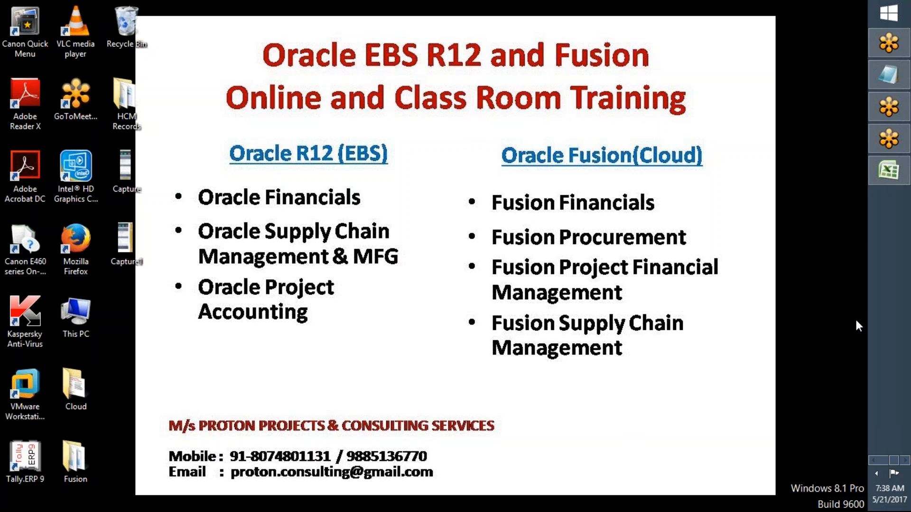
# - Switch to Chrome and close the two most recent environment landing pages and the failed Search page
pyautogui.rightClick(667, 152)
pyautogui.click(693, 192)
pyautogui.click(881, 461)
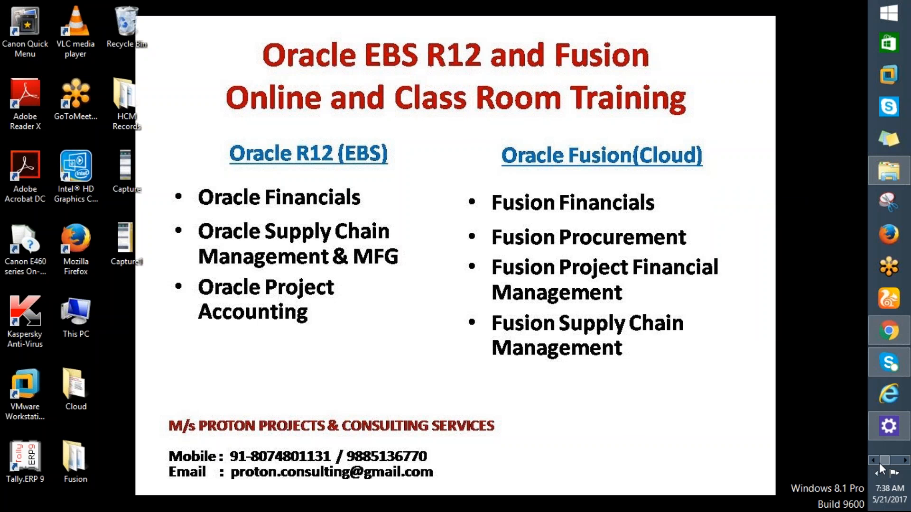
pyautogui.click(889, 331)
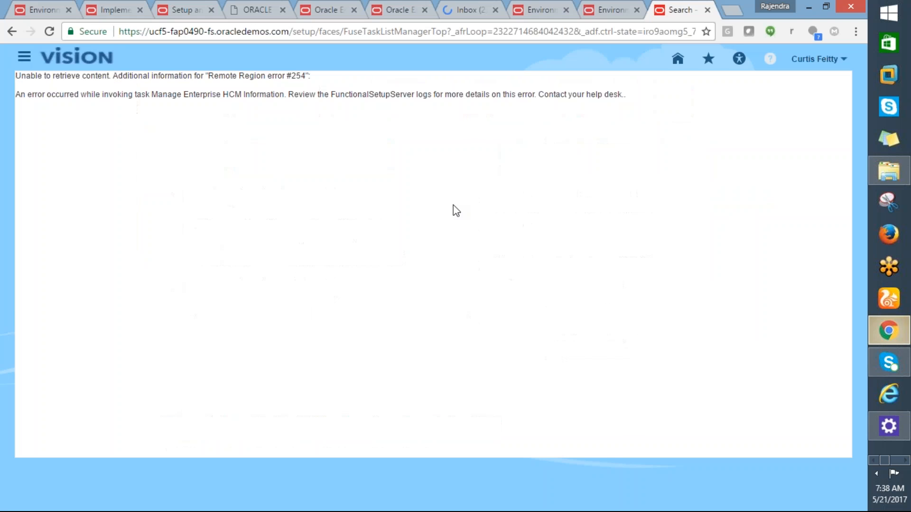
pyautogui.click(537, 14)
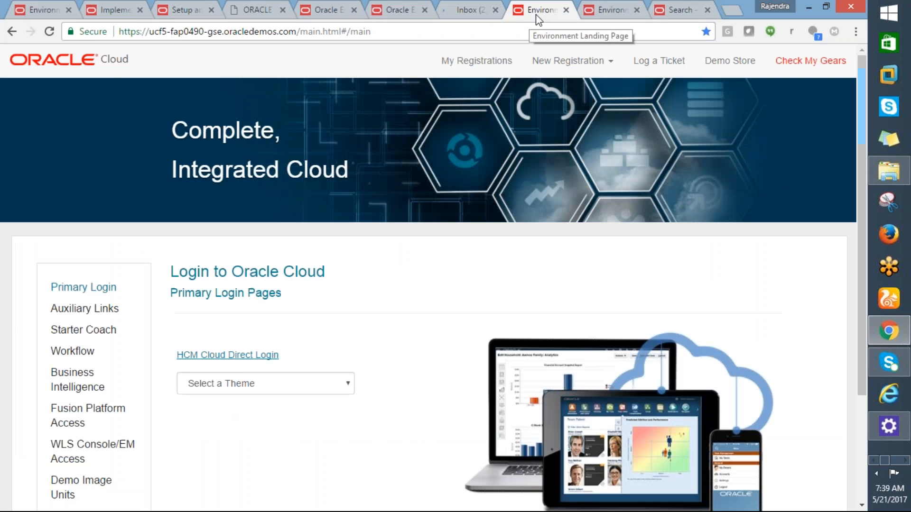
pyautogui.click(566, 10)
pyautogui.click(566, 11)
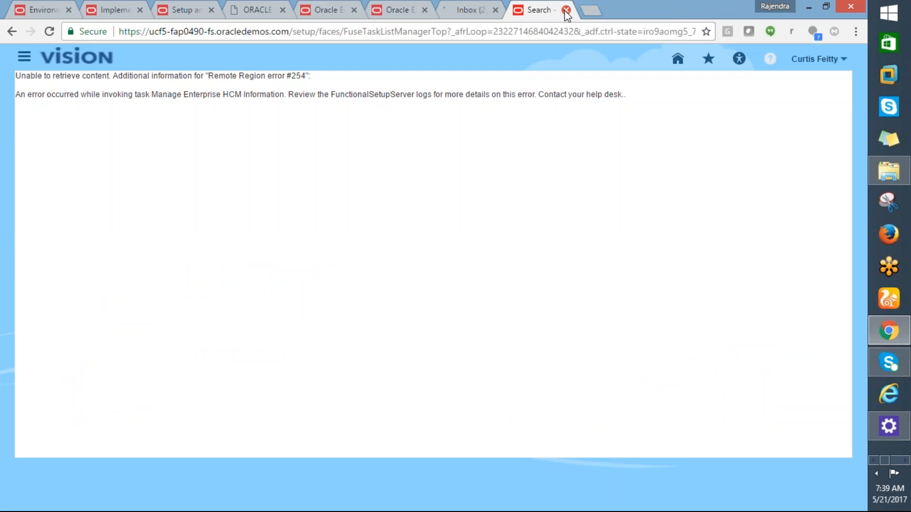
pyautogui.click(566, 10)
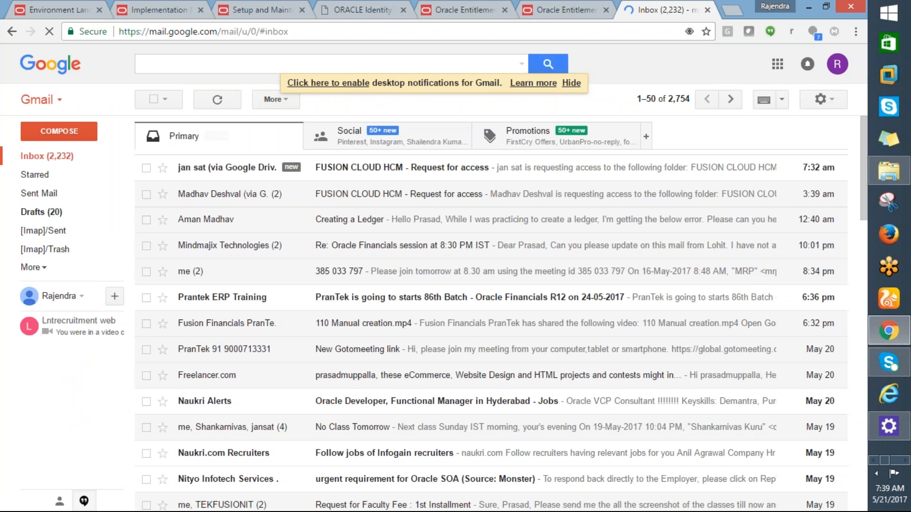
# - Close all remaining browser pages, including Oracle Entitlements, Gmail, Oracle Identity, Setup and Maintenance, Implementation Projects and Environment Landing
pyautogui.click(579, 8)
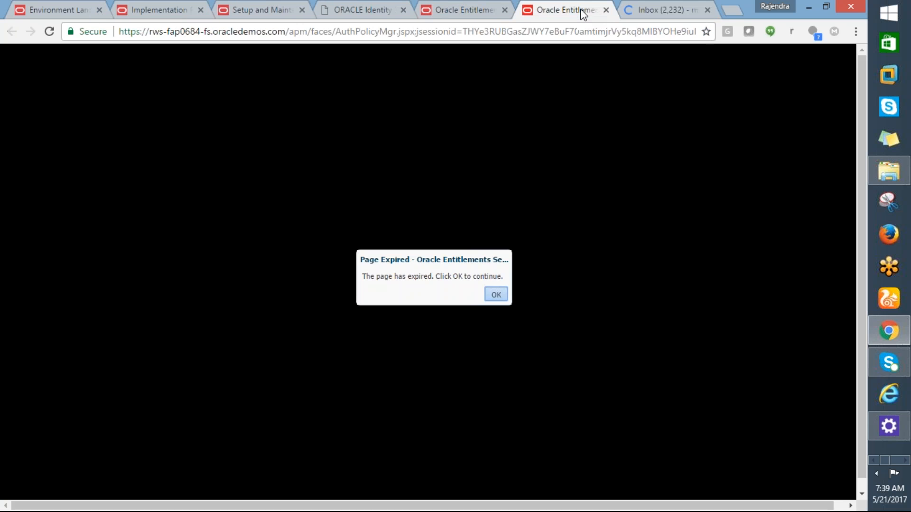
pyautogui.click(630, 16)
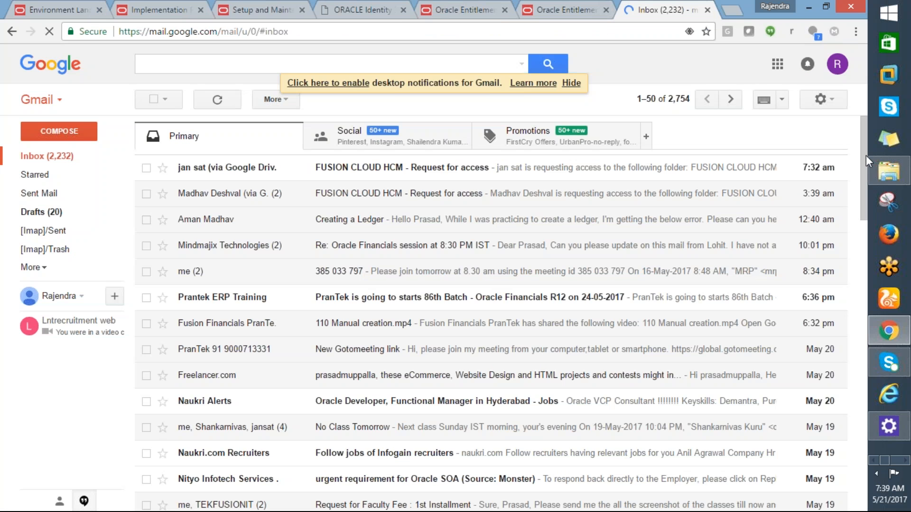
pyautogui.click(598, 10)
pyautogui.click(606, 10)
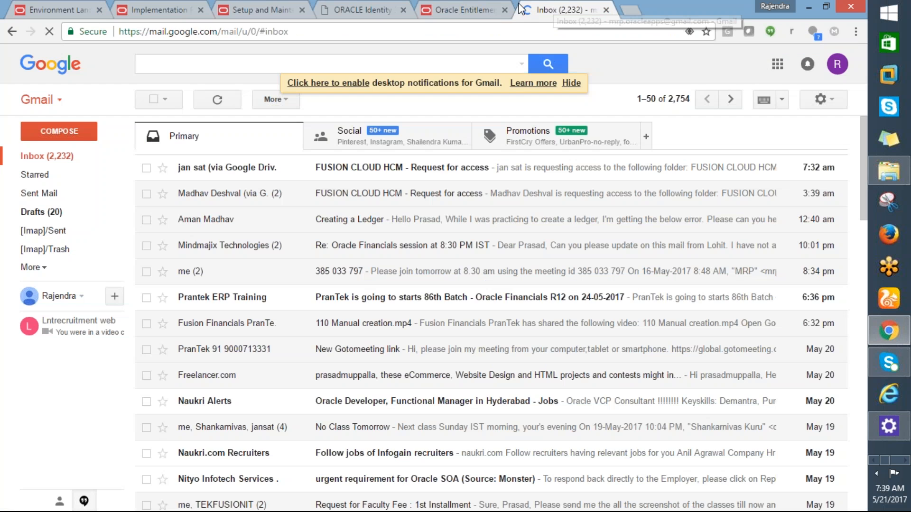
pyautogui.click(504, 9)
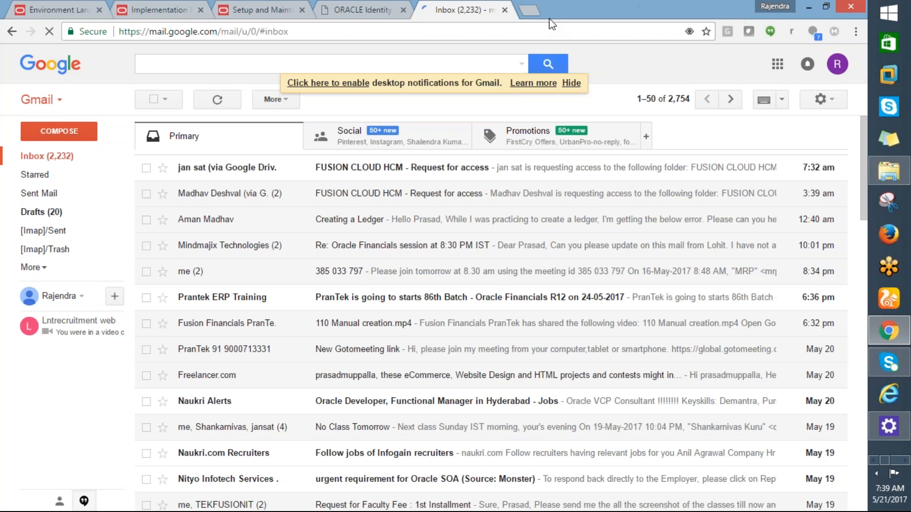
pyautogui.click(504, 9)
pyautogui.click(505, 9)
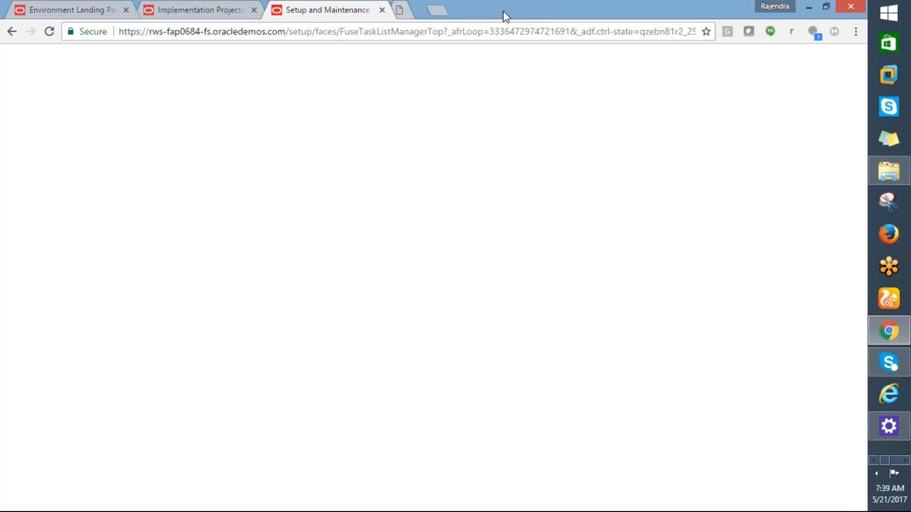
pyautogui.click(383, 9)
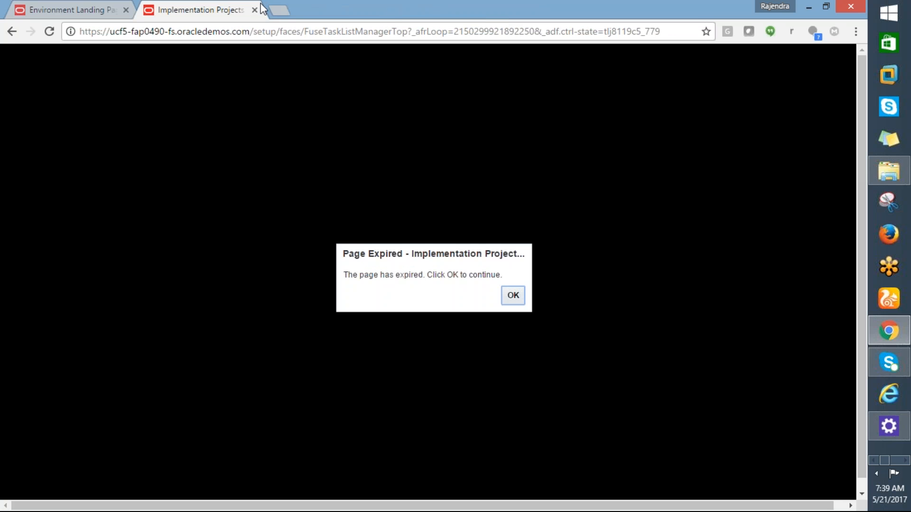
pyautogui.click(255, 10)
pyautogui.click(127, 9)
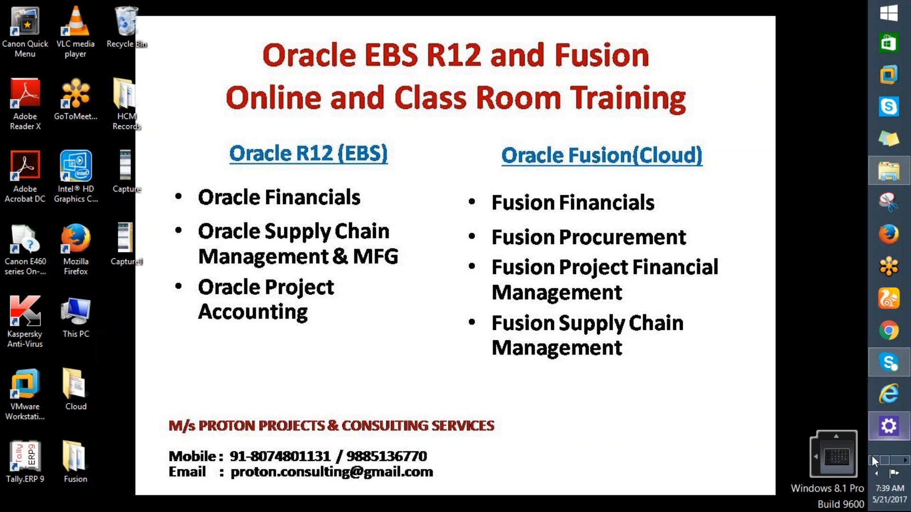
# - Switch to File Explorer and open the Procurement & SCM workbook from the Fusion folder
pyautogui.click(889, 176)
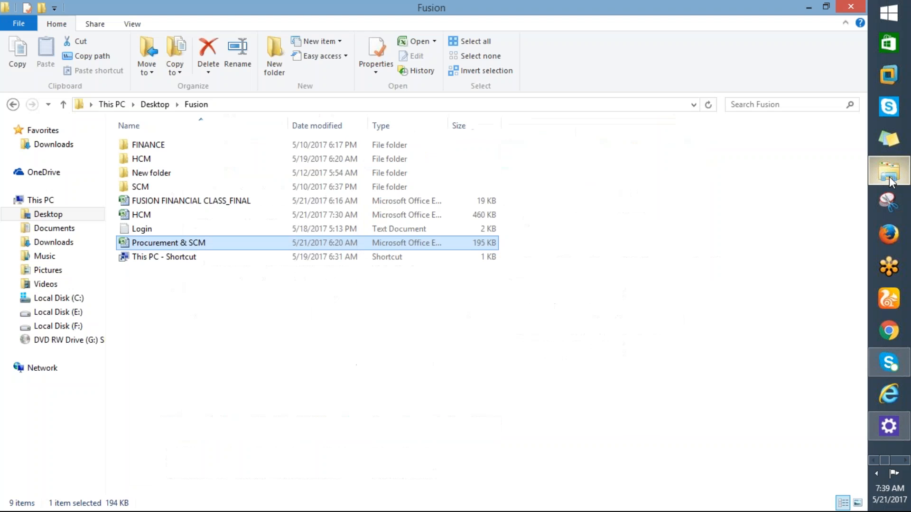
pyautogui.doubleClick(199, 245)
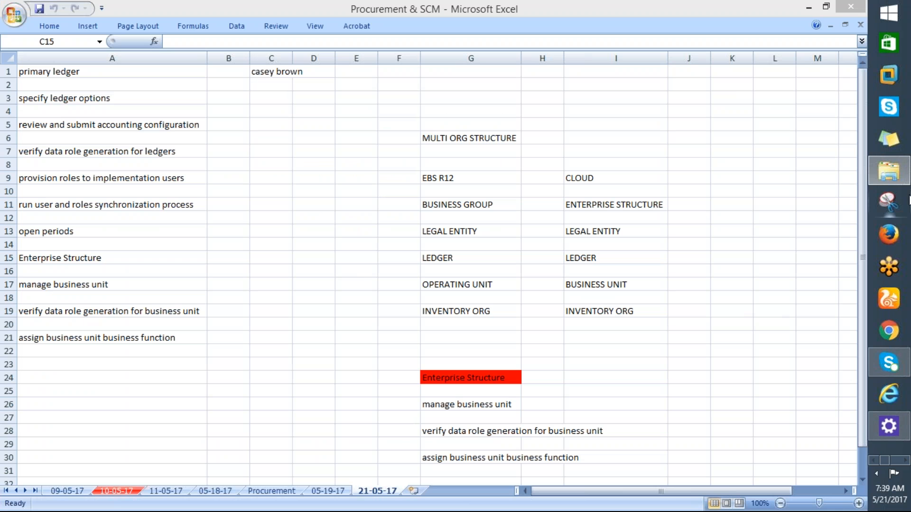
# - Switch to the Login notes in Notepad and copy the full Simplified/FUSE UI home page URL
pyautogui.moveTo(891, 152)
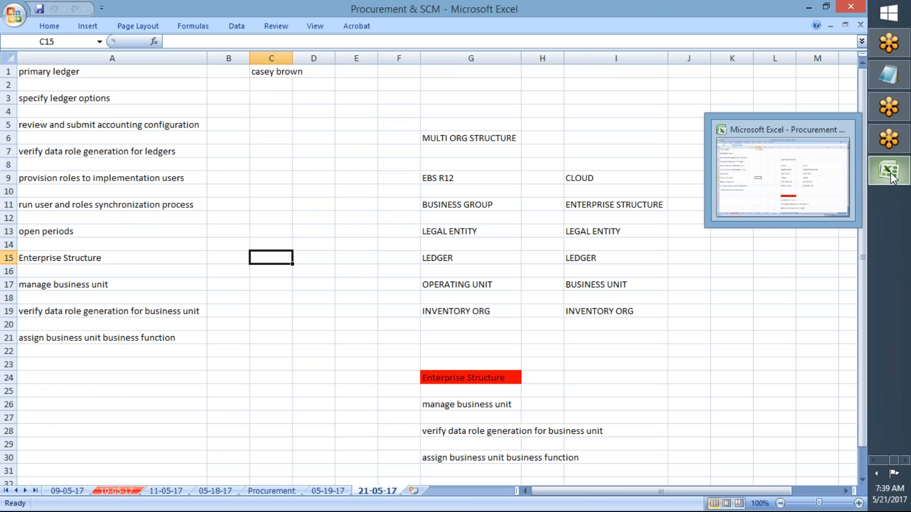
pyautogui.click(881, 73)
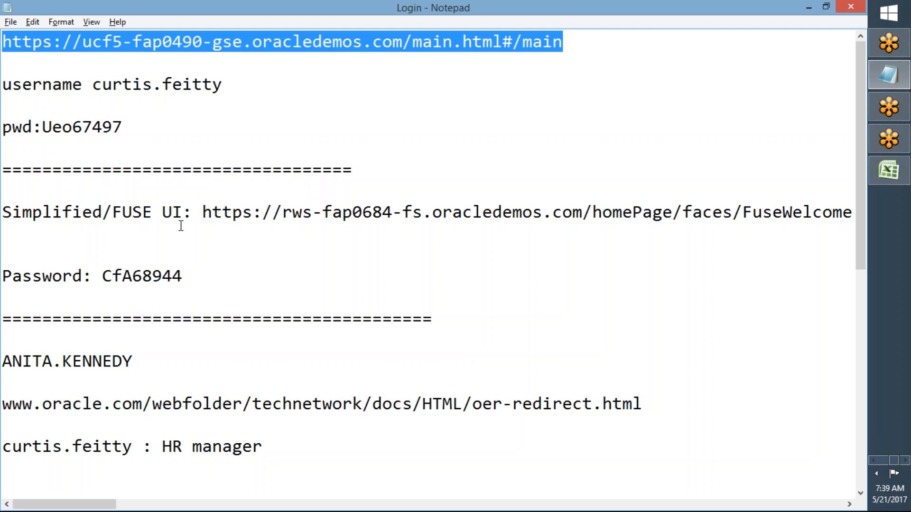
pyautogui.click(205, 216)
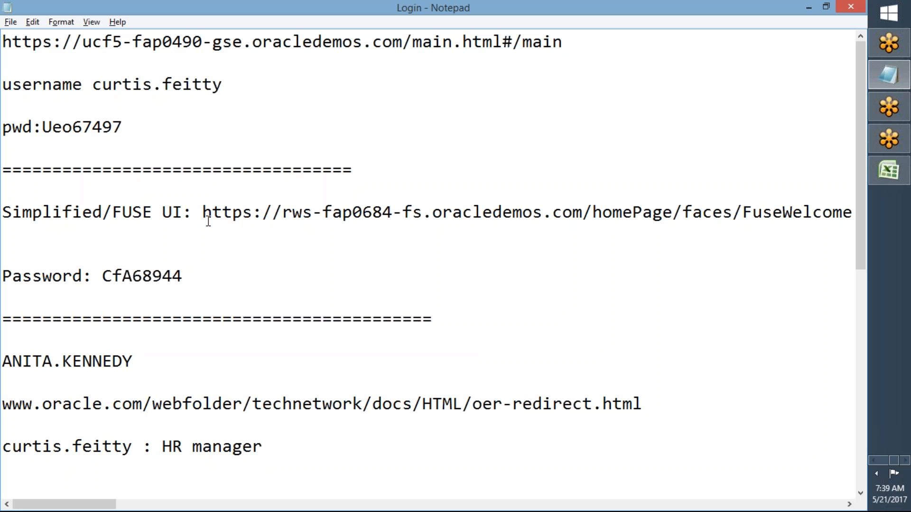
pyautogui.hotkey('shift', 'Right')
pyautogui.hotkey('shift', 'Right')
pyautogui.hotkey('shift', 'Right')
pyautogui.hotkey('shift', 'Right')
pyautogui.hotkey('shift', 'Right')
pyautogui.hotkey('shift', 'Right')
pyautogui.hotkey('shift', 'Right')
pyautogui.hotkey('shift', 'Right')
pyautogui.hotkey('shift', 'Right')
pyautogui.hotkey('shift', 'Right')
pyautogui.hotkey('shift', 'Right')
pyautogui.hotkey('shift', 'Right')
pyautogui.hotkey('shift', 'Right')
pyautogui.hotkey('shift', 'Right')
pyautogui.hotkey('shift', 'Right')
pyautogui.hotkey('shift', 'Right')
pyautogui.hotkey('shift', 'Right')
pyautogui.hotkey('shift', 'Right')
pyautogui.hotkey('shift', 'Right')
pyautogui.hotkey('shift', 'Right')
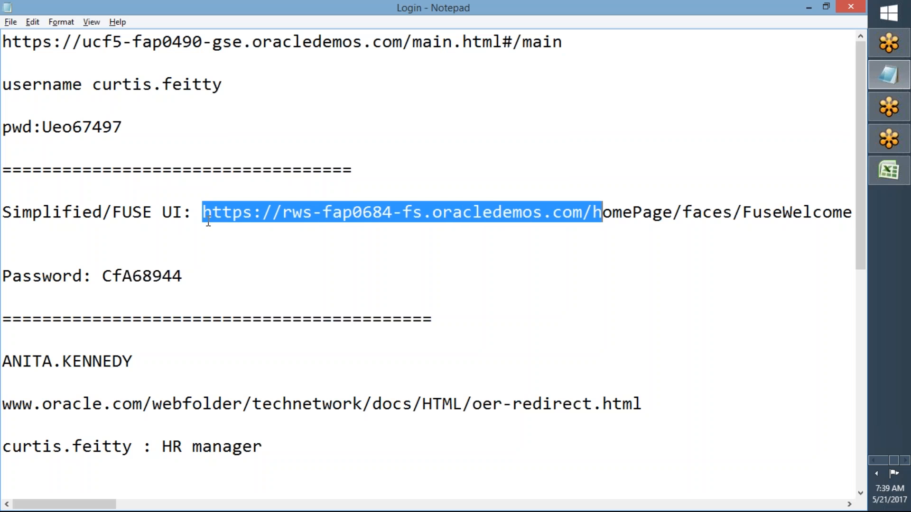
pyautogui.hotkey('shift', 'Right')
pyautogui.hotkey('shift', 'Right')
pyautogui.hotkey('shift', 'Right')
pyautogui.hotkey('shift', 'Right')
pyautogui.hotkey('shift', 'Right')
pyautogui.hotkey('shift', 'Right')
pyautogui.hotkey('shift', 'Right')
pyautogui.hotkey('shift', 'Right')
pyautogui.hotkey('shift', 'Right')
pyautogui.hotkey('shift', 'Right')
pyautogui.hotkey('shift', 'Right')
pyautogui.hotkey('shift', 'Right')
pyautogui.hotkey('shift', 'Right')
pyautogui.hotkey('shift', 'Right')
pyautogui.hotkey('shift', 'Right')
pyautogui.hotkey('shift', 'Right')
pyautogui.hotkey('shift', 'Right')
pyautogui.hotkey('shift', 'Right')
pyautogui.hotkey('shift', 'Right')
pyautogui.hotkey('shift', 'Right')
pyautogui.hotkey('shift', 'Left')
pyautogui.hotkey('shift', 'Left')
pyautogui.hotkey('shift', 'Left')
pyautogui.hotkey('shift', 'Left')
pyautogui.hotkey('shift', 'Left')
pyautogui.hotkey('shift', 'Left')
pyautogui.hotkey('shift', 'Left')
pyautogui.hotkey('shift', 'Left')
pyautogui.hotkey('ctrl', 'c')
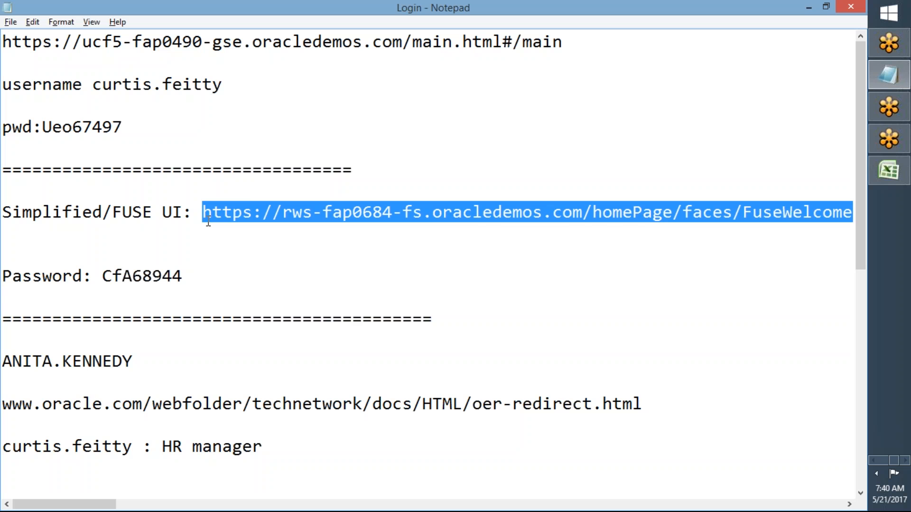
pyautogui.hotkey('alt', 'Tab')
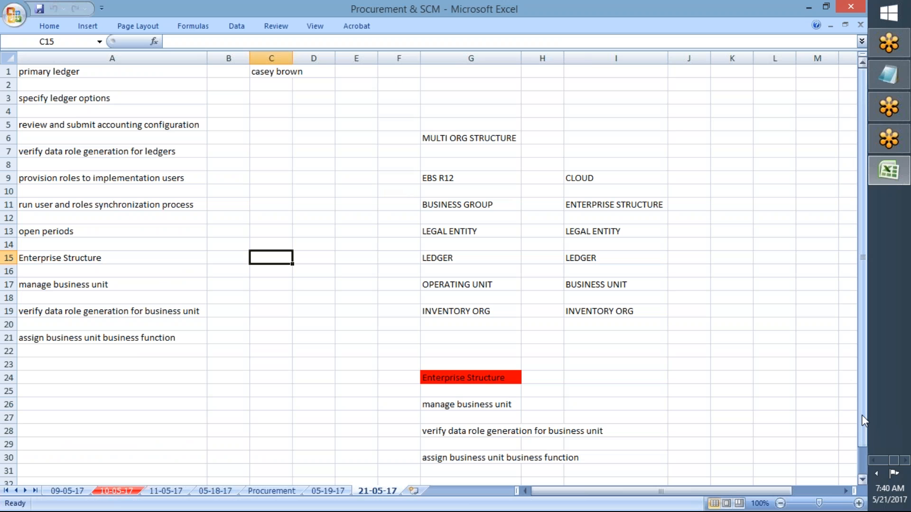
pyautogui.click(872, 461)
pyautogui.click(890, 334)
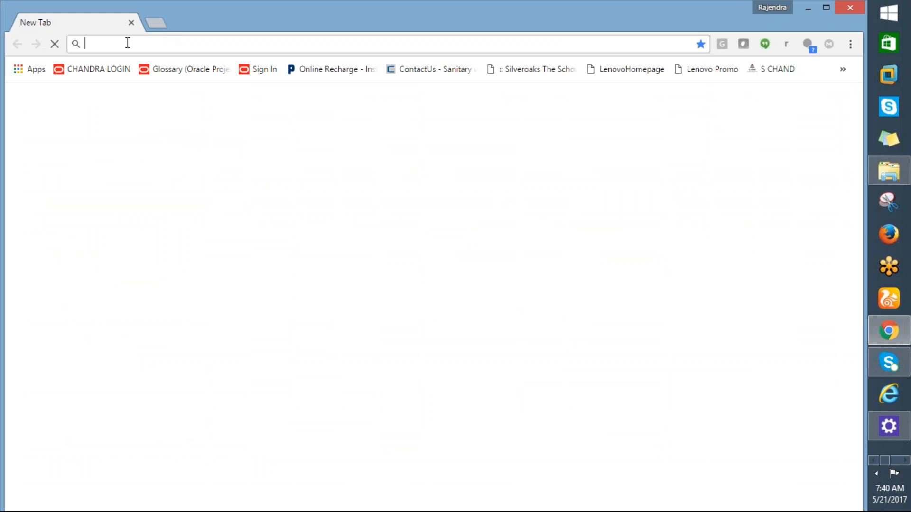
pyautogui.hotkey('ctrl', 'v')
pyautogui.press('Return')
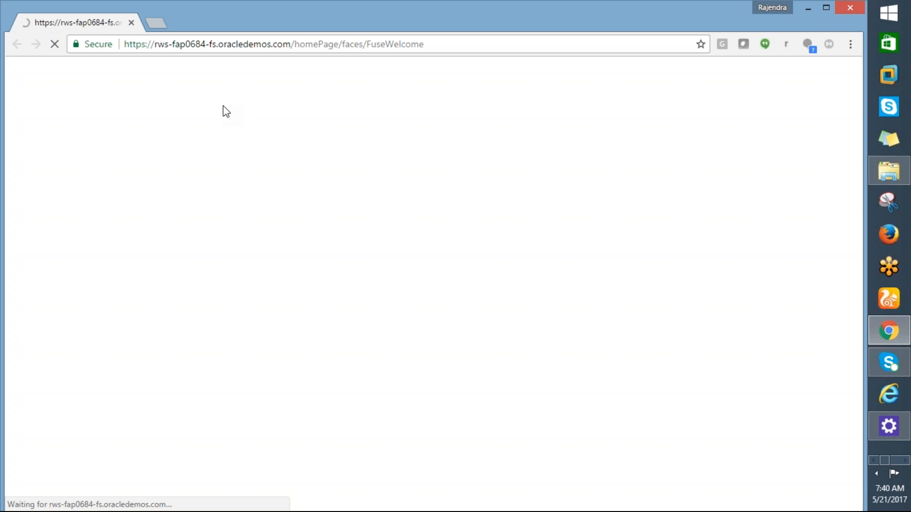
# - Return to the Login notes in Notepad and copy the finance manager's user name
pyautogui.hotkey('alt', 'Tab')
pyautogui.hotkey('alt', 'Tab')
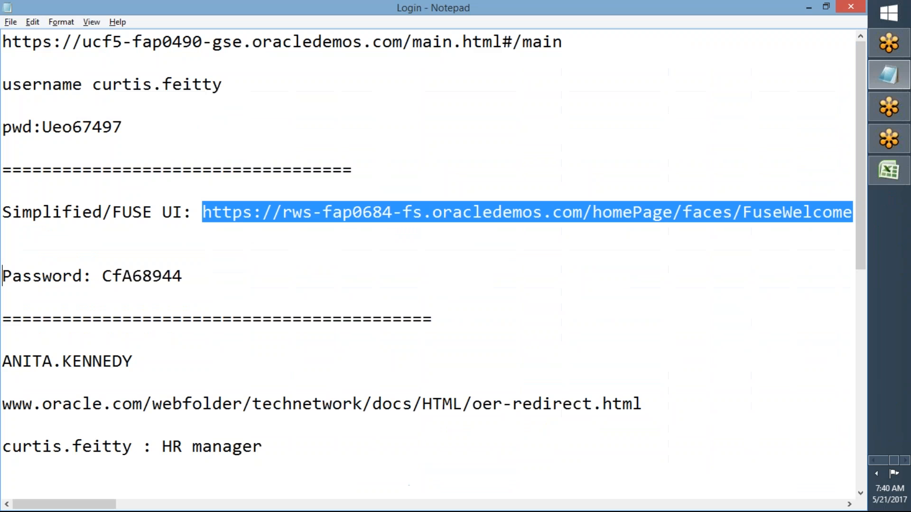
pyautogui.click(218, 254)
pyautogui.keyDown('shift'); pyautogui.click(263, 319); pyautogui.keyUp('shift')
pyautogui.click(765, 212)
pyautogui.moveTo(861, 211); pyautogui.dragTo(864, 296)
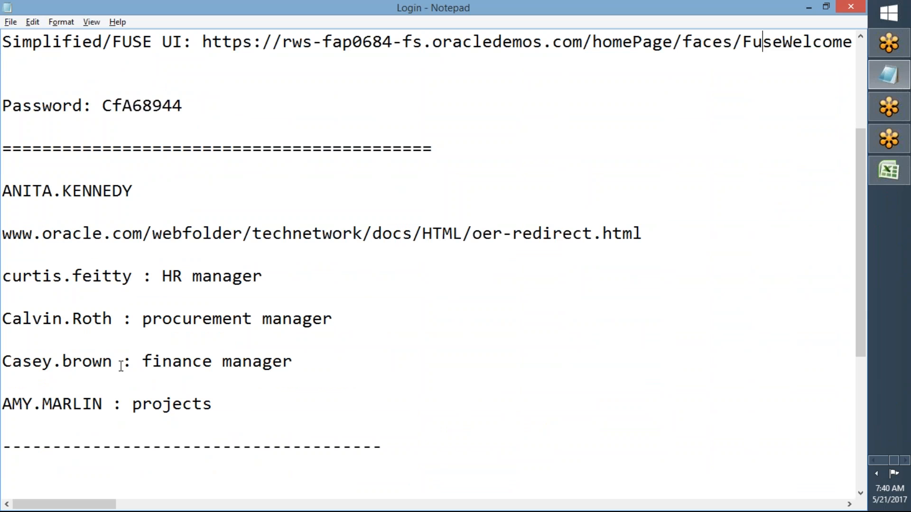
pyautogui.moveTo(112, 363); pyautogui.dragTo(7, 364)
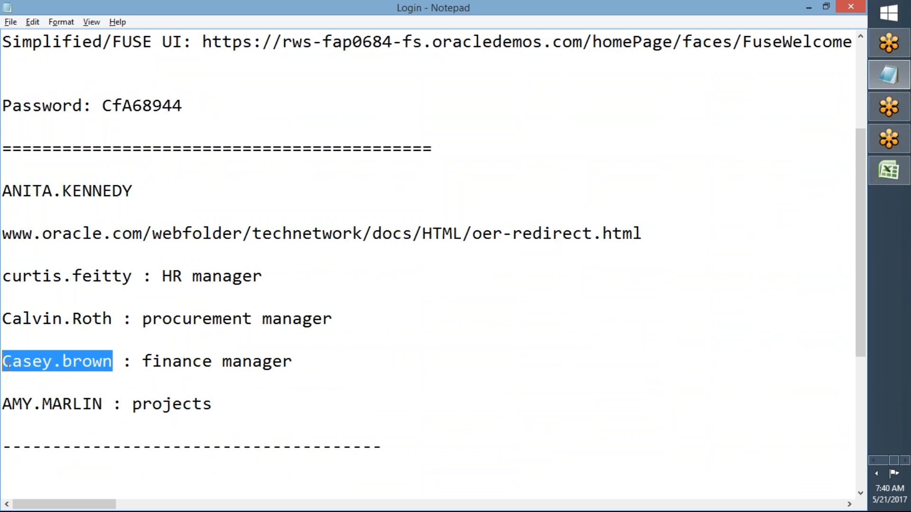
# - Switch back to Chrome and enter the finance manager's user name as the User ID on the sign-in page
pyautogui.hotkey('alt', 'Tab')
pyautogui.hotkey('alt', 'Tab')
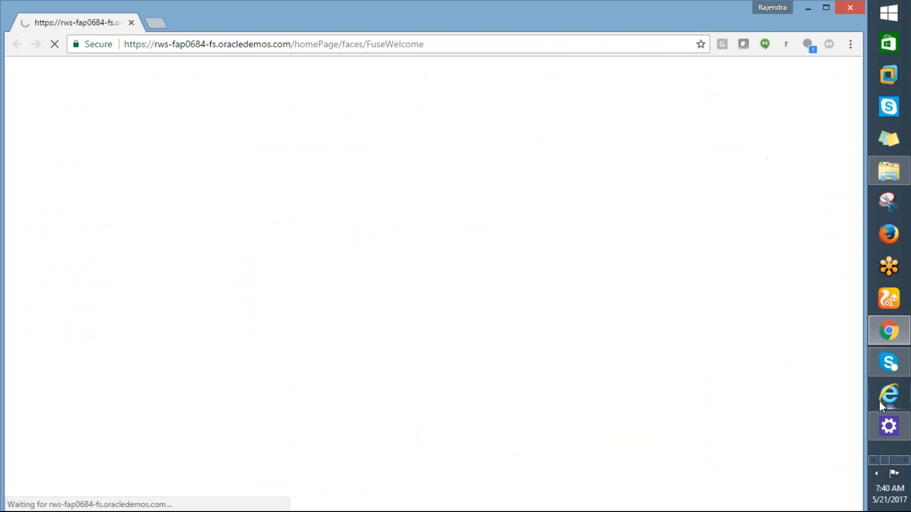
pyautogui.click(871, 457)
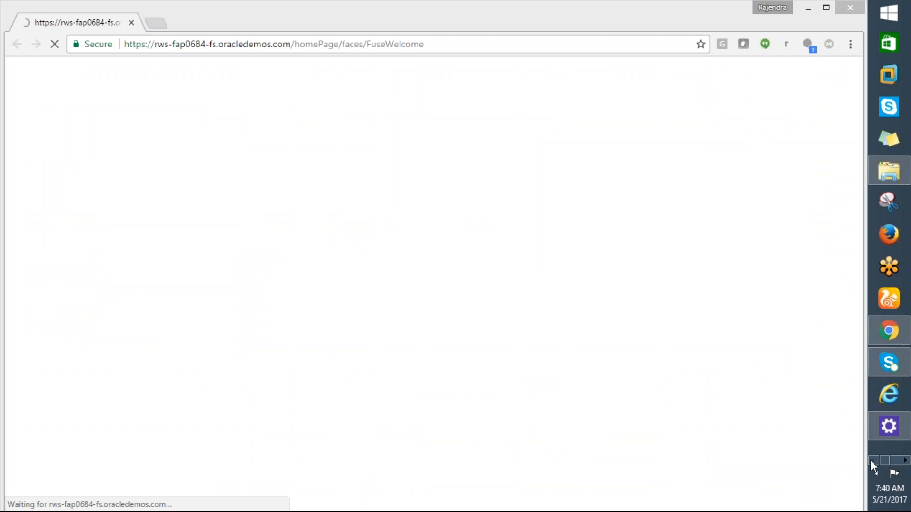
pyautogui.click(873, 469)
pyautogui.click(624, 219)
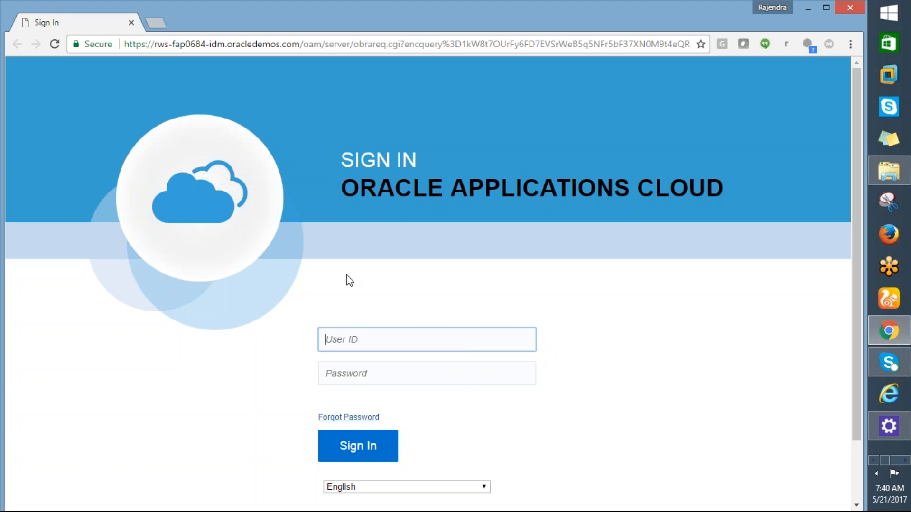
pyautogui.write('Casey.brown')
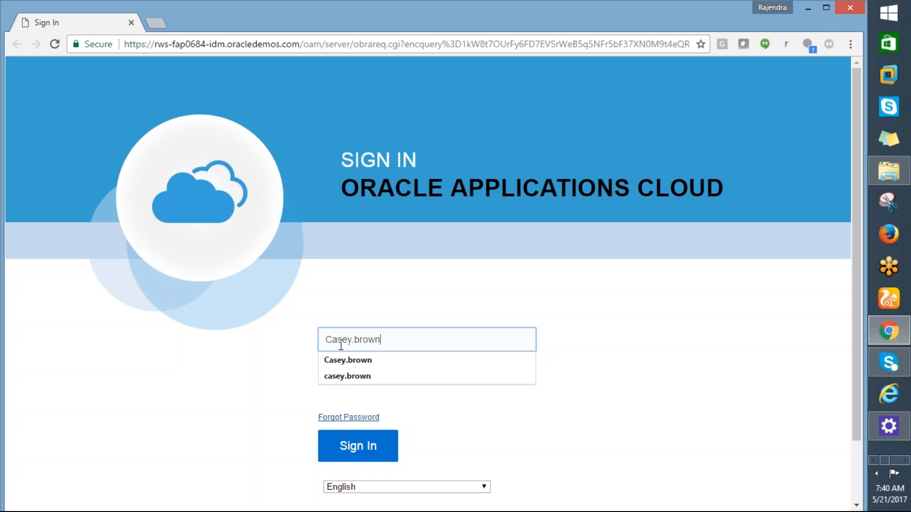
# - Copy the account password from the Login notes, enter it in the Password field and sign in to Oracle Applications Cloud
pyautogui.click(337, 390)
pyautogui.click(335, 383)
pyautogui.hotkey('alt', 'Tab')
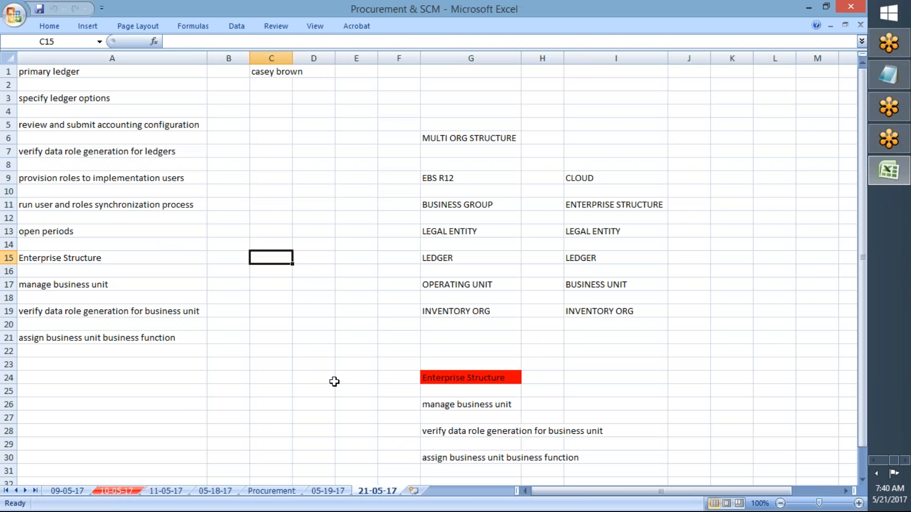
pyautogui.hotkey('alt', 'Tab')
pyautogui.moveTo(102, 105); pyautogui.dragTo(204, 108)
pyautogui.hotkey('alt', 'Tab')
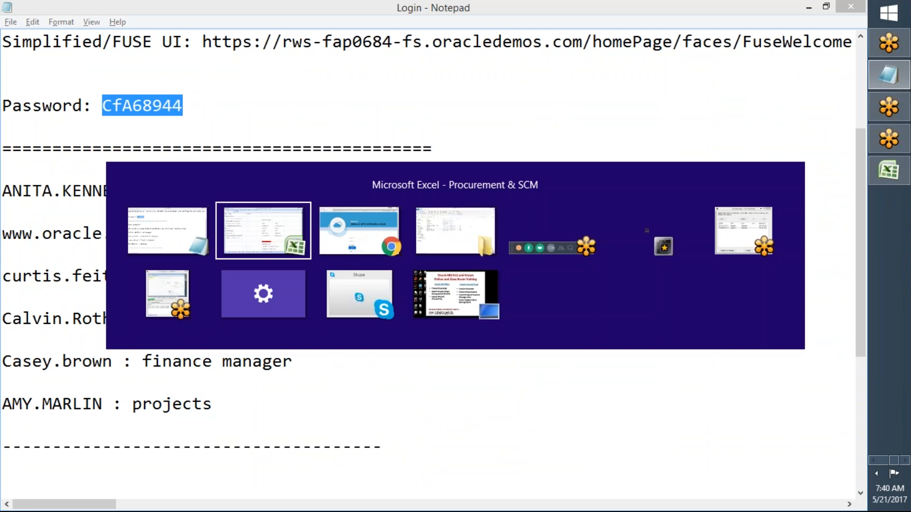
pyautogui.hotkey('alt', 'Tab')
pyautogui.hotkey('ctrl', 'v')
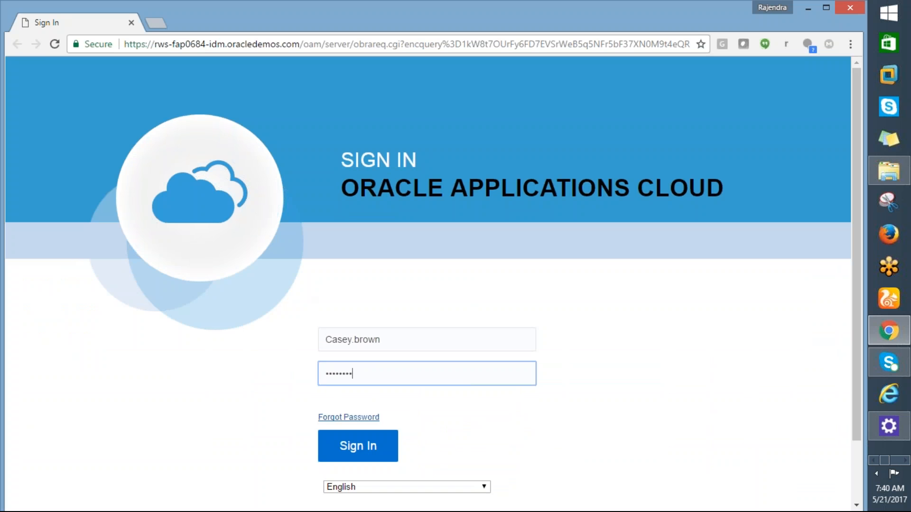
pyautogui.click(366, 460)
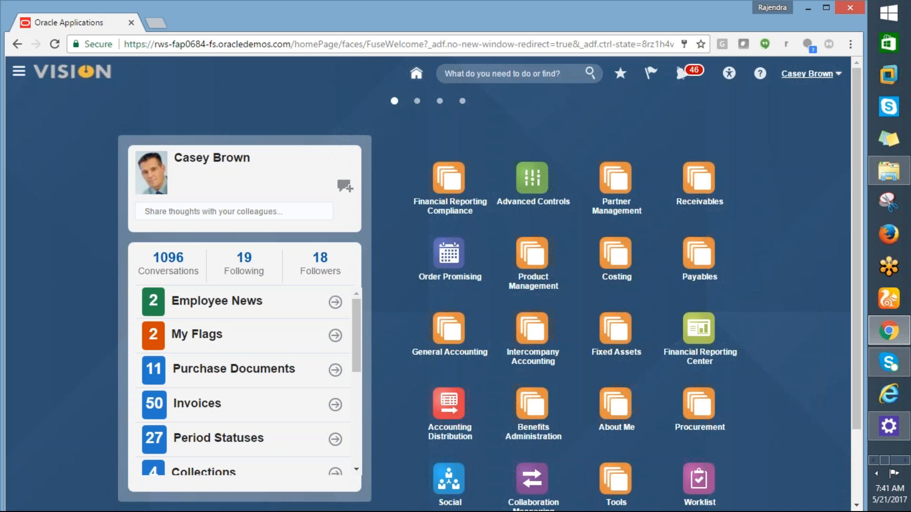
# - Open Setup and Maintenance from the signed-in user's Settings and Actions
pyautogui.click(807, 74)
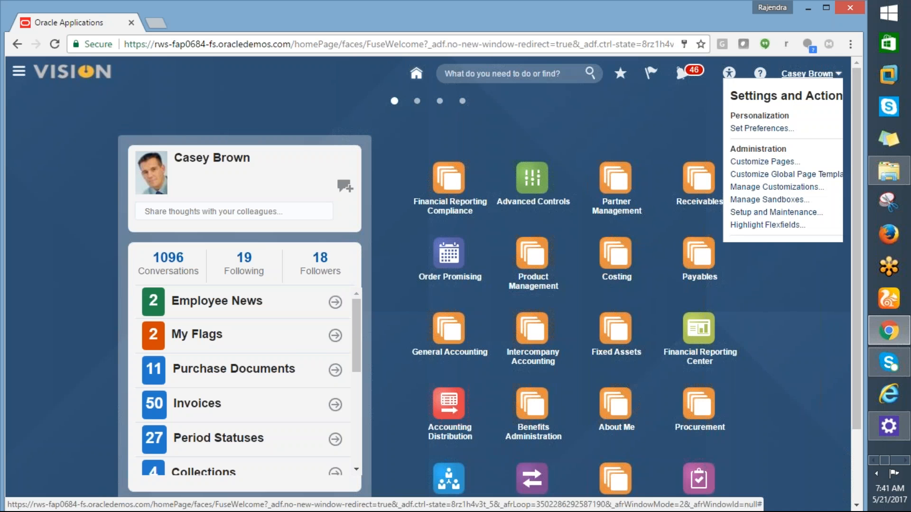
pyautogui.click(714, 212)
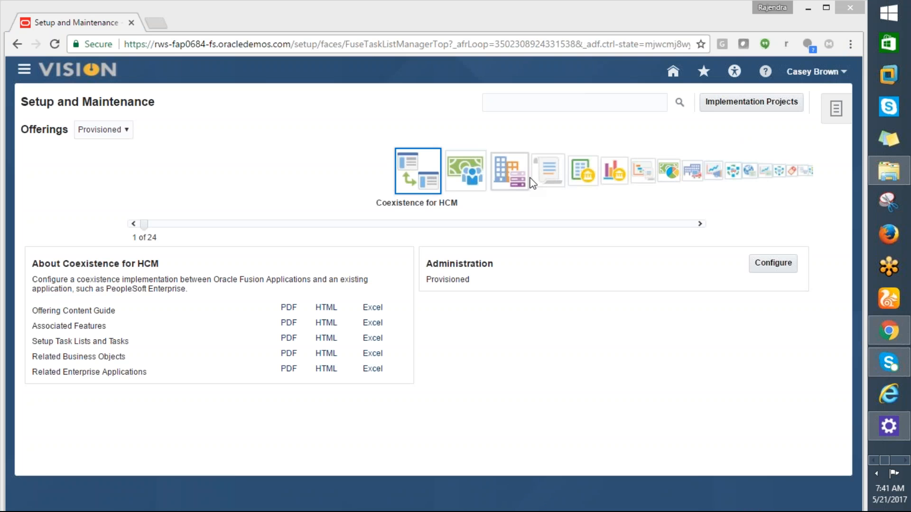
# - Select the Financials offering in Setup and Maintenance and make the task search field active
pyautogui.click(550, 173)
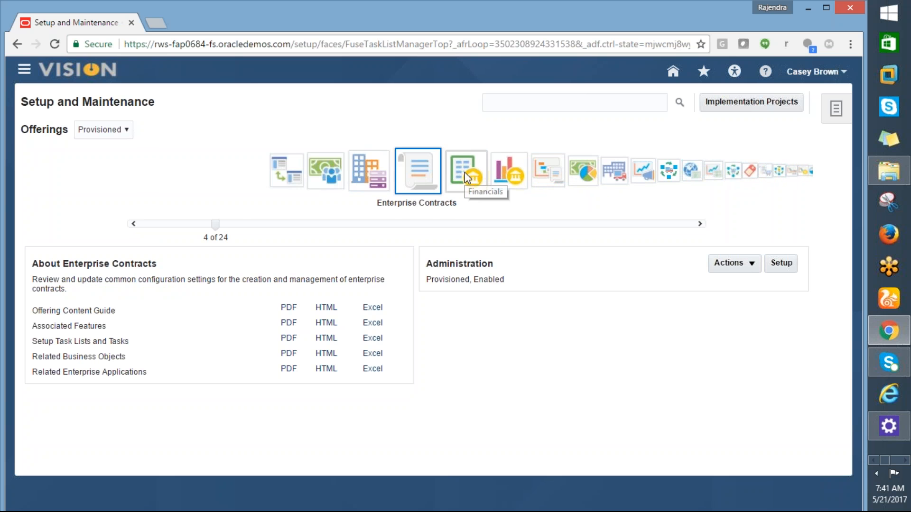
pyautogui.click(465, 171)
pyautogui.click(498, 100)
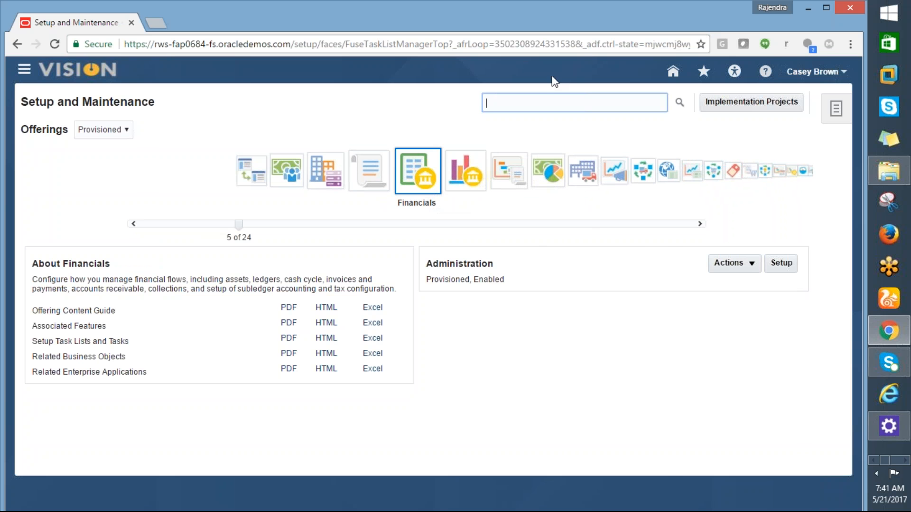
pyautogui.click(542, 98)
# - Switch to the Procurement & SCM workbook in Excel and copy "primary ledger" from cell A1 of sheet 21-05-17
pyautogui.hotkey('alt', 'Tab')
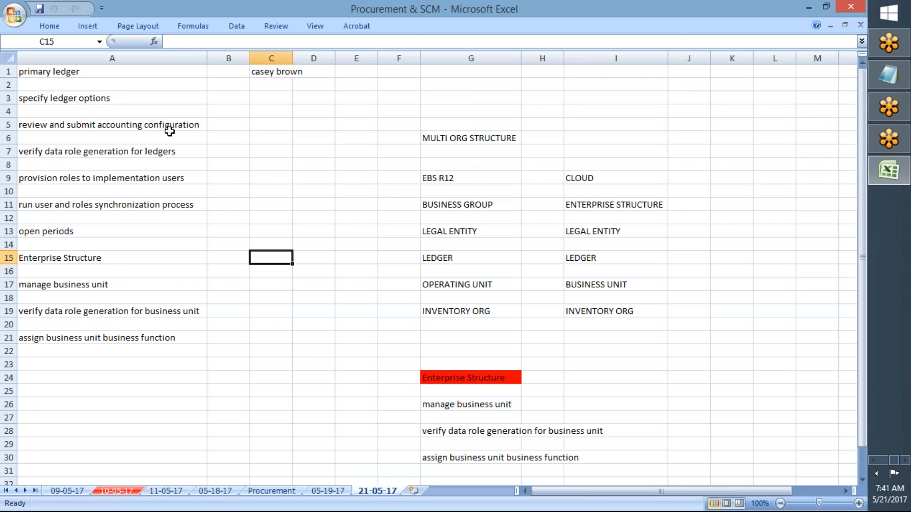
pyautogui.click(42, 74)
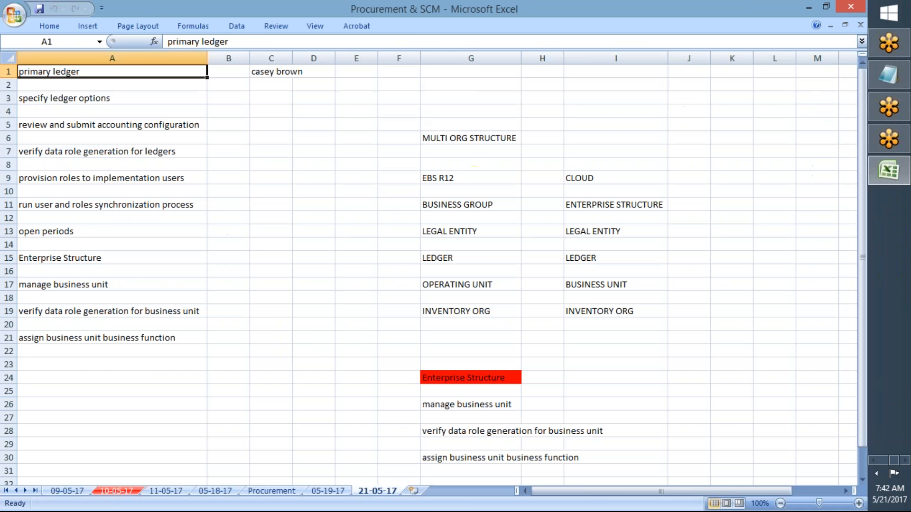
pyautogui.hotkey('ctrl', 'c')
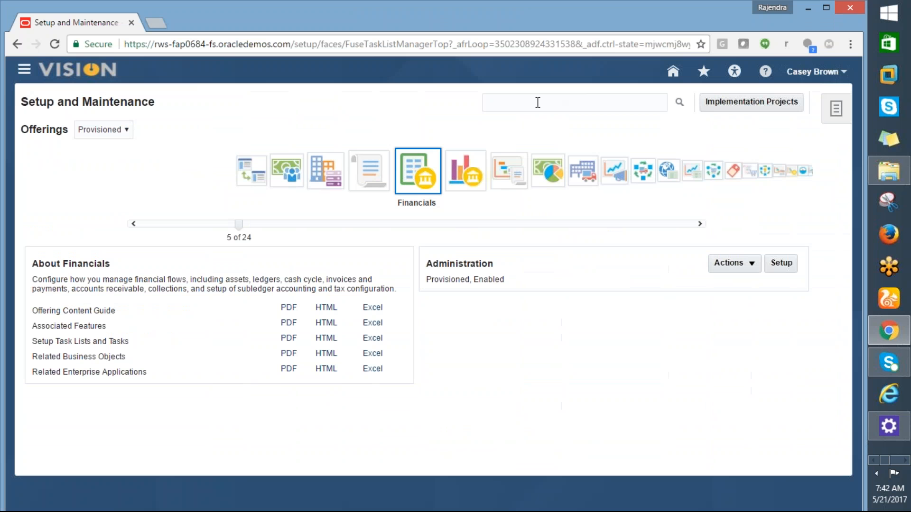
# - Back in Chrome, search Setup and Maintenance for "primary ledger" and start a new ledger through the Manage Primary Ledgers task
pyautogui.click(538, 100)
pyautogui.hotkey('ctrl', 'v')
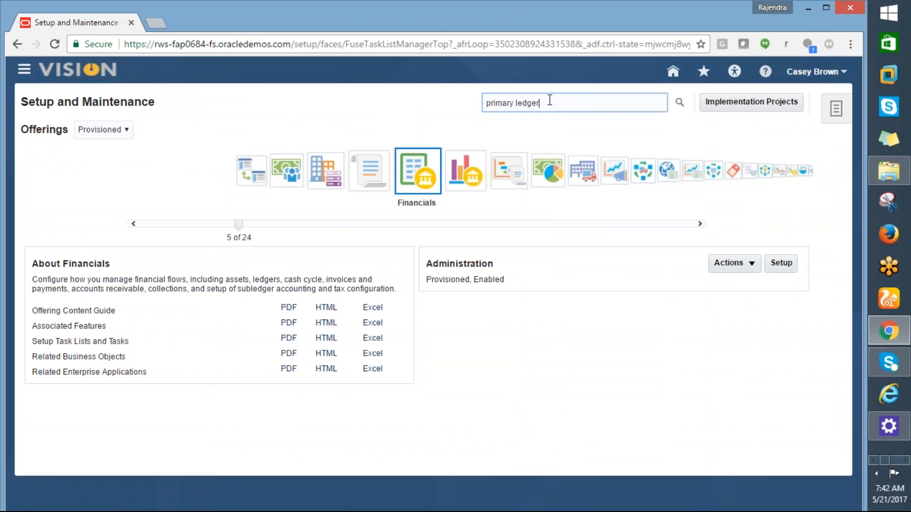
pyautogui.click(681, 109)
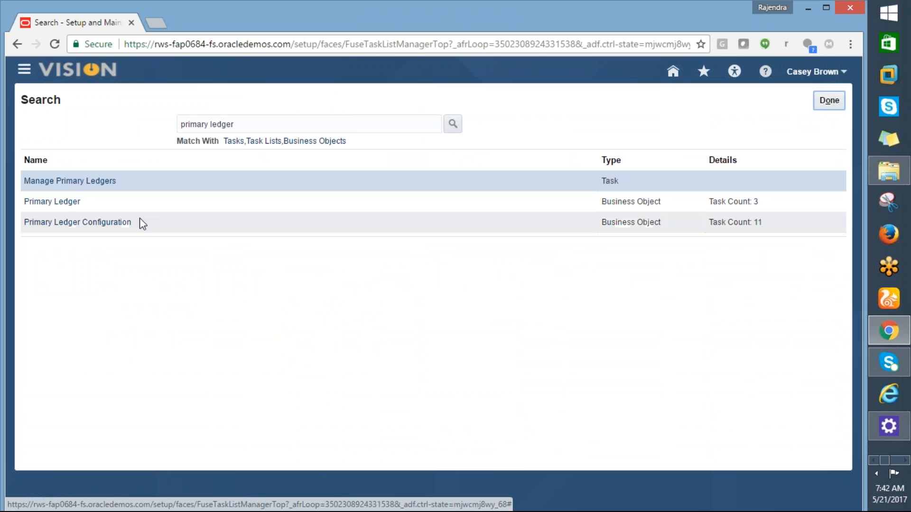
pyautogui.click(51, 185)
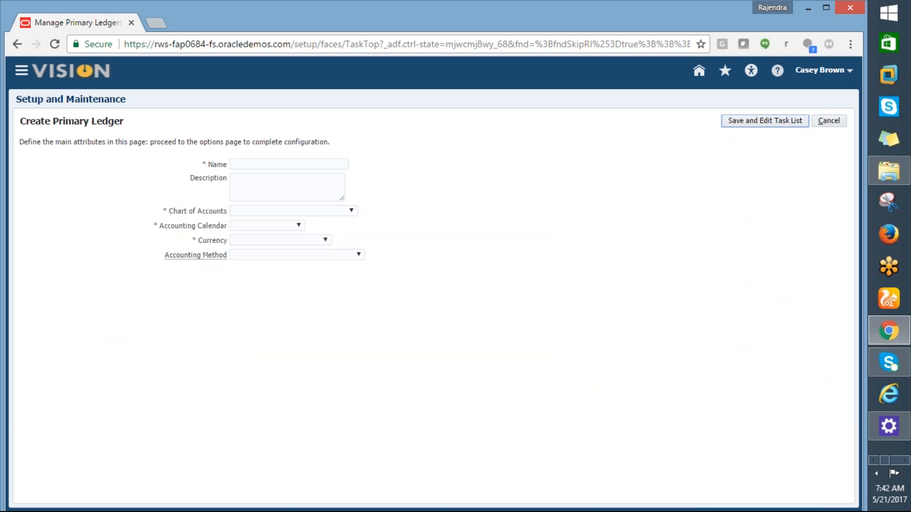
# - Name the new primary ledger AMD_PRIMAY LEDGER
pyautogui.click(232, 164)
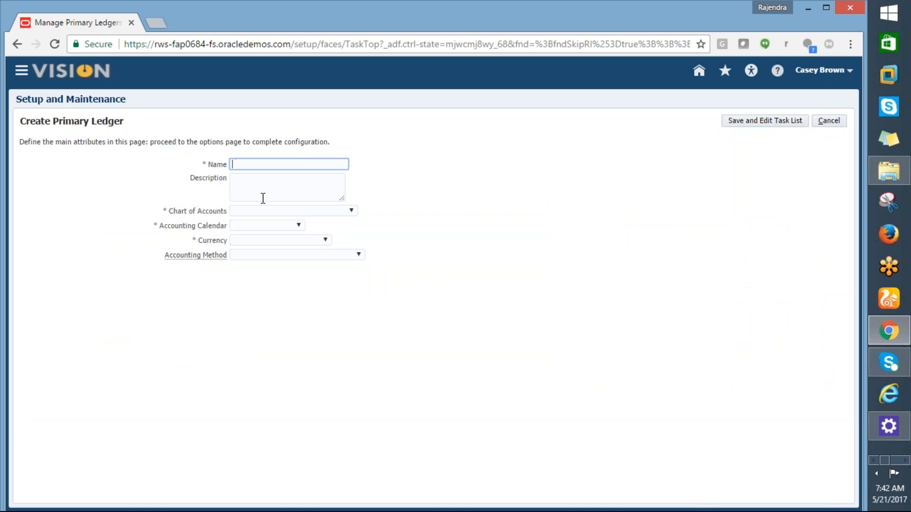
pyautogui.write('a')
pyautogui.press('BackSpace')
pyautogui.write('AMD_PRIMAY LEDGER')
# - Copy the ledger's name AMD_PRIMAY LEDGER into its Description field
pyautogui.click(263, 198)
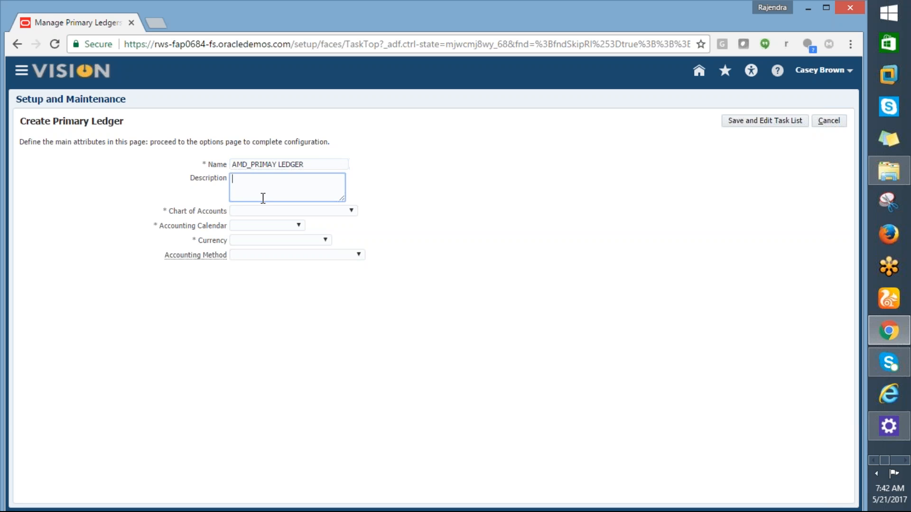
pyautogui.moveTo(311, 165); pyautogui.dragTo(236, 170)
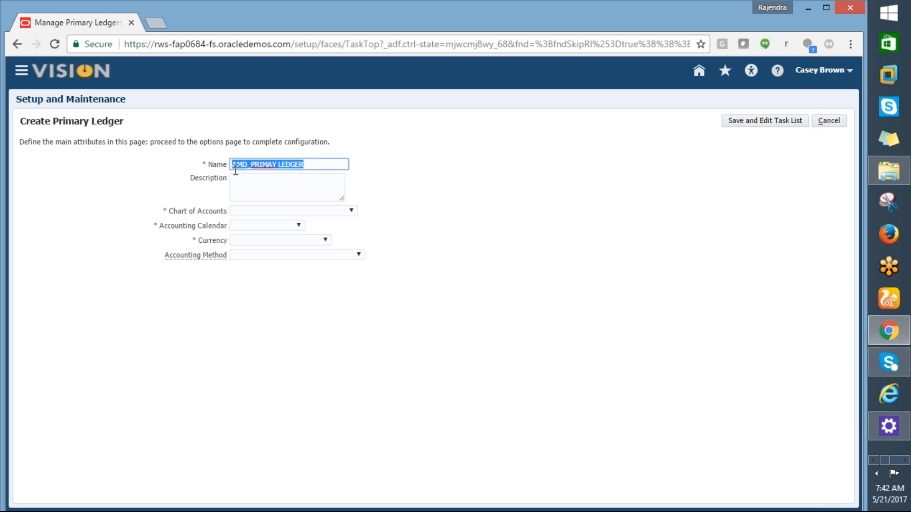
pyautogui.click(243, 185)
pyautogui.hotkey('ctrl', 'v')
# - Examine the available Chart of Accounts choices for the primary ledger, leaving the field empty
pyautogui.click(310, 214)
pyautogui.click(350, 211)
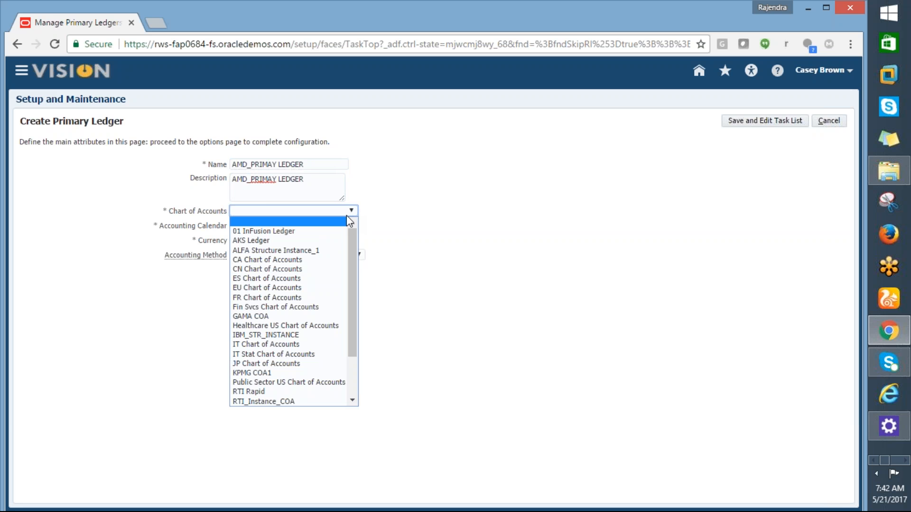
pyautogui.moveTo(353, 250); pyautogui.dragTo(353, 312)
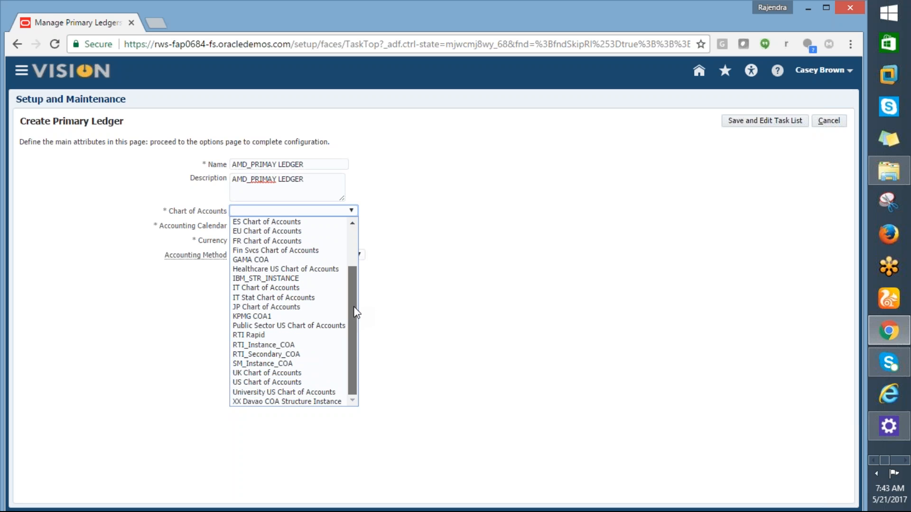
pyautogui.moveTo(354, 298); pyautogui.dragTo(347, 261)
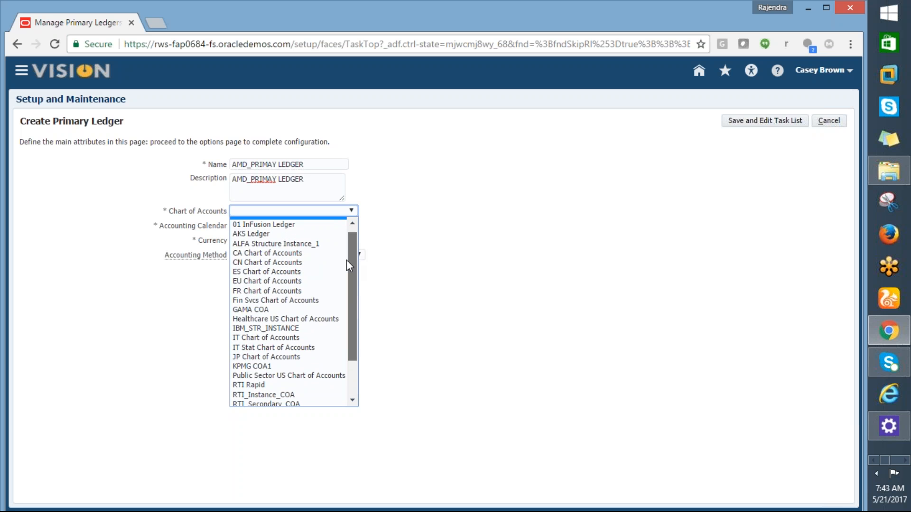
pyautogui.moveTo(346, 260); pyautogui.dragTo(353, 333)
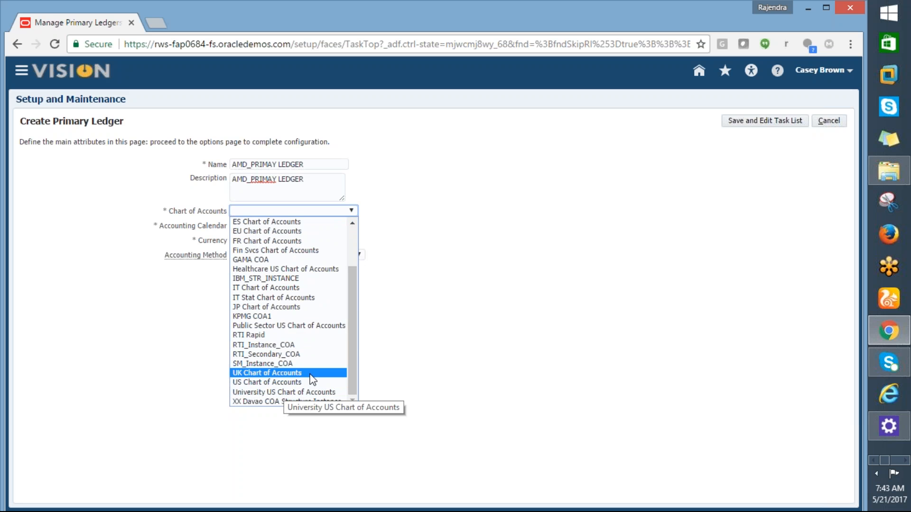
pyautogui.moveTo(351, 324); pyautogui.dragTo(338, 262)
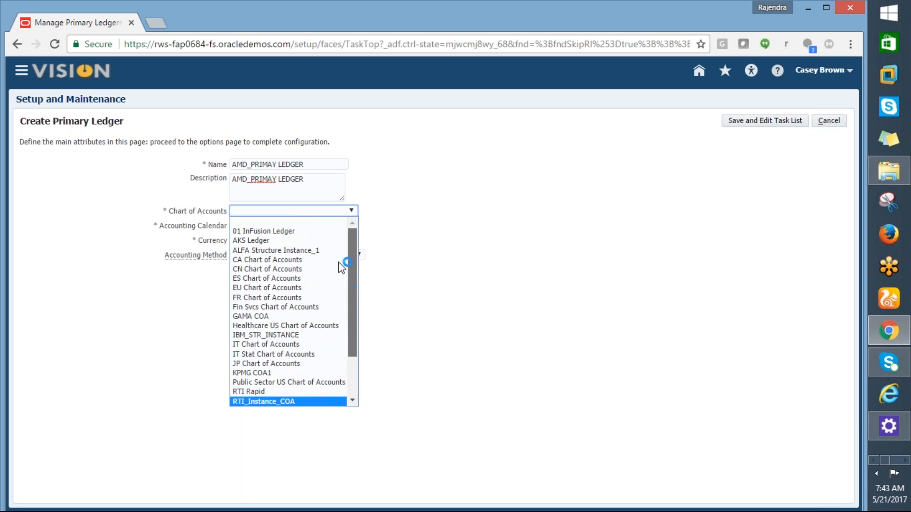
pyautogui.click(480, 268)
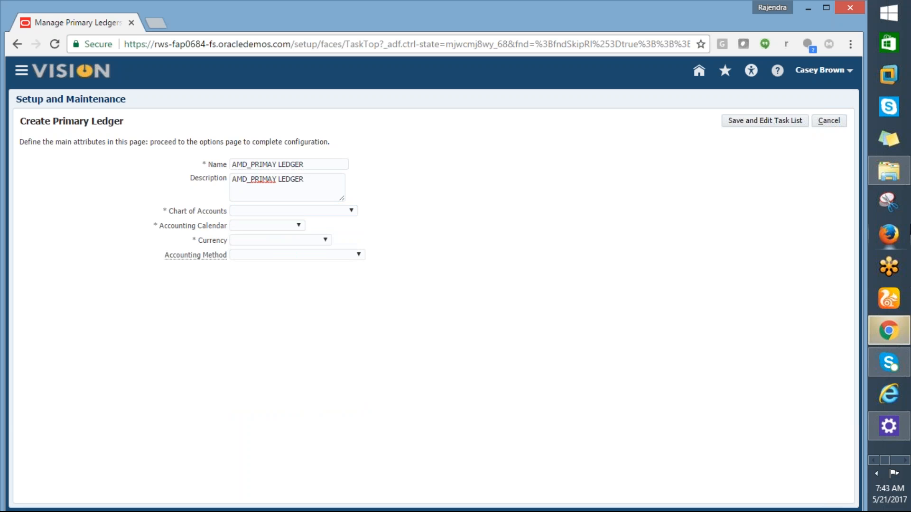
# - Switch to Excel and look through the Procurement & SCM workbook's dated and Procurement sheets for the chart of accounts and ledger setup tasks
pyautogui.scroll(-1, 886, 177)
pyautogui.click(886, 177)
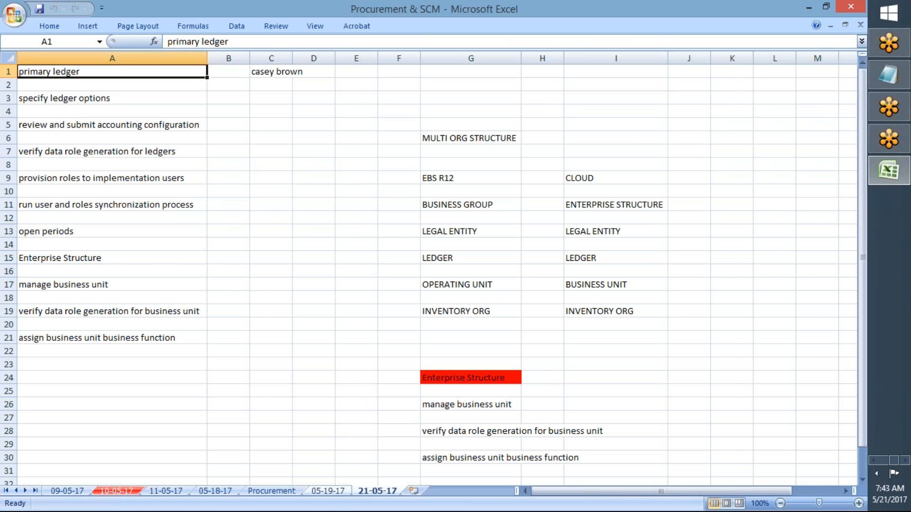
pyautogui.click(320, 494)
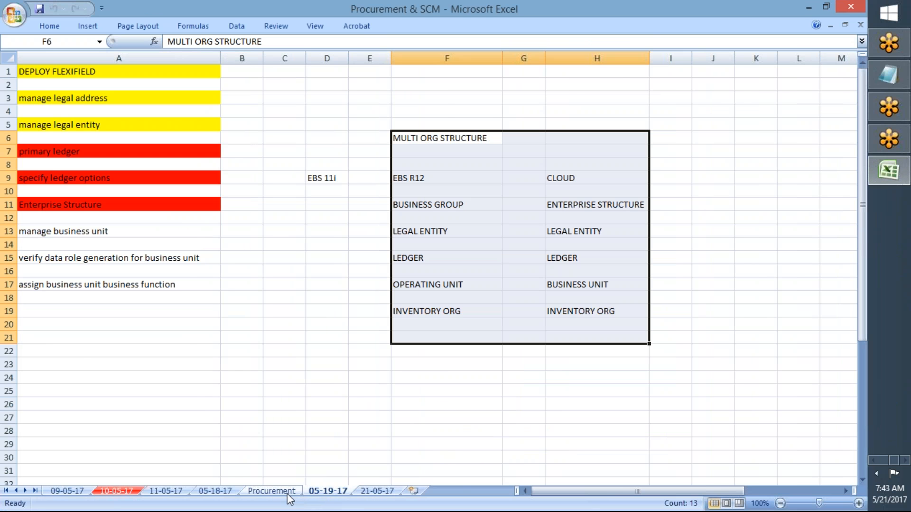
pyautogui.click(280, 489)
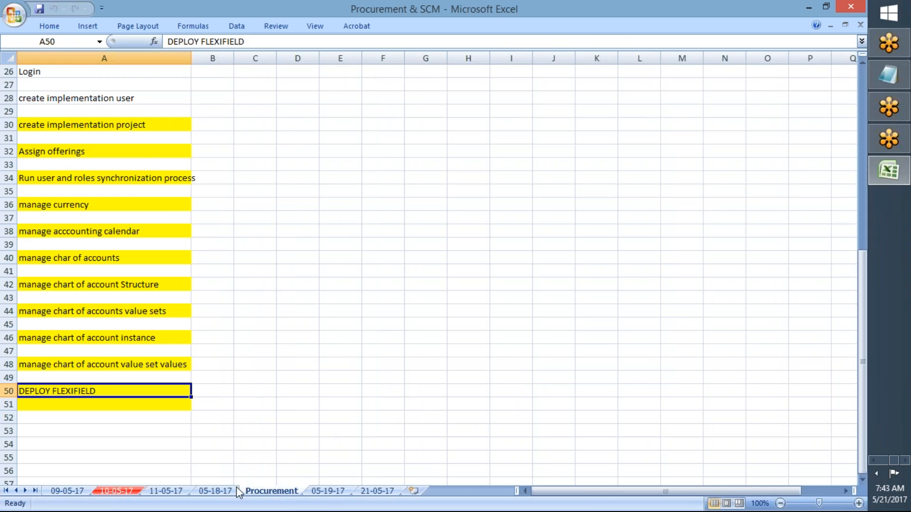
pyautogui.click(217, 491)
pyautogui.click(315, 491)
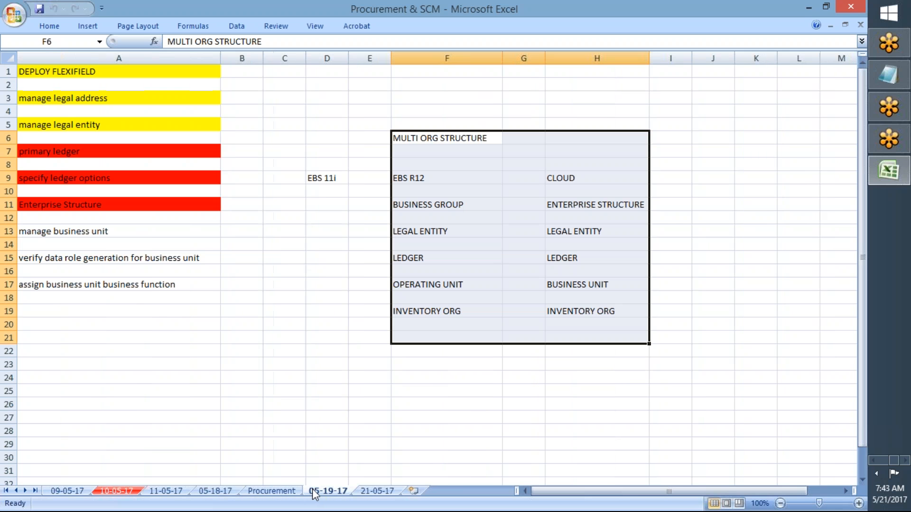
pyautogui.click(64, 151)
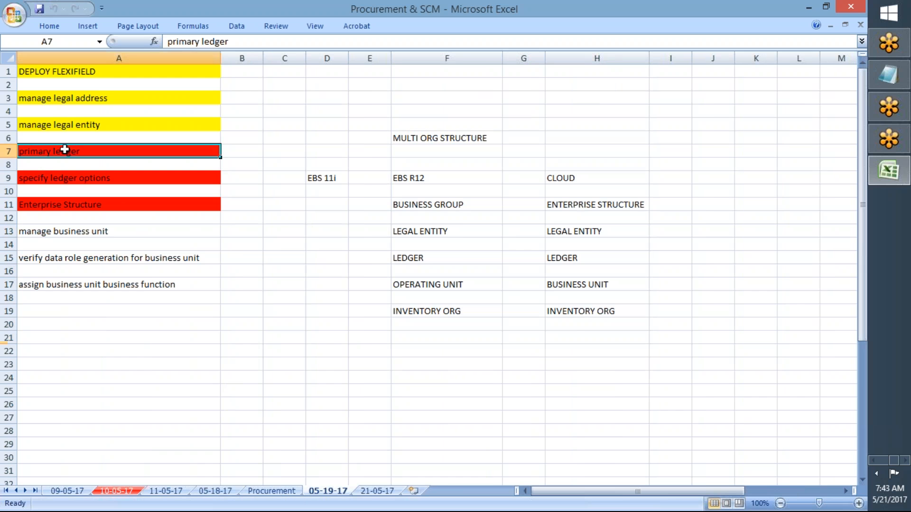
pyautogui.click(117, 491)
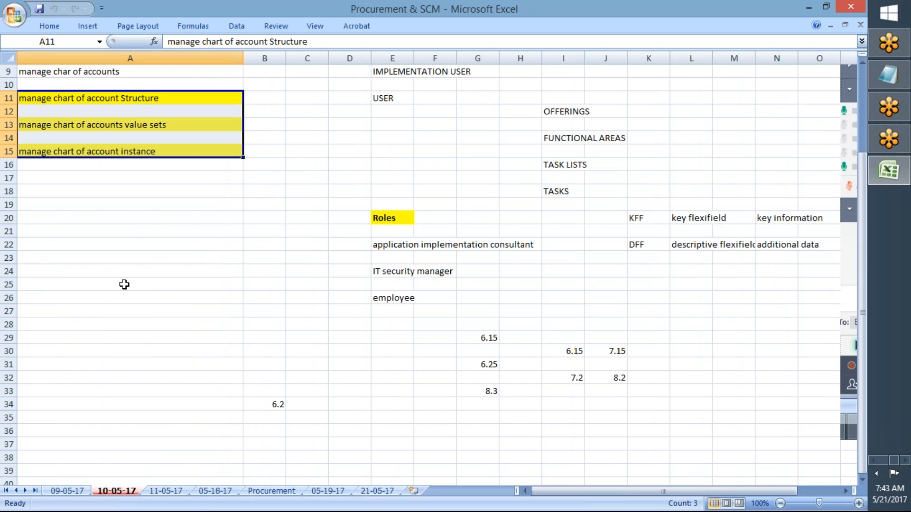
pyautogui.click(177, 492)
pyautogui.click(217, 492)
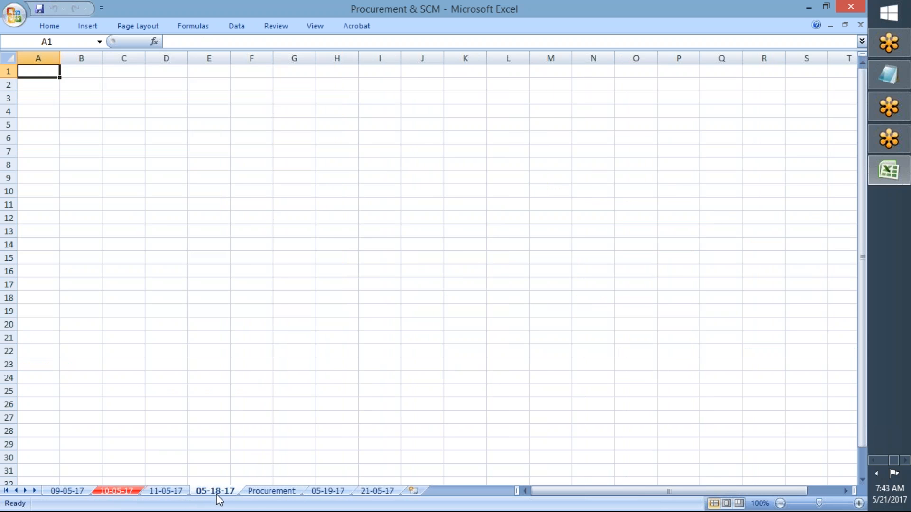
pyautogui.click(256, 492)
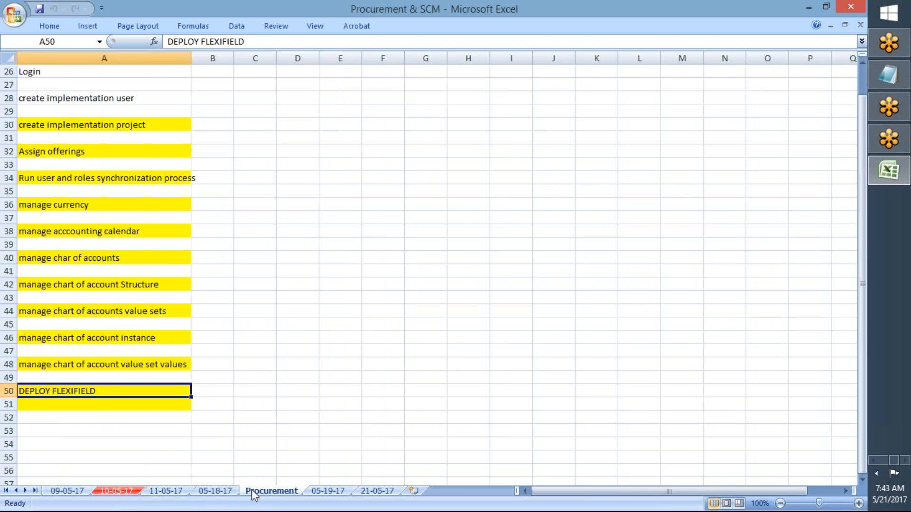
pyautogui.click(326, 492)
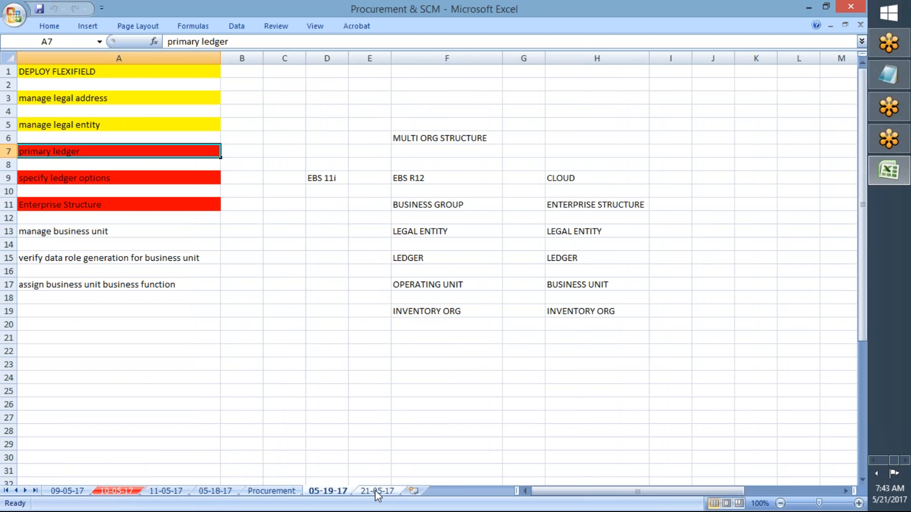
pyautogui.click(262, 415)
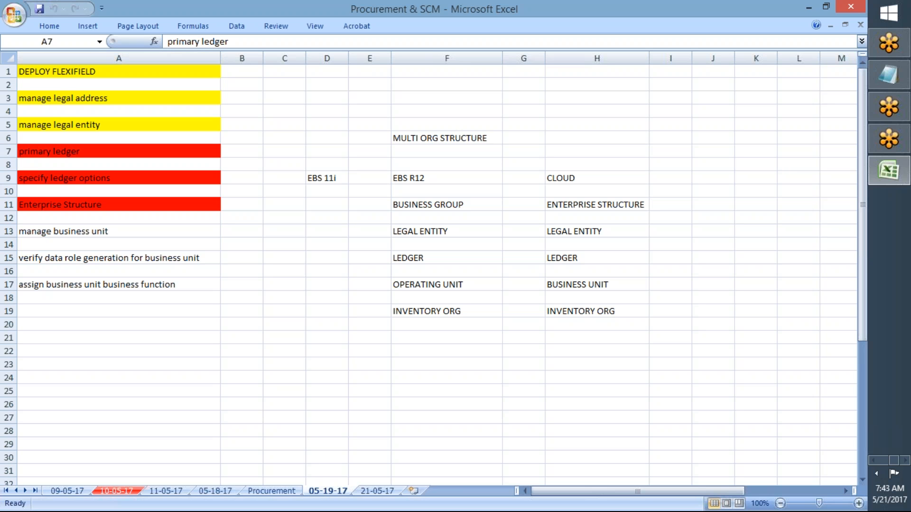
# - Return to Chrome and set the primary ledger's Chart of Accounts to US Chart of Accounts
pyautogui.hotkey('alt', 'Tab')
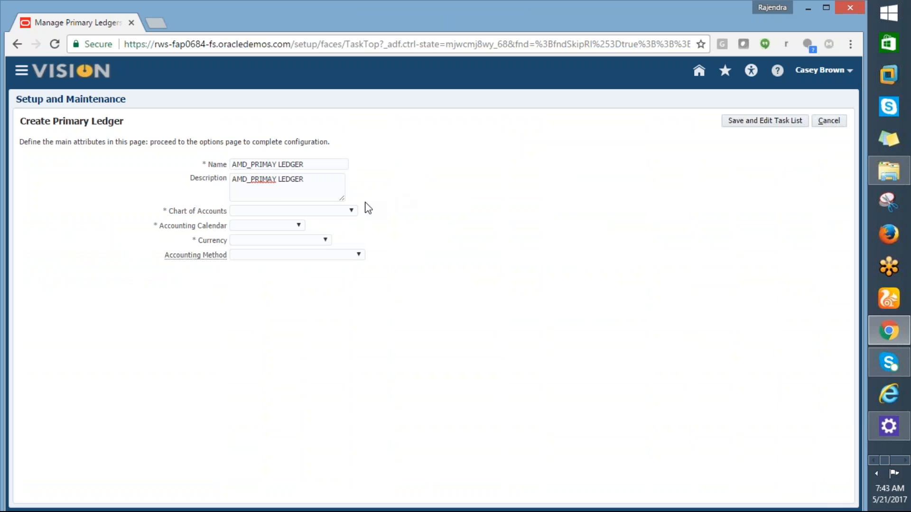
pyautogui.click(351, 210)
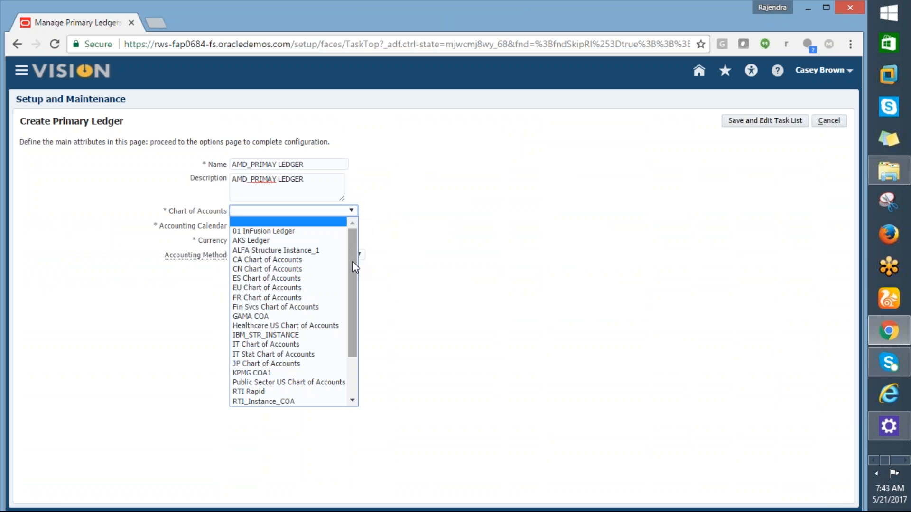
pyautogui.scroll(-2, 352, 275)
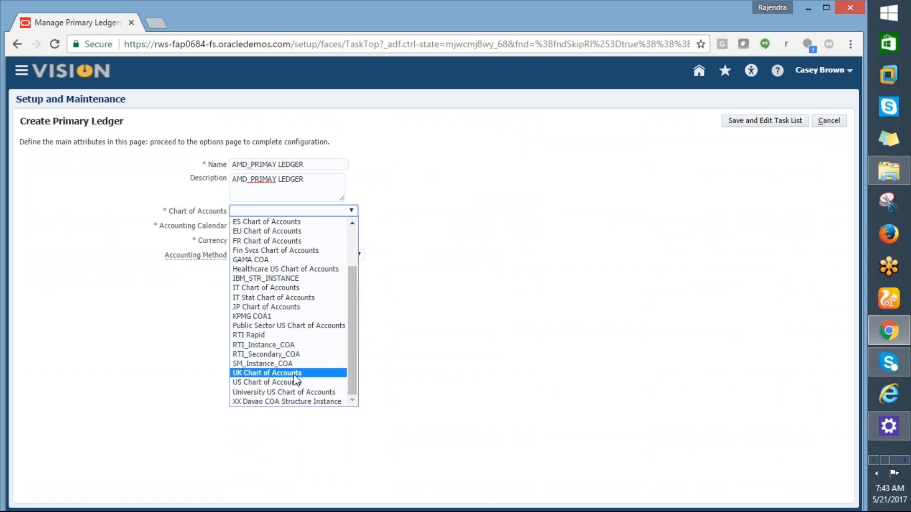
pyautogui.click(284, 382)
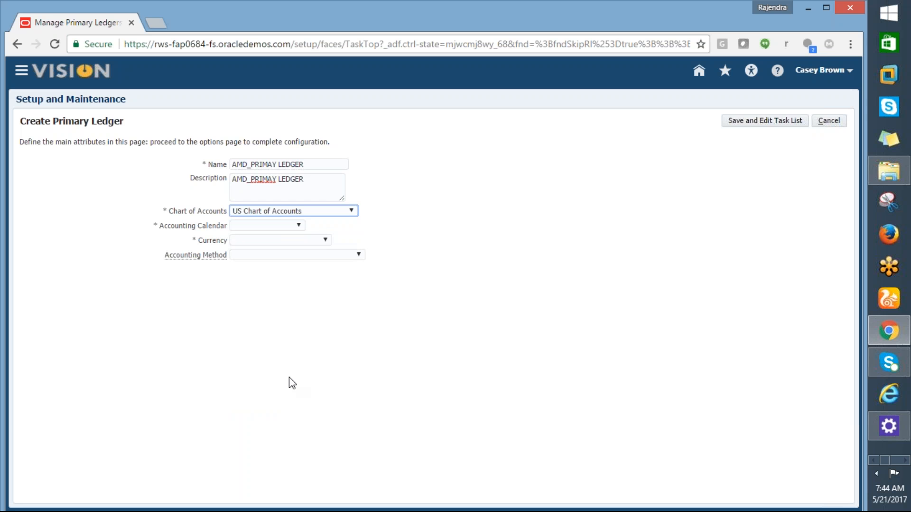
# - Check the Accounting Calendar choices without selecting one, and cancel the primary ledger creation
pyautogui.click(298, 226)
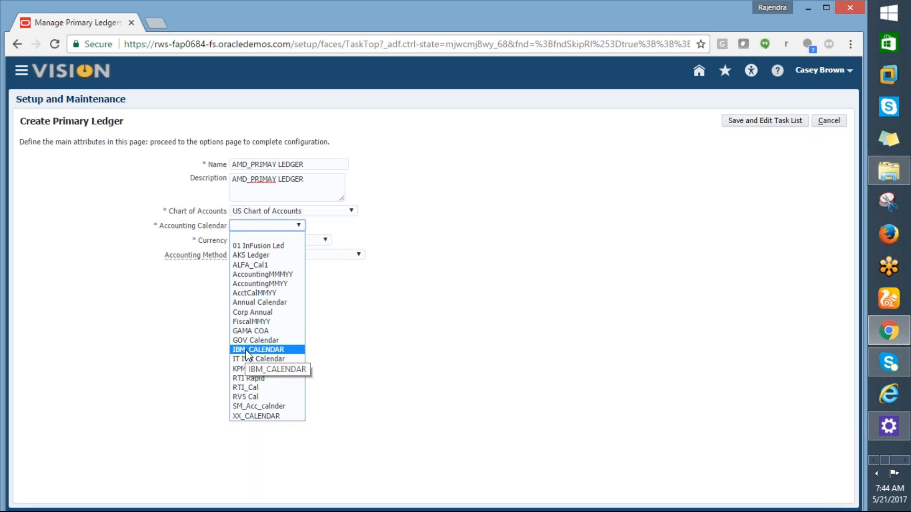
pyautogui.click(352, 329)
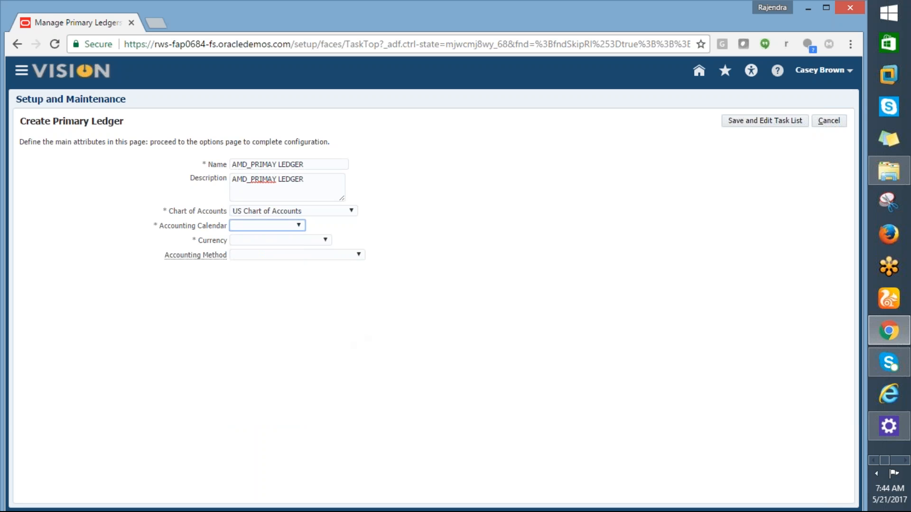
pyautogui.click(829, 120)
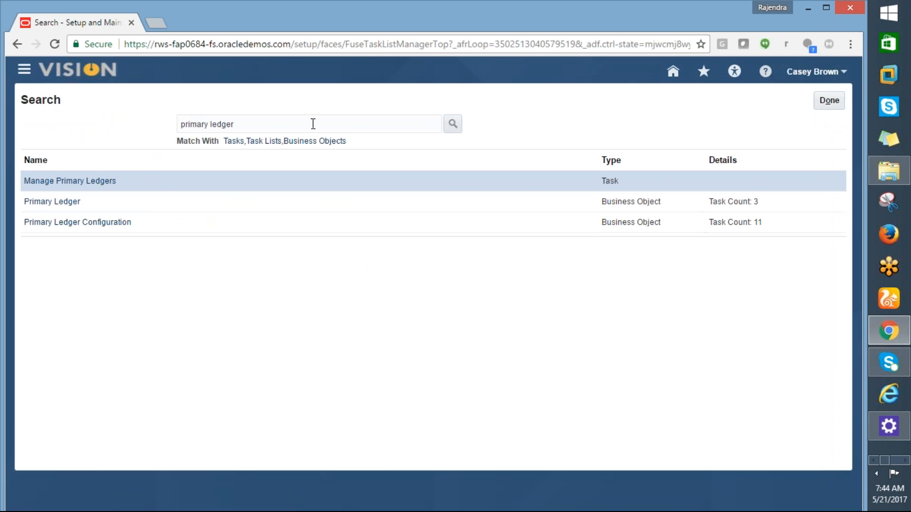
# - Replace the task search text with % and open the Manage Primary Ledgers task
pyautogui.moveTo(240, 126); pyautogui.dragTo(142, 124)
pyautogui.write('%')
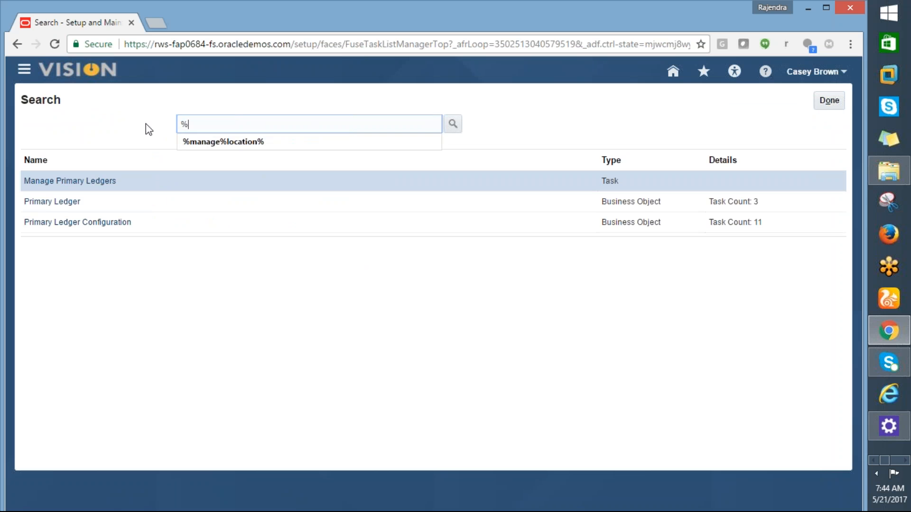
pyautogui.click(146, 125)
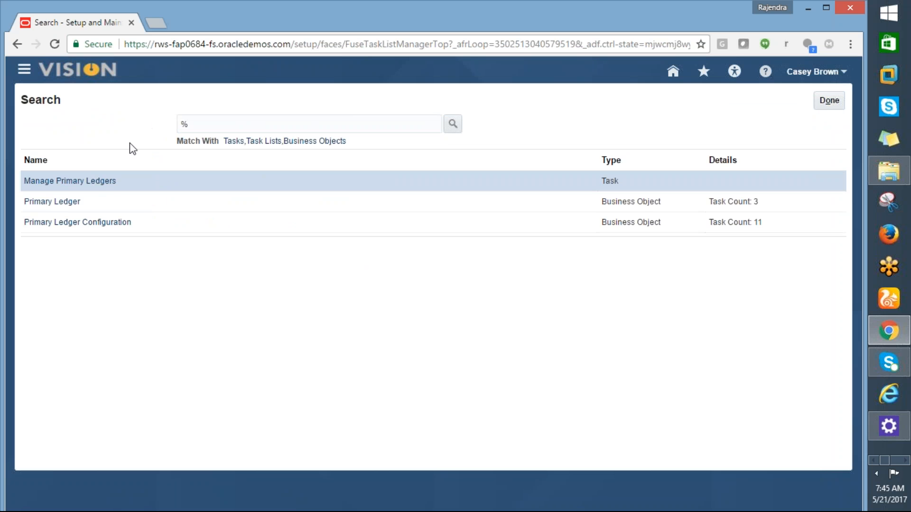
pyautogui.click(95, 182)
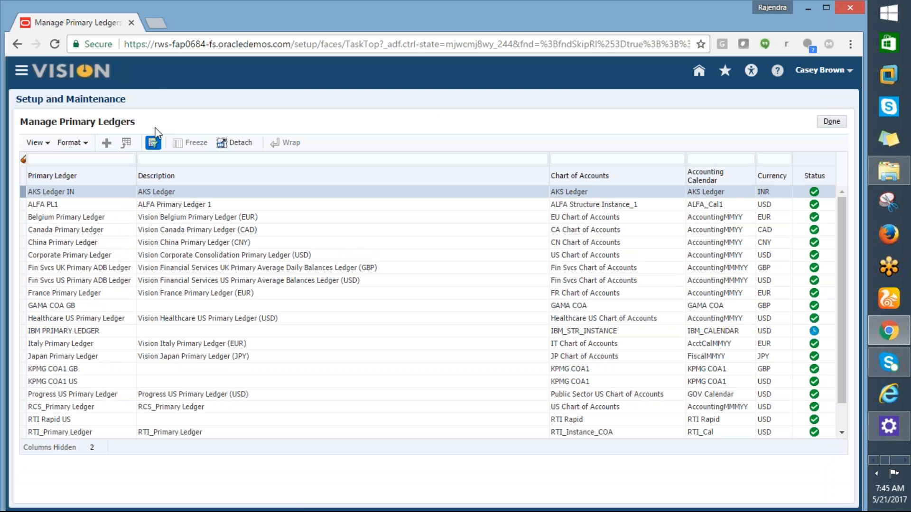
# - Filter the primary ledgers by the name pattern US%PRI% and select US Primary Ledger
pyautogui.click(78, 159)
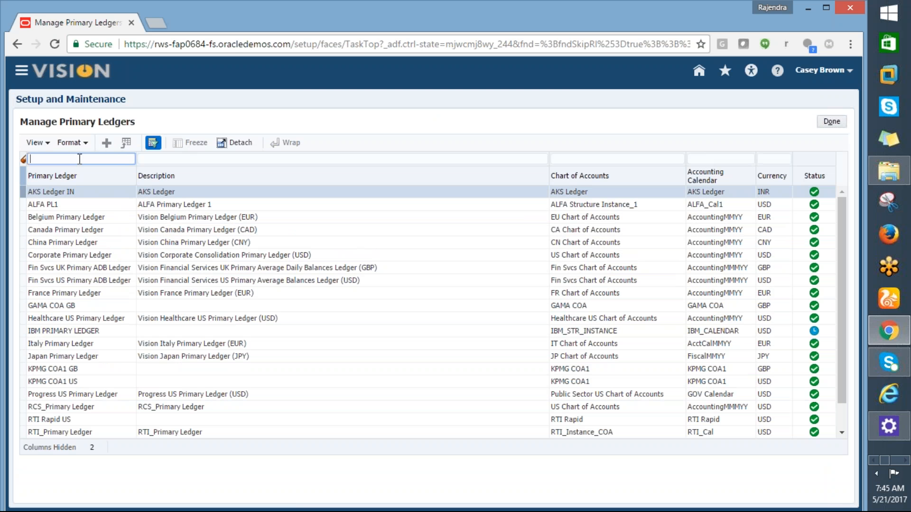
pyautogui.write('US%PRI%')
pyautogui.press('Return')
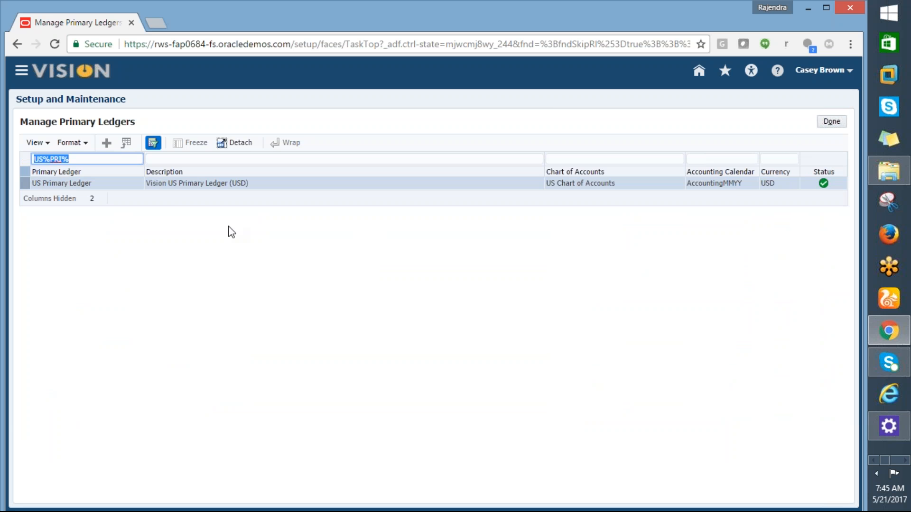
pyautogui.click(79, 183)
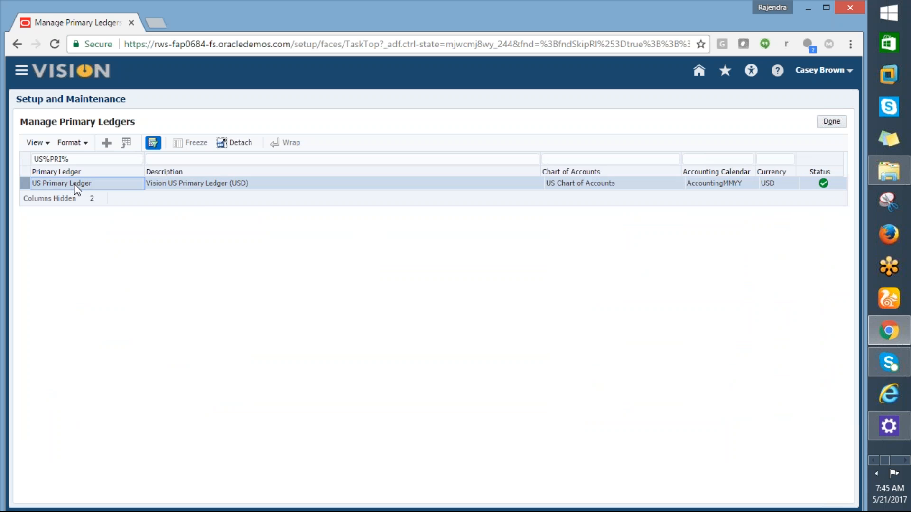
pyautogui.click(48, 143)
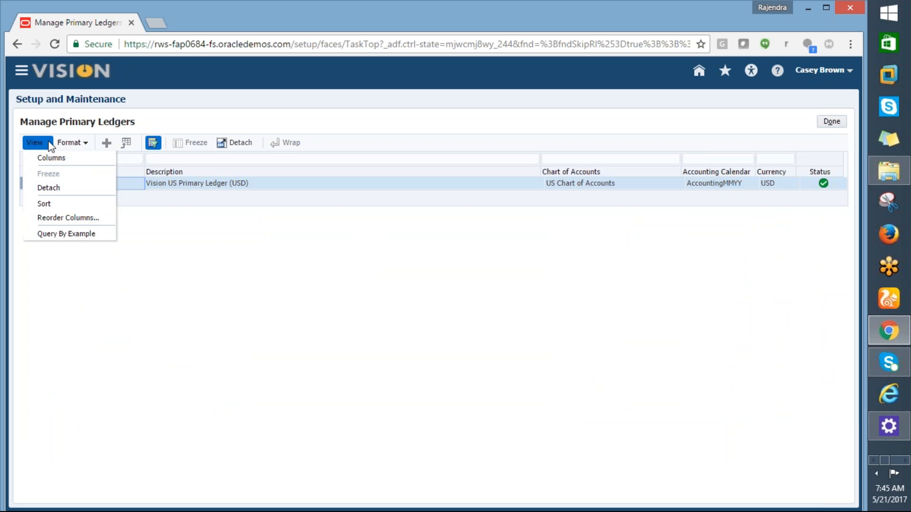
pyautogui.click(167, 246)
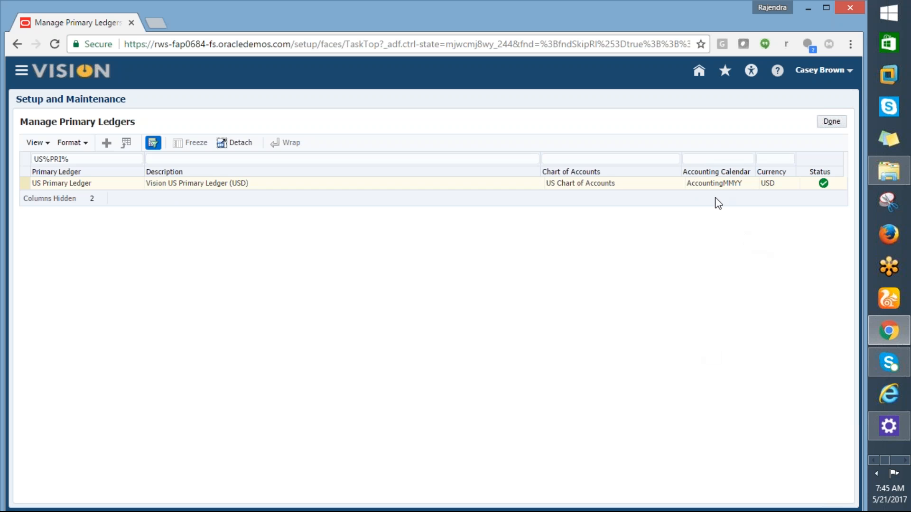
# - Switch to Excel's Procurement & SCM workbook and enter US Chart of Accounts in cell F25 of the 05-19-17 sheet
pyautogui.hotkey('alt', 'Tab')
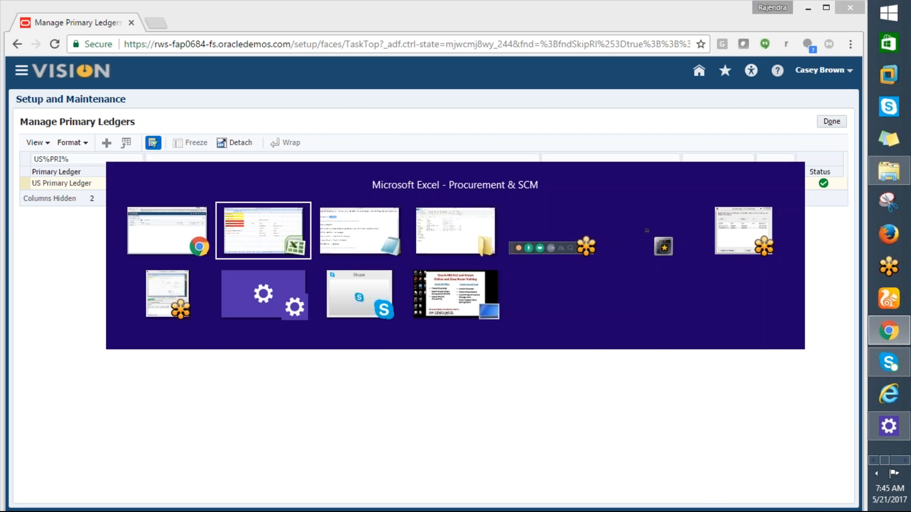
pyautogui.click(458, 387)
pyautogui.hotkey('alt', 'Tab')
pyautogui.hotkey('alt', 'Tab')
pyautogui.hotkey('alt', 'Tab')
pyautogui.write('US Char')
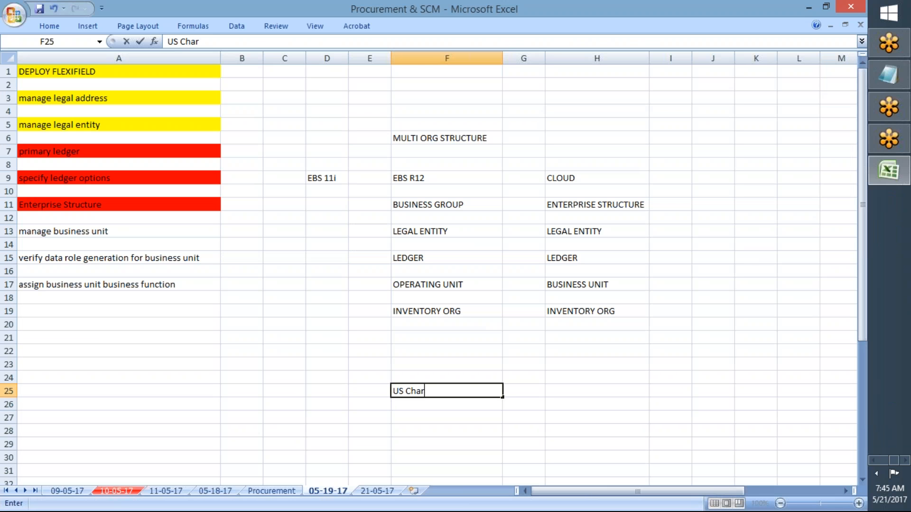
pyautogui.write('t of Accounts')
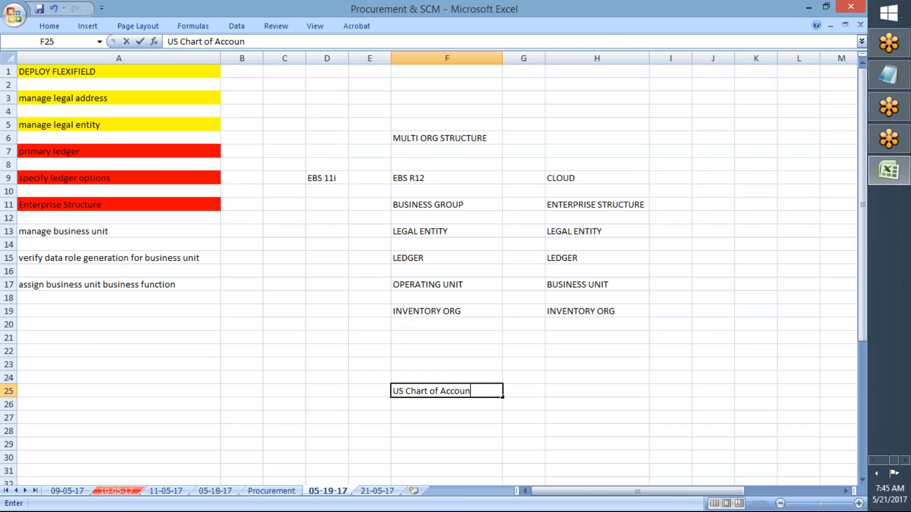
pyautogui.press('Return')
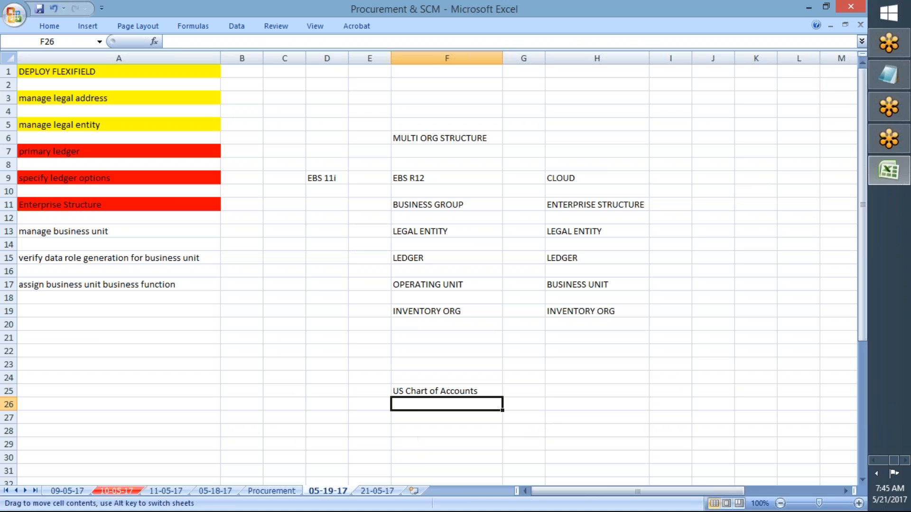
pyautogui.click(518, 393)
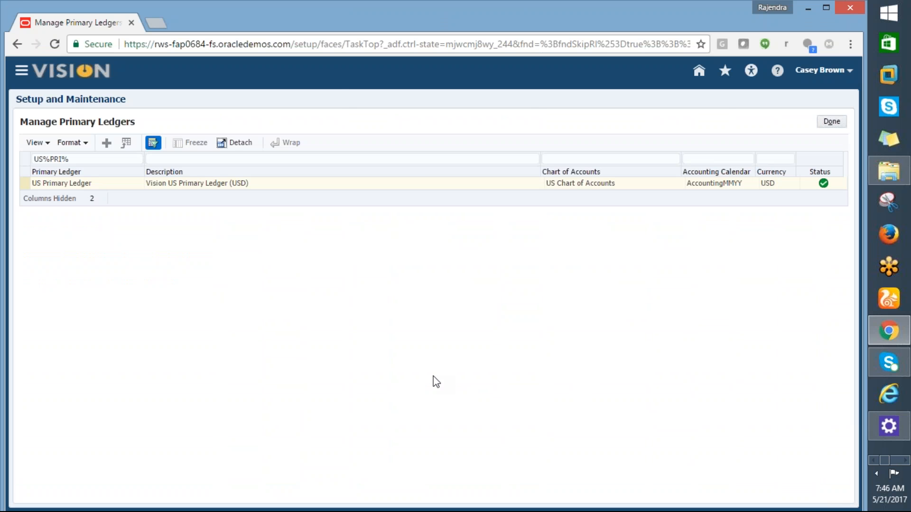
# - Add the headings COA in cell F24 and Calendar in cell H24 of the Excel sheet
pyautogui.hotkey('alt', 'Tab')
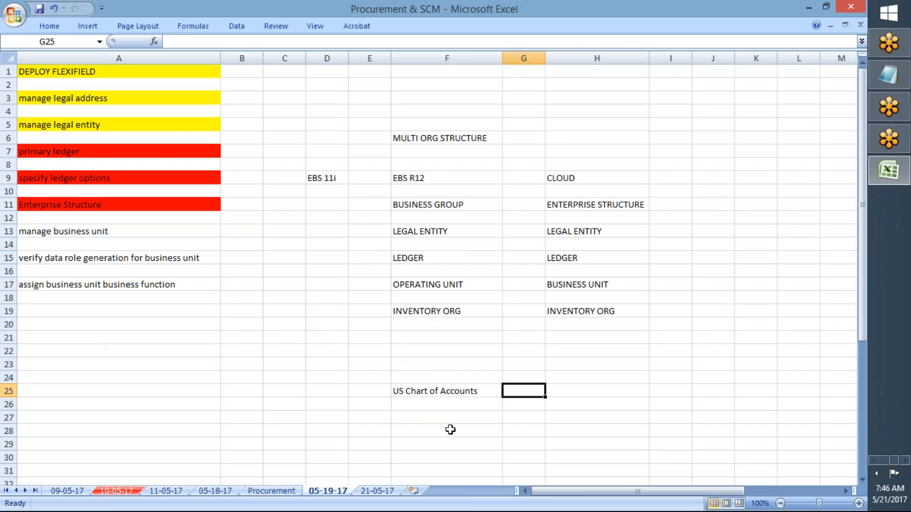
pyautogui.click(423, 417)
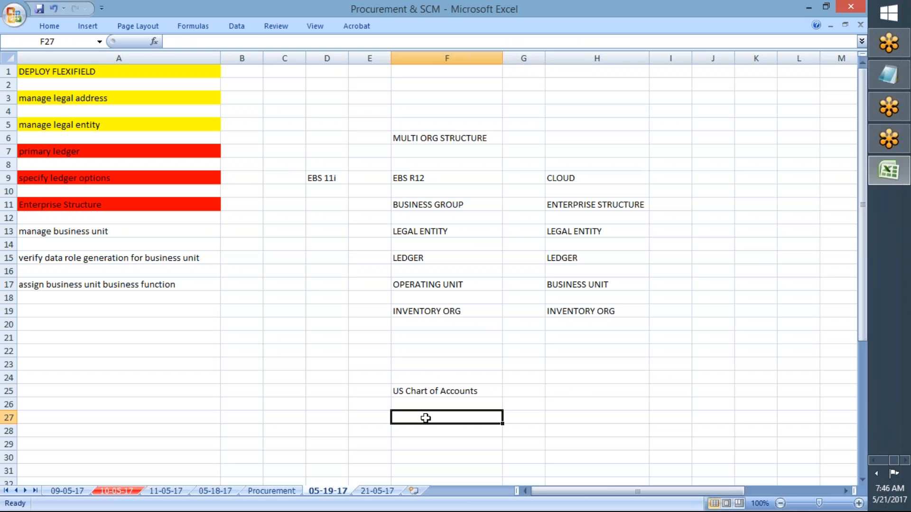
pyautogui.click(428, 378)
pyautogui.write('c')
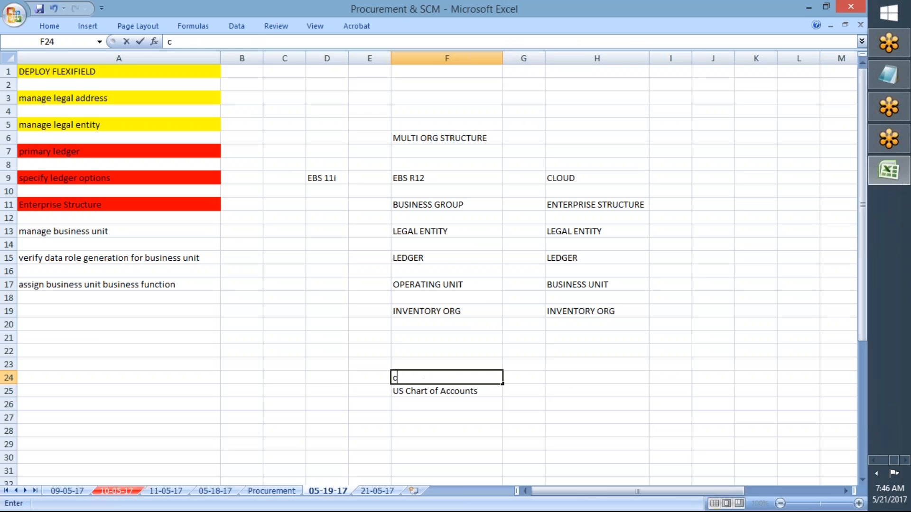
pyautogui.write('OA')
pyautogui.press('Tab')
pyautogui.press('Tab')
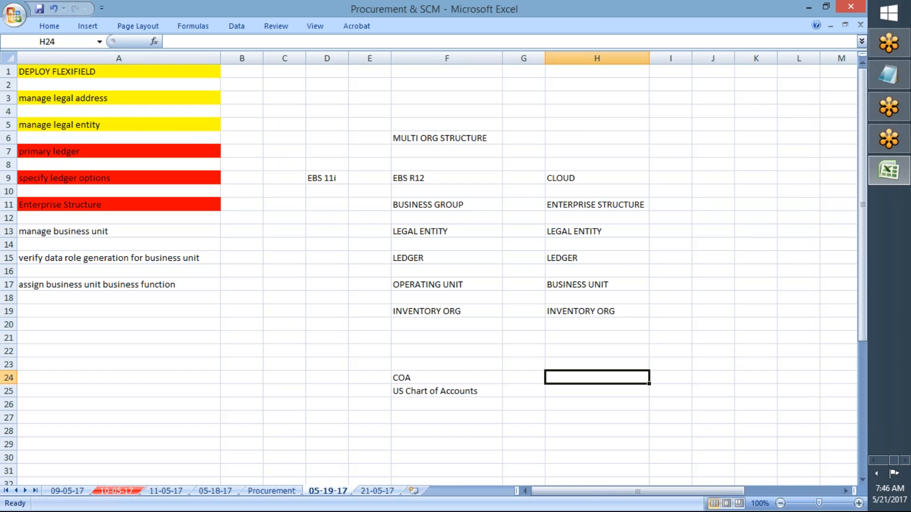
pyautogui.hotkey('alt', 'Tab')
pyautogui.hotkey('alt', 'Tab')
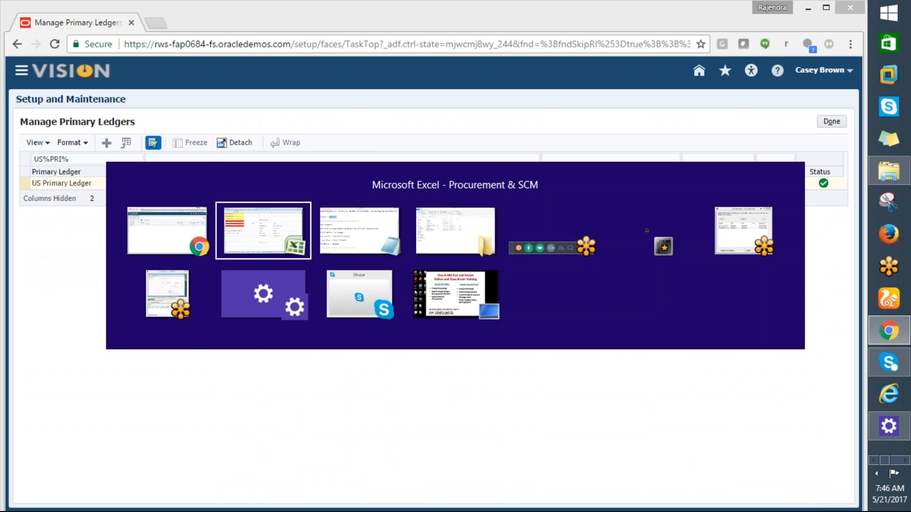
pyautogui.write('Calendar')
pyautogui.press('Return')
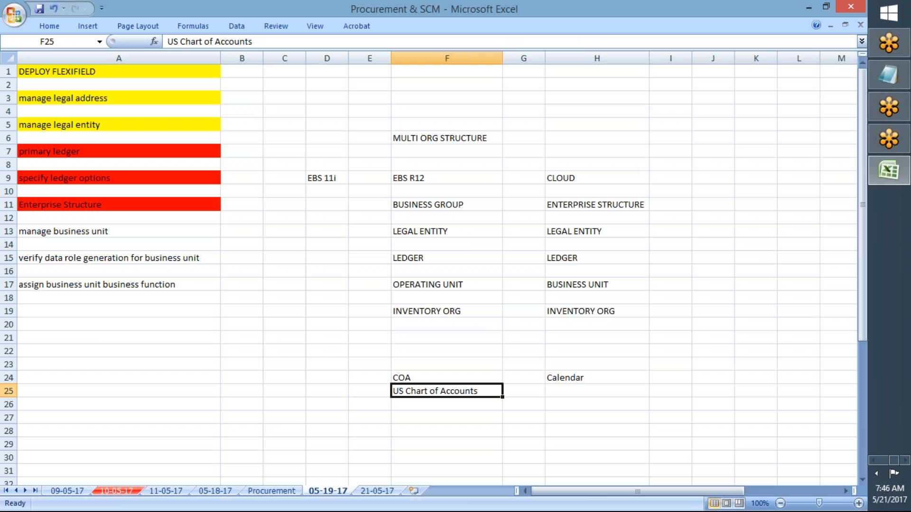
# - Check US Primary Ledger's accounting calendar in Chrome, and record Accounting MMYY under the Calendar heading in Excel
pyautogui.hotkey('alt', 'Tab')
pyautogui.hotkey('alt', 'Tab')
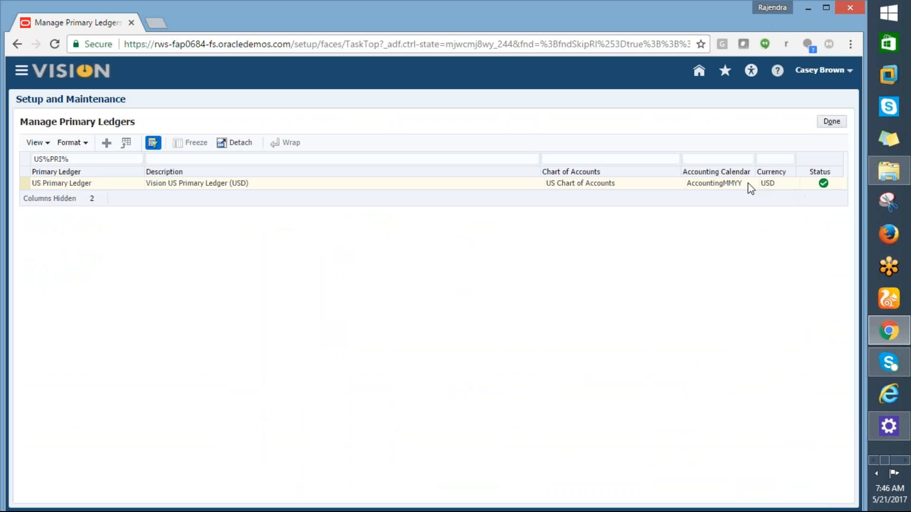
pyautogui.click(740, 183)
pyautogui.hotkey('alt', 'Tab')
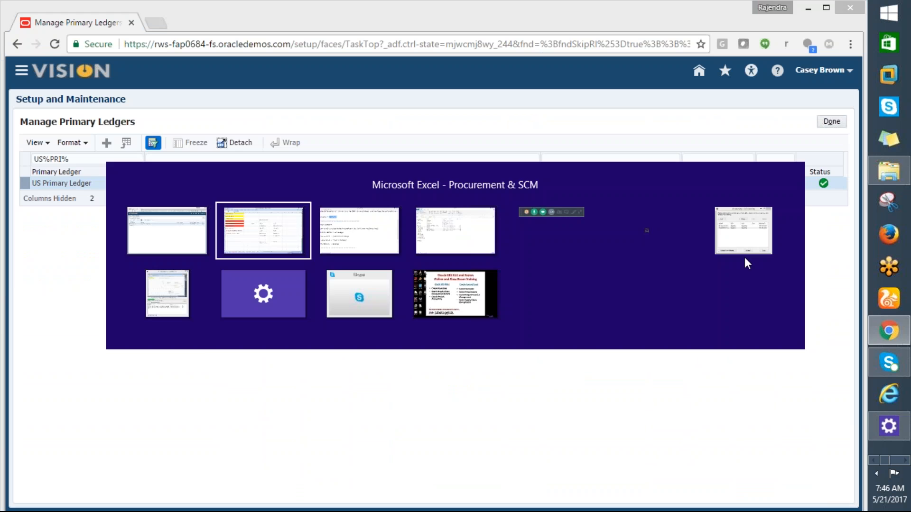
pyautogui.write('a')
pyautogui.press('BackSpace')
pyautogui.write('Accounting MMYY')
pyautogui.press('Return')
# - Return to Chrome and start a new primary ledger with AMD_LEDGER as both its name and description
pyautogui.hotkey('alt', 'Tab')
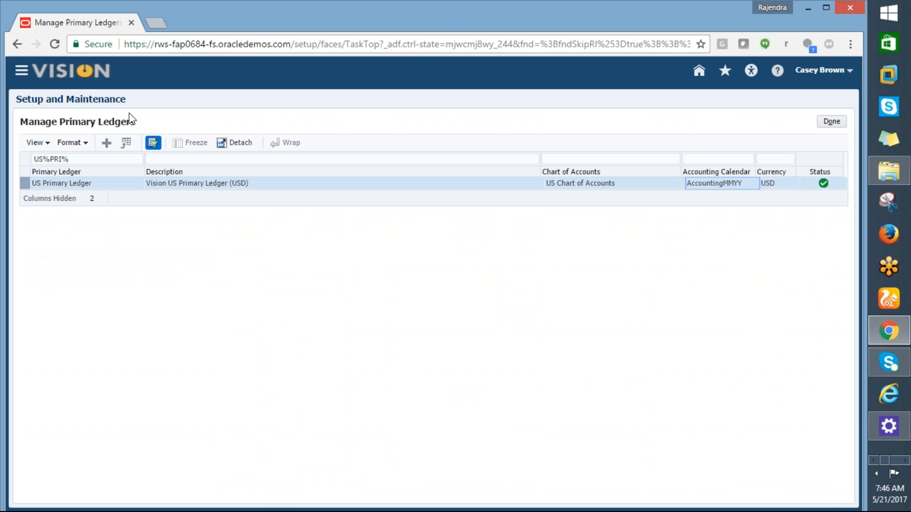
pyautogui.click(106, 142)
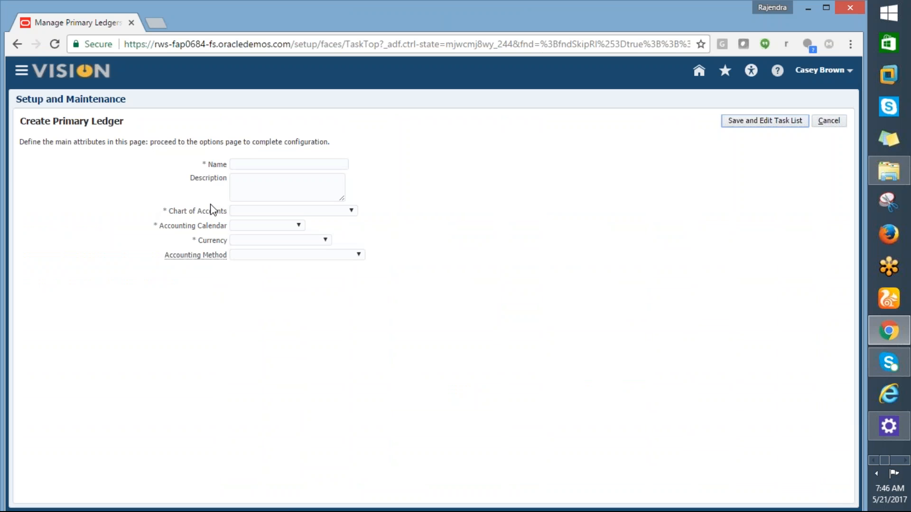
pyautogui.click(240, 166)
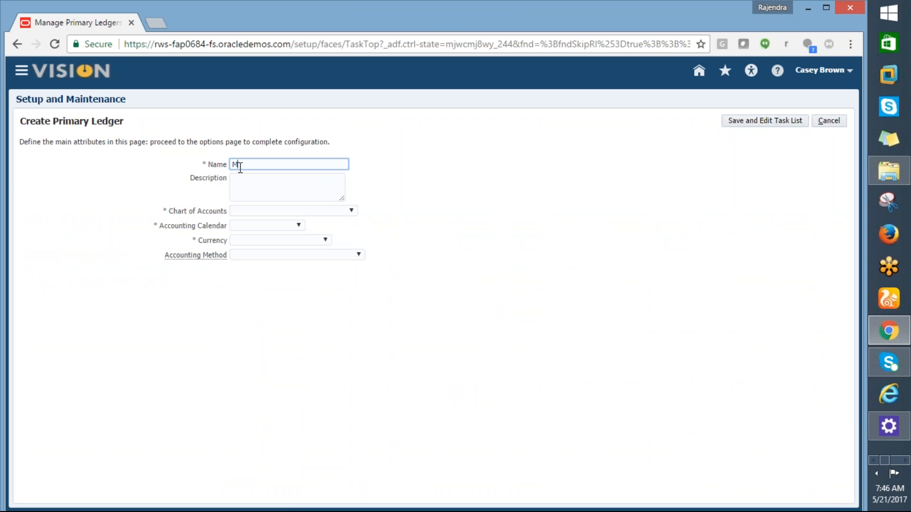
pyautogui.write('AND_LEDGER')
pyautogui.press('Tab')
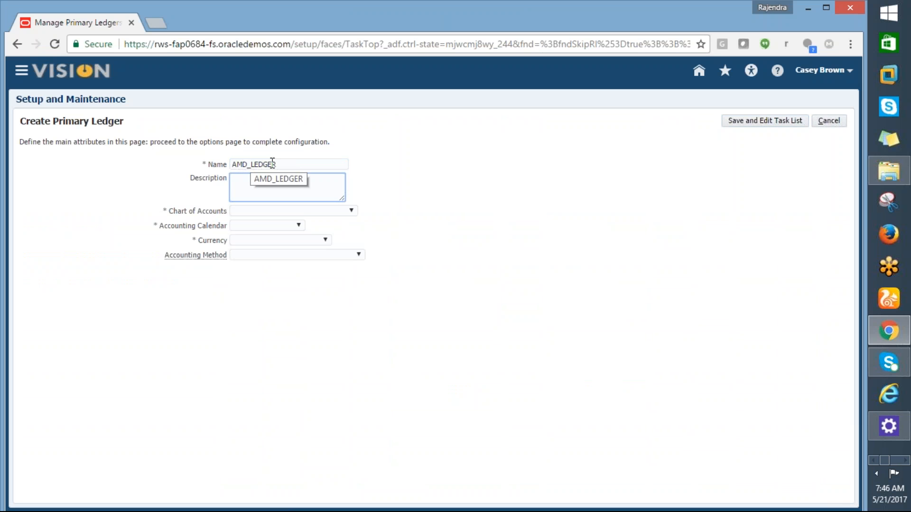
pyautogui.click(254, 164)
pyautogui.moveTo(277, 165); pyautogui.dragTo(230, 164)
pyautogui.hotkey('ctrl', 'c')
pyautogui.press('Tab')
pyautogui.hotkey('ctrl', 'v')
# - Set the new ledger's Chart of Accounts to US Chart of Accounts and its Accounting Calendar to AccountingMMYY
pyautogui.click(260, 210)
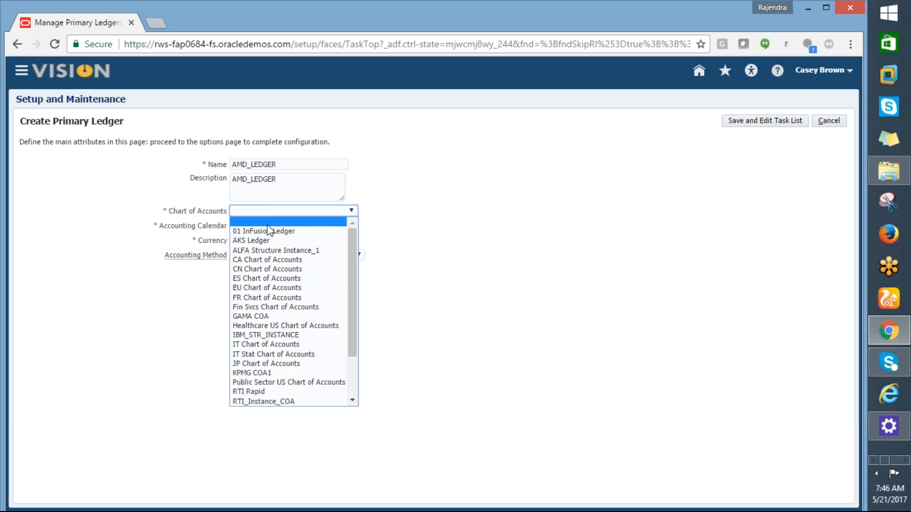
pyautogui.moveTo(350, 297); pyautogui.dragTo(357, 340)
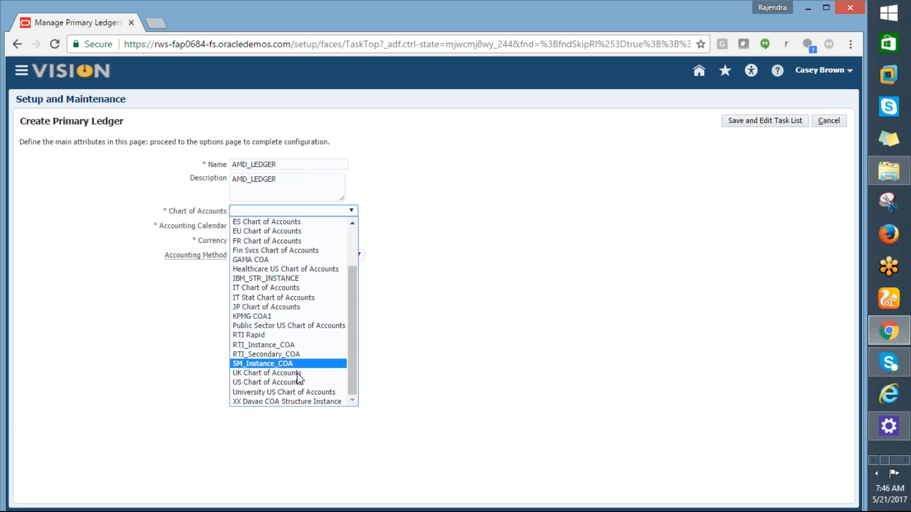
pyautogui.click(266, 384)
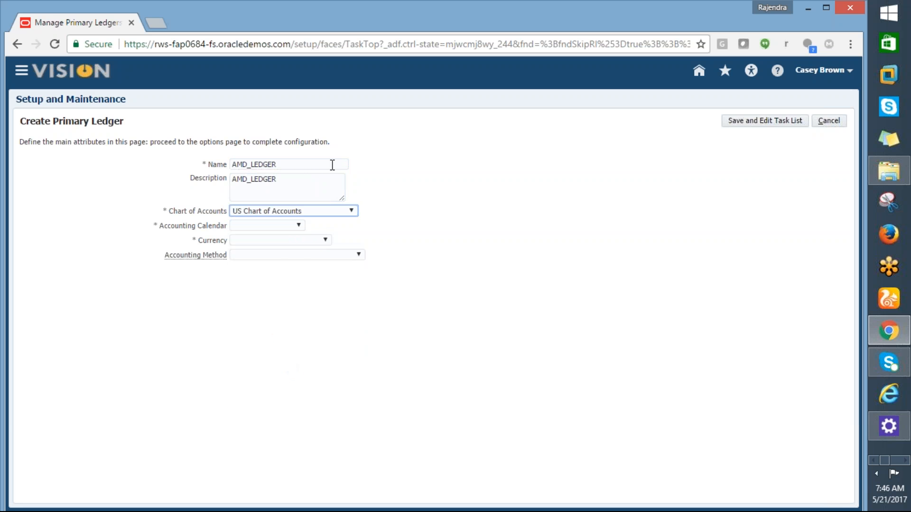
pyautogui.click(298, 226)
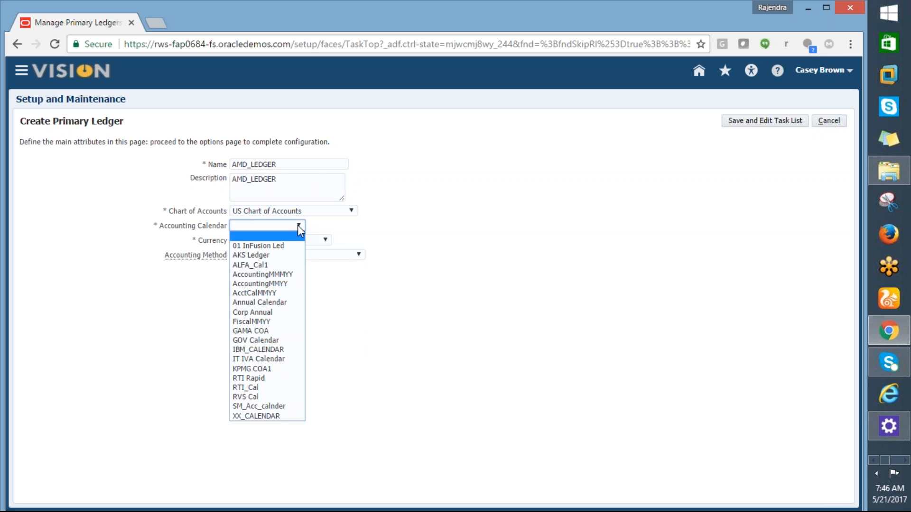
pyautogui.click(271, 285)
pyautogui.hotkey('alt', 'Tab')
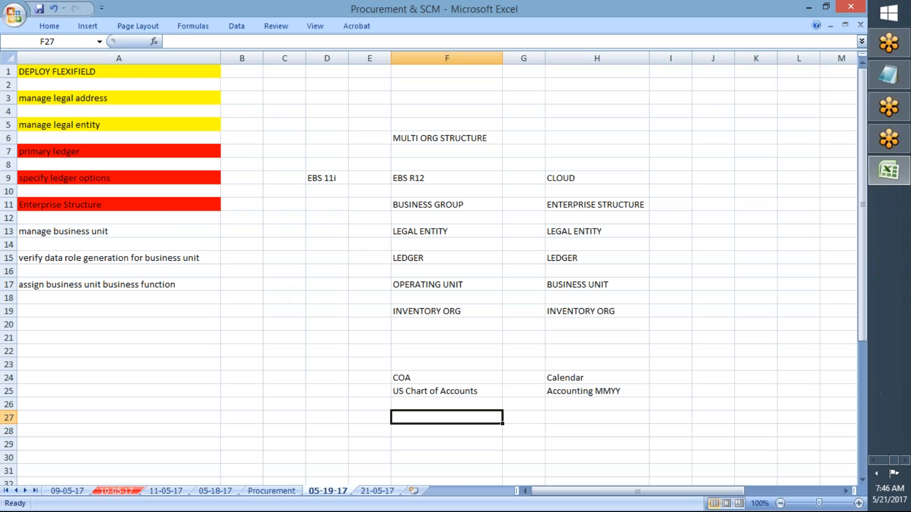
pyautogui.hotkey('alt', 'Tab')
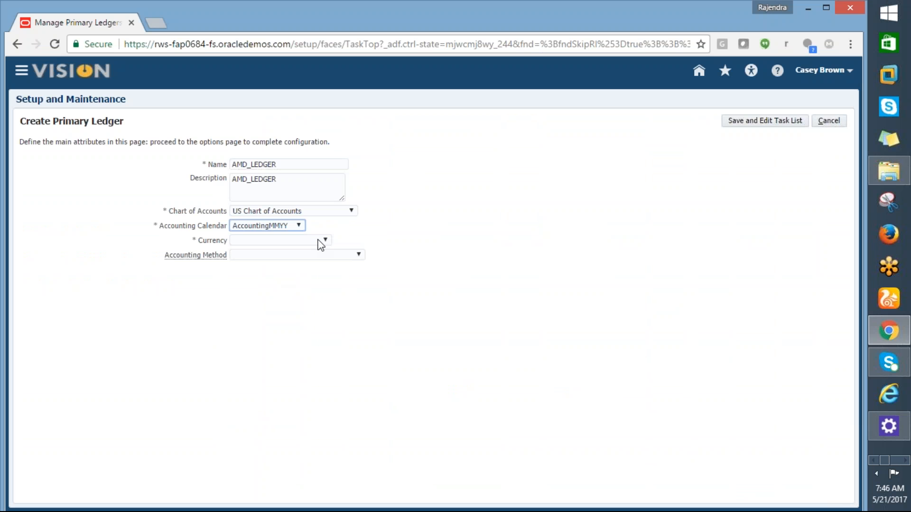
# - Set the currency to USD - US Dollar and the accounting method to Standard Accrual, and save the ledger to its task list
pyautogui.click(317, 240)
pyautogui.click(282, 262)
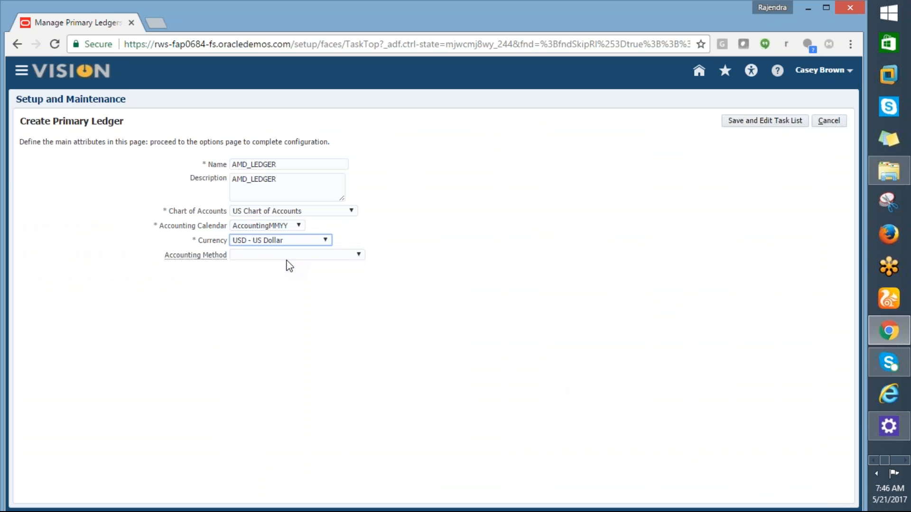
pyautogui.click(357, 257)
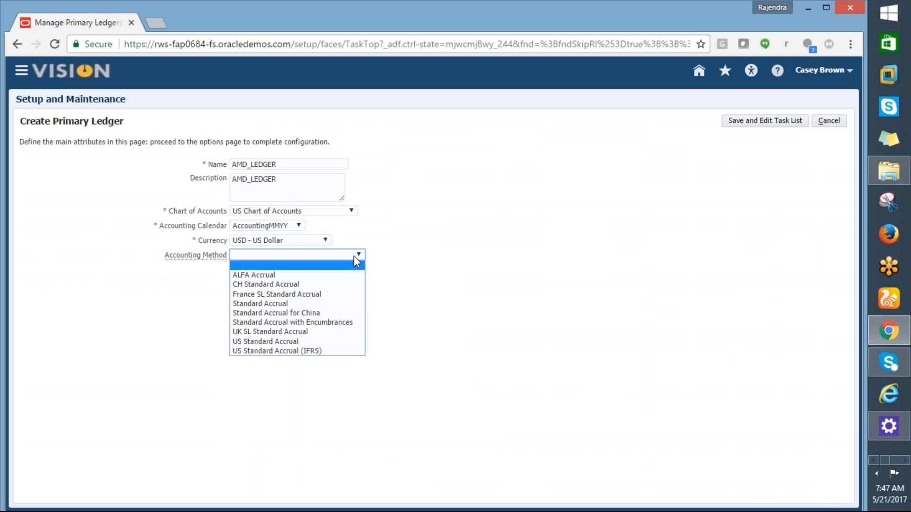
pyautogui.click(267, 304)
pyautogui.click(741, 124)
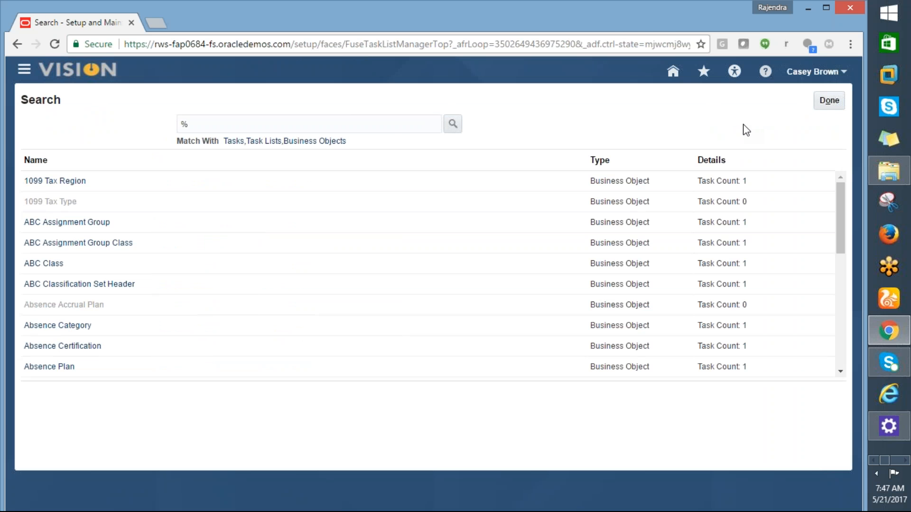
# - Switch to Excel and shade the primary ledger task yellow on the 21-05-17 sheet
pyautogui.hotkey('alt', 'Tab')
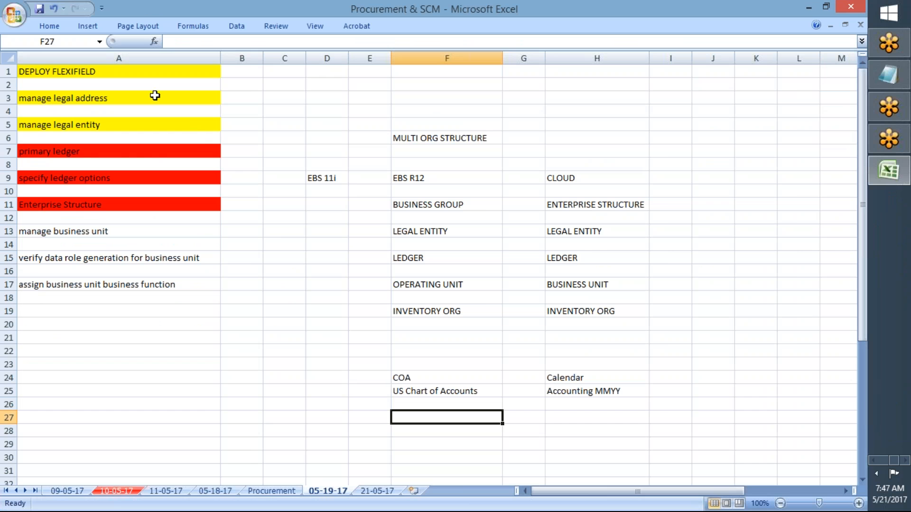
pyautogui.click(377, 490)
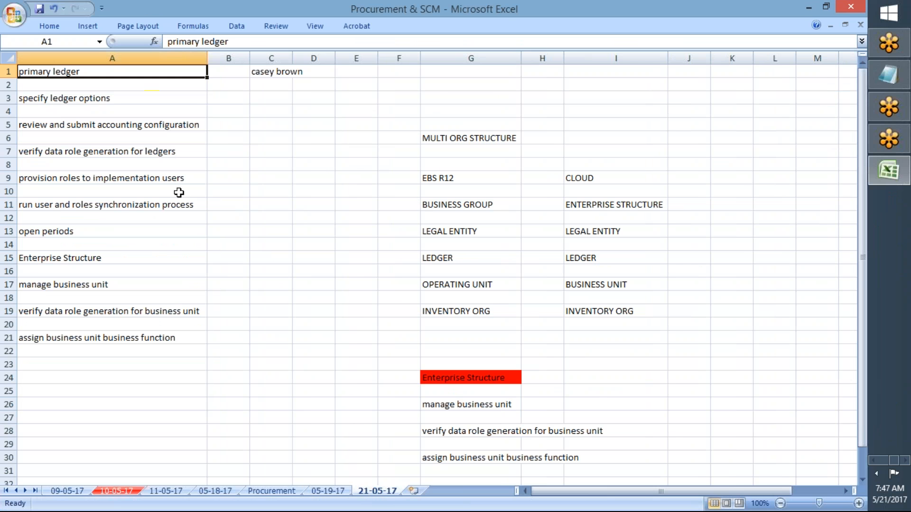
pyautogui.click(48, 26)
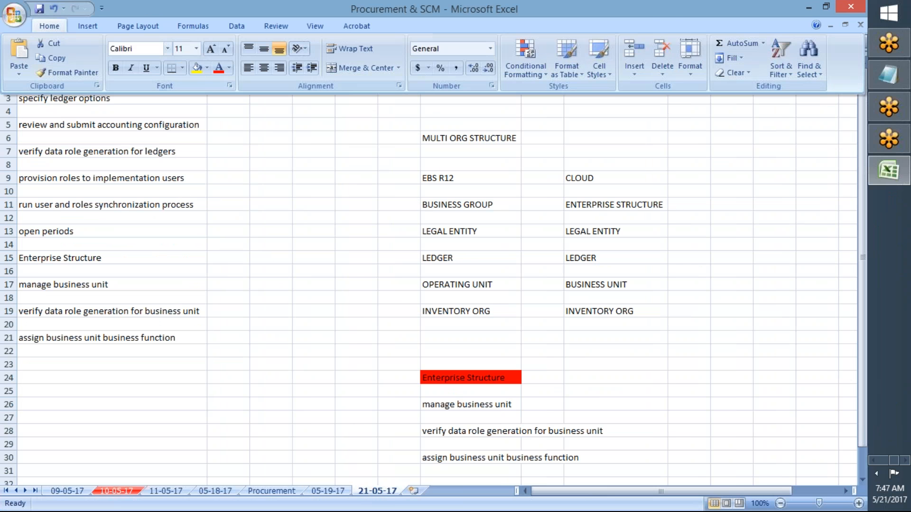
pyautogui.click(31, 127)
# - Copy the specify ledger options task name from cell A3
pyautogui.click(62, 98)
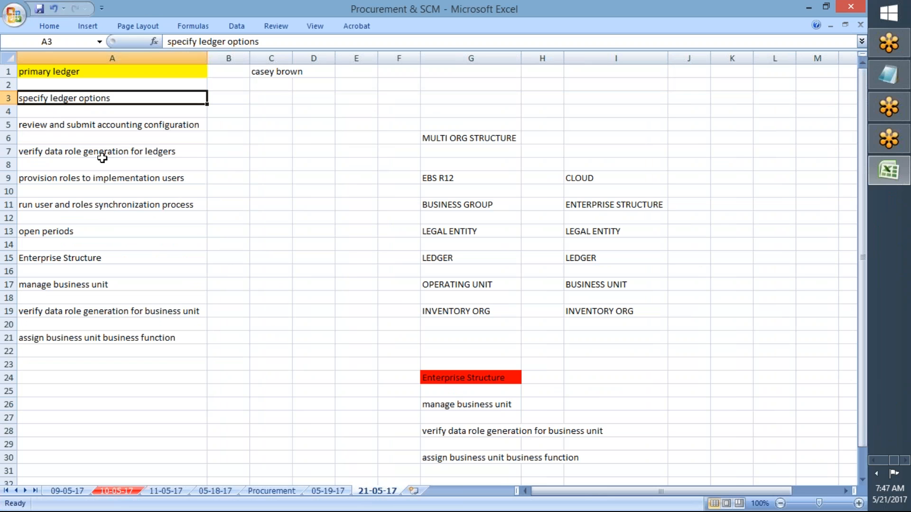
pyautogui.click(323, 287)
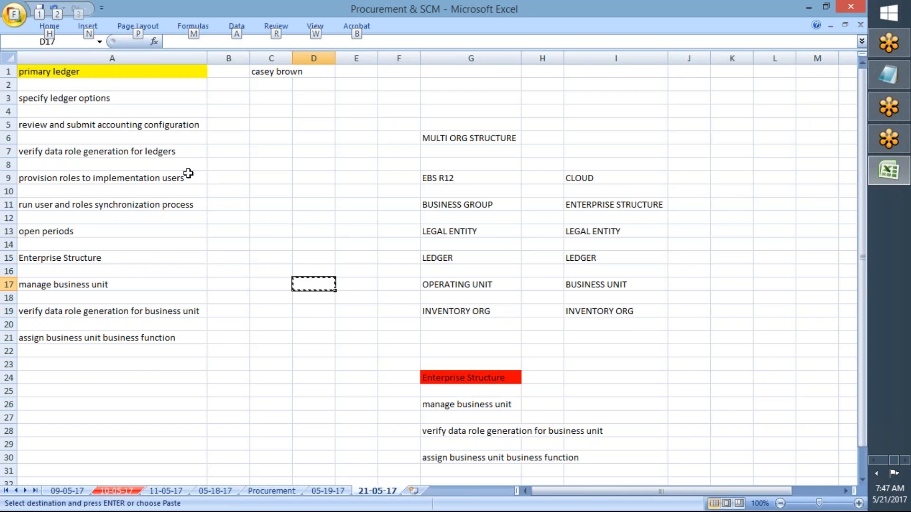
pyautogui.click(85, 98)
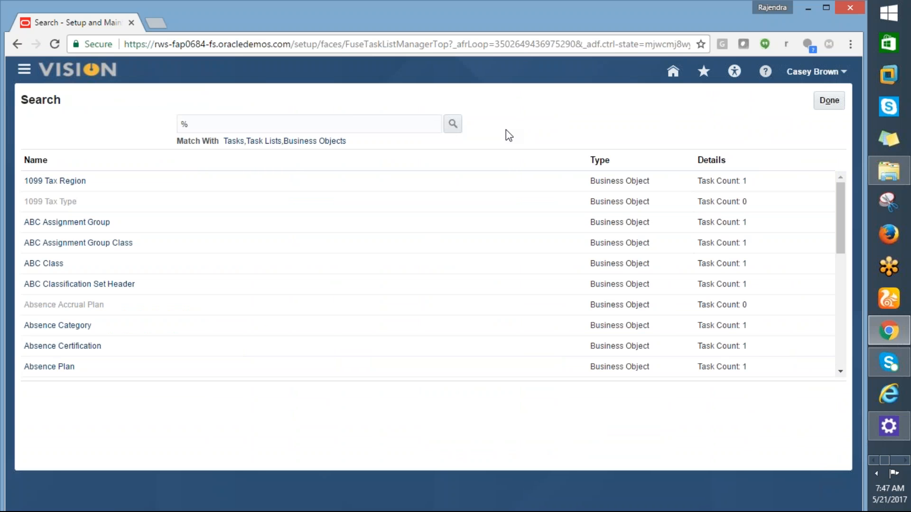
# - In Chrome, find and open the Specify Ledger Options task, and back out of it to Setup and Maintenance
pyautogui.click(820, 102)
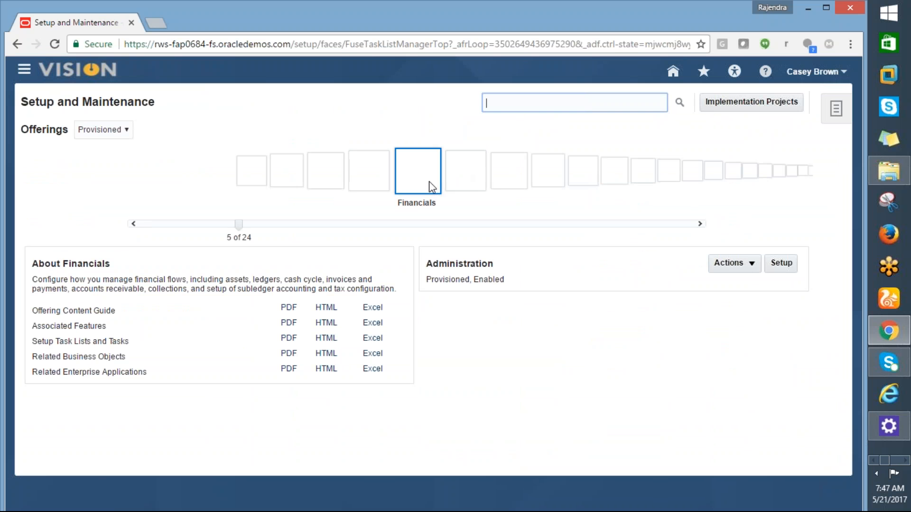
pyautogui.click(517, 107)
pyautogui.write('specify ledger options')
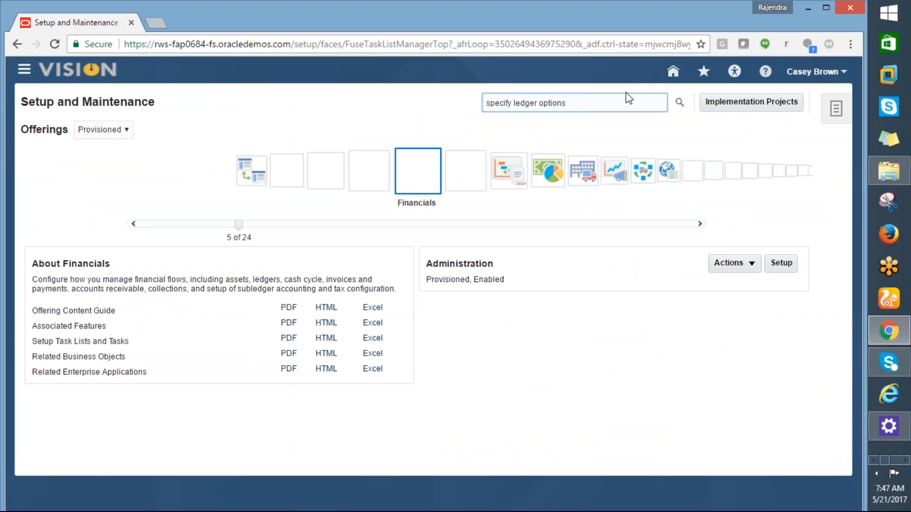
pyautogui.click(679, 103)
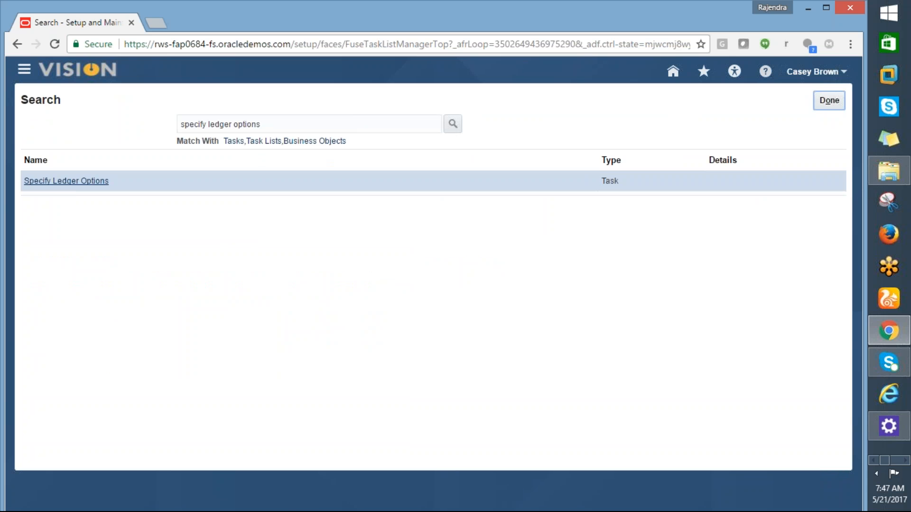
pyautogui.click(69, 182)
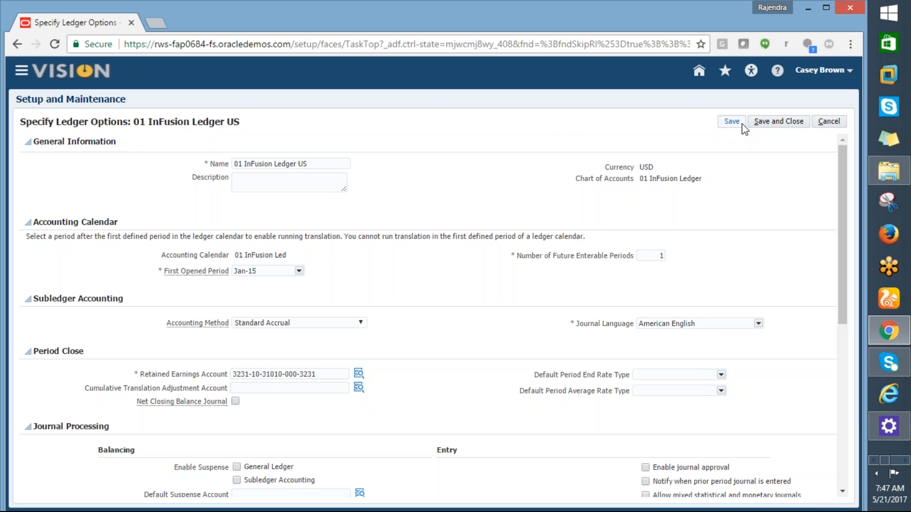
pyautogui.click(829, 122)
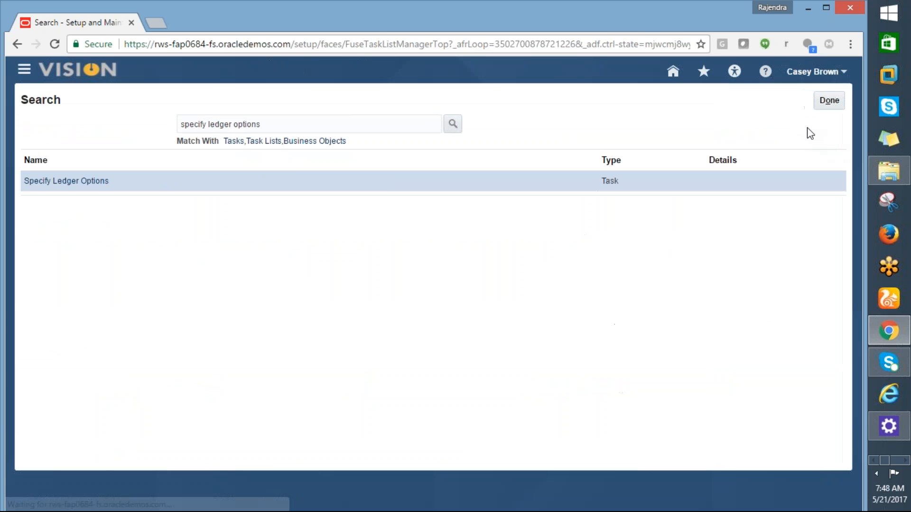
pyautogui.click(830, 100)
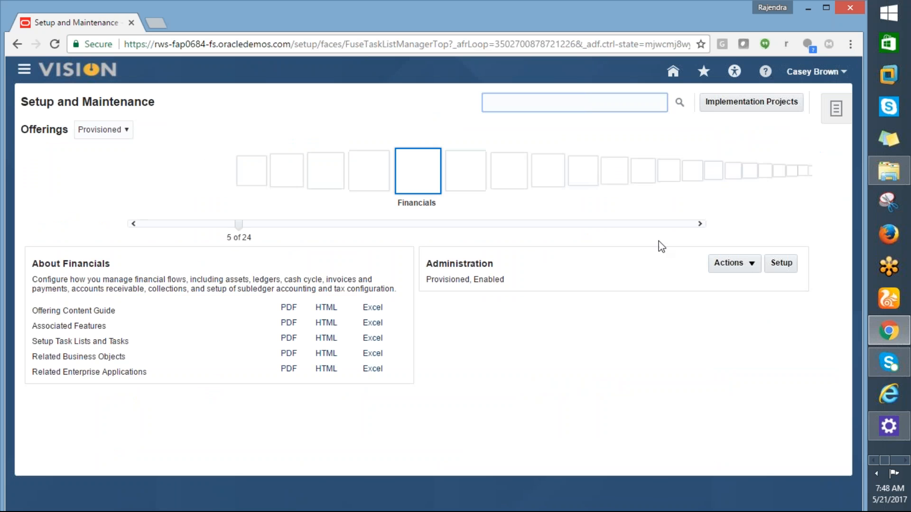
# - Open the Financials setup and browse the tasks under Enterprise Profile, Legal Structures and Financial Reporting Structures
pyautogui.click(788, 269)
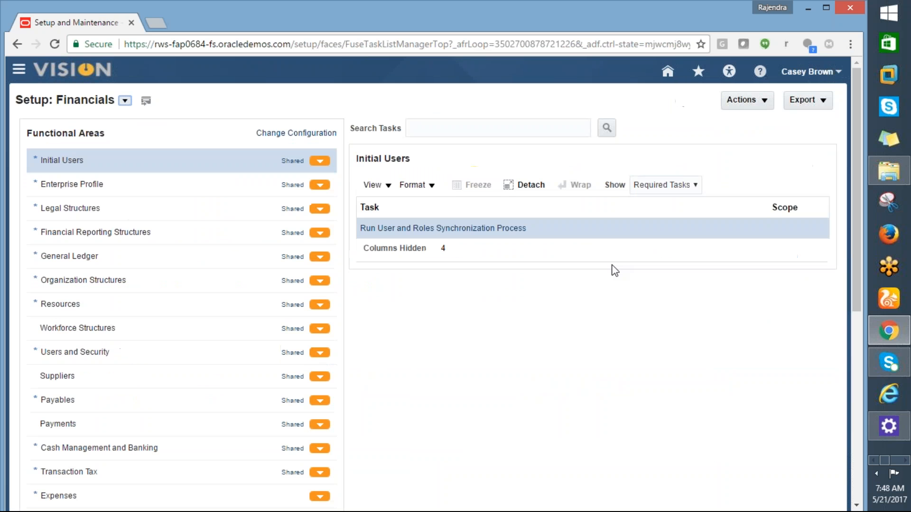
pyautogui.click(323, 186)
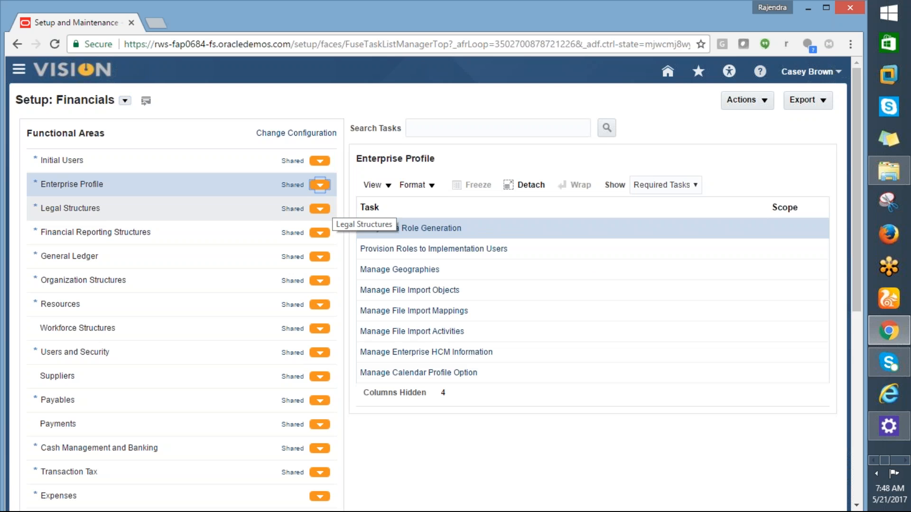
pyautogui.click(567, 458)
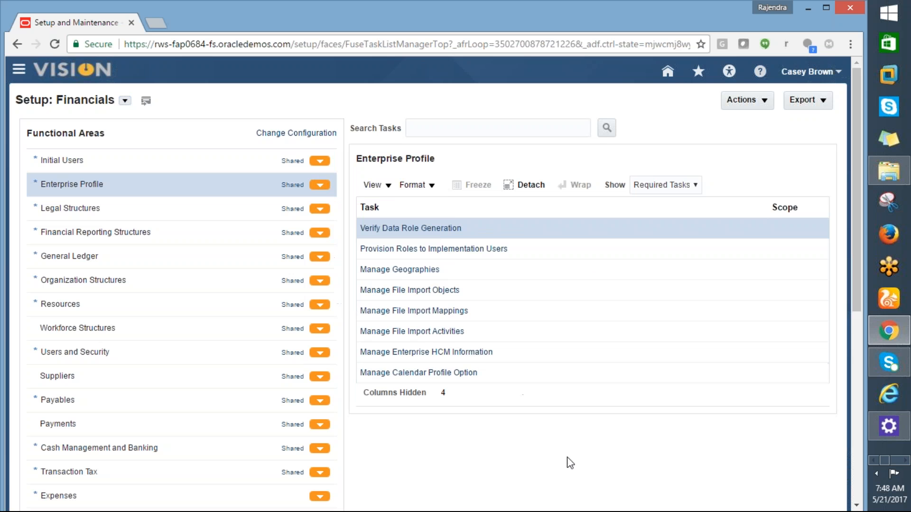
pyautogui.click(320, 209)
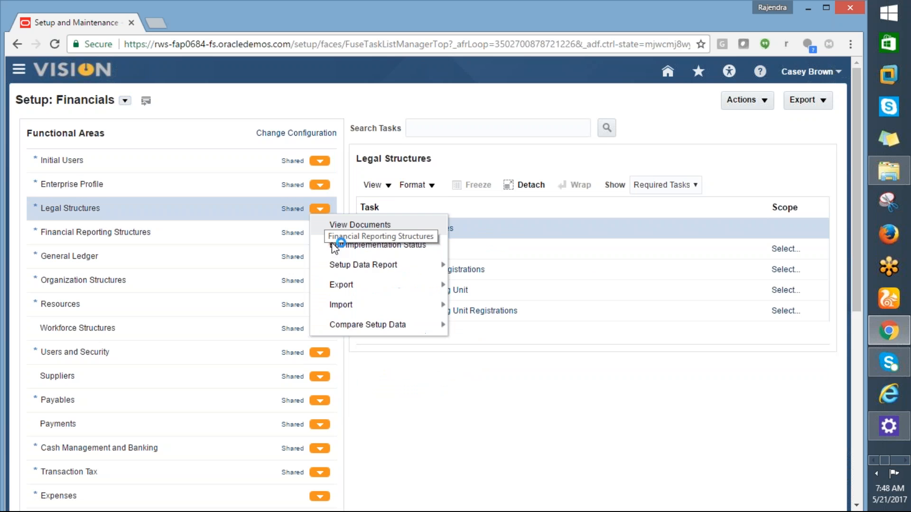
pyautogui.click(454, 439)
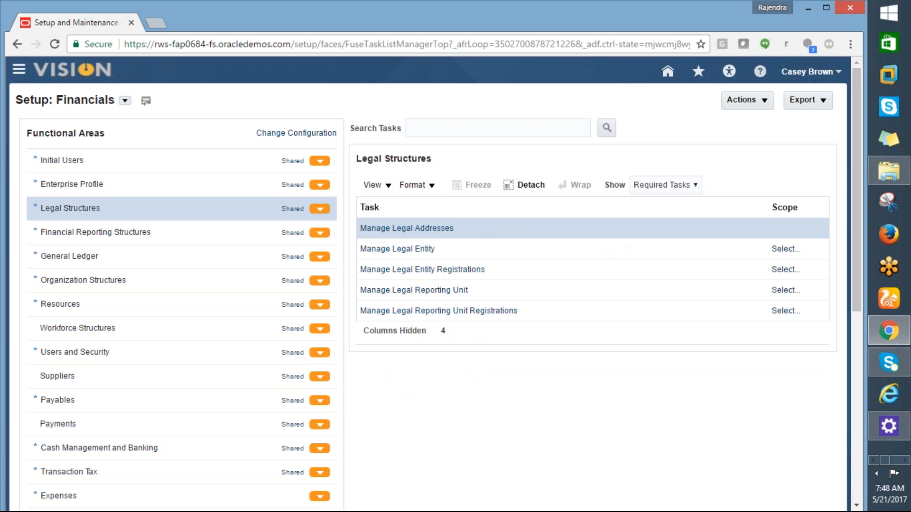
pyautogui.click(320, 233)
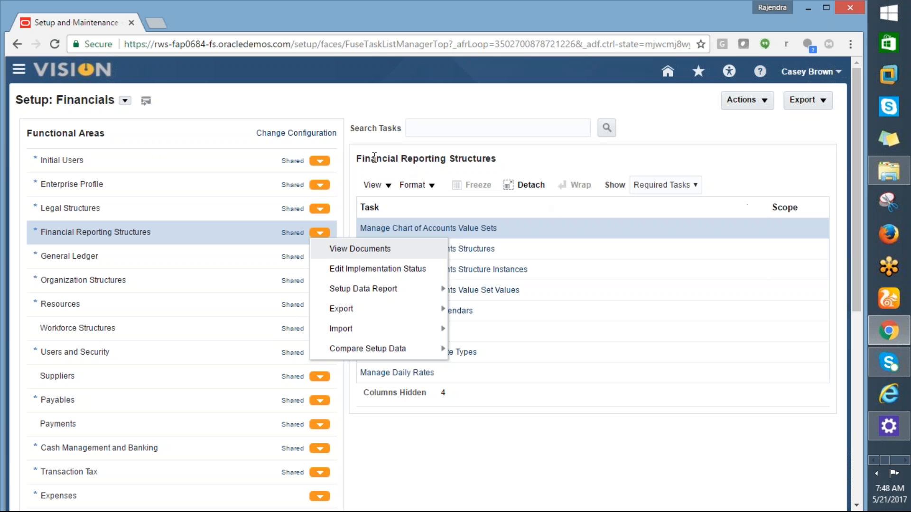
# - Search the Financials setup tasks for specify ledger options and go to the first General Ledger match
pyautogui.click(417, 128)
pyautogui.write('specify ledger options')
pyautogui.click(606, 127)
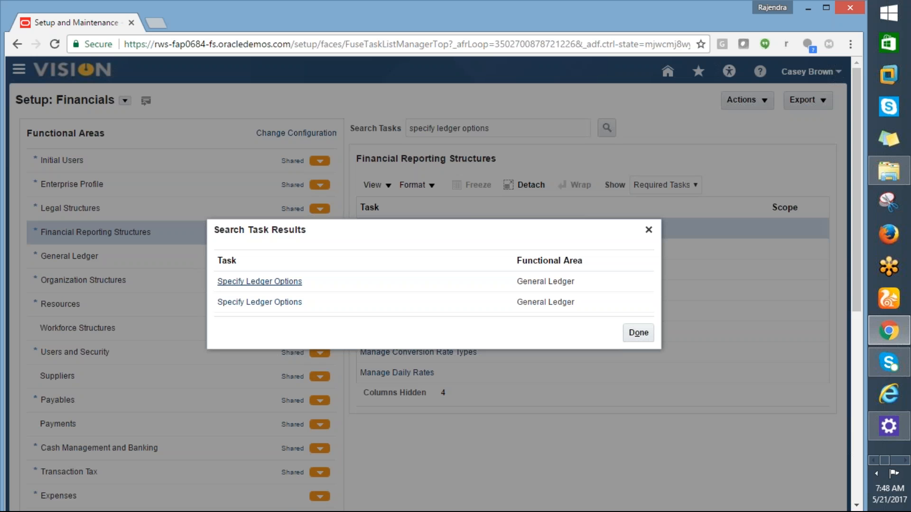
pyautogui.click(271, 284)
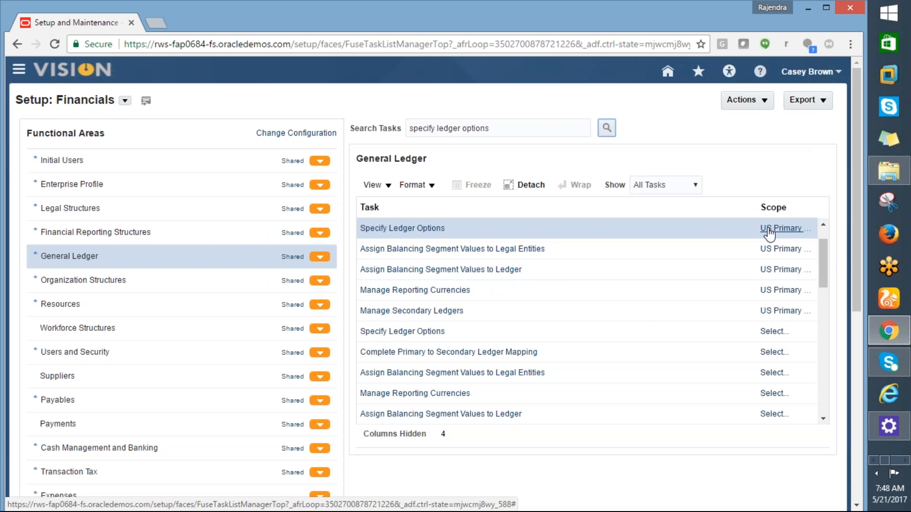
# - Open the scope of Specify Ledger Options and choose Select and Add for the primary ledger
pyautogui.moveTo(773, 232)
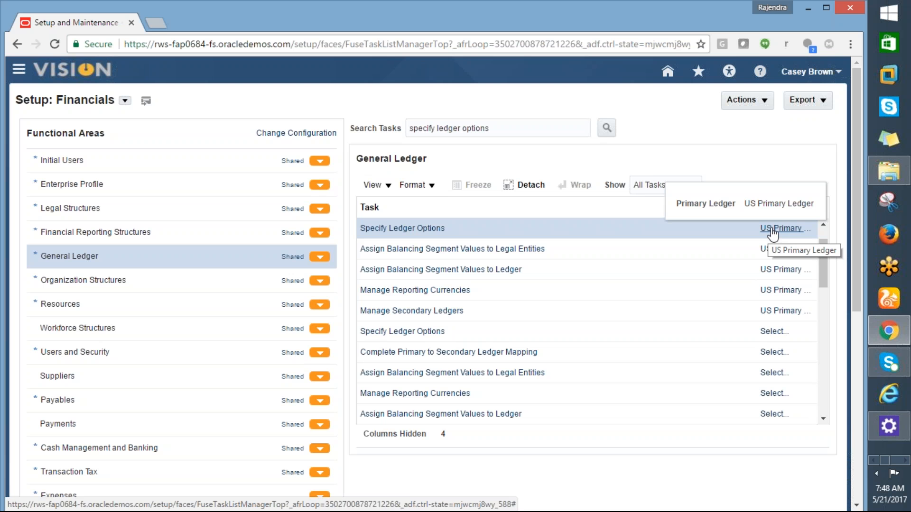
pyautogui.click(772, 233)
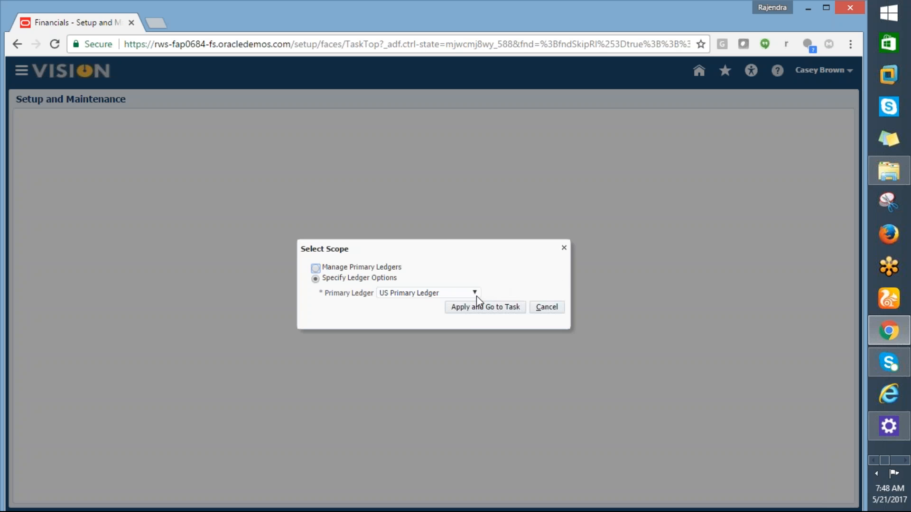
pyautogui.click(466, 294)
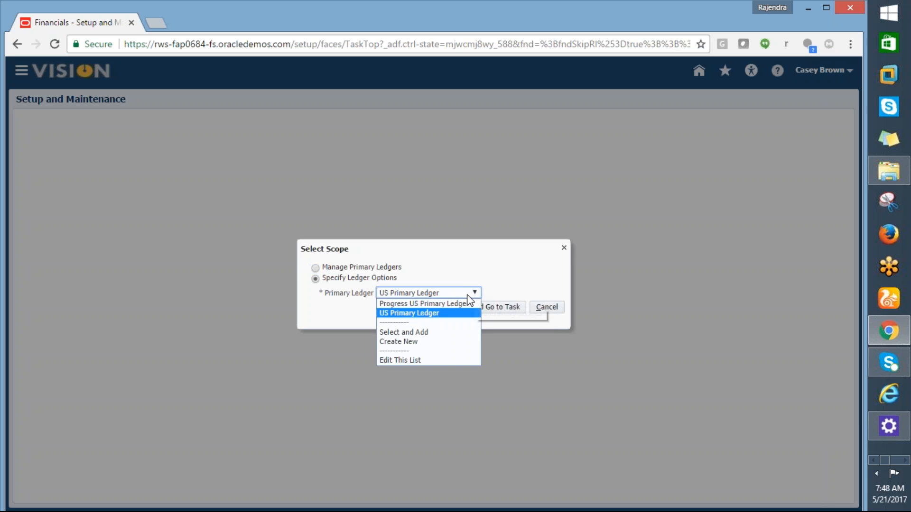
pyautogui.click(414, 332)
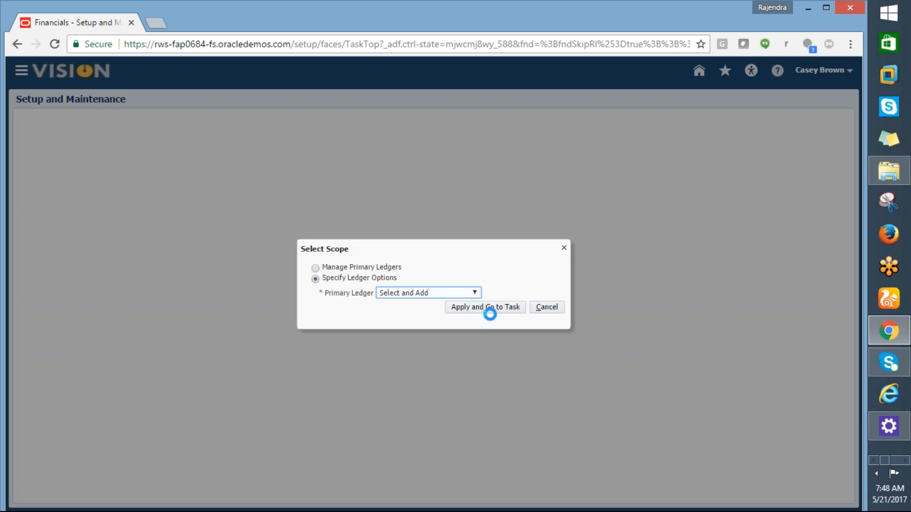
pyautogui.click(494, 311)
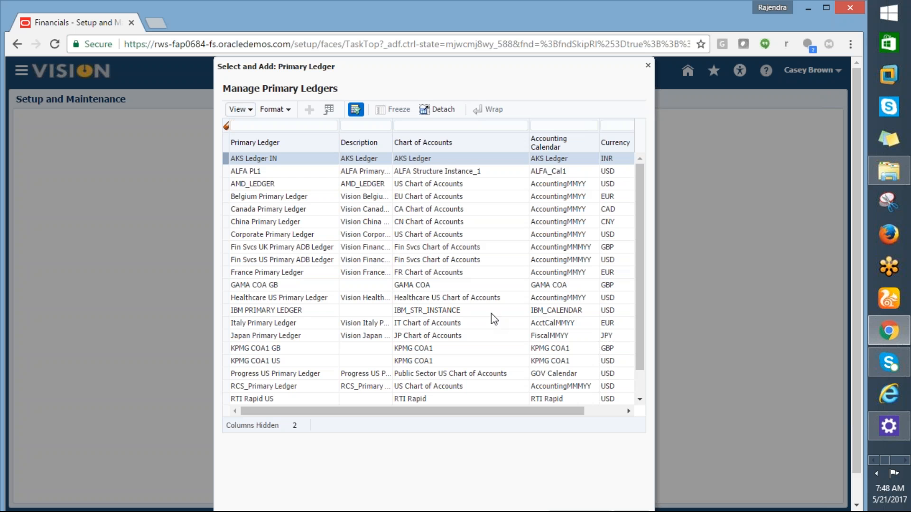
# - Pick AMD_LEDGER from the primary ledgers list and save it as the task's scope
pyautogui.scroll(-1, 636, 245)
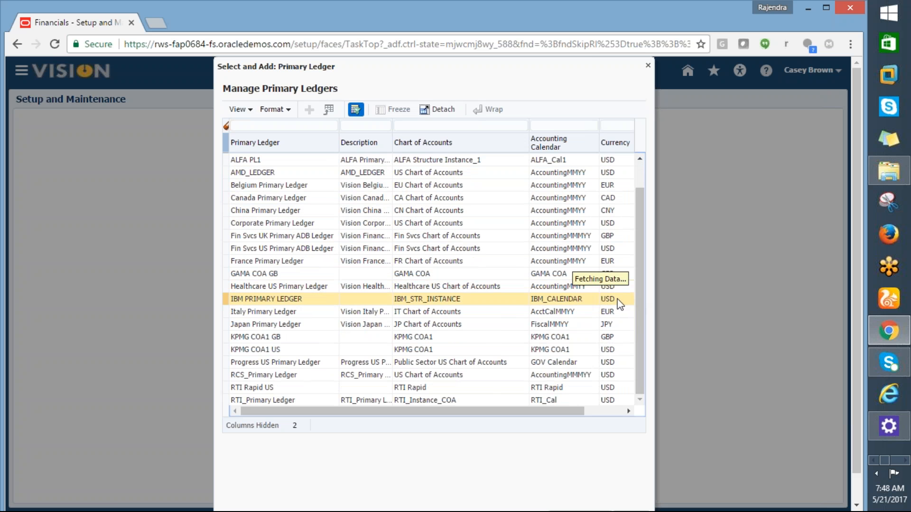
pyautogui.moveTo(640, 322); pyautogui.dragTo(638, 195)
pyautogui.click(391, 183)
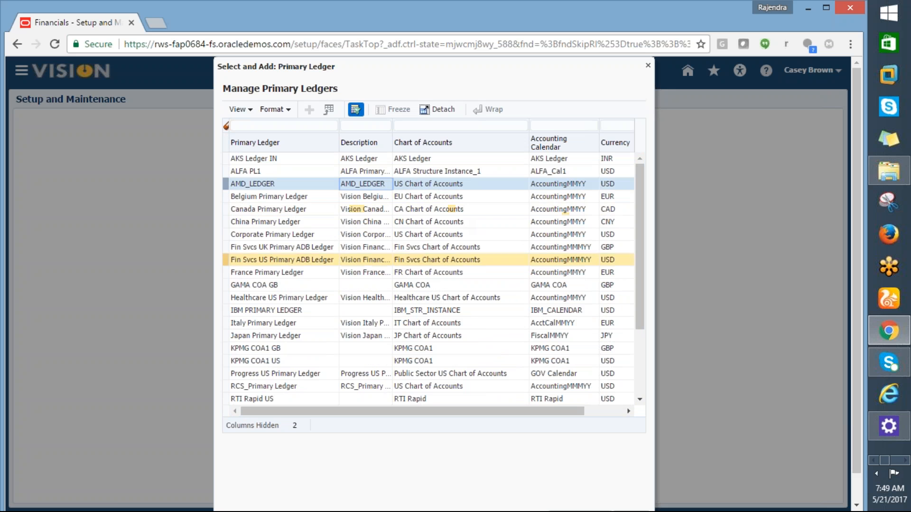
pyautogui.moveTo(854, 343); pyautogui.dragTo(856, 369)
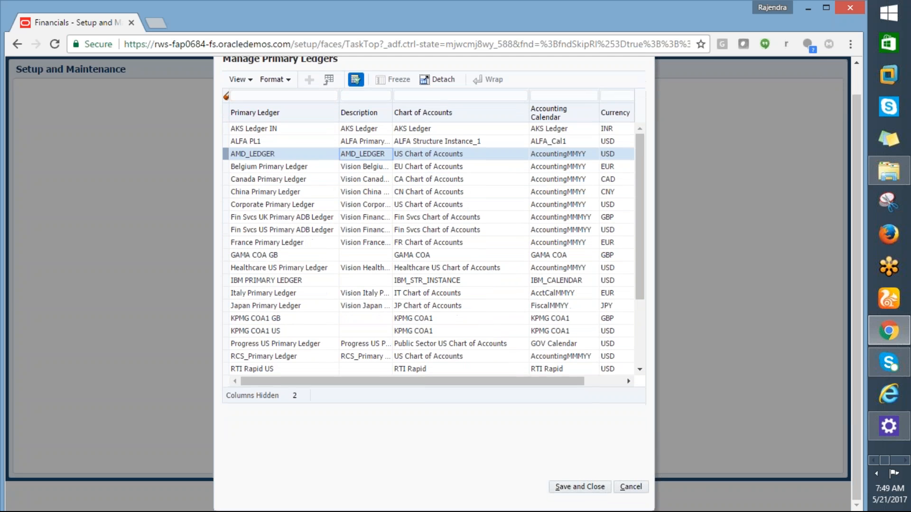
pyautogui.click(570, 489)
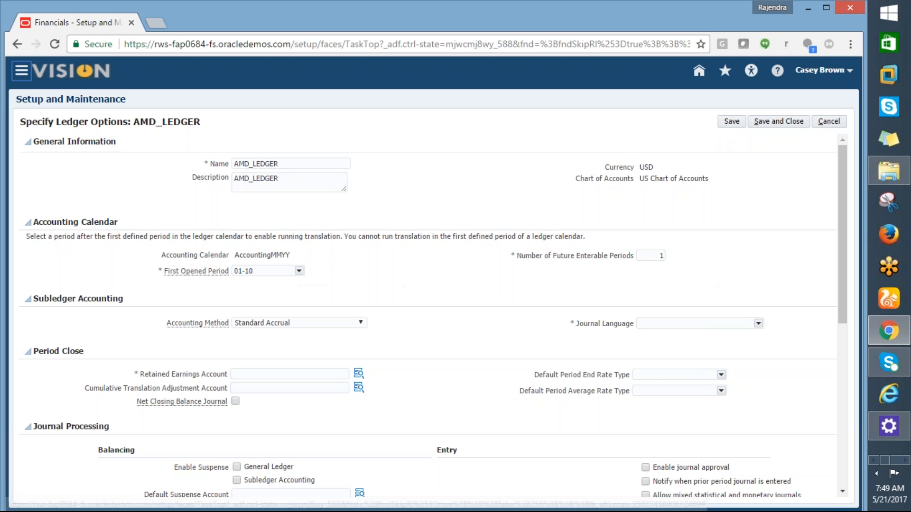
# - Set the journal language of AMD_LEDGER to American English in the subledger accounting options
pyautogui.moveTo(847, 249); pyautogui.dragTo(851, 314)
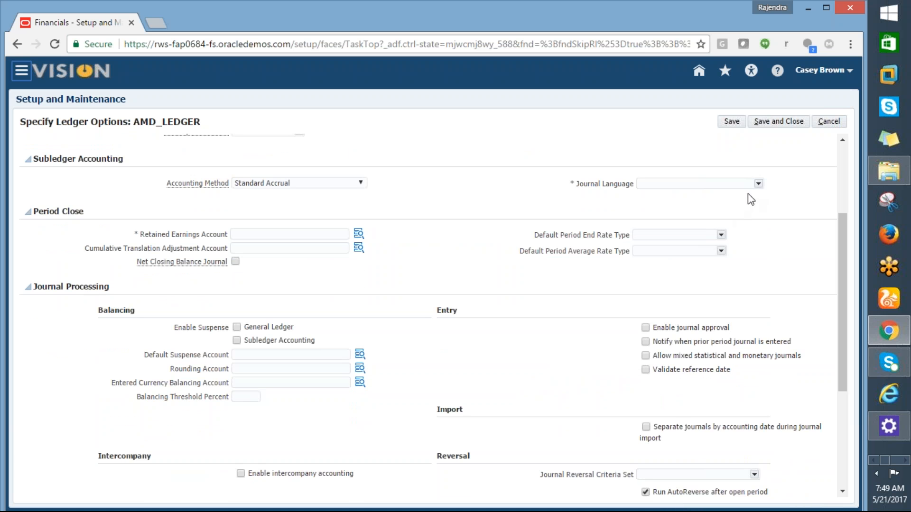
pyautogui.click(758, 185)
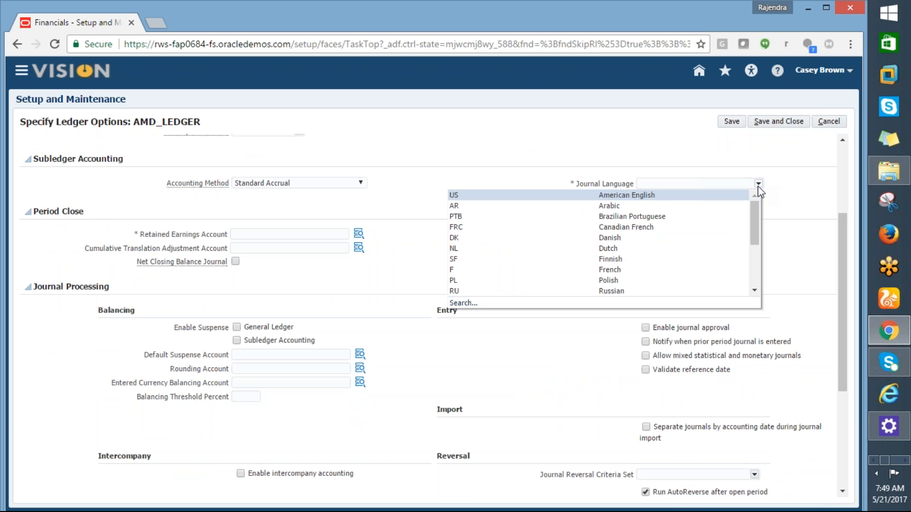
pyautogui.click(622, 196)
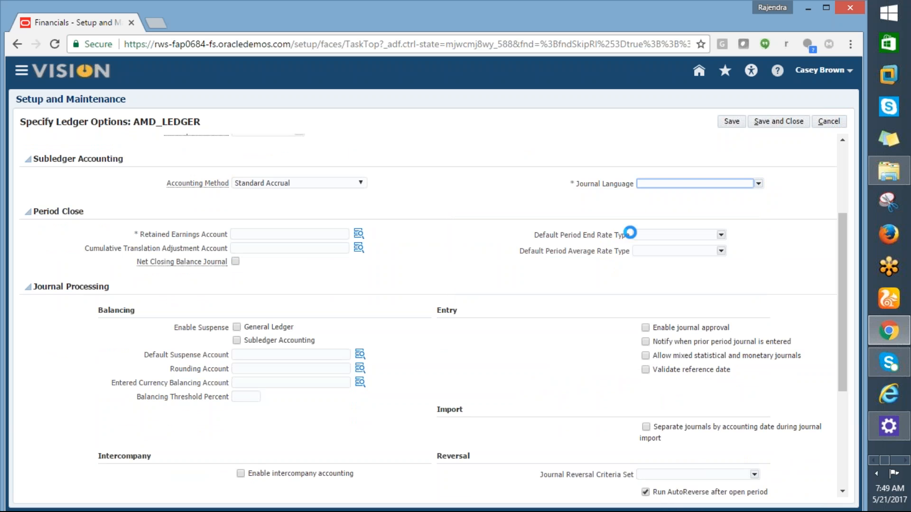
# - Open the segment selection for the Retained Earnings Account and search its Account values by the description %Retained%
pyautogui.click(267, 235)
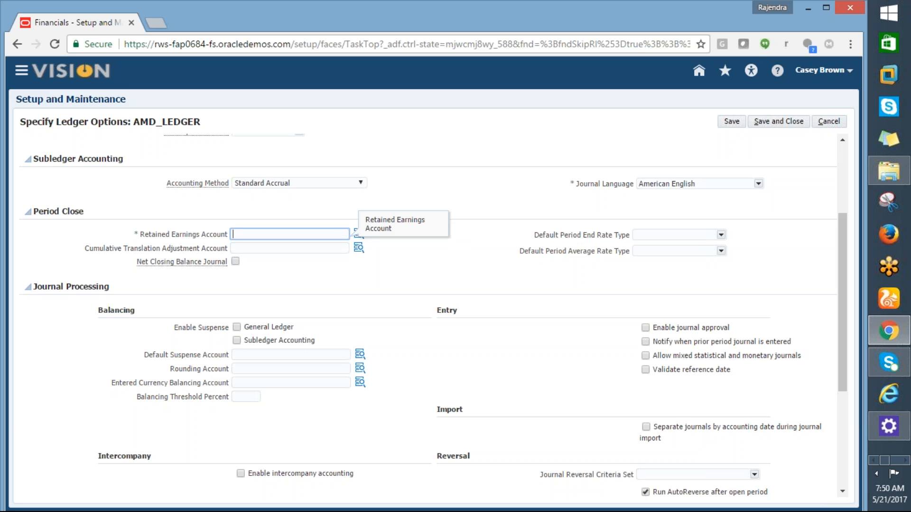
pyautogui.click(355, 236)
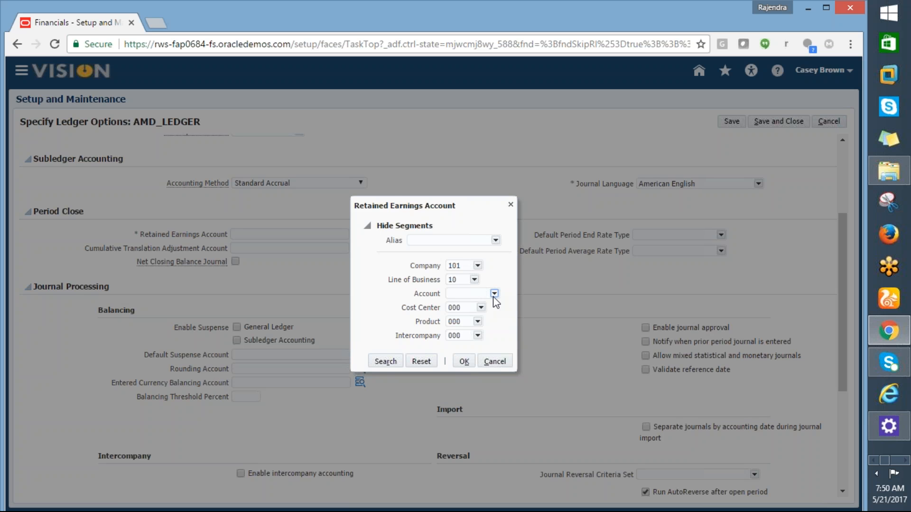
pyautogui.click(493, 296)
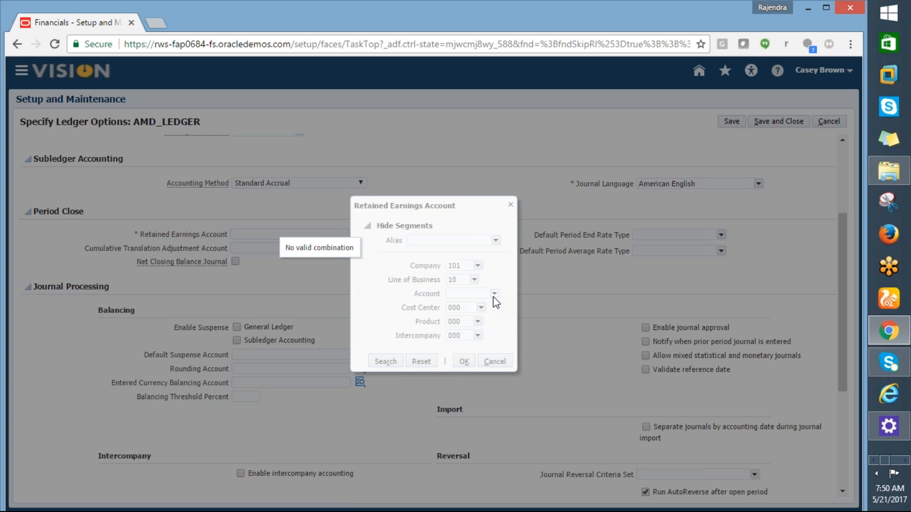
pyautogui.click(494, 294)
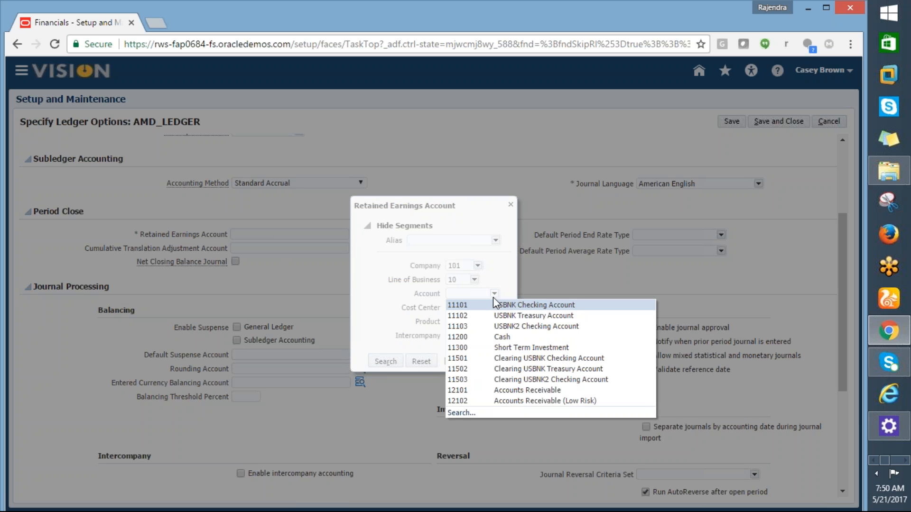
pyautogui.click(458, 414)
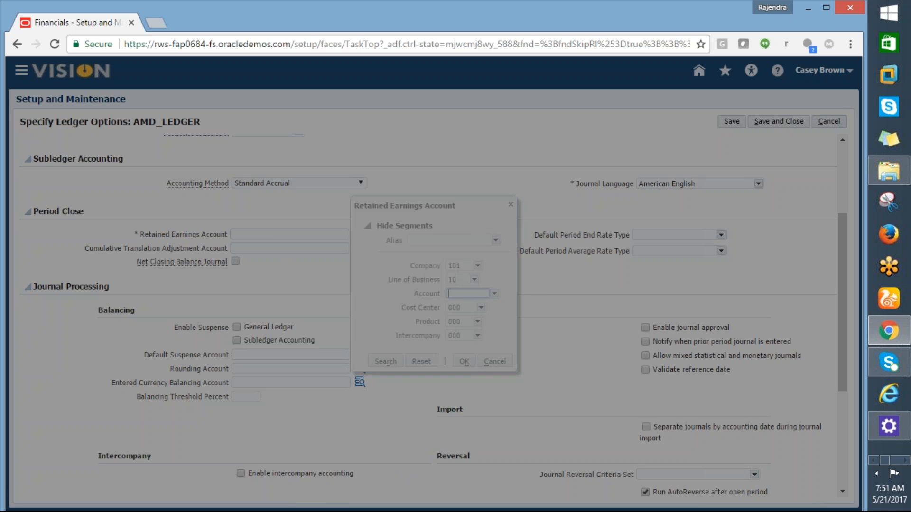
pyautogui.click(392, 192)
pyautogui.write('%')
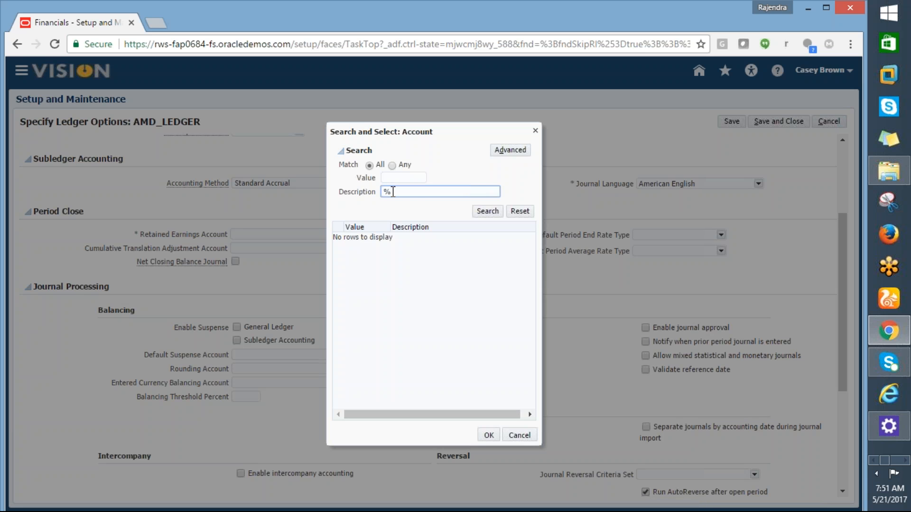
pyautogui.write('Retained%')
pyautogui.click(482, 212)
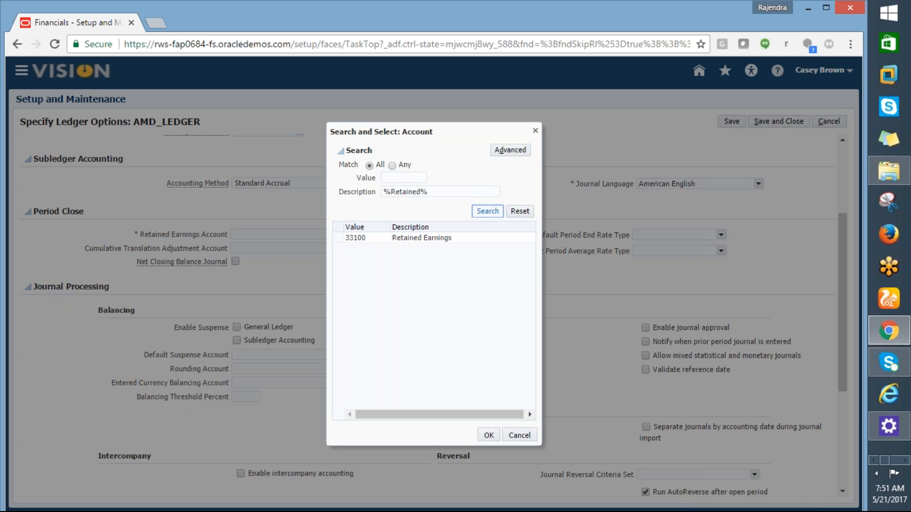
# - Pick account 33100 Retained Earnings and confirm the retained earnings account combination
pyautogui.click(407, 237)
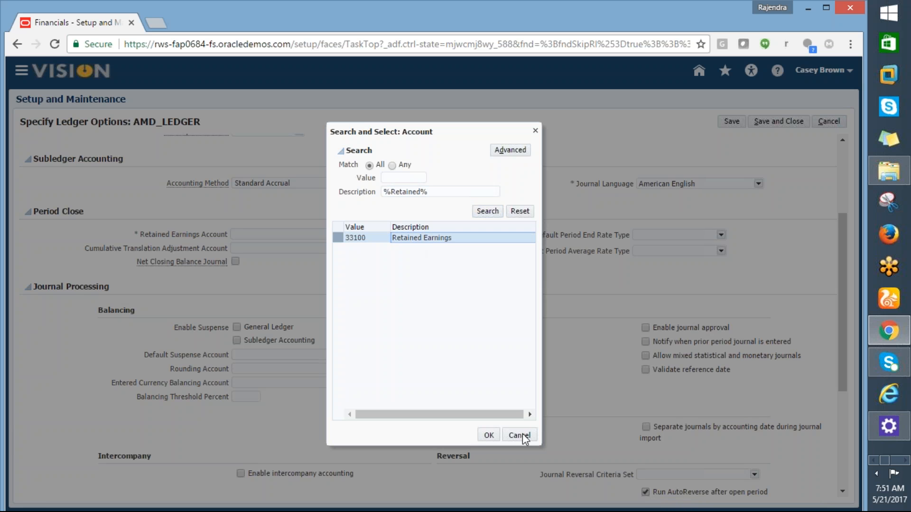
pyautogui.click(487, 436)
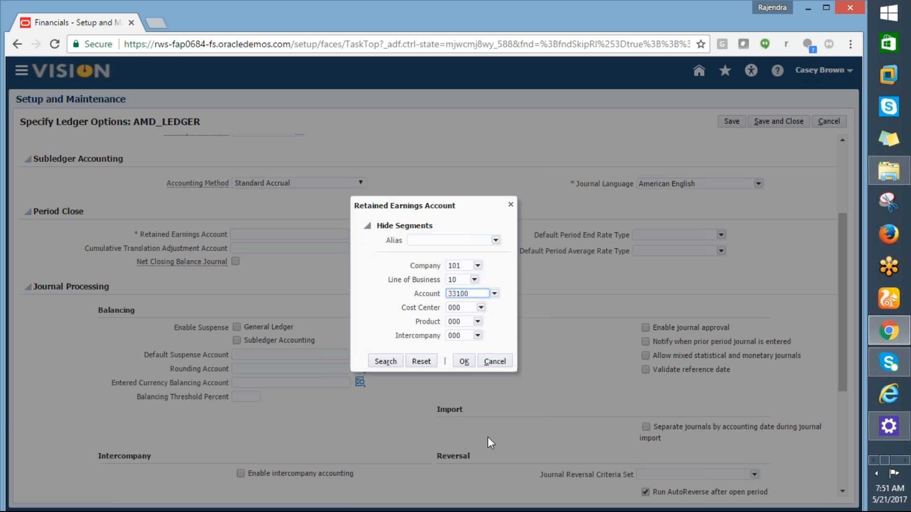
pyautogui.click(464, 362)
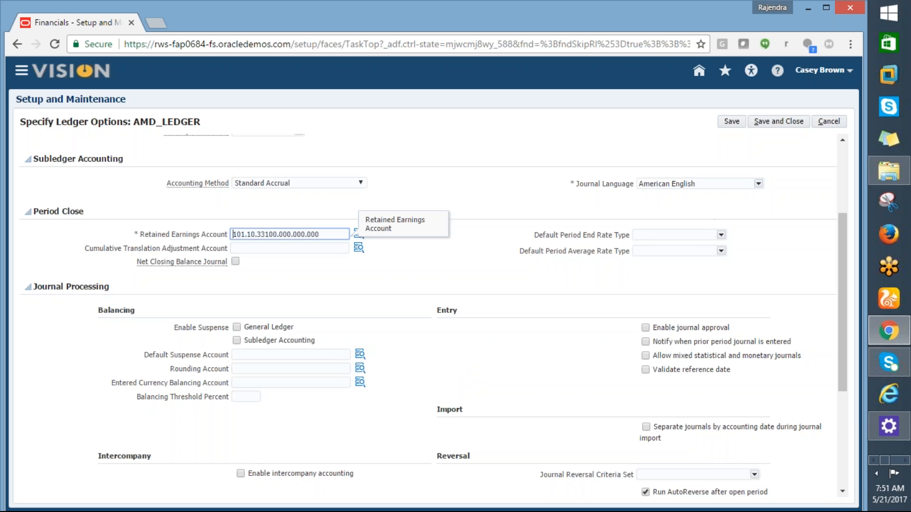
# - Save and close the ledger options of AMD_LEDGER
pyautogui.moveTo(839, 221); pyautogui.dragTo(813, 152)
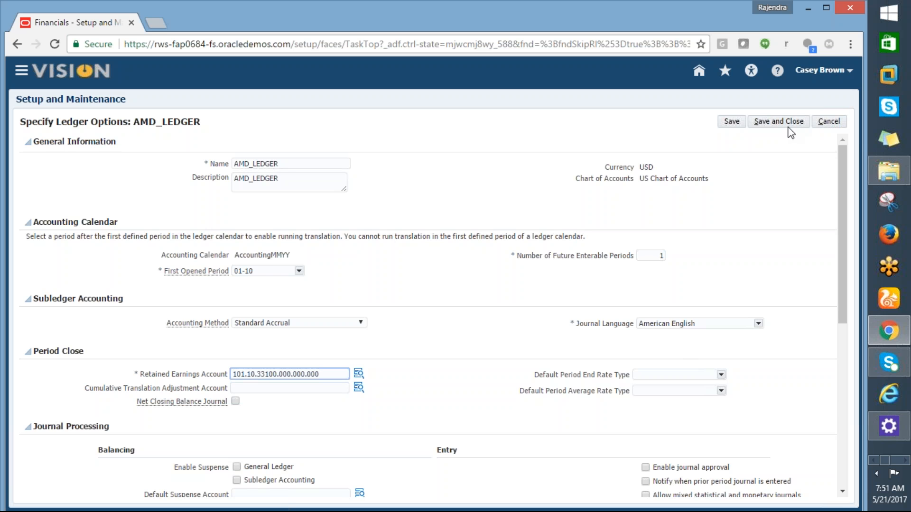
pyautogui.click(789, 126)
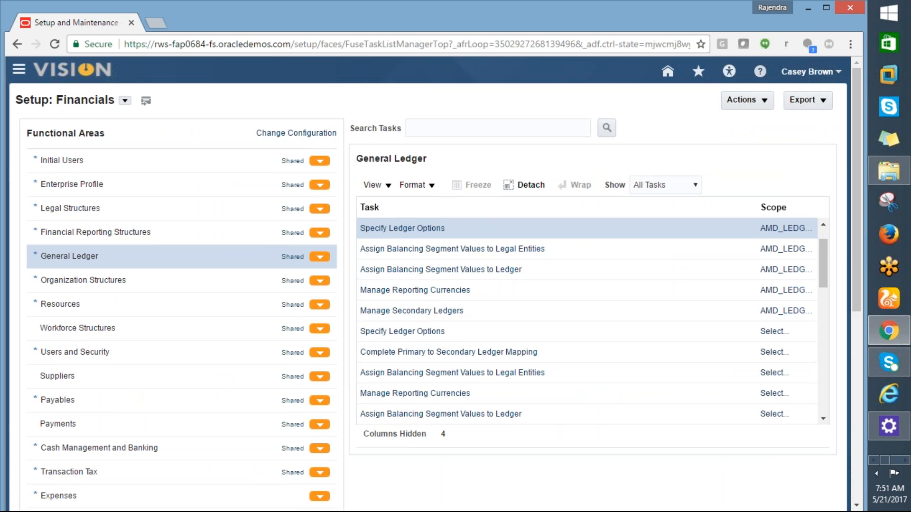
pyautogui.click(782, 229)
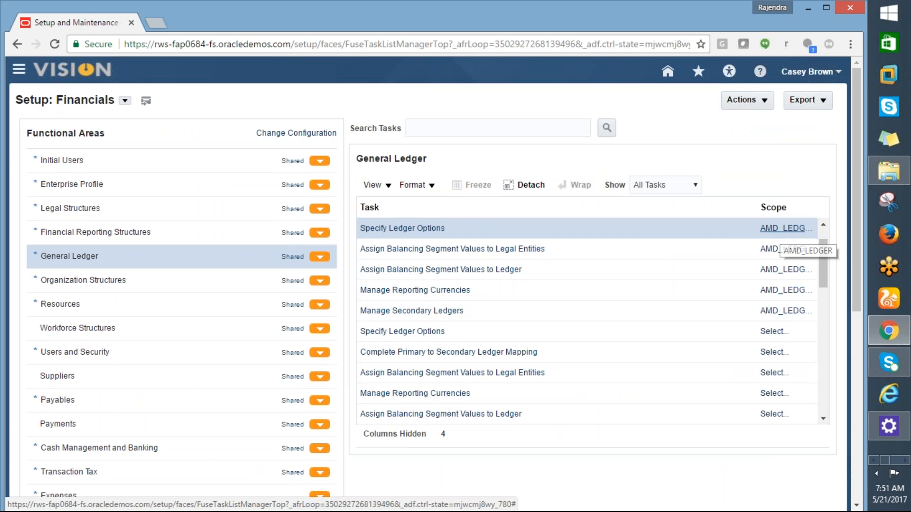
# - Switch to the Excel task list and highlight the specify ledger options cell in yellow
pyautogui.hotkey('alt', 'Tab')
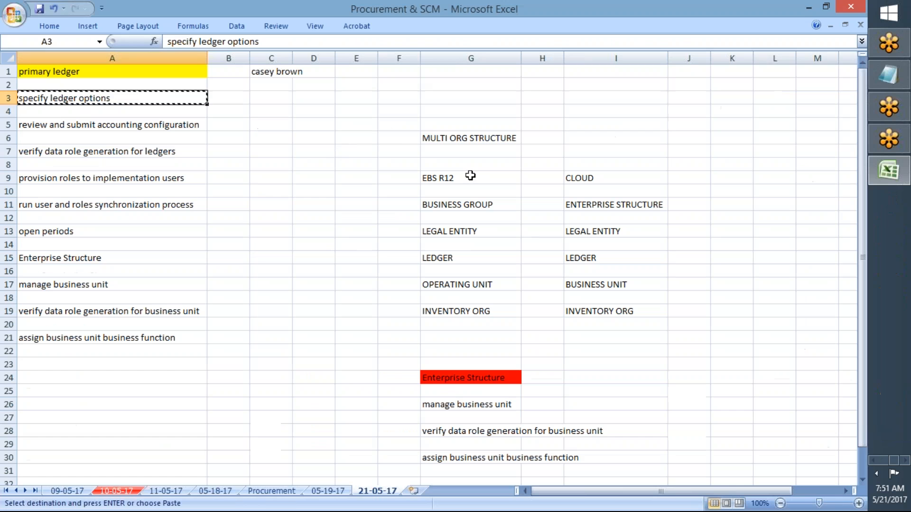
pyautogui.click(50, 26)
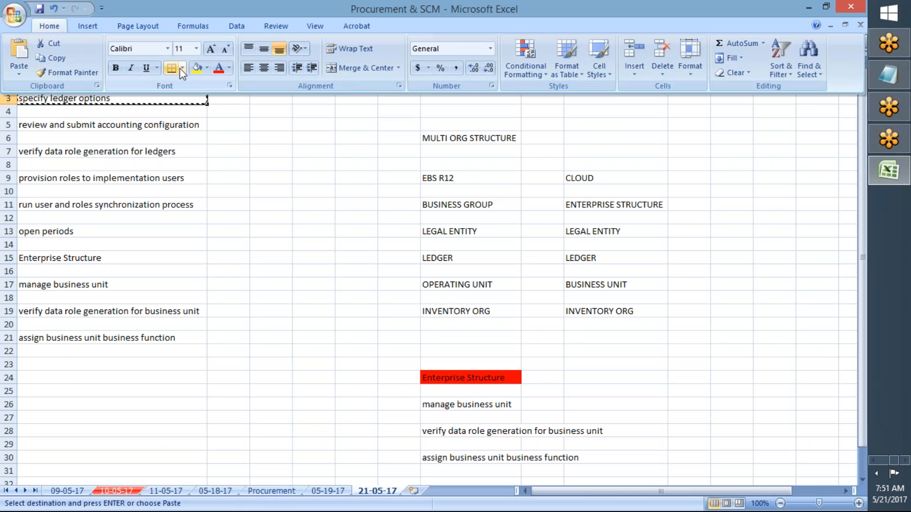
pyautogui.click(197, 66)
# - Copy "review and submit accounting configuration" from the Excel list and search the Financials setup tasks in the browser for it
pyautogui.click(137, 123)
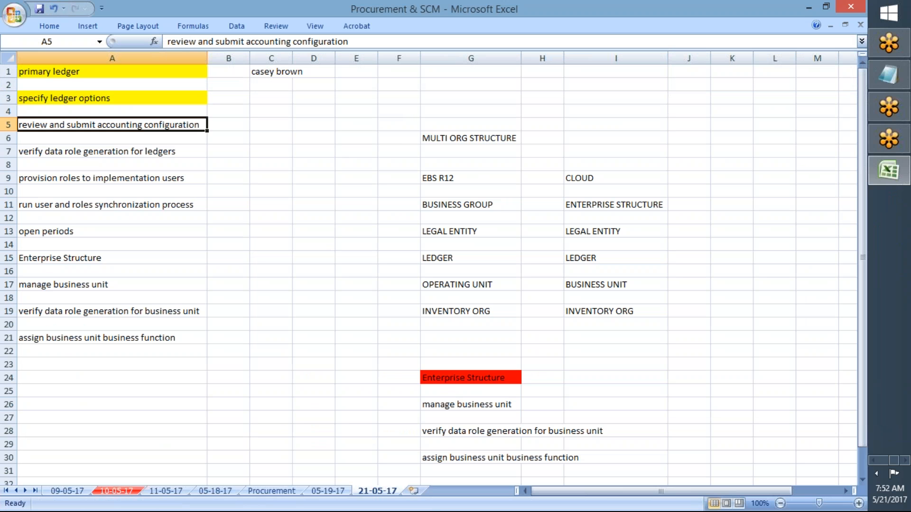
pyautogui.hotkey('ctrl', 'c')
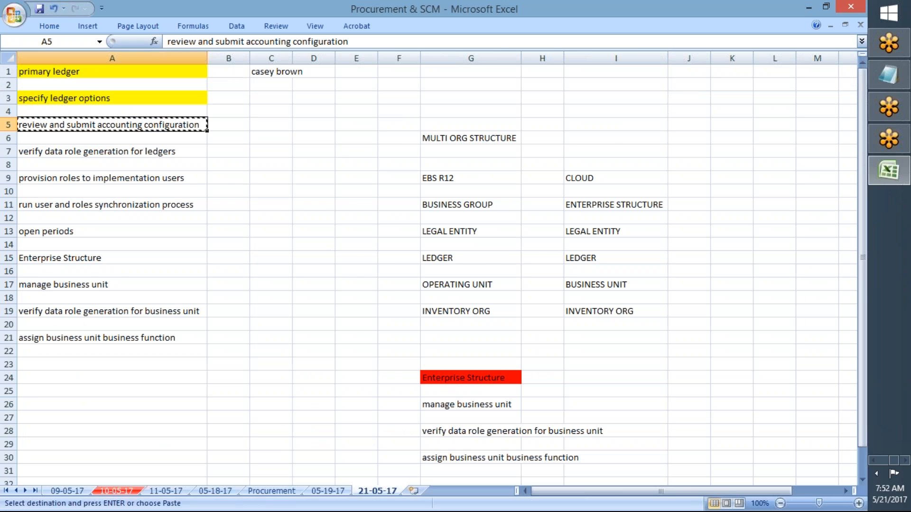
pyautogui.hotkey('alt', 'Tab')
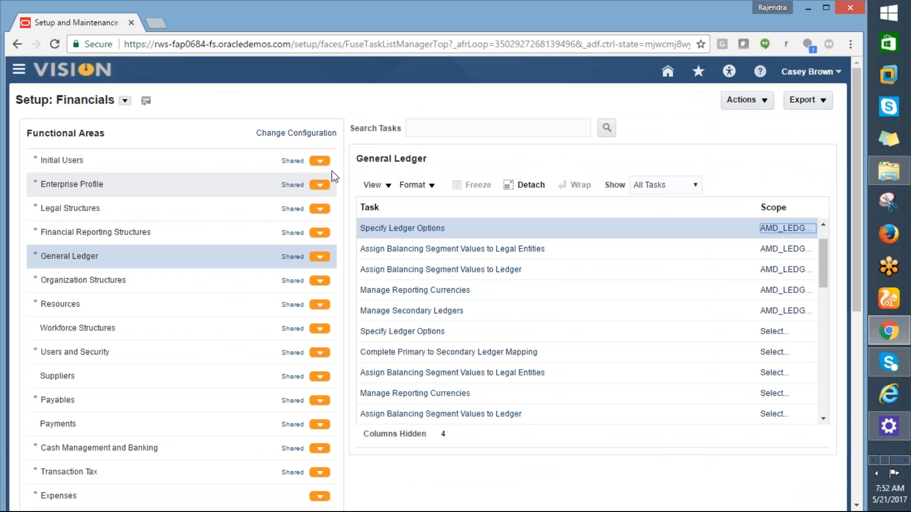
pyautogui.click(430, 129)
pyautogui.hotkey('ctrl', 'v')
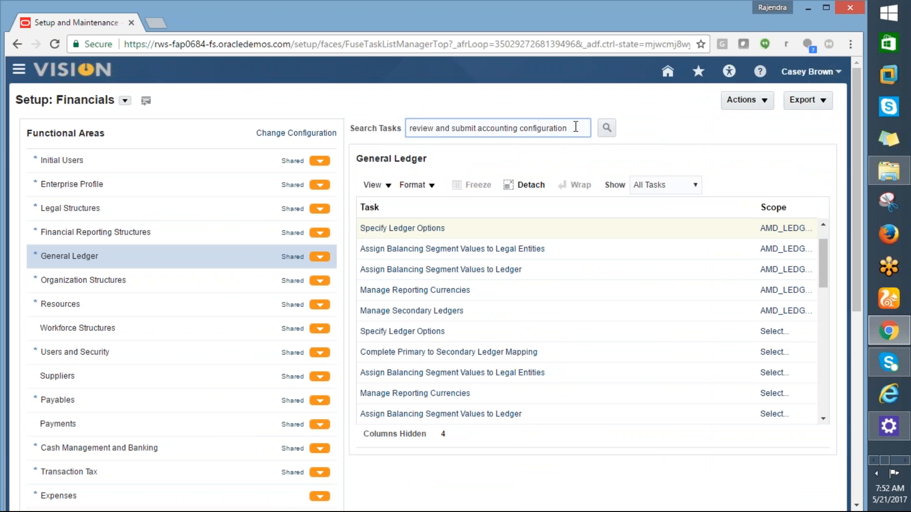
pyautogui.click(606, 127)
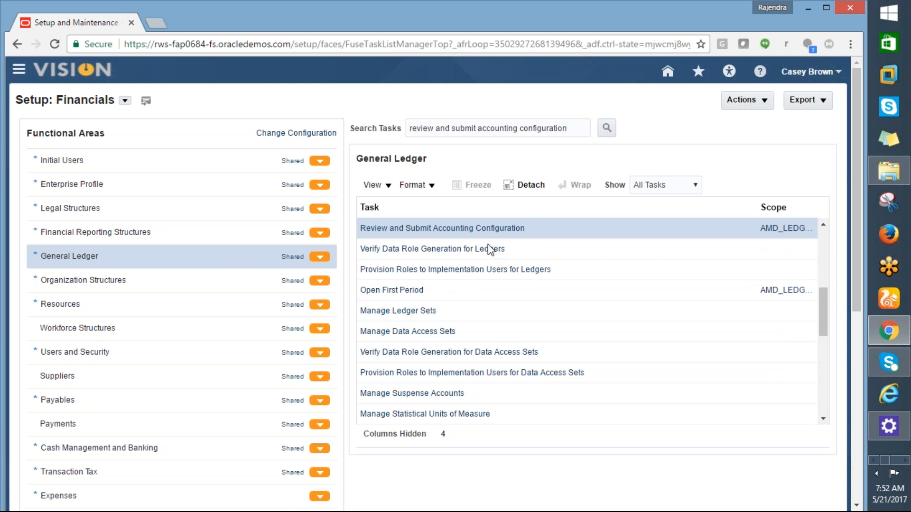
# - Open Review and Submit Accounting Configuration for AMD_LEDGER, submit the configuration and acknowledge the confirmation
pyautogui.click(461, 230)
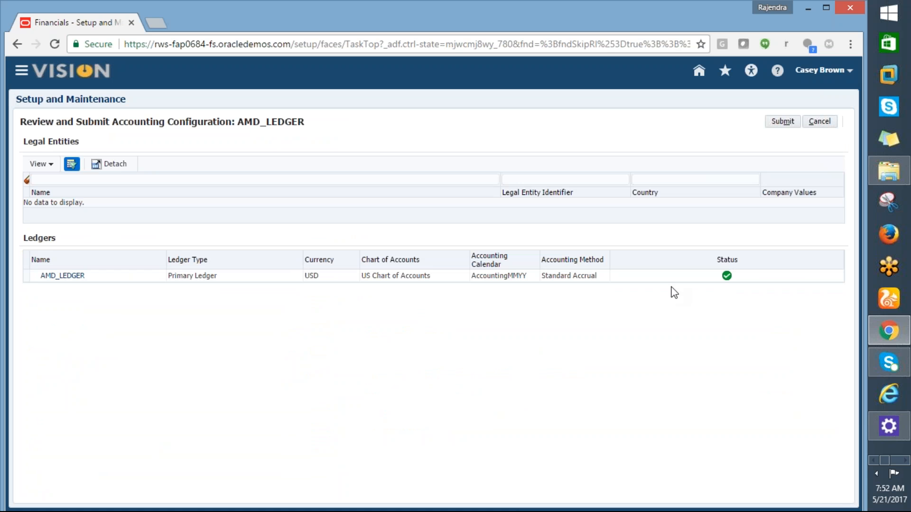
pyautogui.moveTo(729, 283)
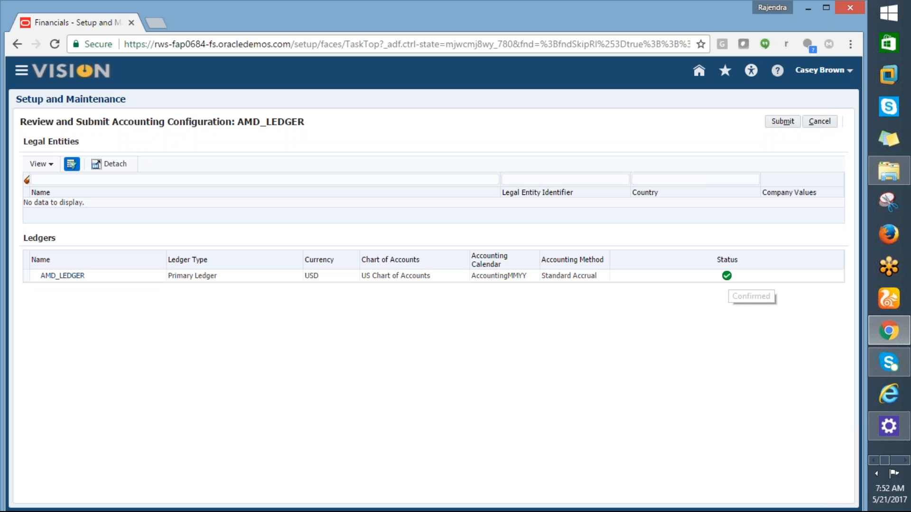
pyautogui.click(780, 123)
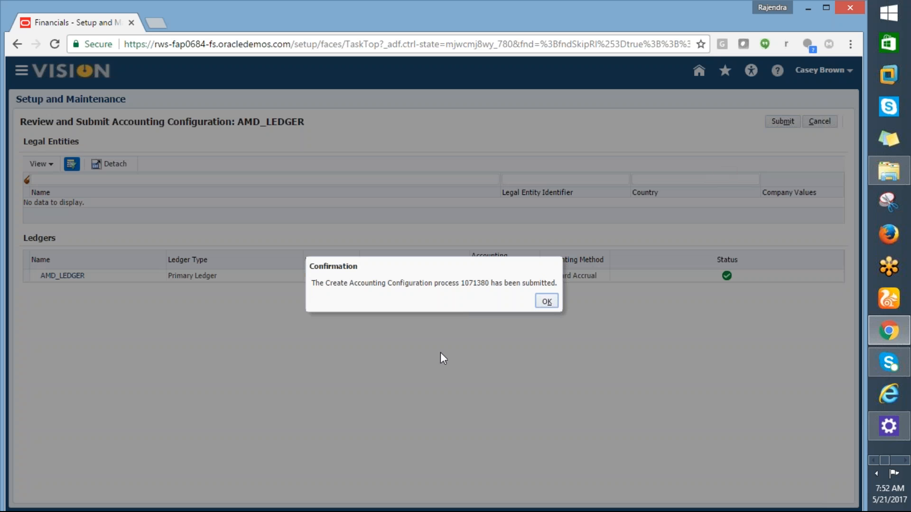
pyautogui.click(544, 306)
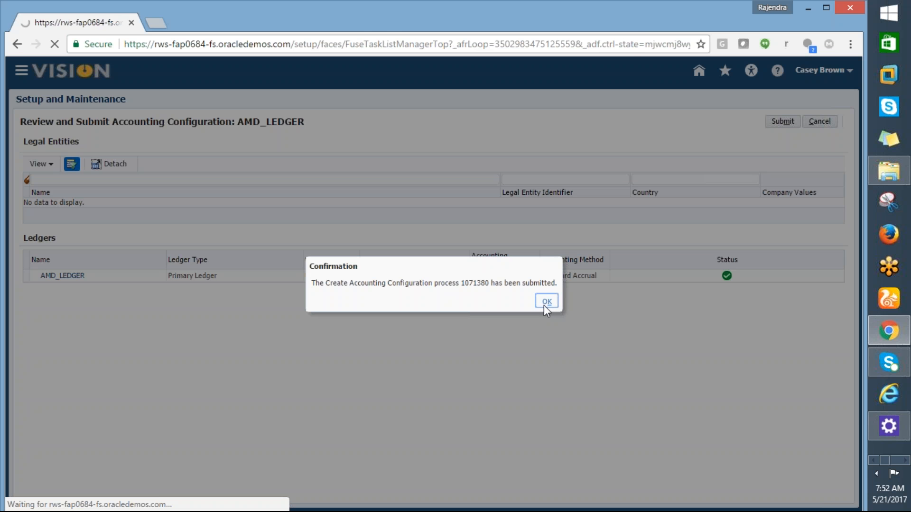
# - Switch to the Excel task list and highlight the review and submit accounting configuration cell in yellow
pyautogui.hotkey('alt', 'Tab')
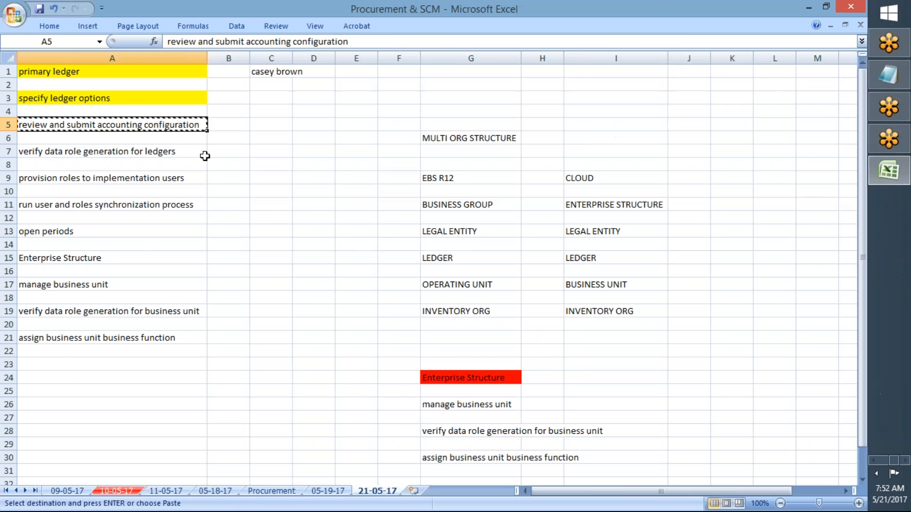
pyautogui.click(49, 25)
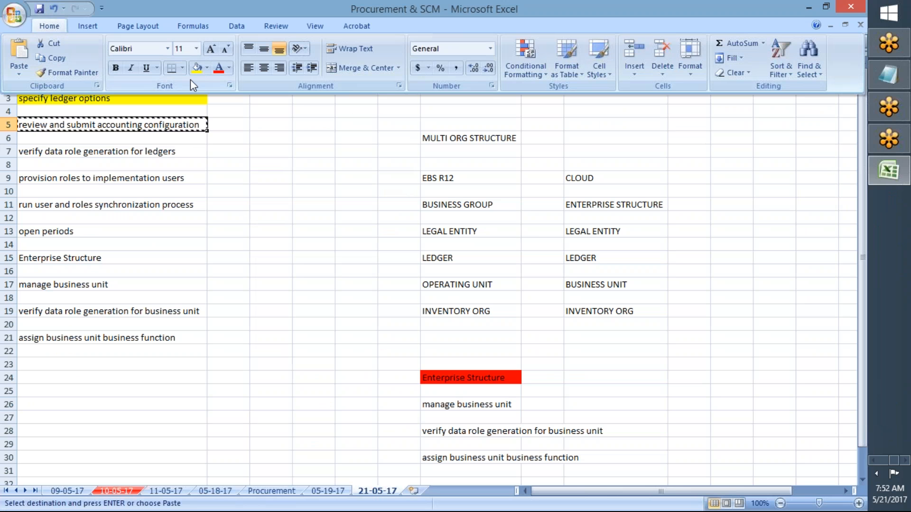
pyautogui.click(196, 67)
pyautogui.click(127, 142)
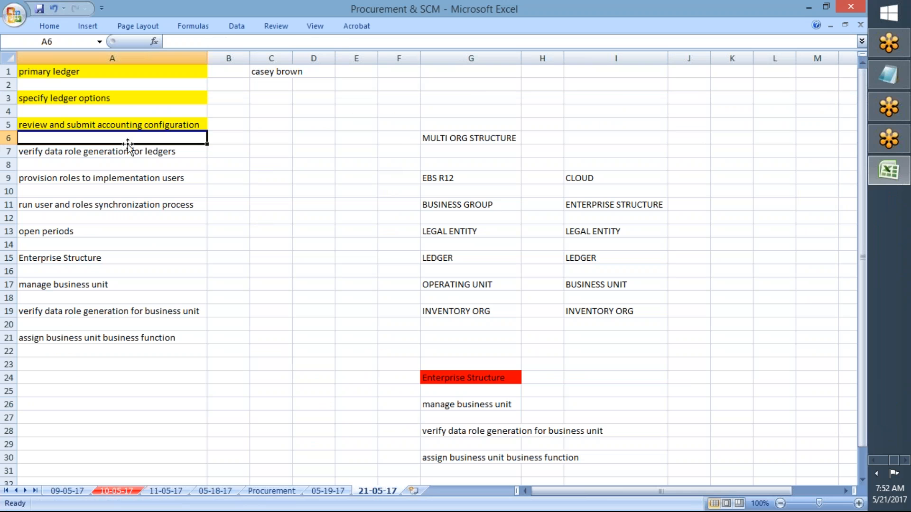
# - Enter the note "profile options" in cell K7, on the same row as verify data role generation for ledgers
pyautogui.click(122, 154)
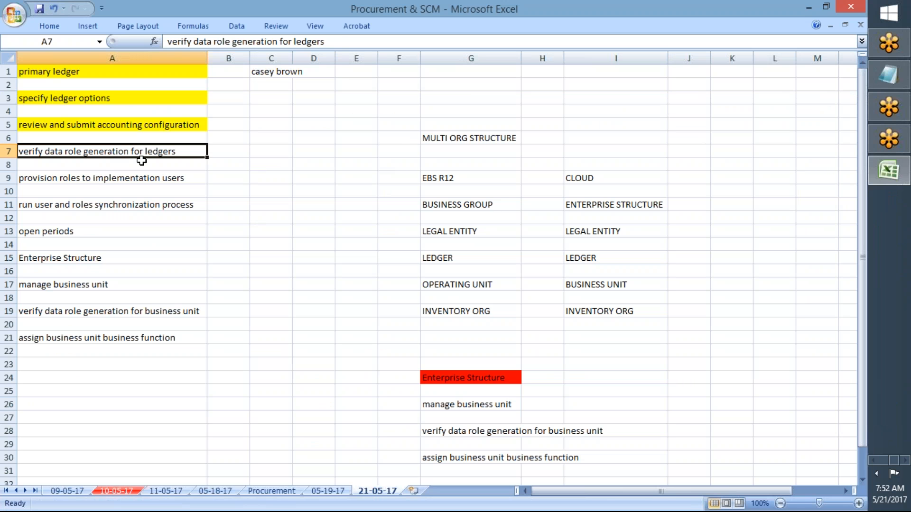
pyautogui.click(714, 138)
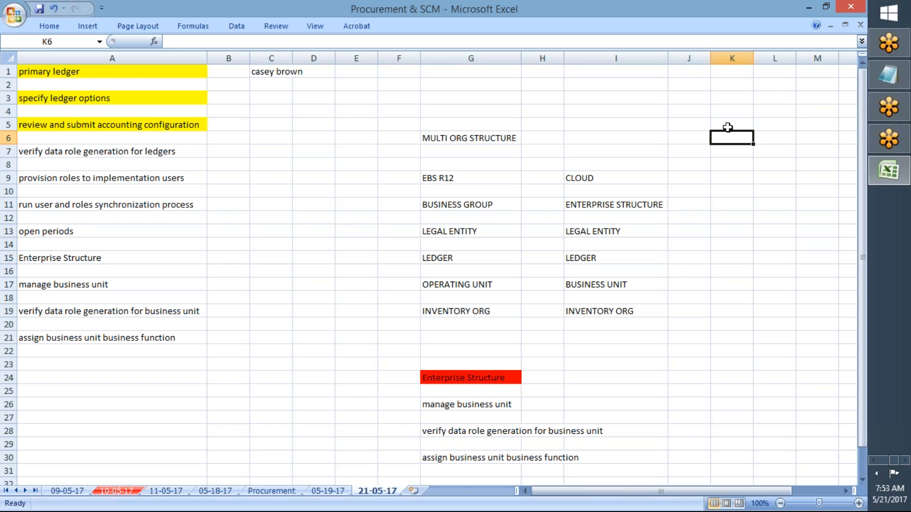
pyautogui.click(160, 148)
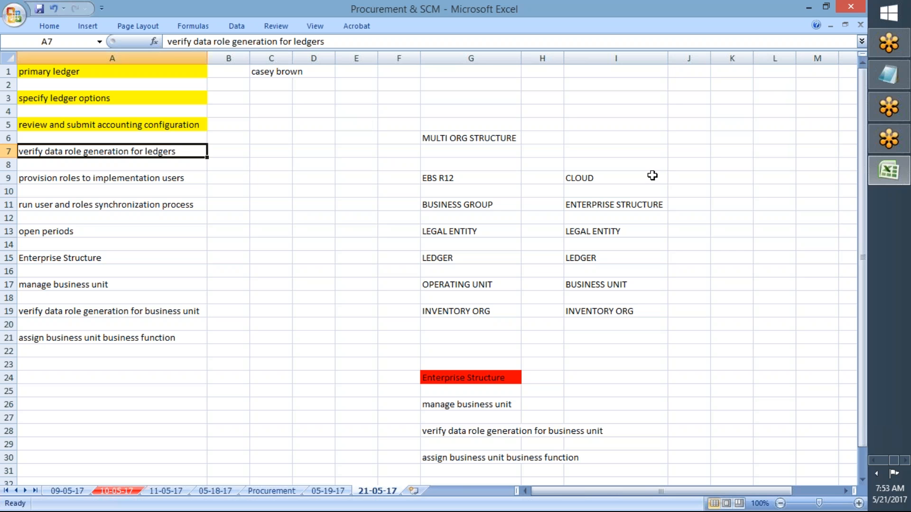
pyautogui.click(733, 148)
pyautogui.write('p')
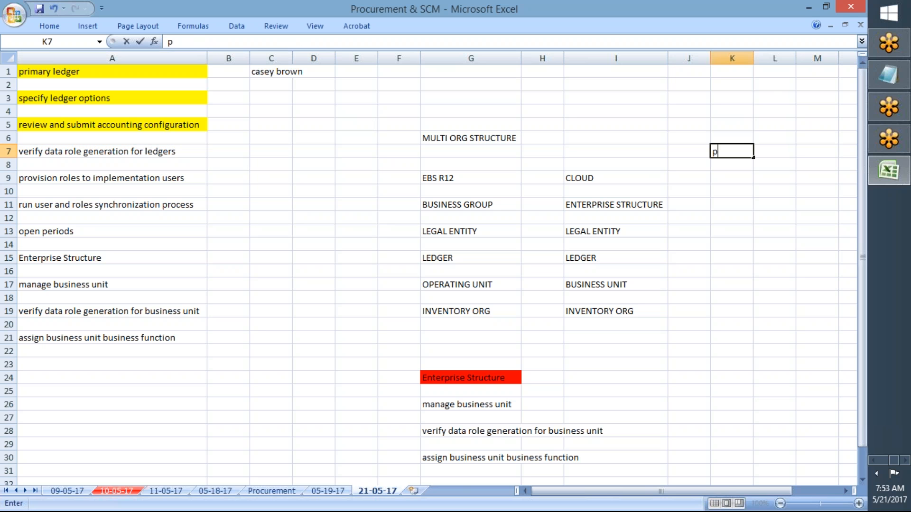
pyautogui.write('rofile options')
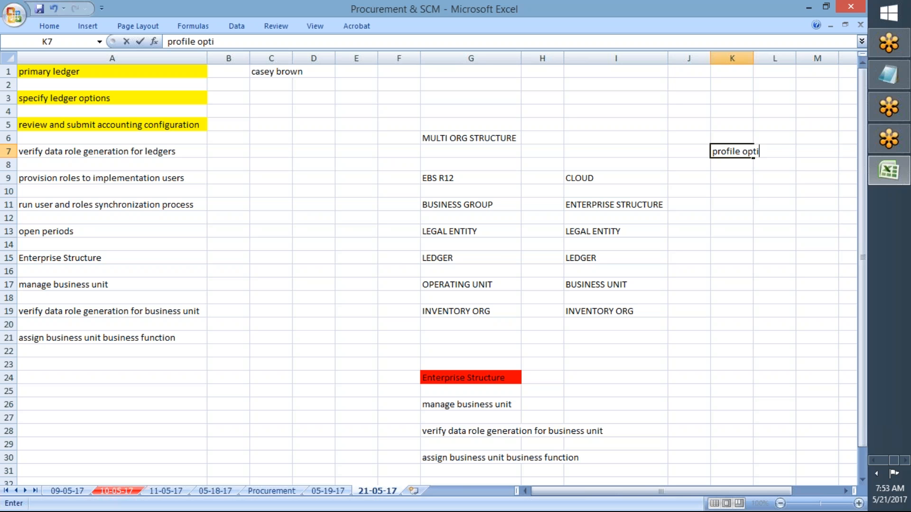
pyautogui.press('Return')
pyautogui.press('Return')
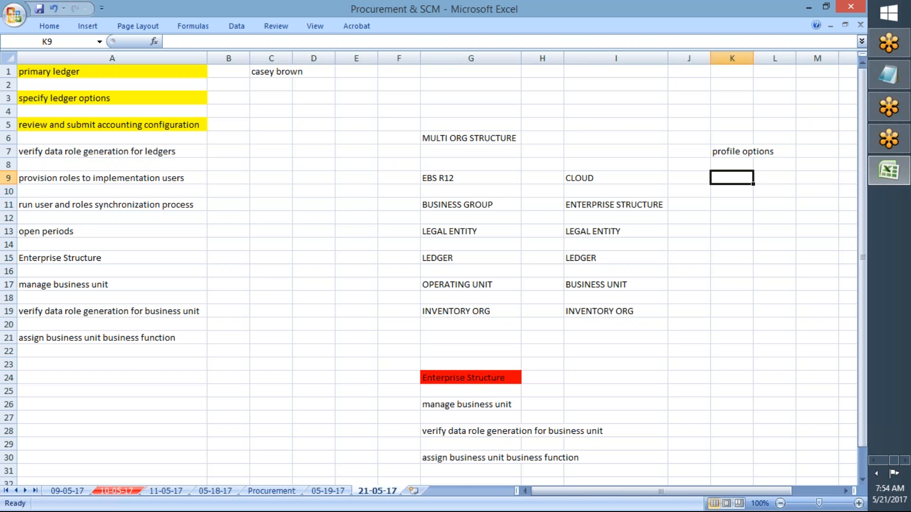
pyautogui.click(600, 285)
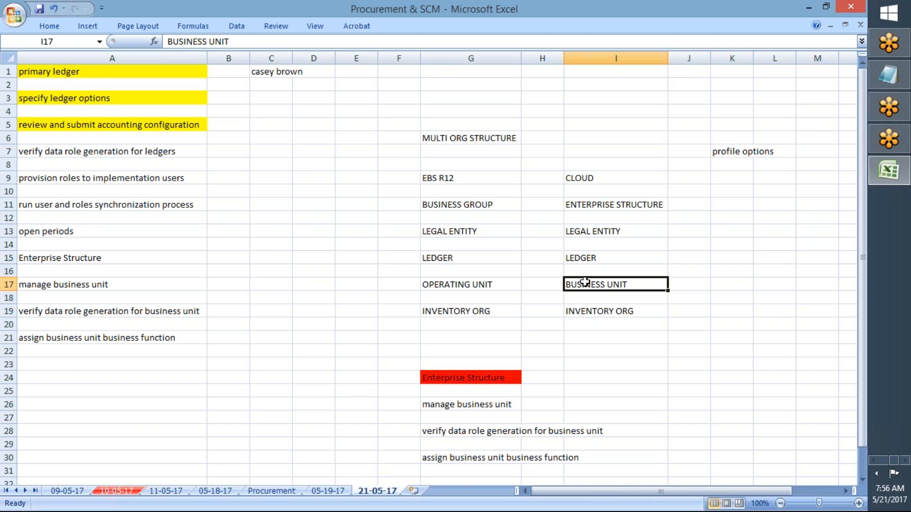
pyautogui.click(71, 151)
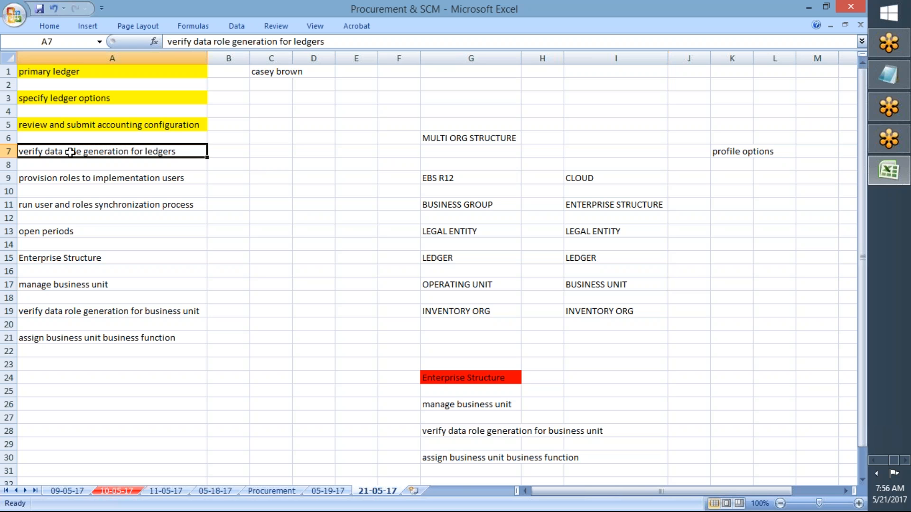
# - Enter the abbreviation "FSM" in cell K21
pyautogui.click(717, 352)
pyautogui.press('Down')
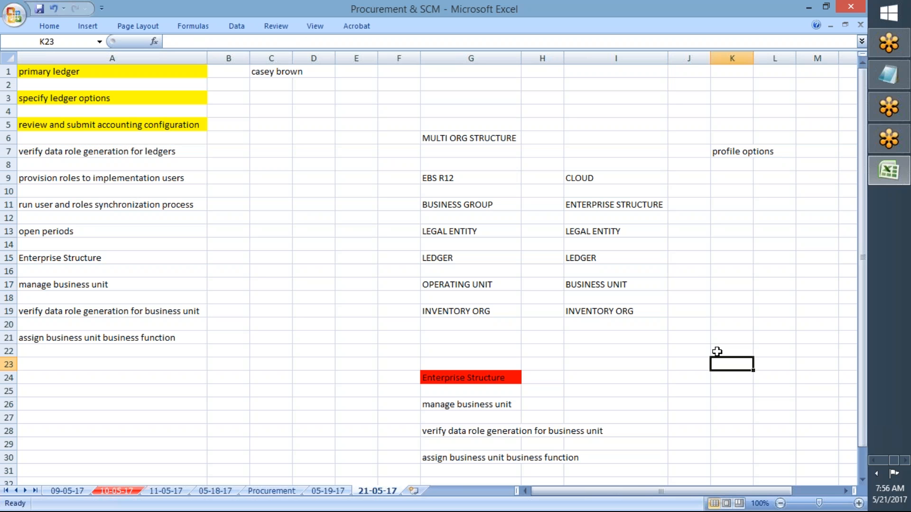
pyautogui.press('Up')
pyautogui.press('Up')
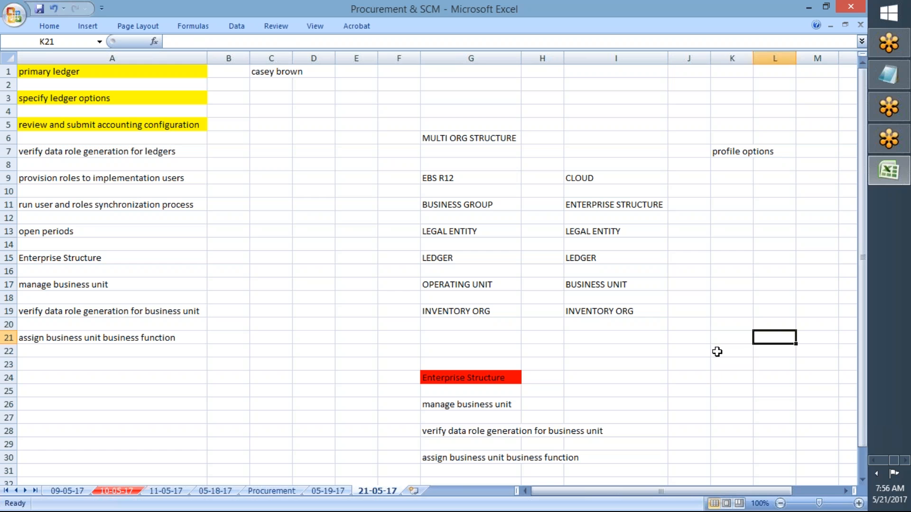
pyautogui.write('f')
pyautogui.press('BackSpace')
pyautogui.write('FSG')
pyautogui.press('BackSpace')
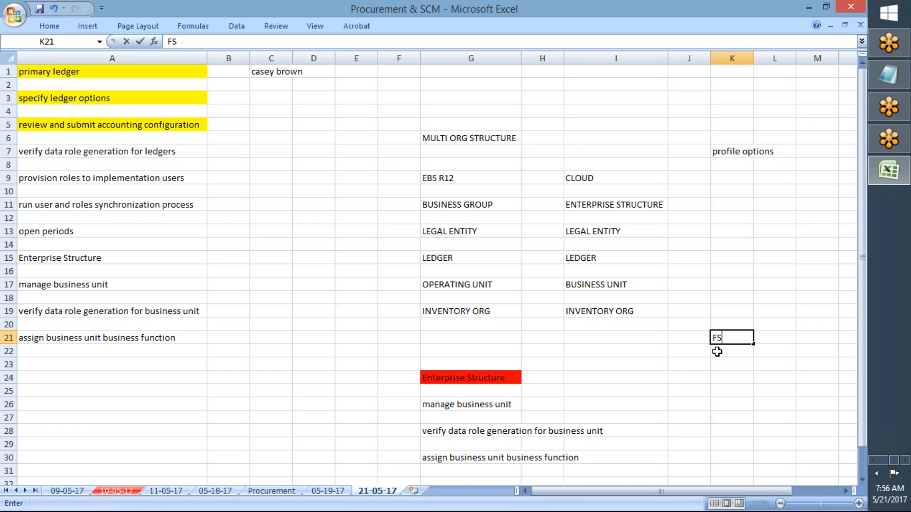
pyautogui.write('M')
pyautogui.press('Tab')
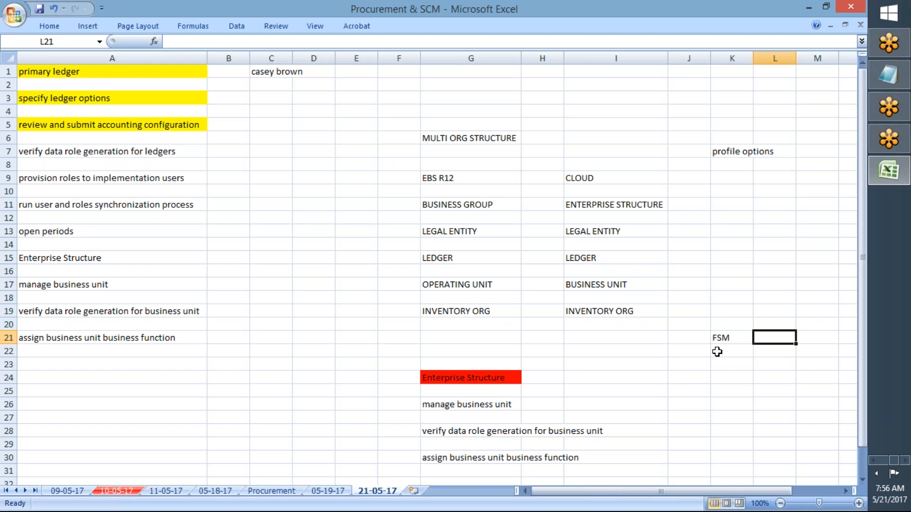
# - Enter "Functional Setup Manager" in cell L21 as the meaning of FSM
pyautogui.write('F')
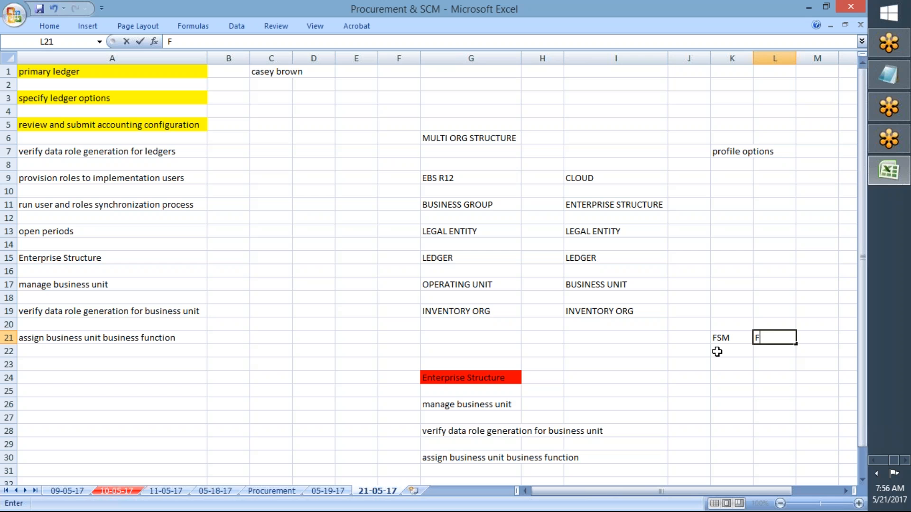
pyautogui.write('unctional Setup Manager')
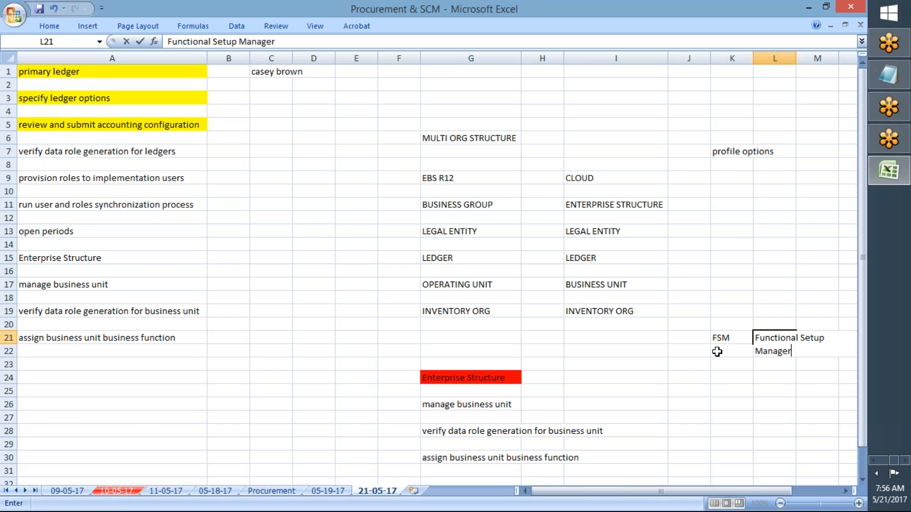
# - Add "OIM" in cell K23 with its meaning "oracl Identity manager" in L23
pyautogui.click(716, 354)
pyautogui.write('OIM')
pyautogui.press('Tab')
pyautogui.write('orcle')
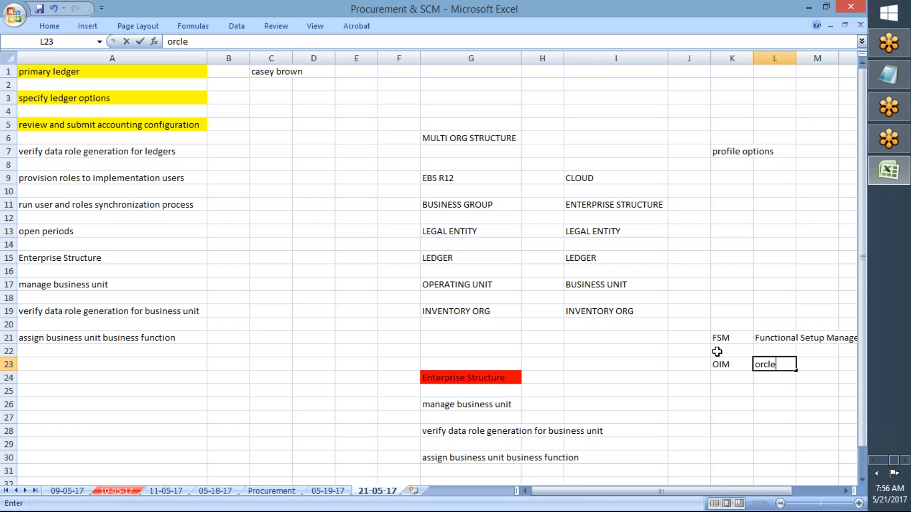
pyautogui.press('BackSpace')
pyautogui.press('BackSpace')
pyautogui.press('BackSpace')
pyautogui.write('acl l')
pyautogui.write('dentity manager')
pyautogui.press('Return')
pyautogui.press('Return')
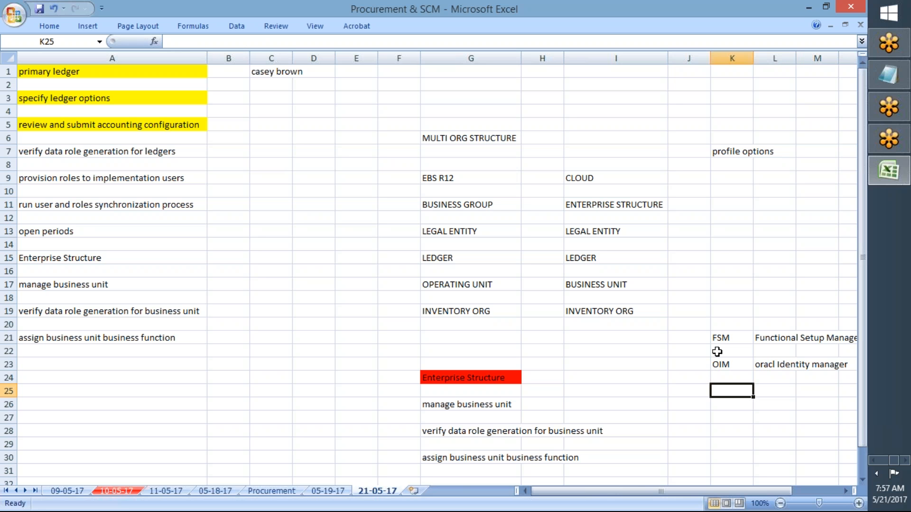
# - Enter the abbreviation "APM" in cell K25, below OIM
pyautogui.press('Up')
pyautogui.press('Up')
pyautogui.press('Down')
pyautogui.press('Down')
pyautogui.write('A')
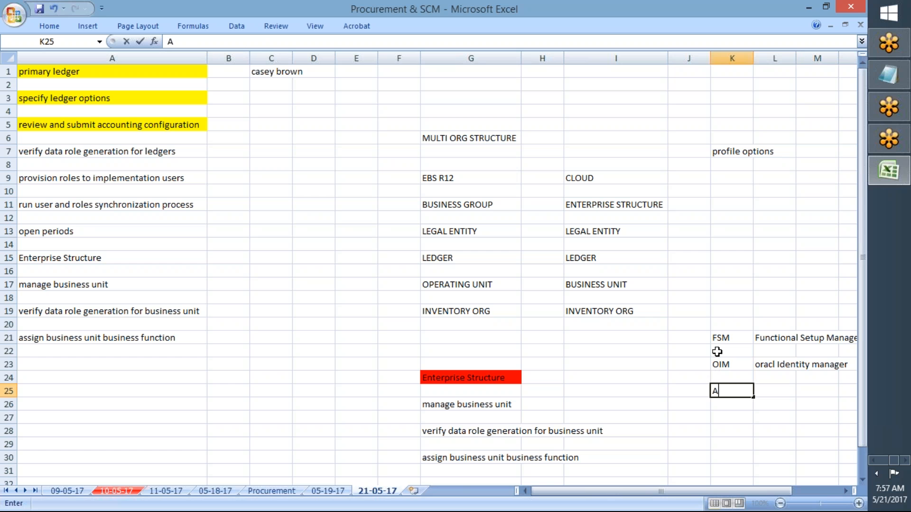
pyautogui.write('PM')
pyautogui.press('Tab')
# - Enter "Authorization Policy Manager" in cell L25 as the meaning of APM
pyautogui.write('A')
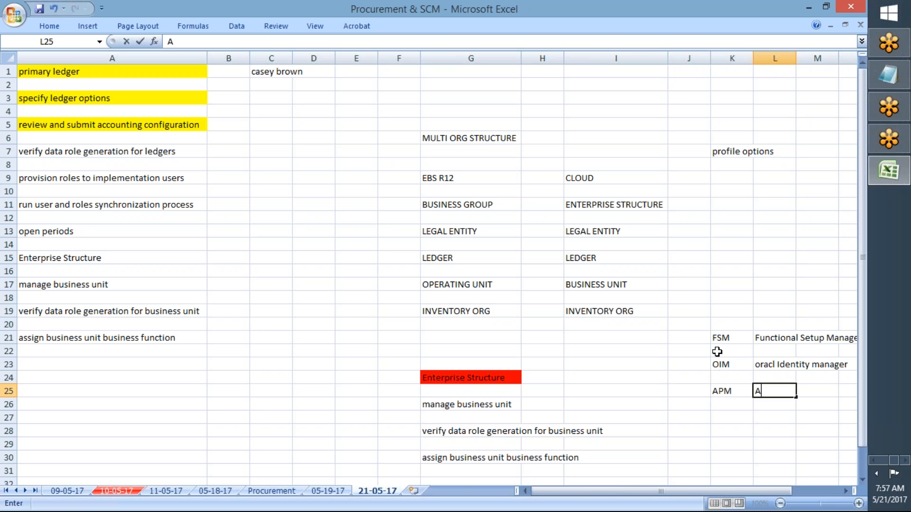
pyautogui.write('uthorization Ppol')
pyautogui.press('BackSpace')
pyautogui.press('BackSpace')
pyautogui.press('BackSpace')
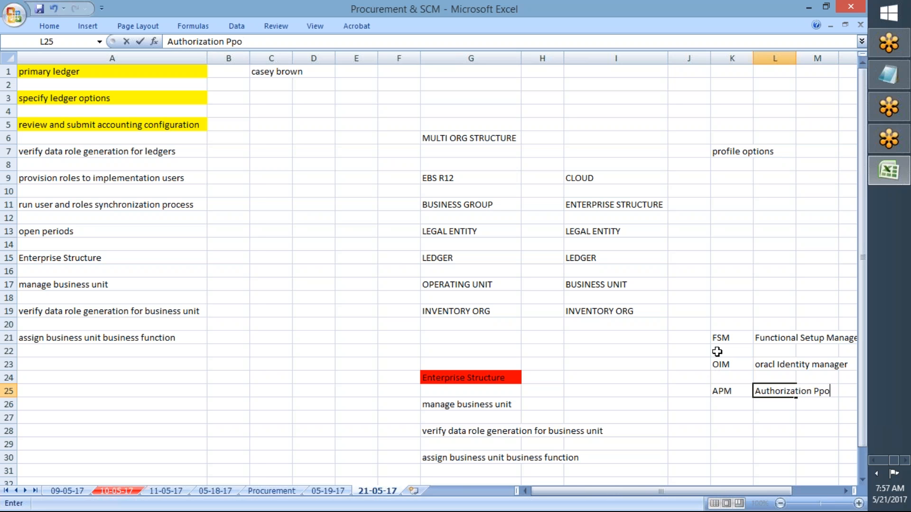
pyautogui.write('olicy Manager')
pyautogui.press('Return')
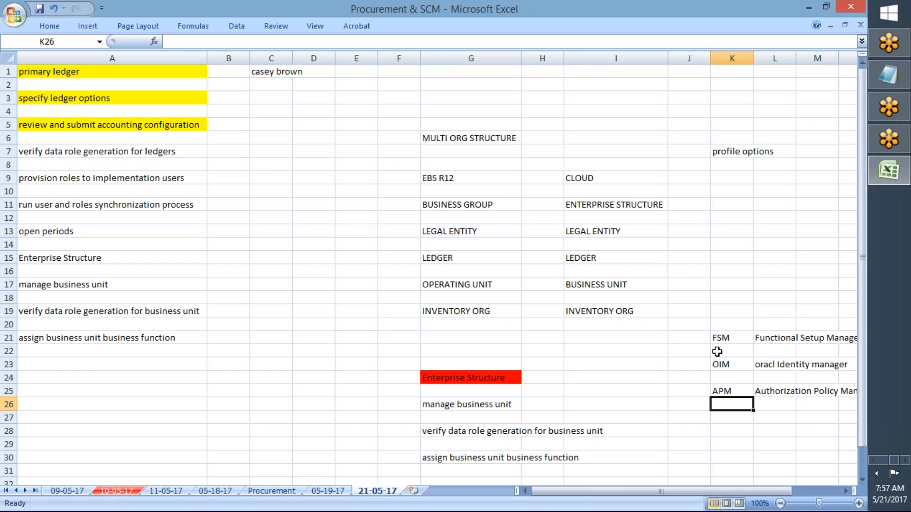
pyautogui.click(772, 389)
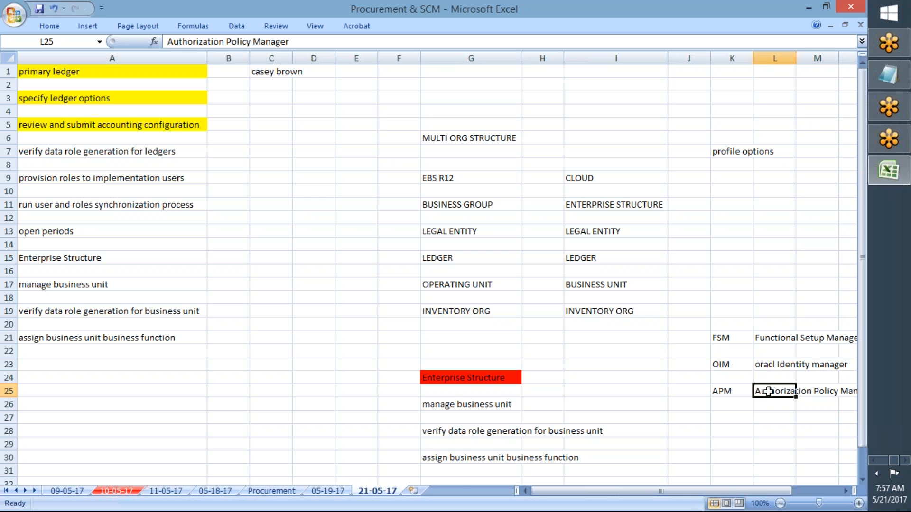
pyautogui.click(759, 364)
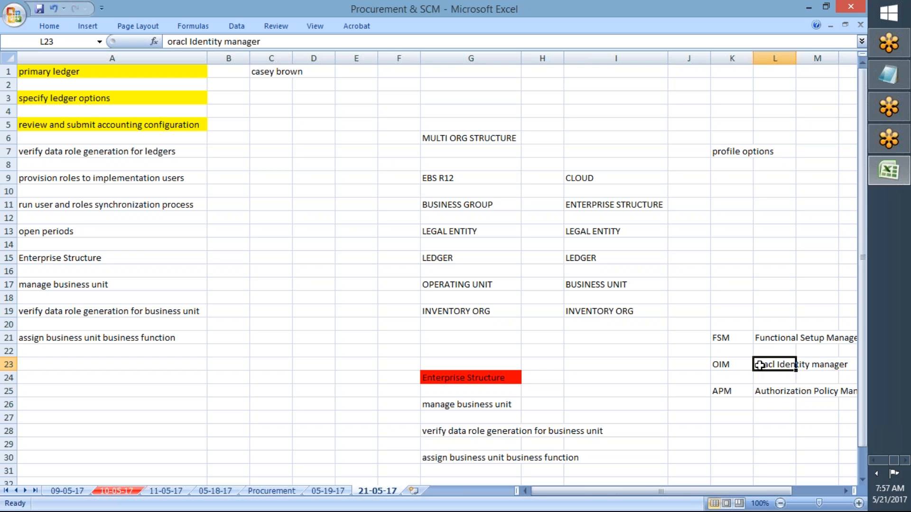
pyautogui.click(759, 338)
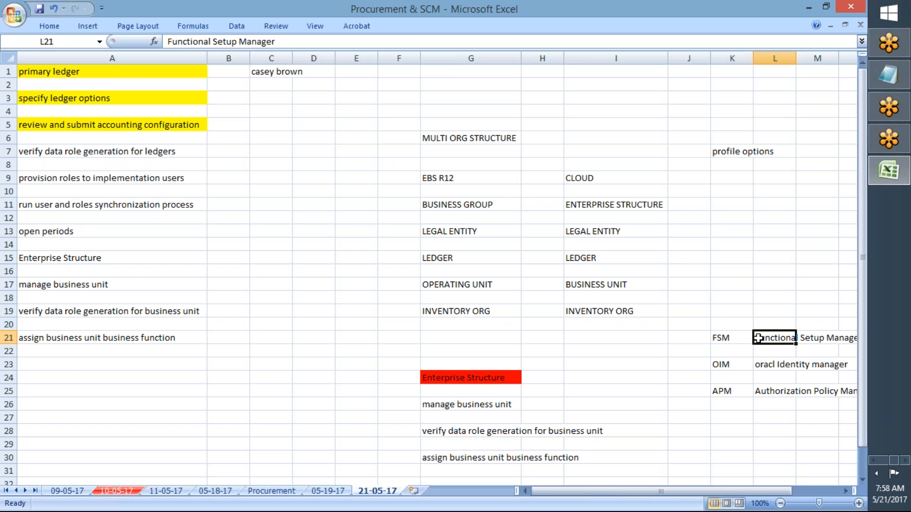
pyautogui.hotkey('alt', 'Tab')
pyautogui.click(717, 363)
pyautogui.moveTo(716, 339); pyautogui.dragTo(760, 391)
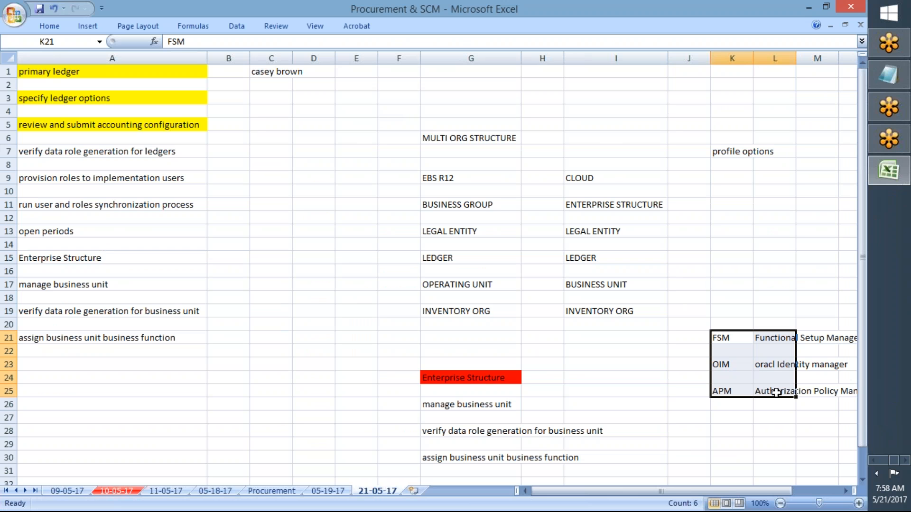
pyautogui.click(724, 374)
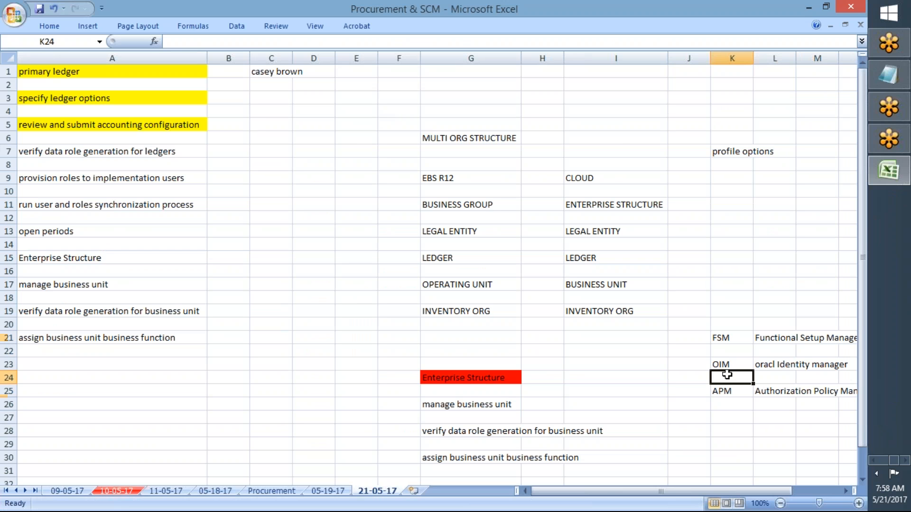
pyautogui.click(722, 335)
pyautogui.press('Down')
pyautogui.press('Down')
pyautogui.press('Down')
pyautogui.press('Down')
pyautogui.press('Down')
pyautogui.press('Down')
pyautogui.press('Down')
pyautogui.press('Down')
pyautogui.press('Down')
pyautogui.press('Down')
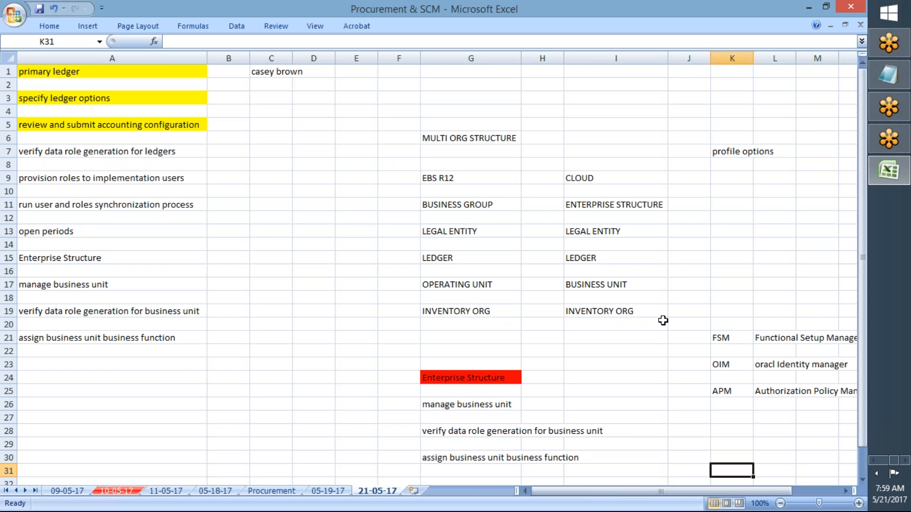
# - Highlight the CLOUD structure list in cells I9 to I20 in yellow
pyautogui.moveTo(576, 180); pyautogui.dragTo(606, 322)
pyautogui.click(46, 25)
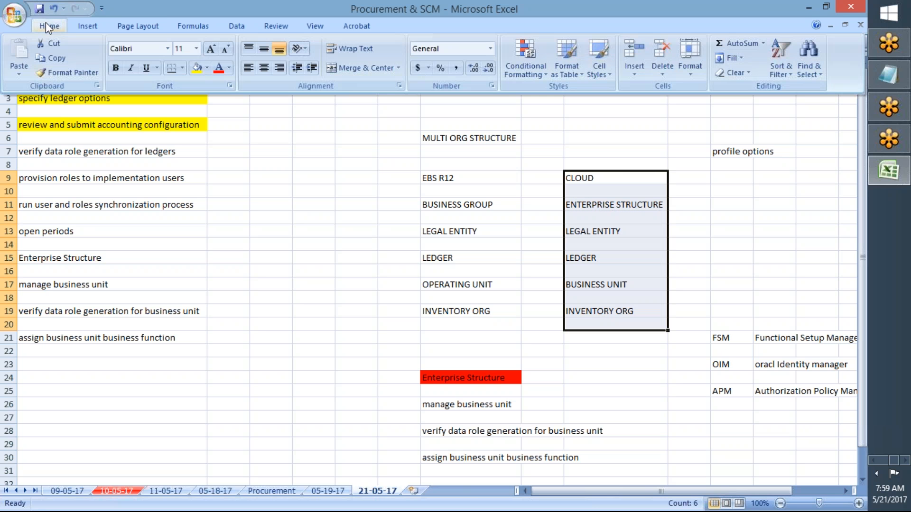
pyautogui.click(201, 69)
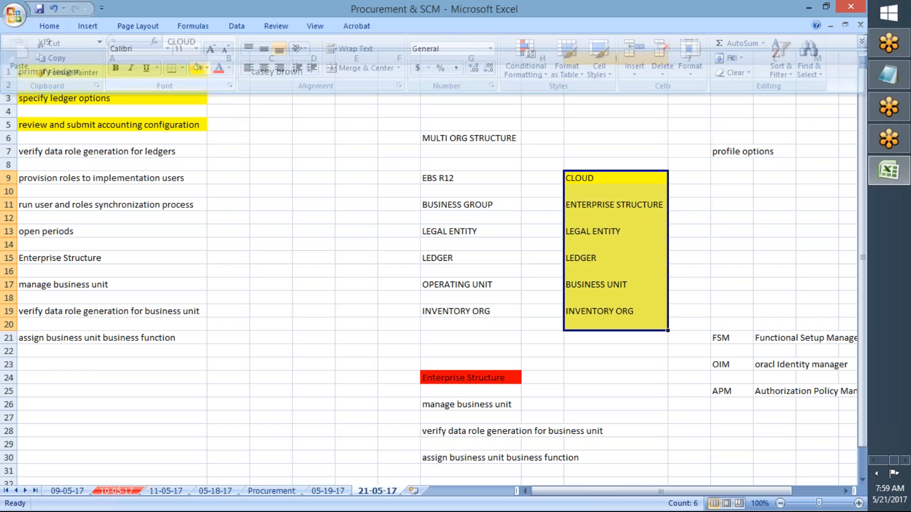
# - Highlight the FSM, OIM and APM entries in cells K21 to L25 in yellow
pyautogui.moveTo(725, 338); pyautogui.dragTo(779, 388)
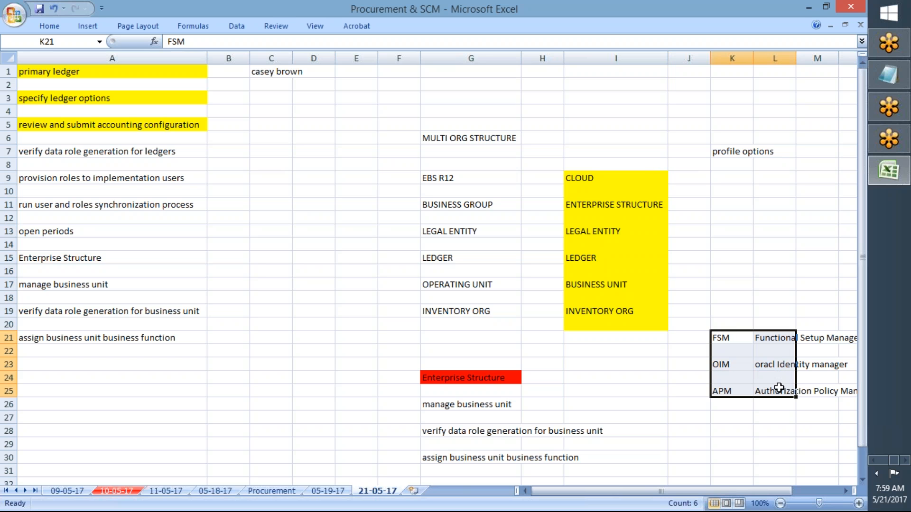
pyautogui.click(51, 29)
pyautogui.click(201, 69)
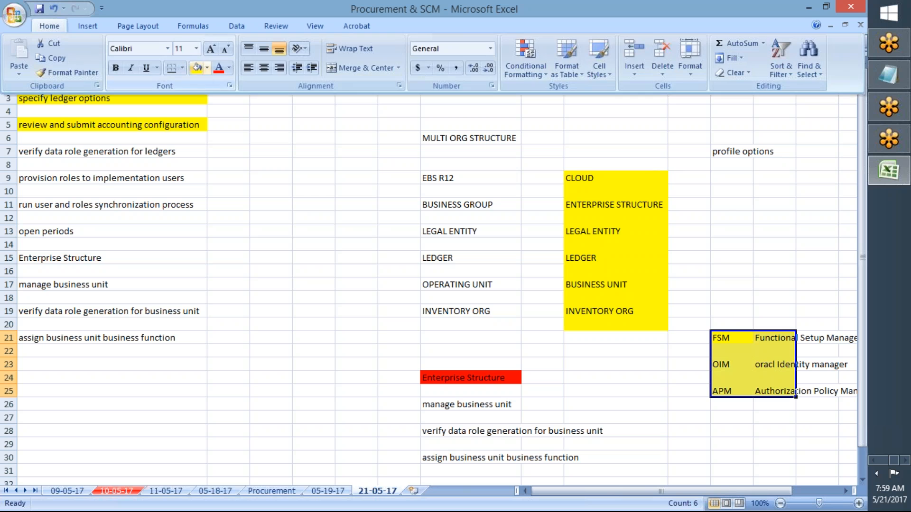
pyautogui.click(531, 297)
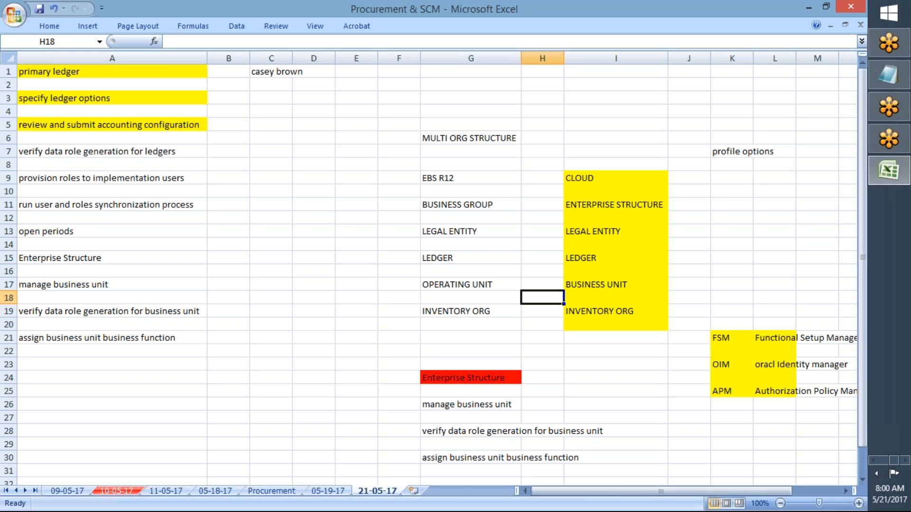
# - Enter "OFFERINGS" in cell K29, below the highlighted abbreviations
pyautogui.click(742, 347)
pyautogui.press('Down')
pyautogui.press('Down')
pyautogui.press('Down')
pyautogui.press('Down')
pyautogui.press('Down')
pyautogui.press('Down')
pyautogui.press('Down')
pyautogui.press('Down')
pyautogui.press('Down')
pyautogui.press('Down')
pyautogui.press('Down')
pyautogui.press('Up')
pyautogui.press('Up')
pyautogui.press('Up')
pyautogui.press('Up')
pyautogui.write('o')
pyautogui.press('BackSpace')
pyautogui.write('OFFERINGS')
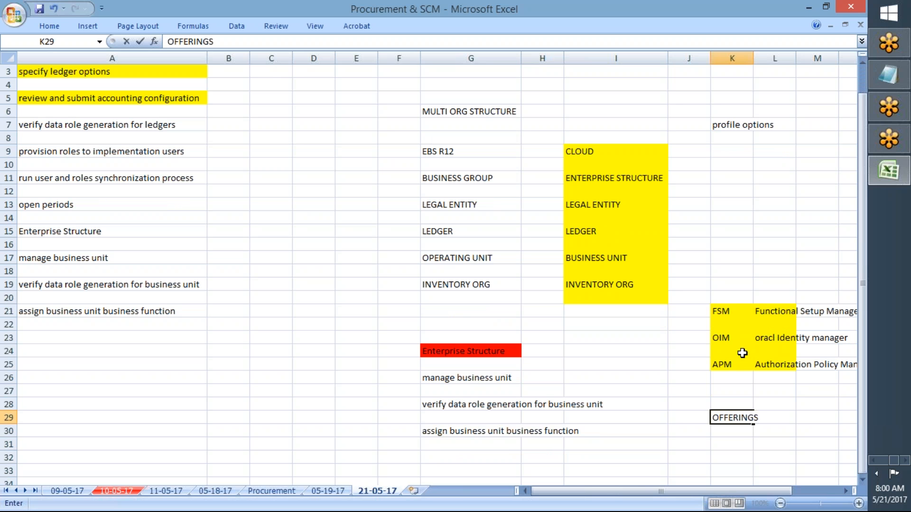
pyautogui.press('Return')
pyautogui.press('Return')
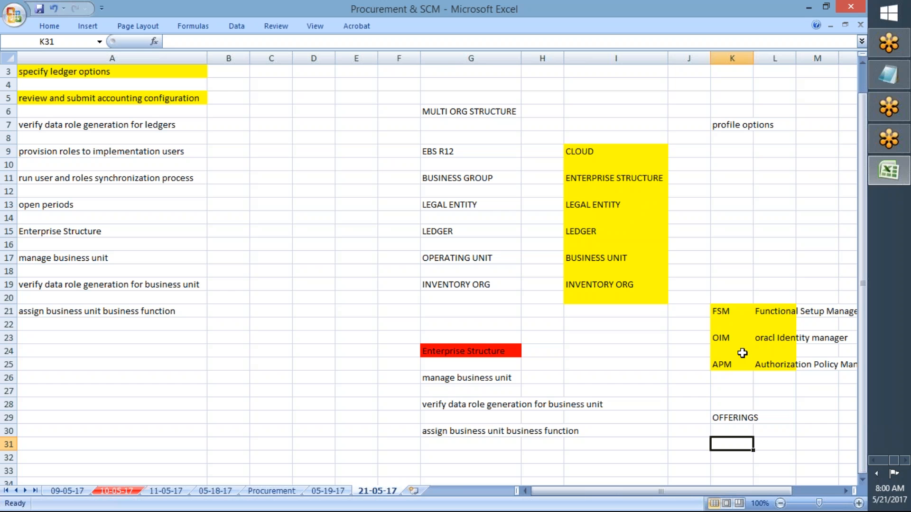
# - Enter "FUNCTIAONL AREAS" in cell K31, below OFFERINGS
pyautogui.write('F')
pyautogui.write('UNC')
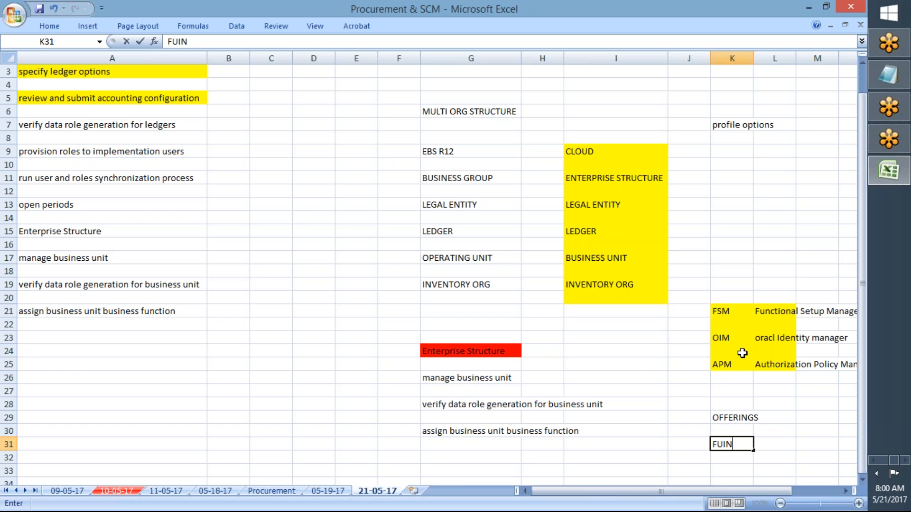
pyautogui.press('BackSpace')
pyautogui.press('BackSpace')
pyautogui.write('NCTIAONL AREAS')
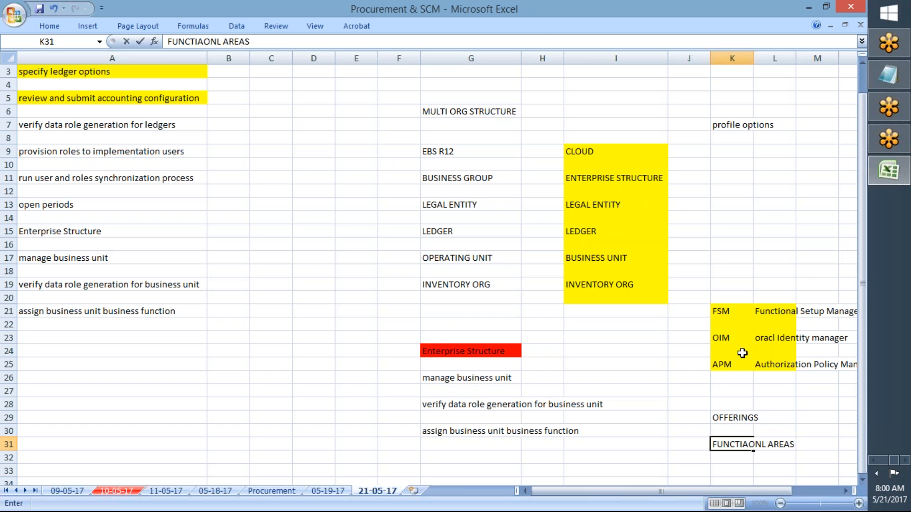
pyautogui.press('Return')
pyautogui.press('Return')
# - Enter "TASK LIST" in cell K33 as the third level of the setup hierarchy
pyautogui.write('TASK LIST')
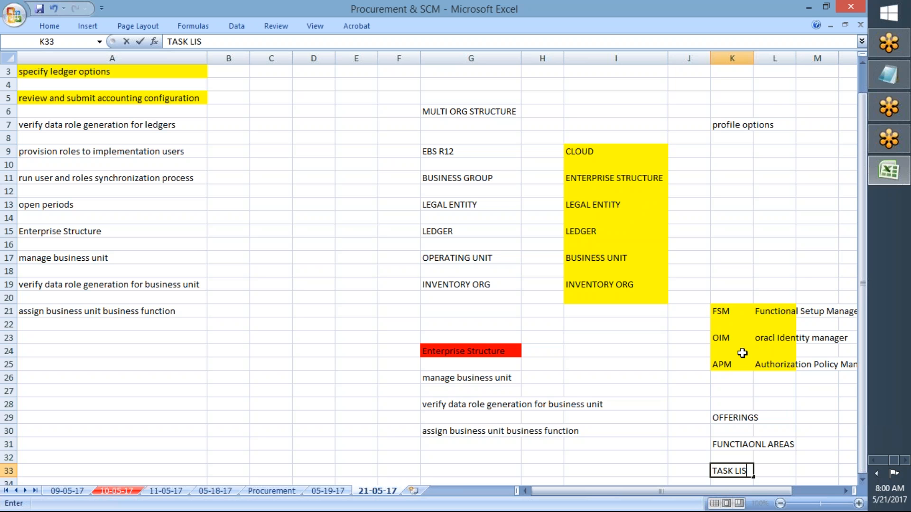
pyautogui.press('Return')
pyautogui.press('Return')
# - Enter "TASKS" in cell K35, below TASK LIST, correcting the misspelled first entry
pyautogui.write('TAKS')
pyautogui.press('Return')
pyautogui.press('Up')
pyautogui.write('A')
pyautogui.press('BackSpace')
pyautogui.write('TASKS')
pyautogui.press('Return')
pyautogui.press('Return')
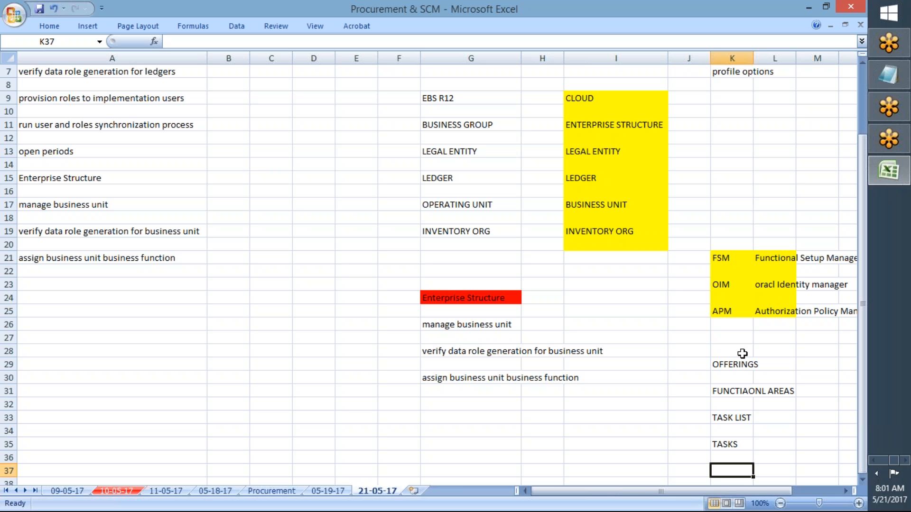
# - Copy the task name "verify data role generation for ledgers" from cell A7
pyautogui.moveTo(861, 223); pyautogui.dragTo(861, 156)
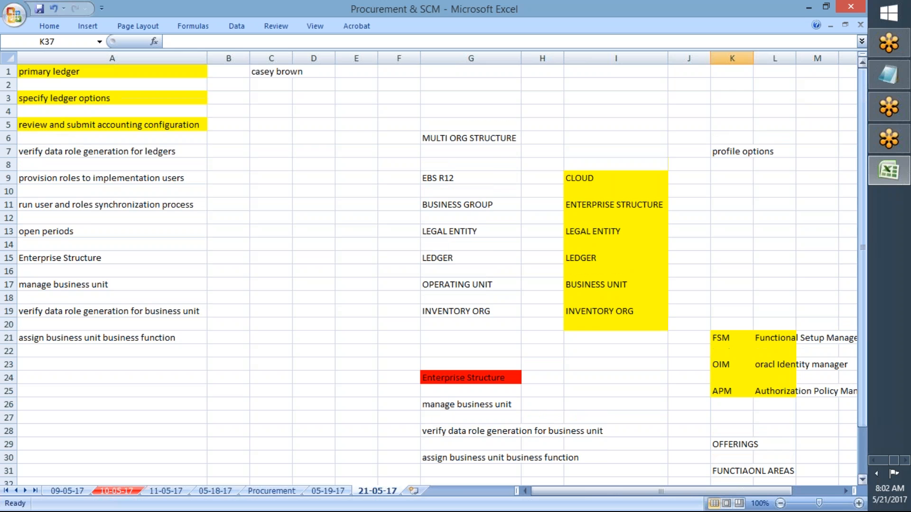
pyautogui.click(111, 151)
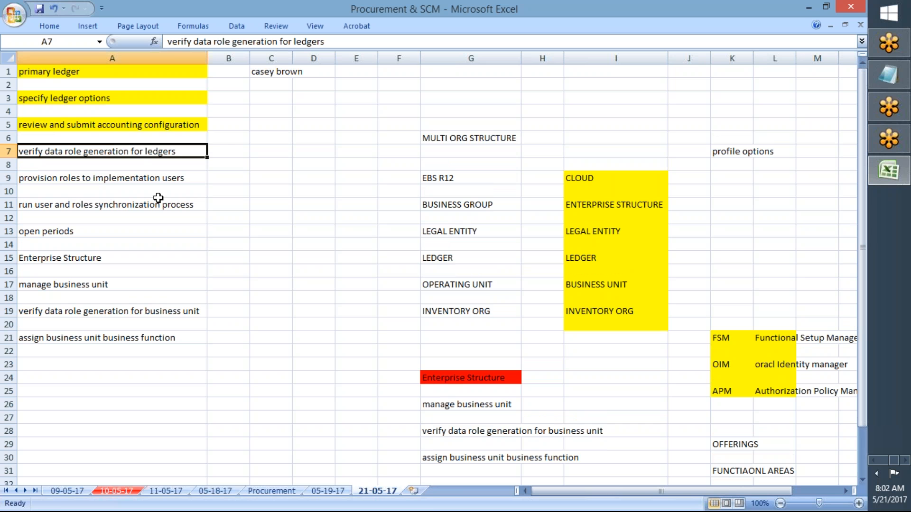
pyautogui.hotkey('ctrl', 'c')
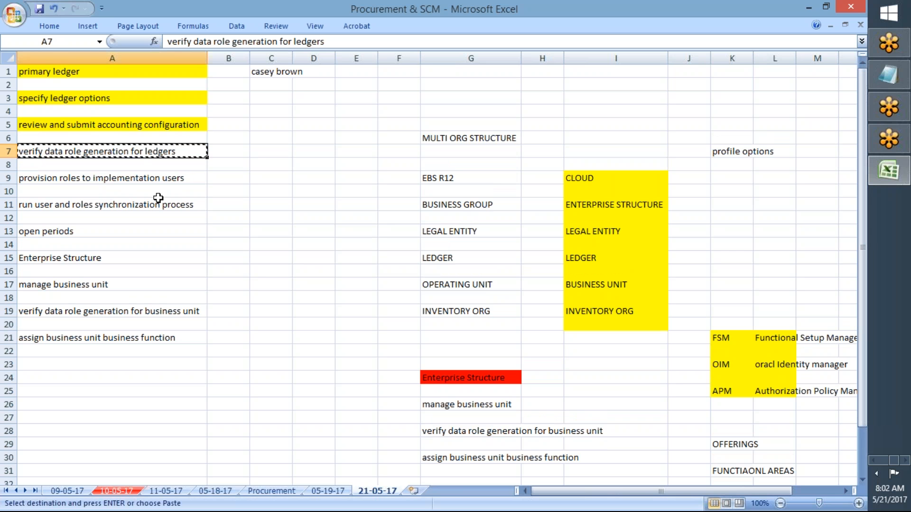
pyautogui.moveTo(802, 271); pyautogui.dragTo(817, 354)
pyautogui.moveTo(904, 508)
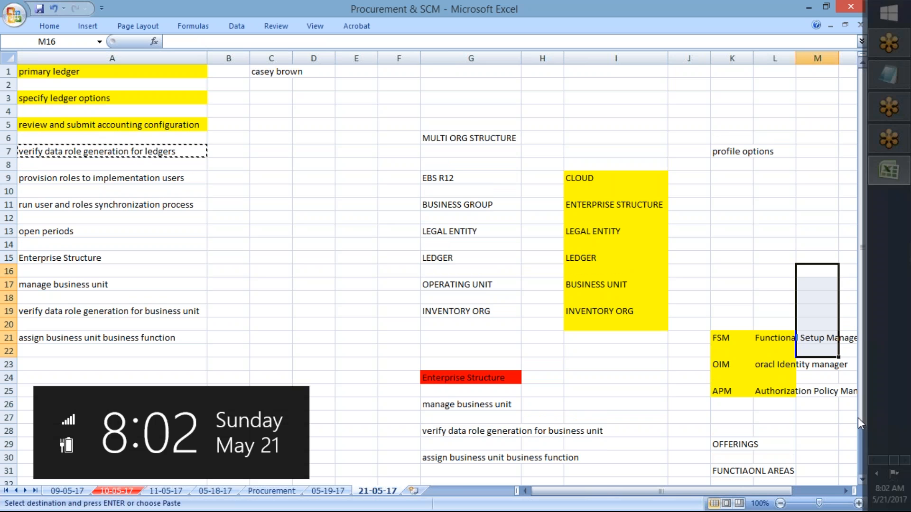
# - Switch to the Oracle setup page in Chrome, search the tasks for "verify data role generation for ledgers" and open that General Ledger task
pyautogui.click(876, 473)
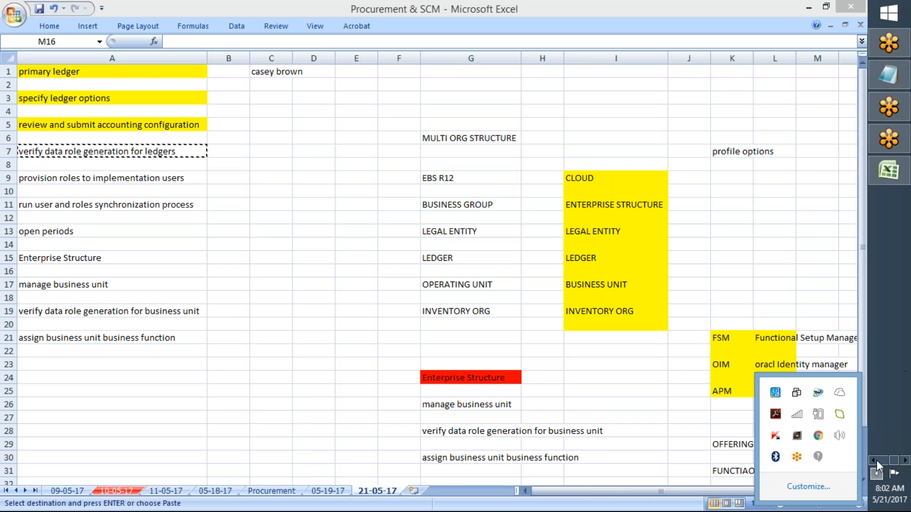
pyautogui.click(875, 462)
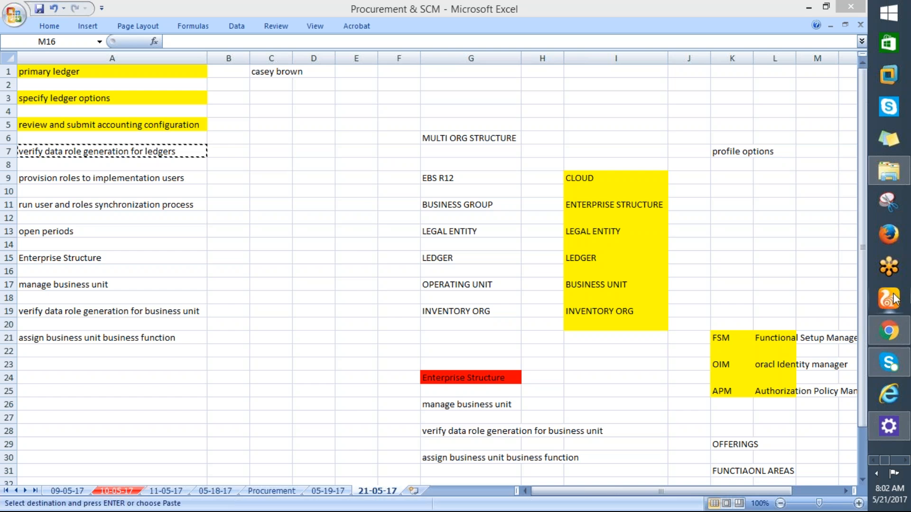
pyautogui.click(883, 338)
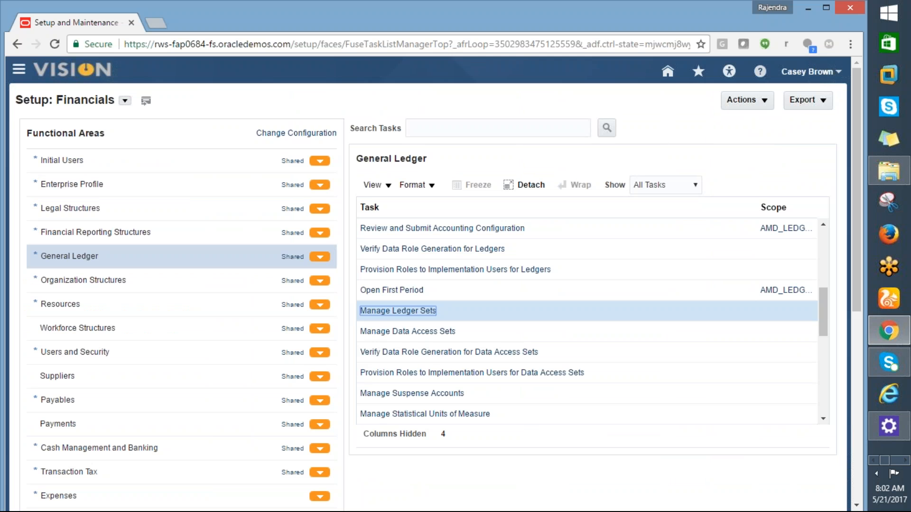
pyautogui.click(452, 128)
pyautogui.hotkey('ctrl', 'v')
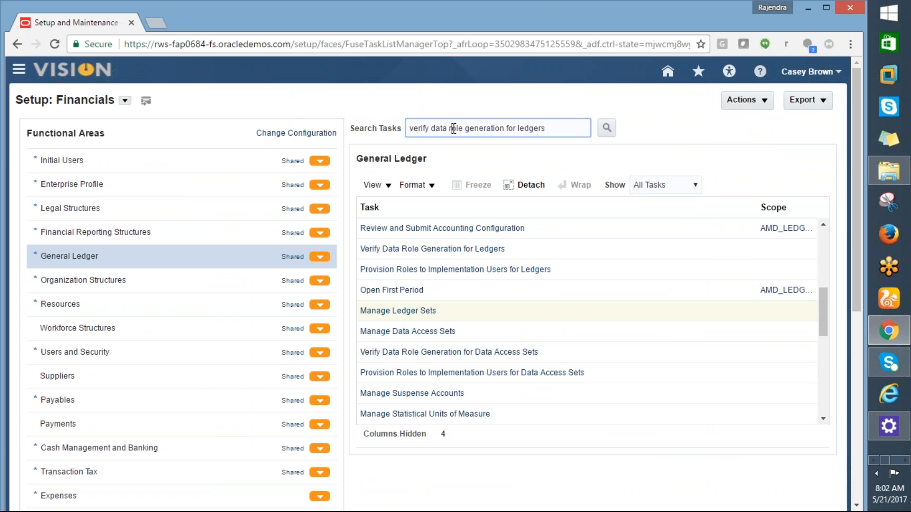
pyautogui.click(607, 129)
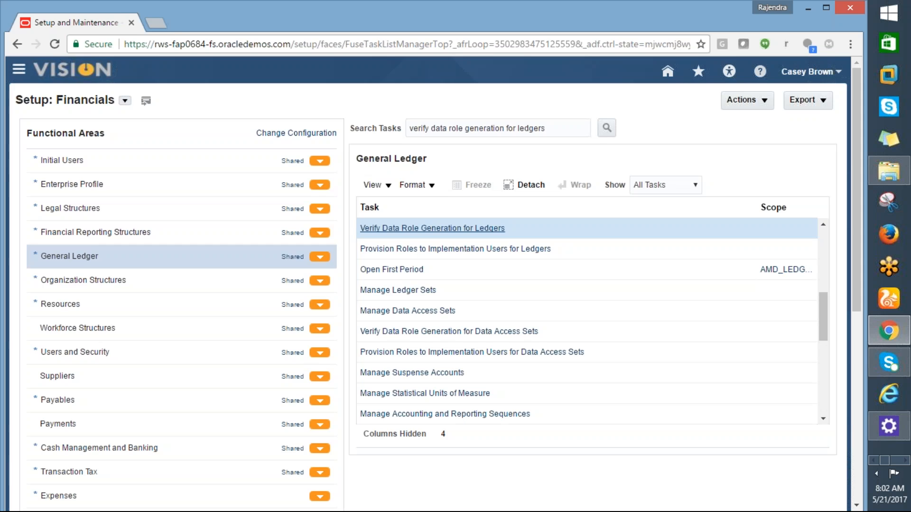
pyautogui.click(418, 229)
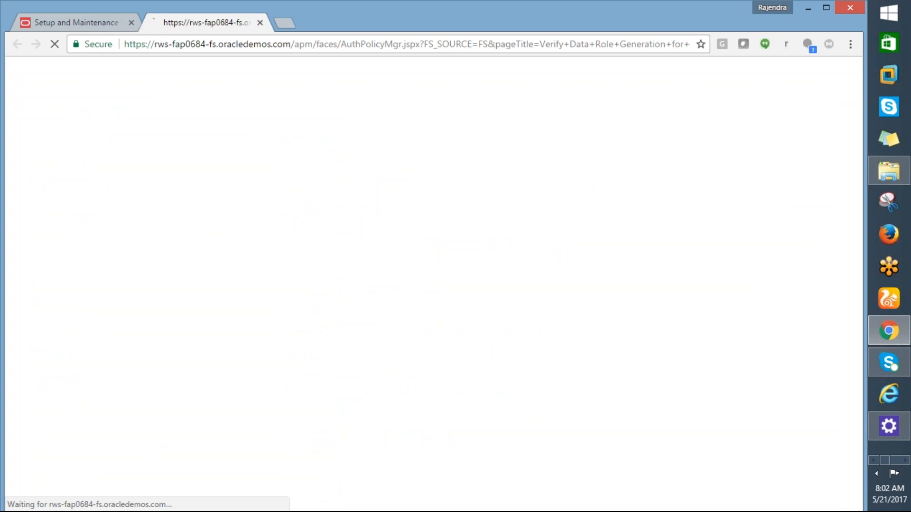
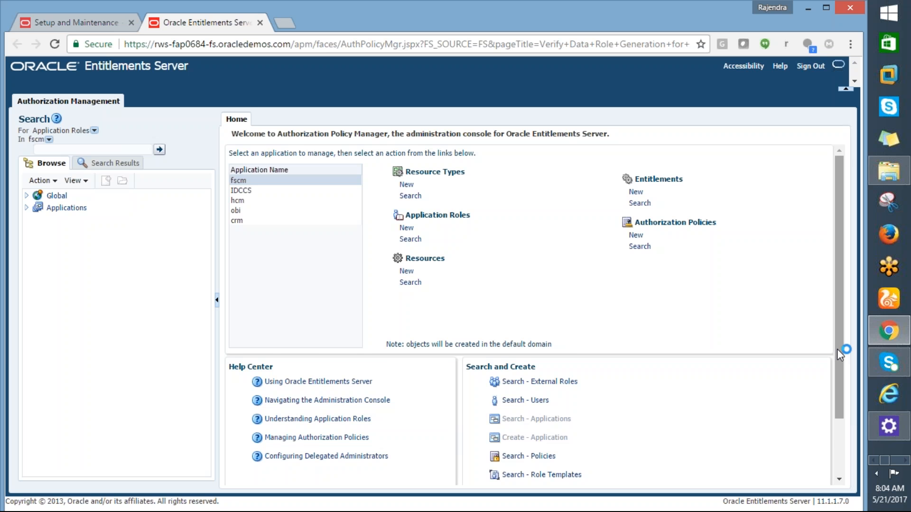
pyautogui.moveTo(837, 349); pyautogui.dragTo(844, 293)
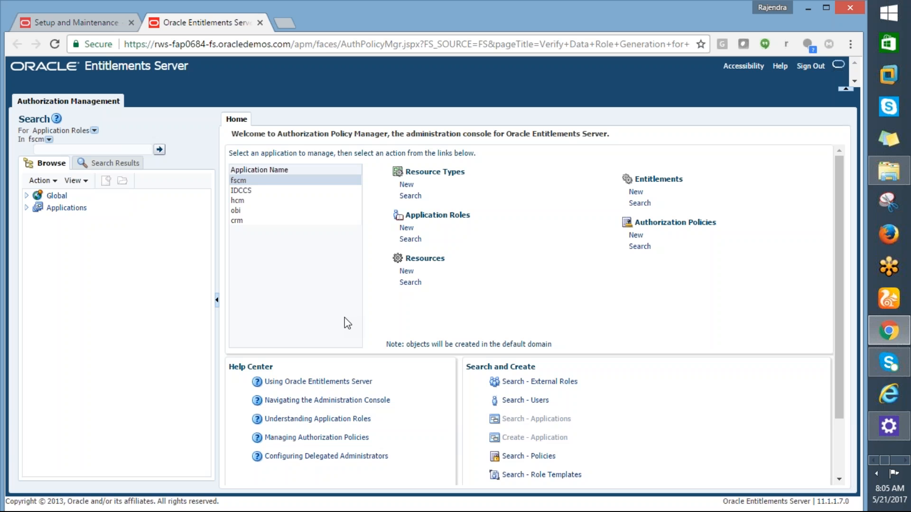
pyautogui.click(876, 464)
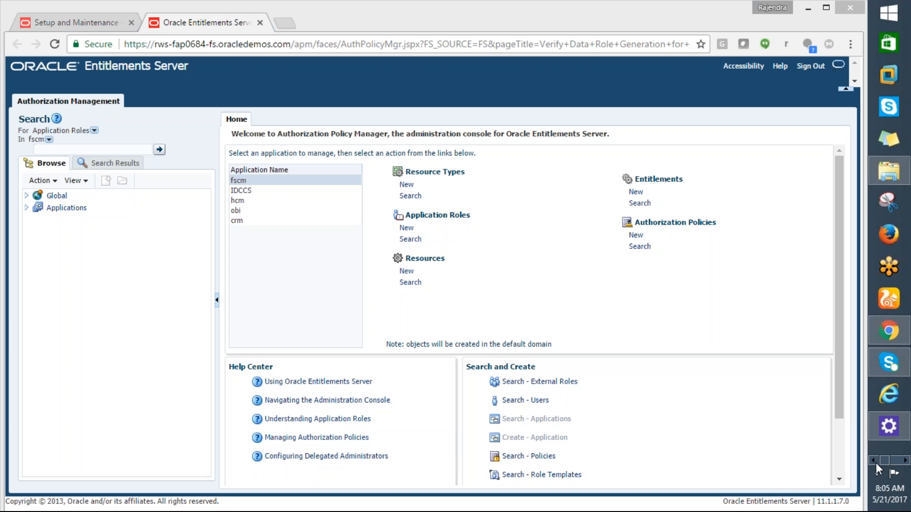
pyautogui.click(887, 342)
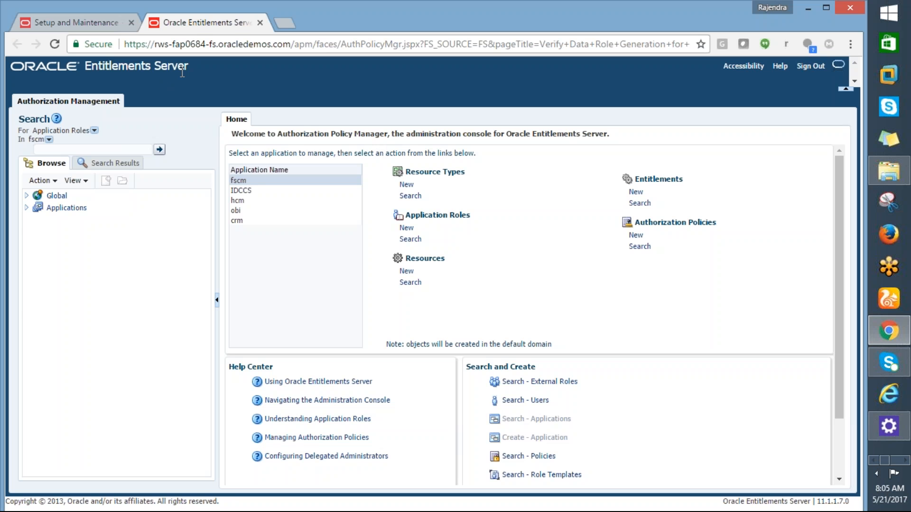
pyautogui.moveTo(281, 137); pyautogui.dragTo(388, 141)
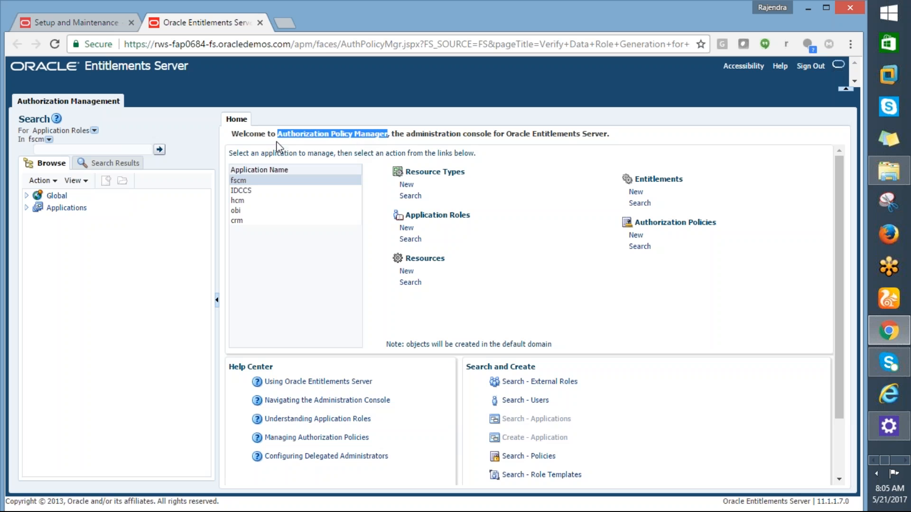
# - Set the authorization search to Role Template and search for "%GENE%"
pyautogui.click(94, 130)
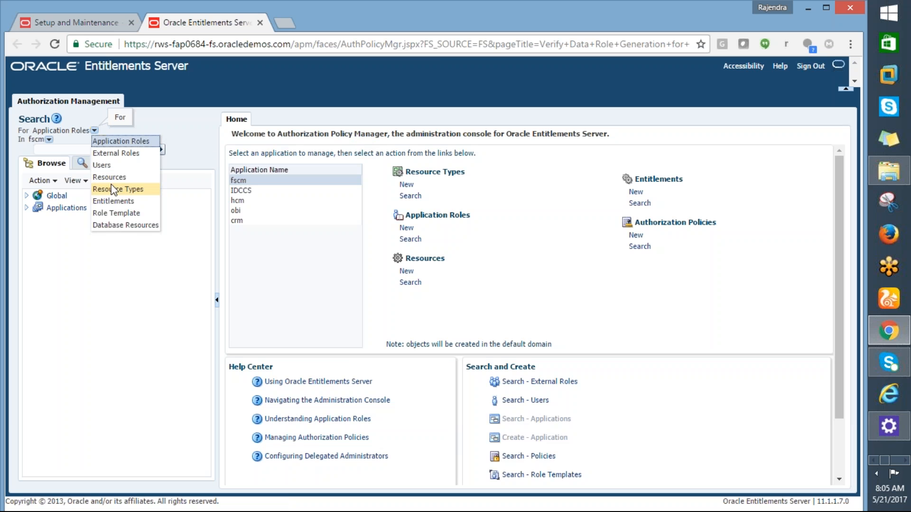
pyautogui.click(106, 213)
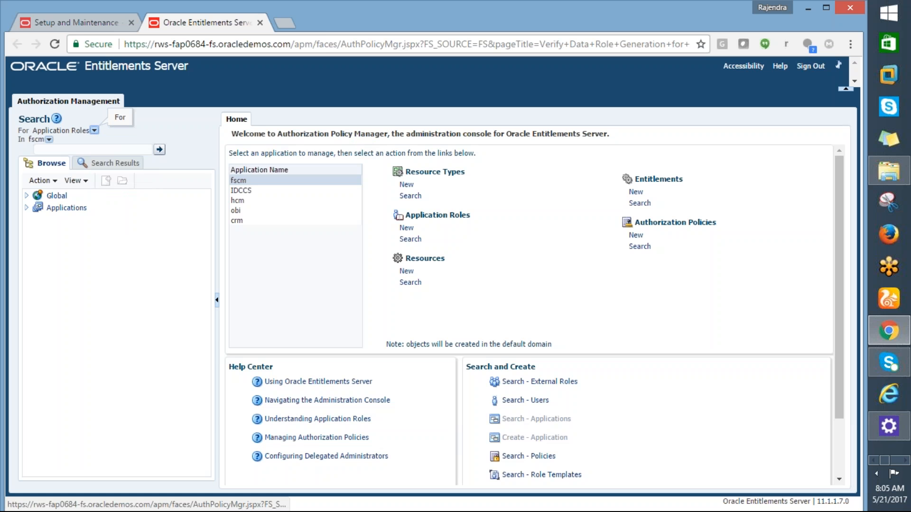
pyautogui.click(65, 149)
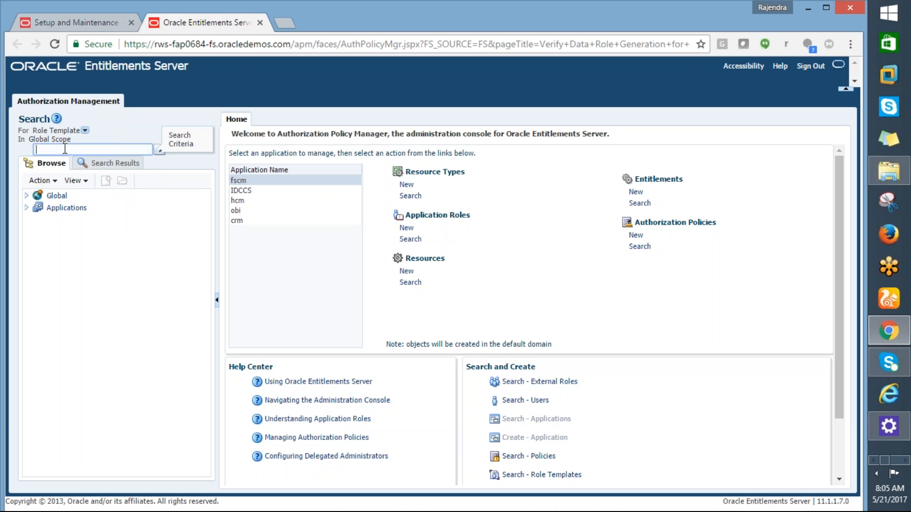
pyautogui.write('%')
pyautogui.write('GENE%')
pyautogui.click(114, 164)
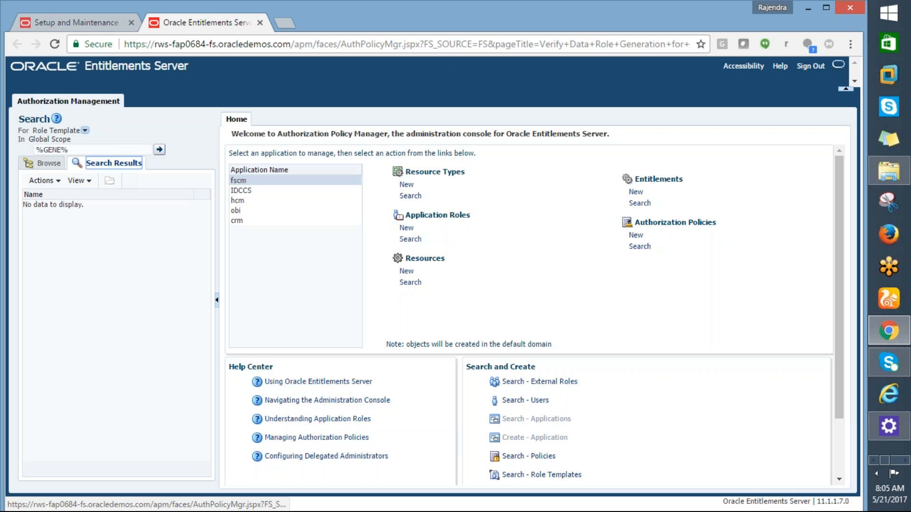
# - Change the role template search to "%Gene%", run it and open General Ledger Template for Ledger
pyautogui.click(64, 150)
pyautogui.press('BackSpace')
pyautogui.press('BackSpace')
pyautogui.press('BackSpace')
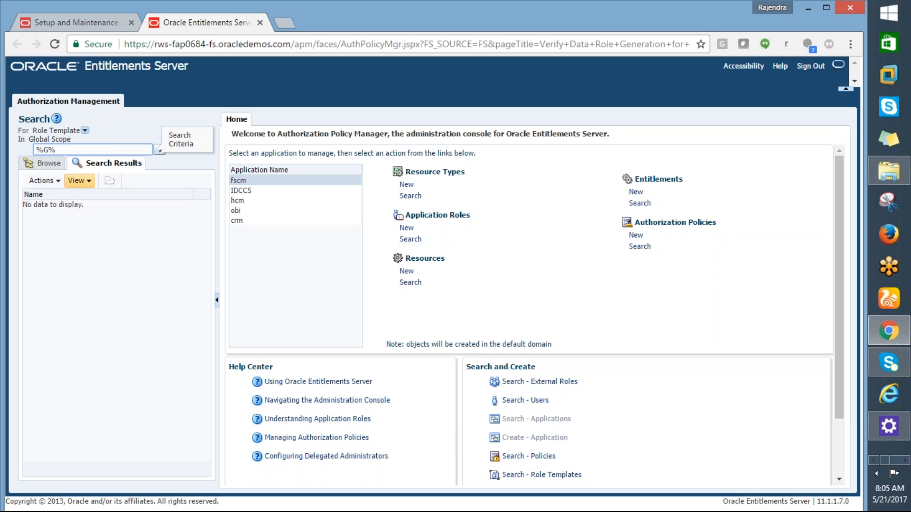
pyautogui.write('ene')
pyautogui.click(123, 171)
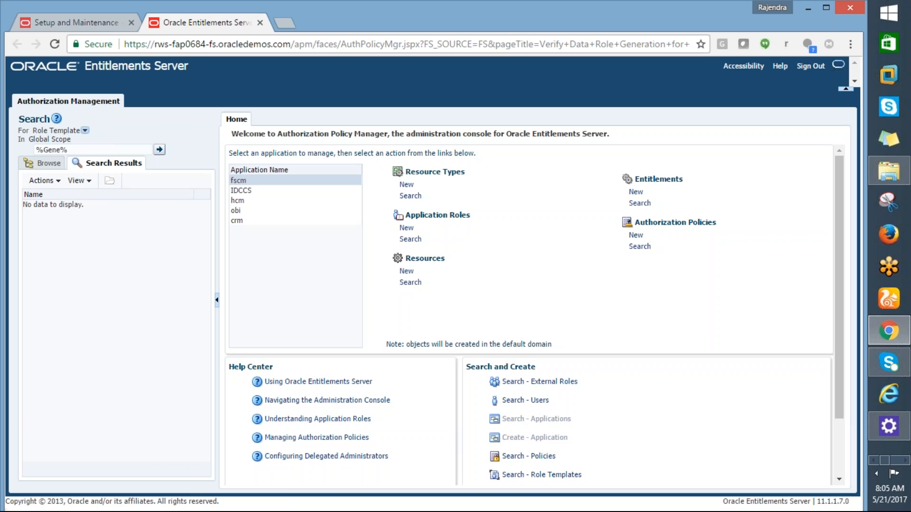
pyautogui.click(161, 150)
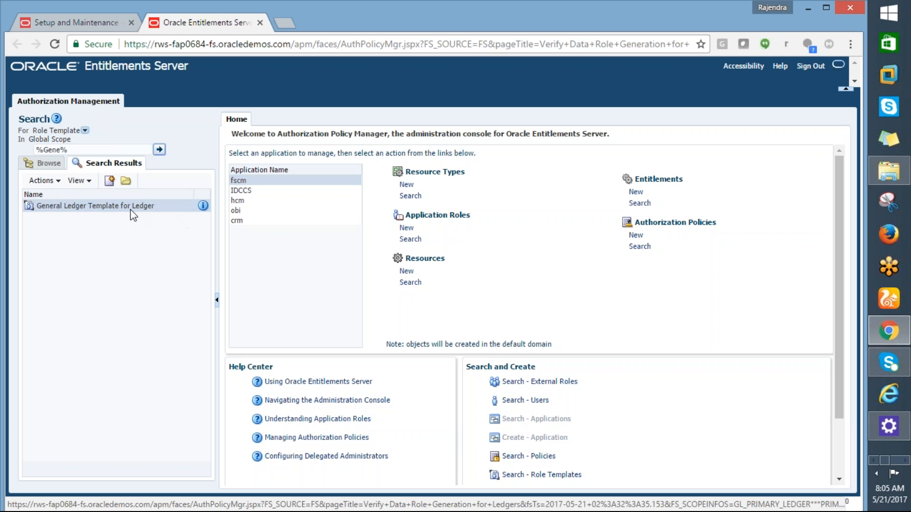
pyautogui.click(126, 182)
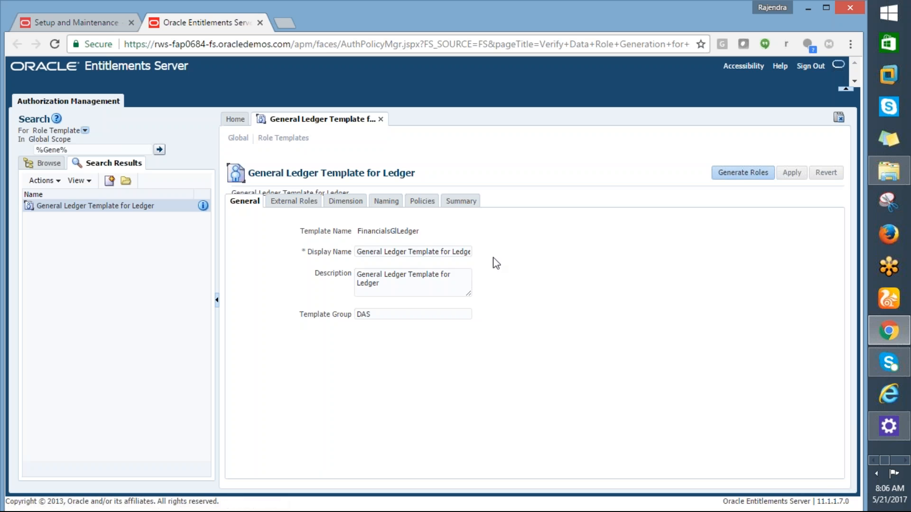
# - Generate the roles for the General Ledger Template for Ledger after viewing its external roles, and open its generated roles summary
pyautogui.click(285, 205)
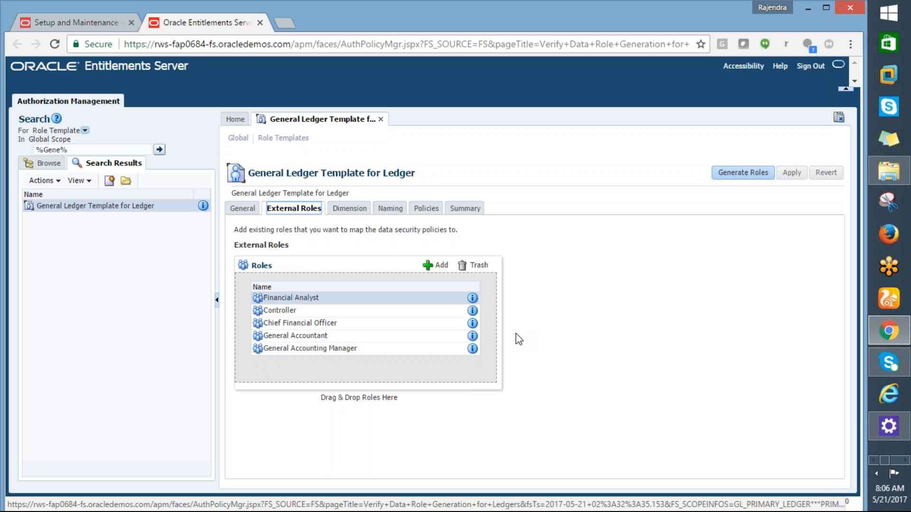
pyautogui.click(730, 176)
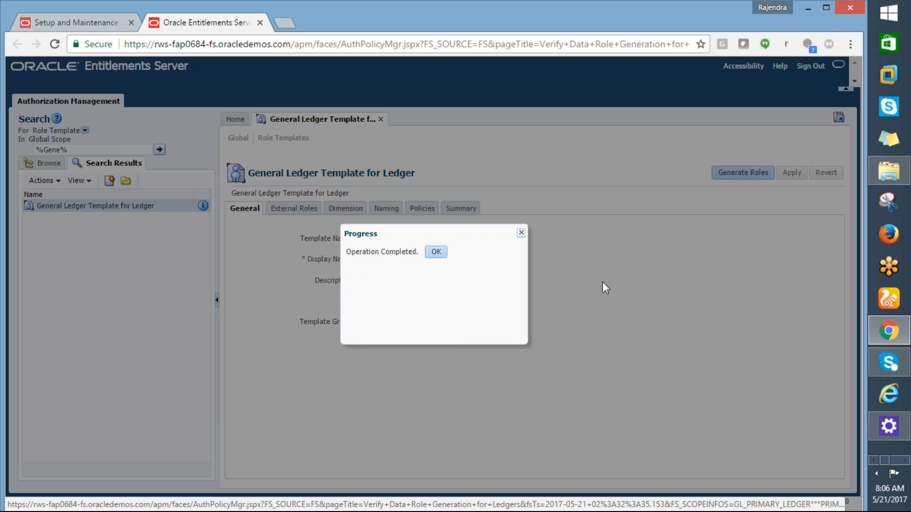
pyautogui.click(436, 252)
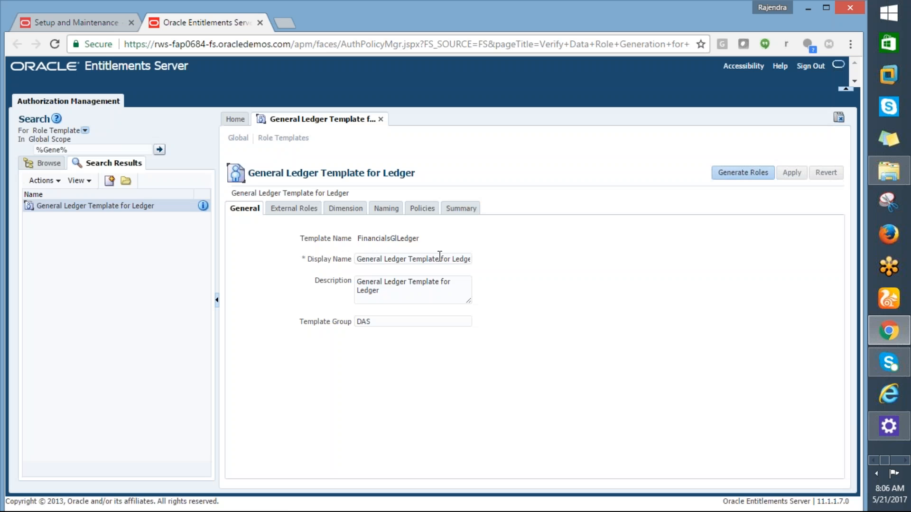
pyautogui.click(460, 209)
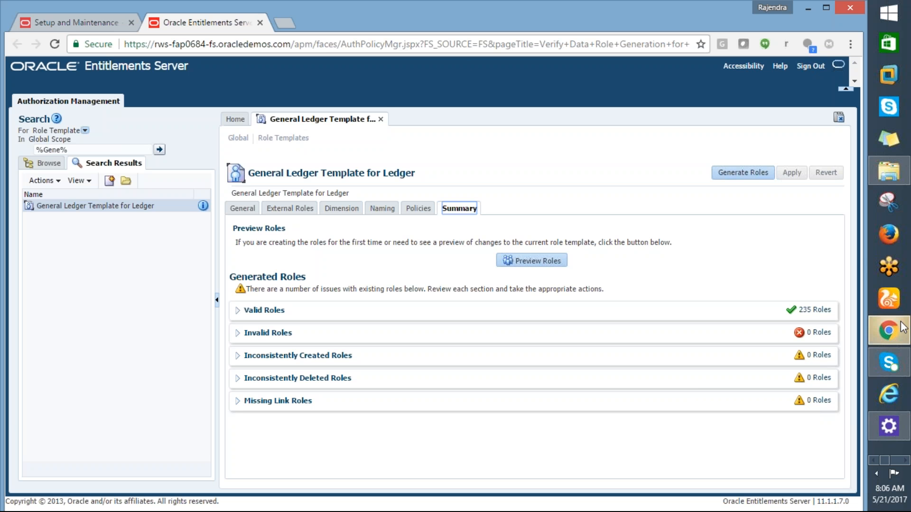
# - Switch to the Excel task list and apply yellow fill to the selected range M16:M22 and to the completed task in A7
pyautogui.hotkey('alt', 'Tab')
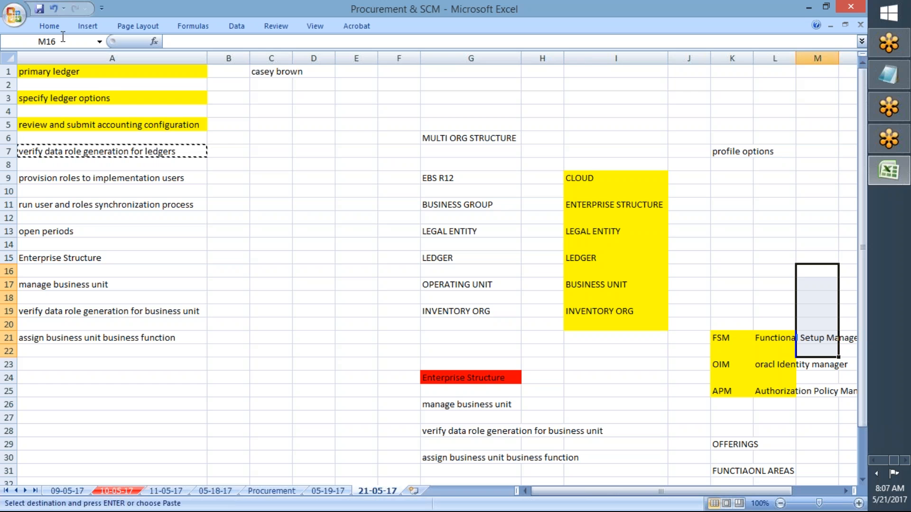
pyautogui.click(50, 26)
pyautogui.click(196, 67)
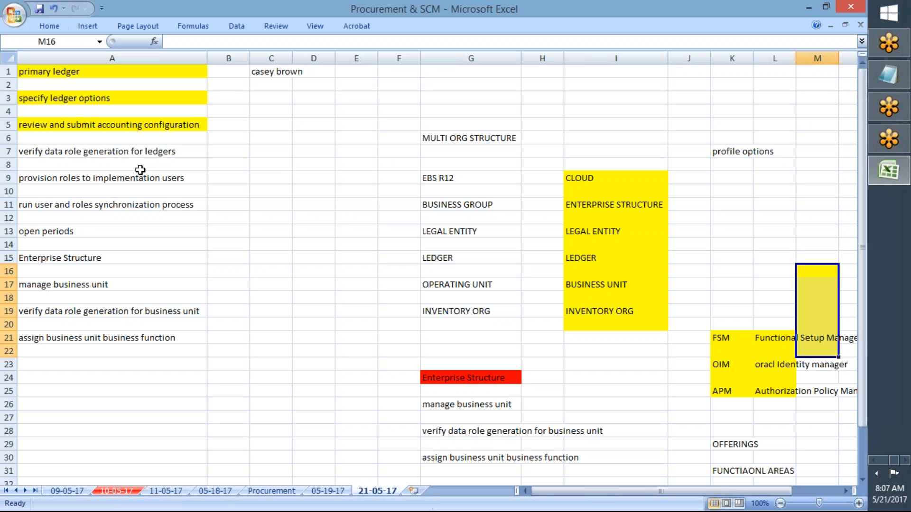
pyautogui.click(112, 155)
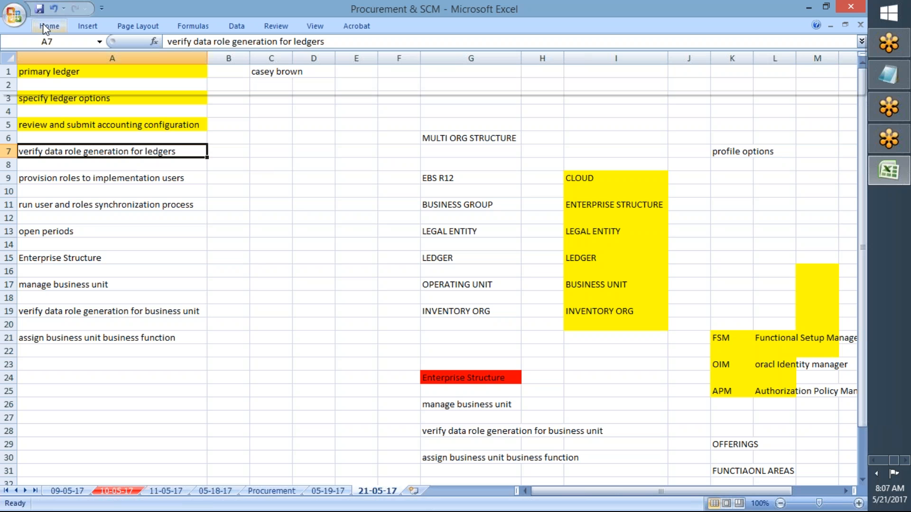
pyautogui.click(50, 27)
pyautogui.click(196, 68)
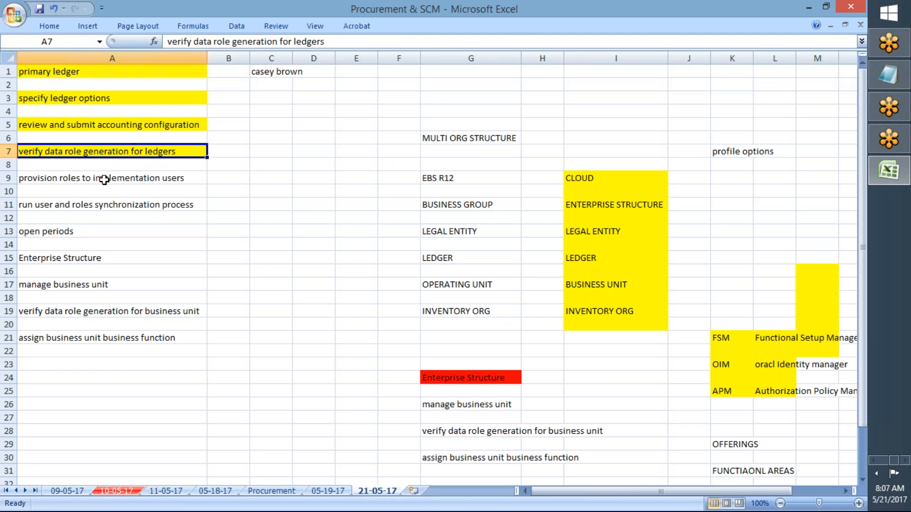
# - Copy the task name "provision roles to implementation users" from cell A9
pyautogui.click(105, 181)
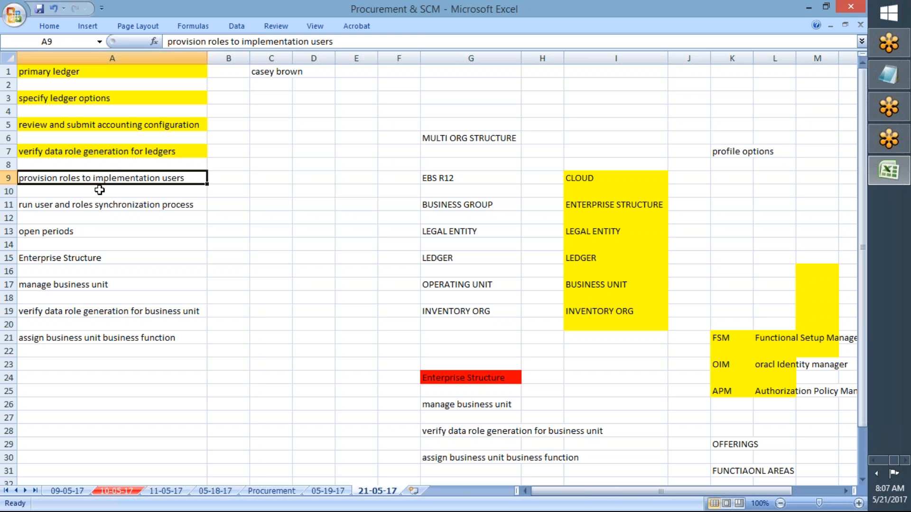
pyautogui.click(87, 204)
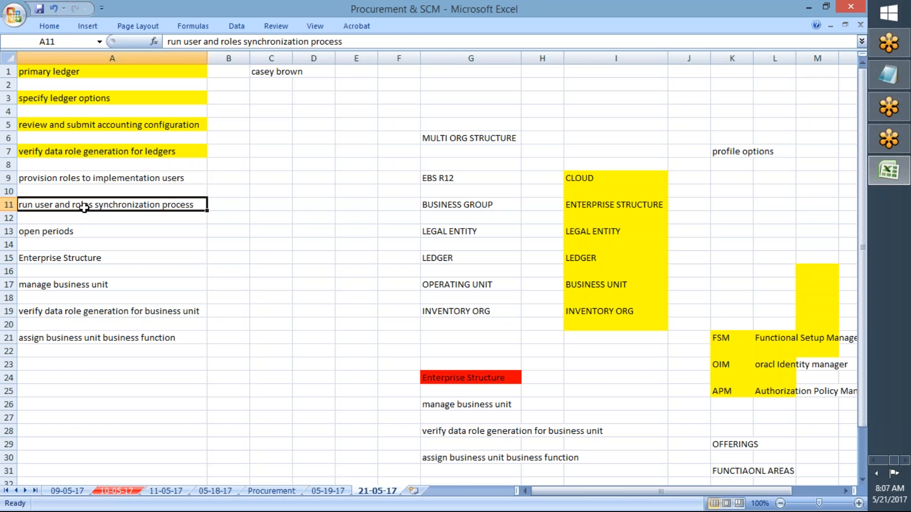
pyautogui.click(69, 179)
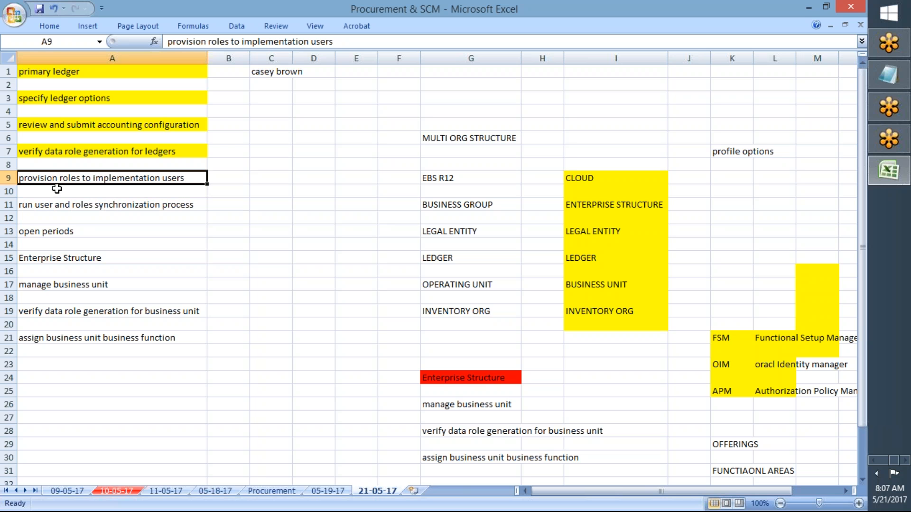
pyautogui.click(90, 207)
pyautogui.click(78, 179)
pyautogui.hotkey('ctrl', 'c')
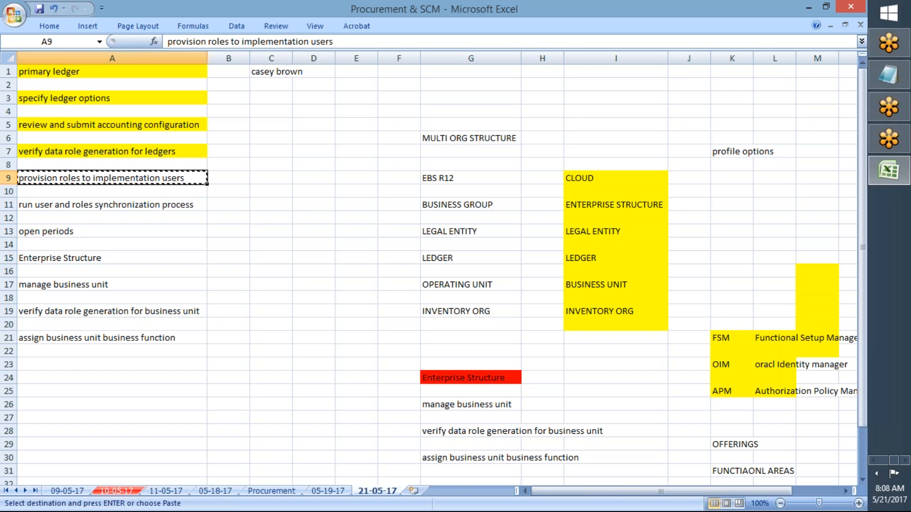
# - Switch to the Setup and Maintenance page in Chrome, search tasks for "provision roles to implementation users" and open the Initial Users task
pyautogui.hotkey('alt', 'Tab')
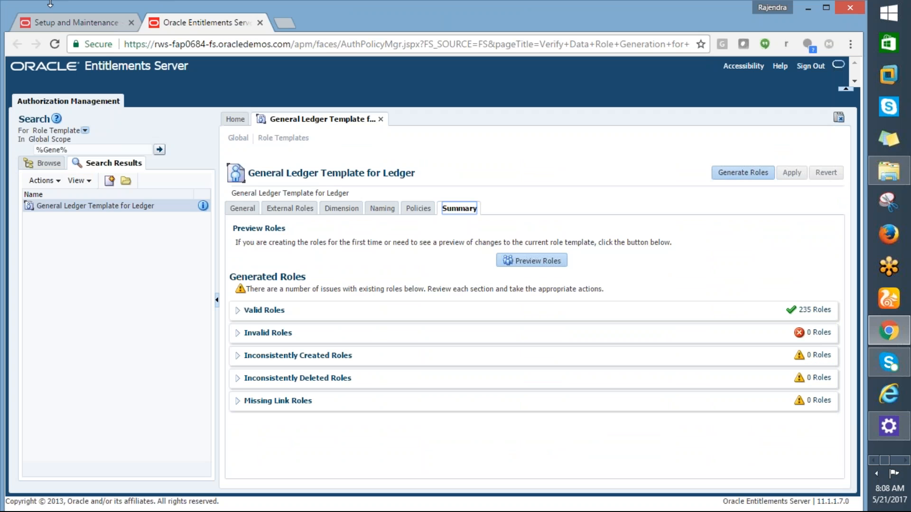
pyautogui.click(53, 20)
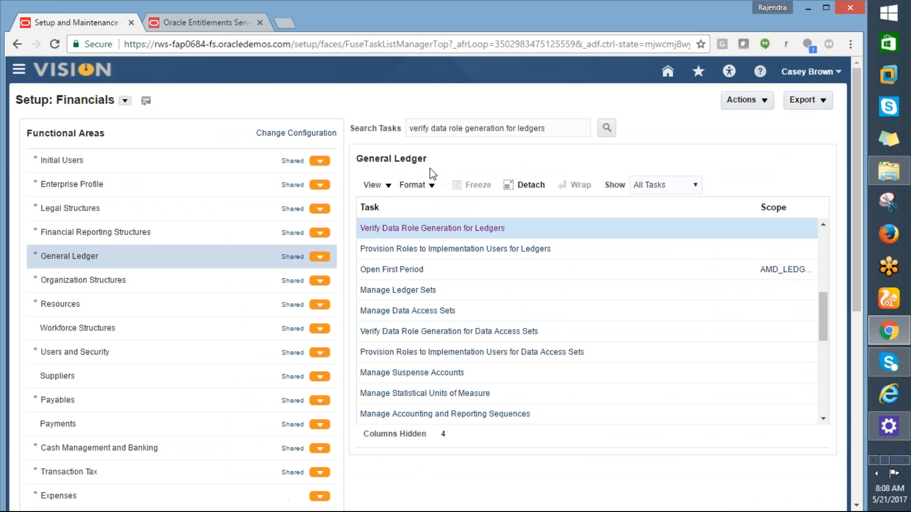
pyautogui.moveTo(562, 126); pyautogui.dragTo(397, 116)
pyautogui.hotkey('ctrl', 'v')
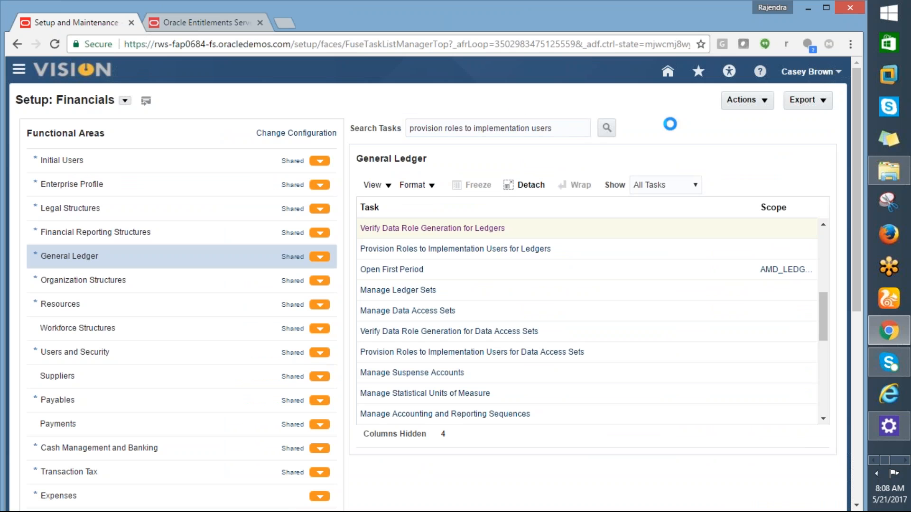
pyautogui.click(608, 135)
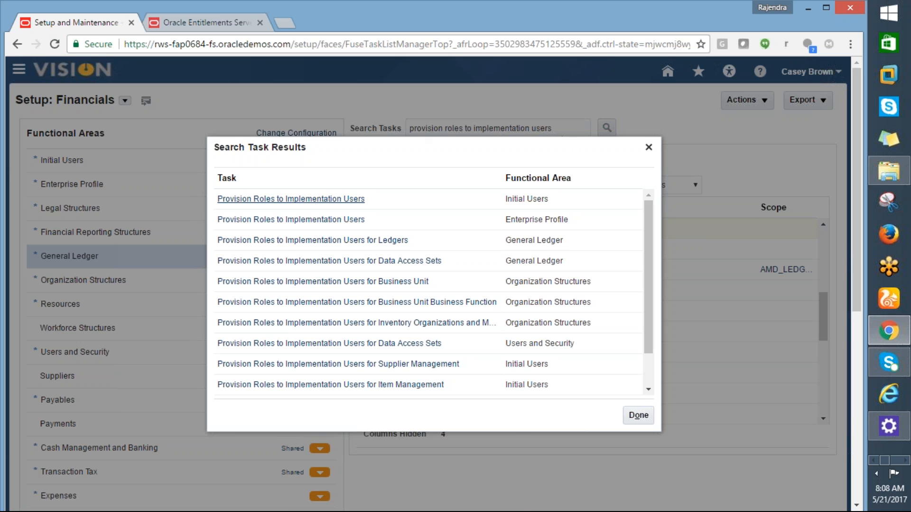
pyautogui.click(287, 199)
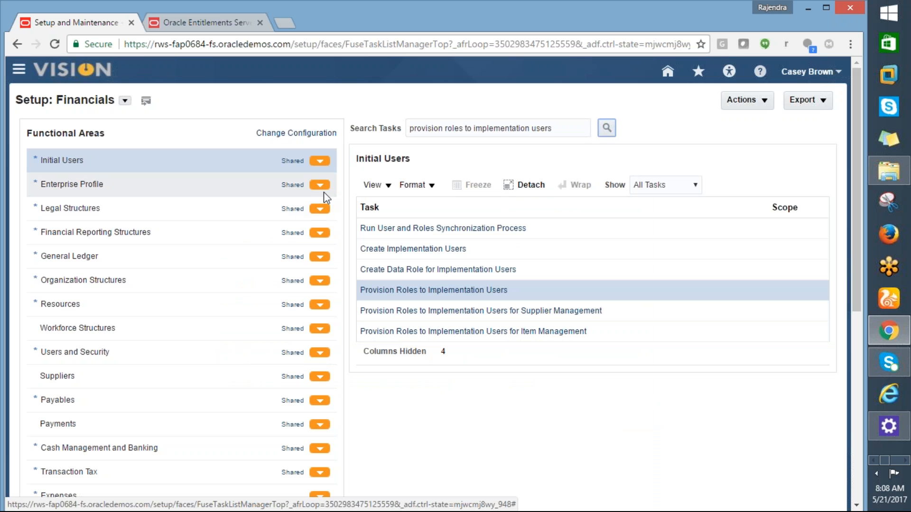
pyautogui.click(378, 291)
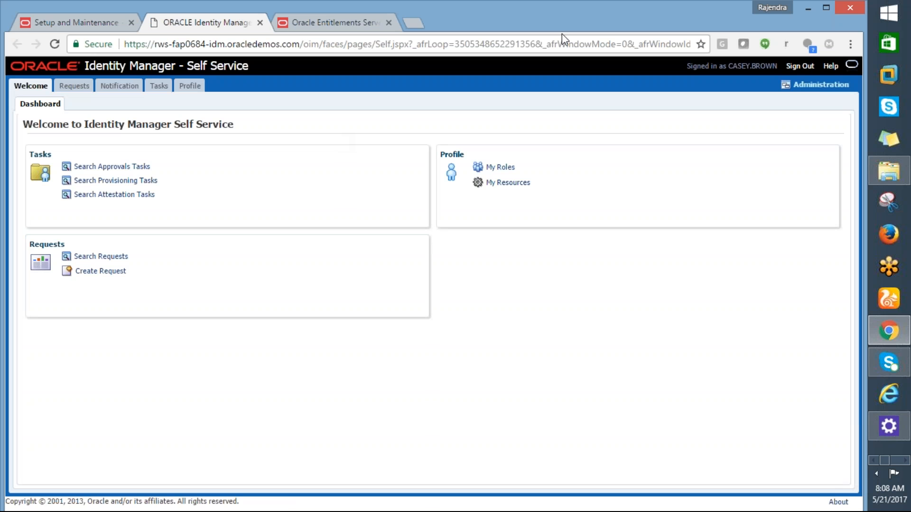
# - In Identity Manager's administration area, search users by the implementation user's first name and open that user's assigned roles
pyautogui.click(806, 85)
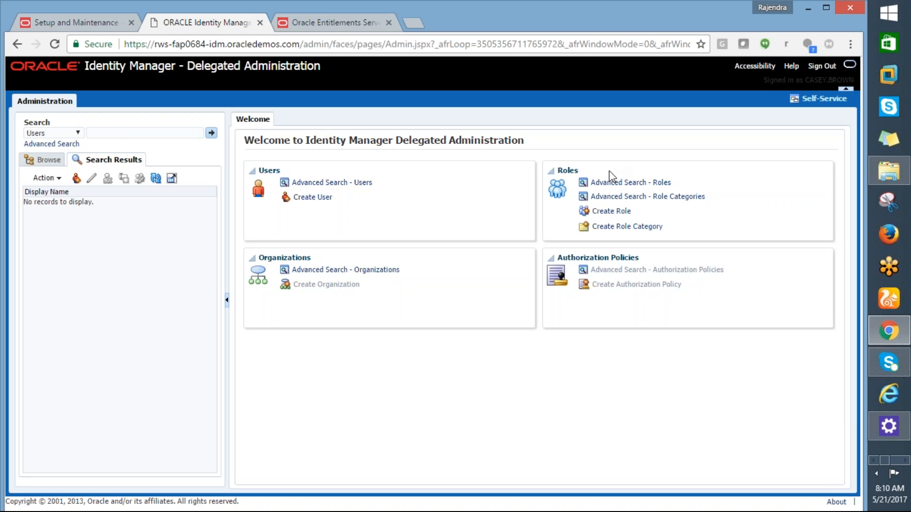
pyautogui.click(101, 133)
pyautogui.write('casey')
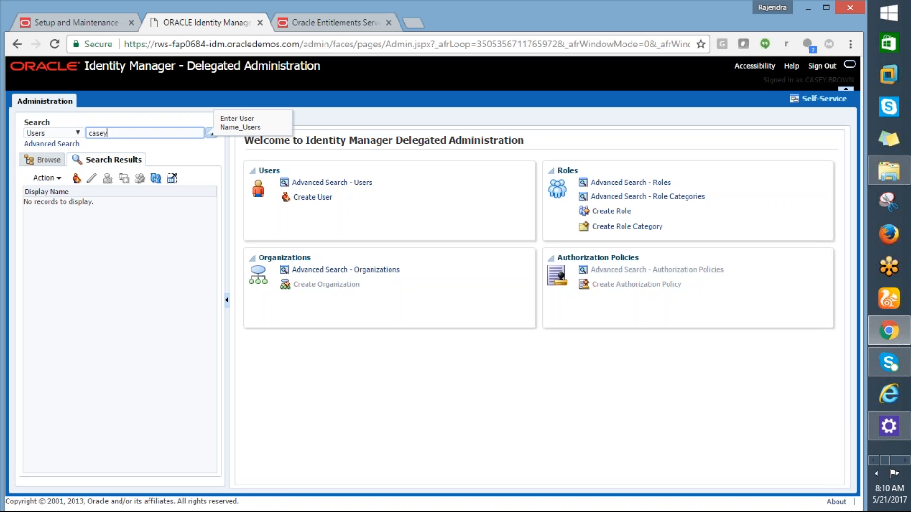
pyautogui.click(211, 133)
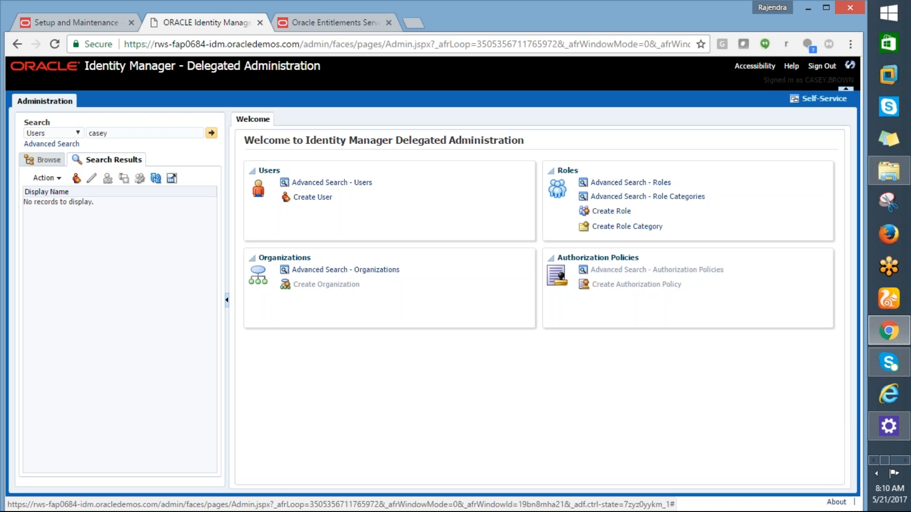
pyautogui.click(52, 202)
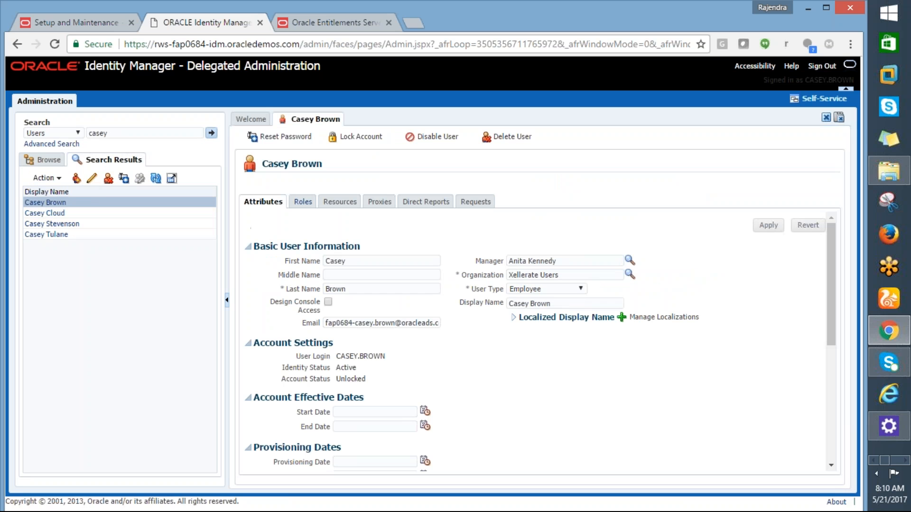
pyautogui.click(302, 202)
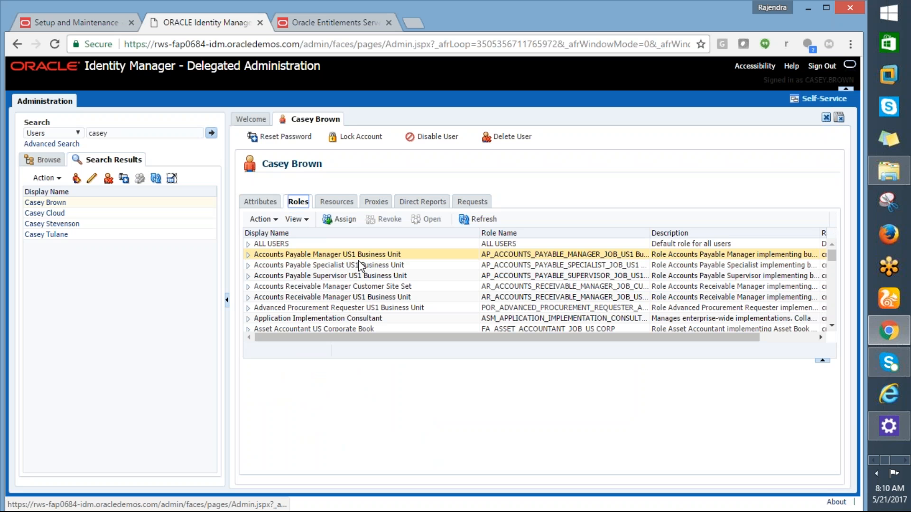
# - Start assigning a role to the implementation user and search for roles whose display name begins with "%AMD%"
pyautogui.click(396, 286)
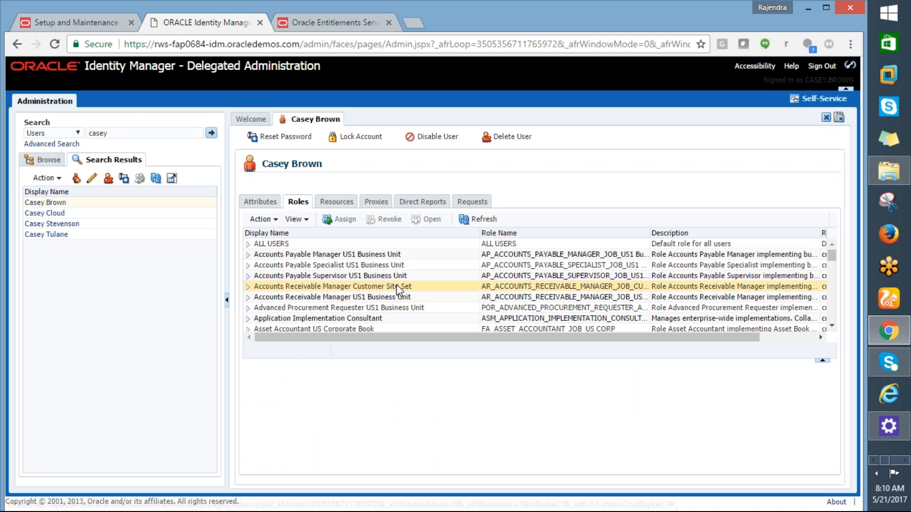
pyautogui.click(345, 218)
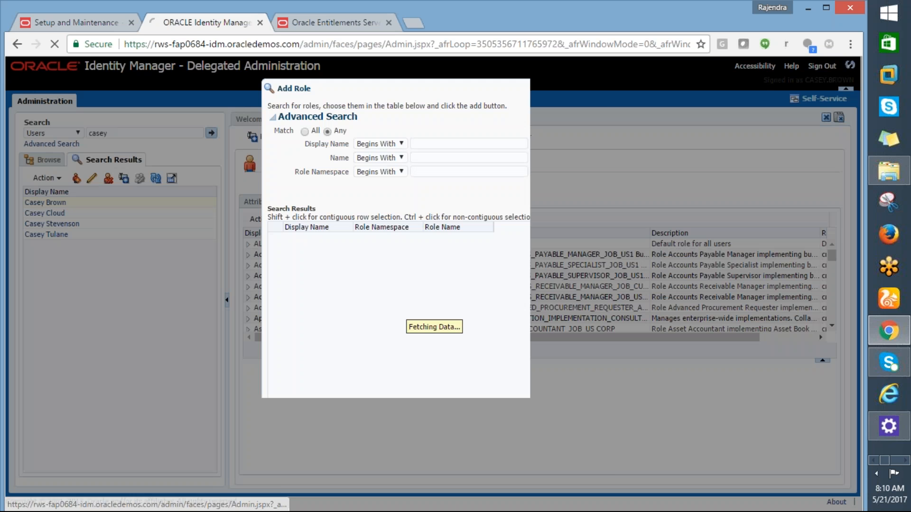
pyautogui.click(430, 144)
pyautogui.write('%AMD%')
pyautogui.click(541, 192)
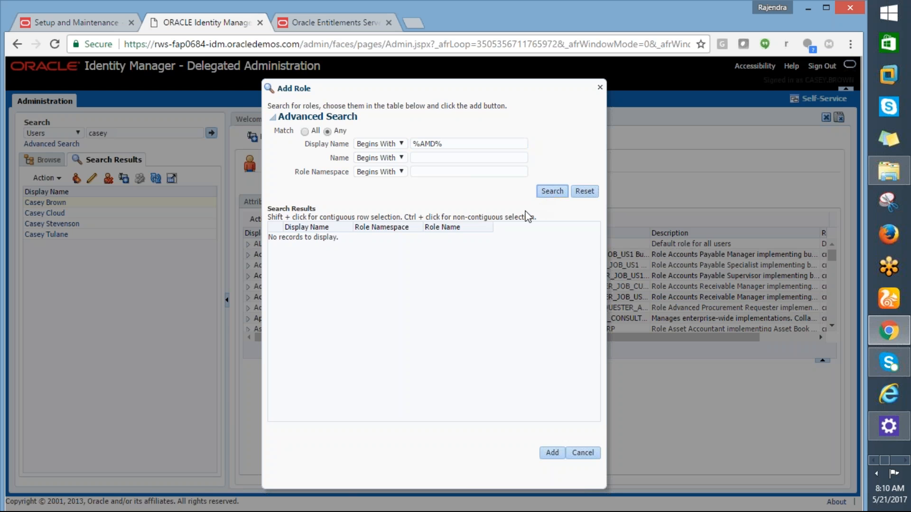
pyautogui.click(437, 144)
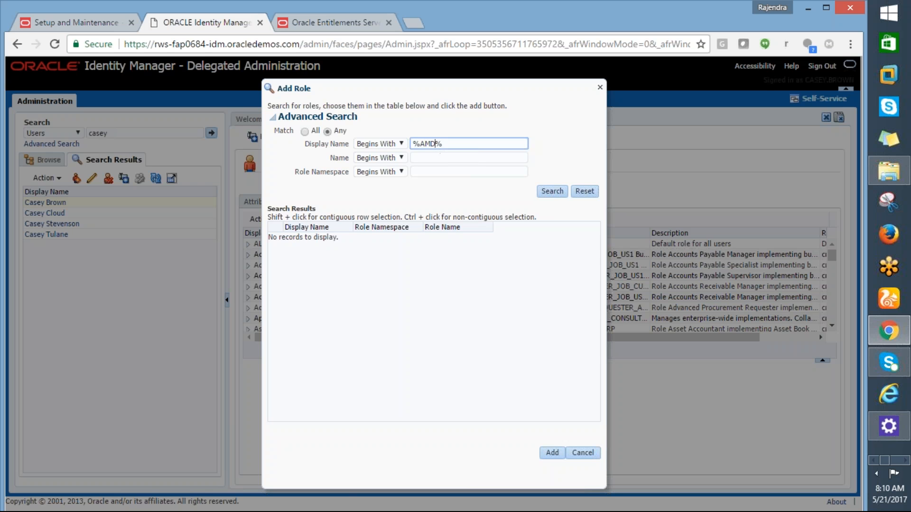
pyautogui.click(536, 189)
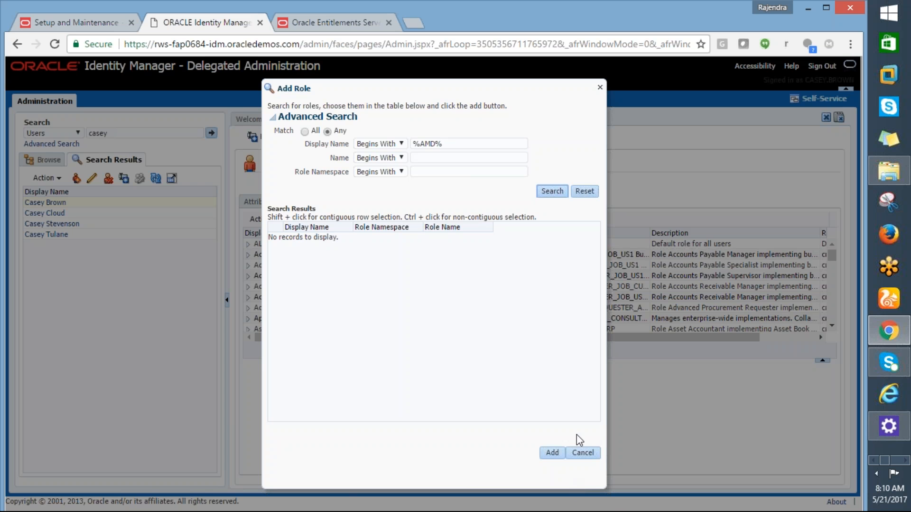
# - Repeat the role search with the display name condition set to Equals "%AMD%", and close the Add Role dialog without adding anything
pyautogui.click(403, 143)
pyautogui.click(374, 162)
pyautogui.click(548, 191)
pyautogui.click(579, 451)
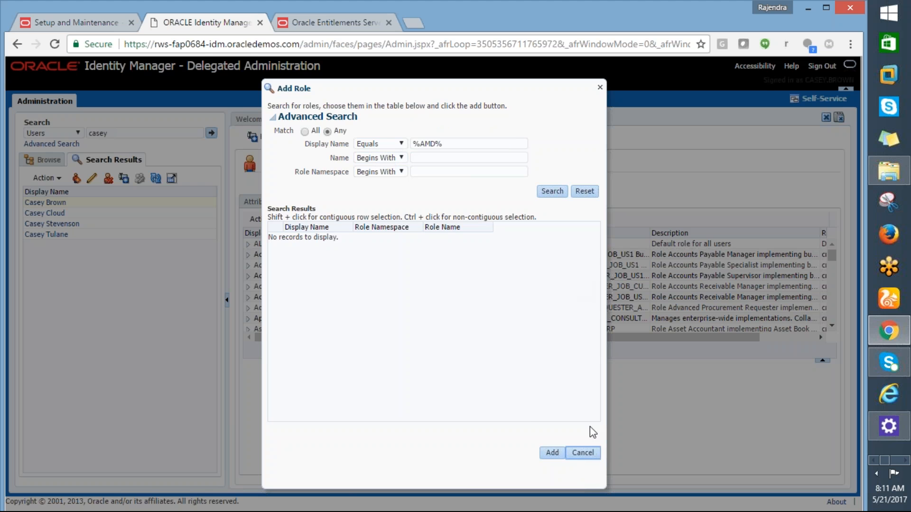
pyautogui.click(580, 452)
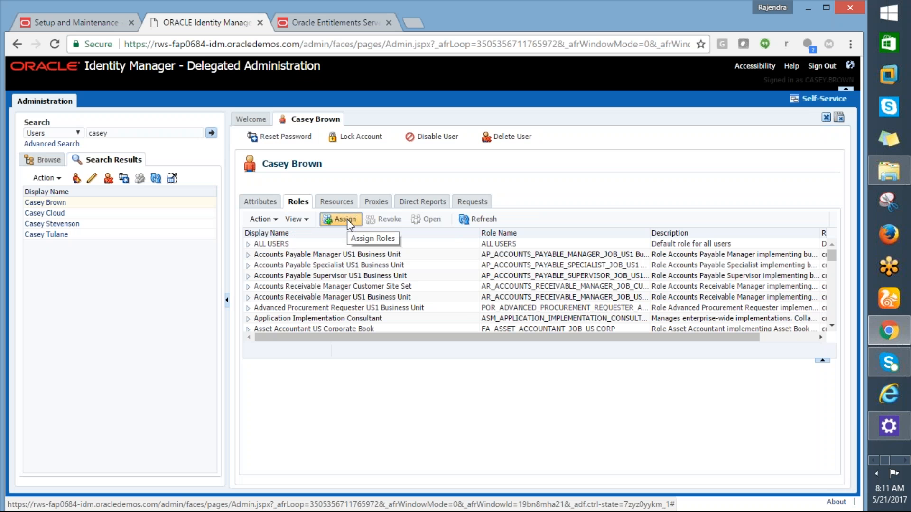
pyautogui.hotkey('alt', 'Tab')
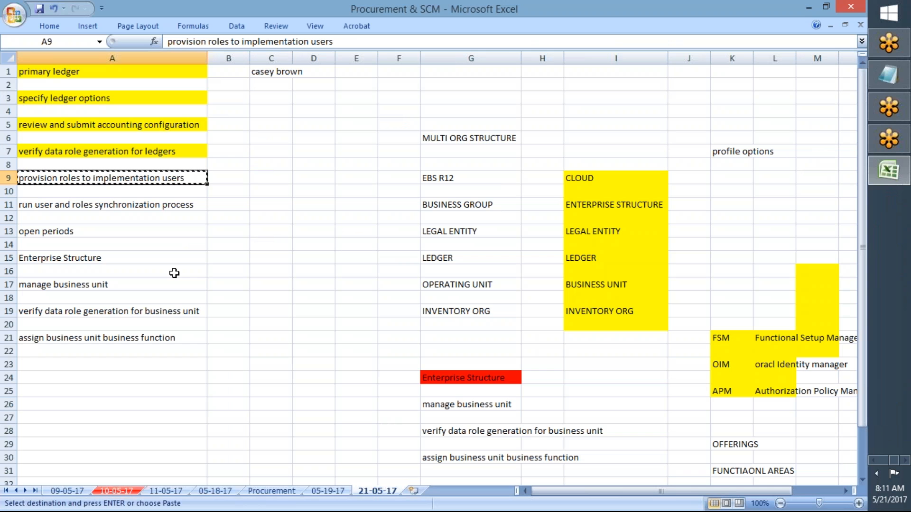
pyautogui.hotkey('alt', 'Tab')
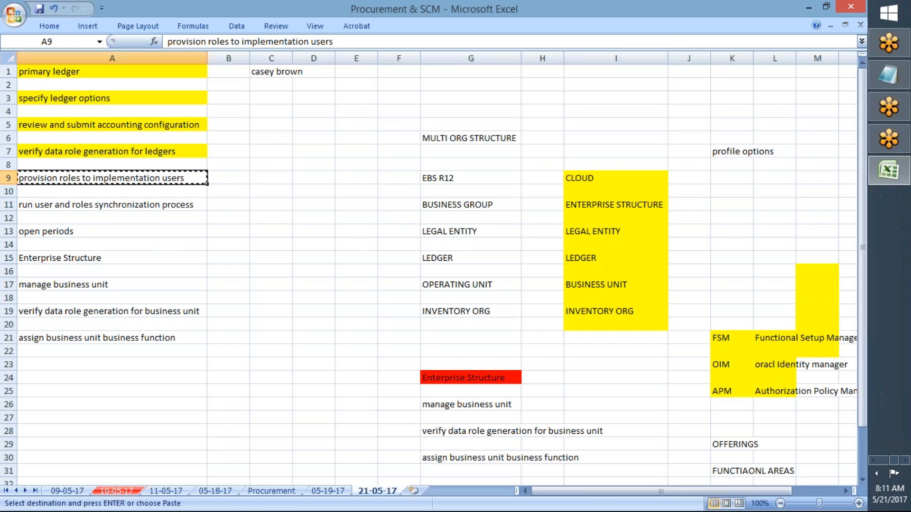
pyautogui.hotkey('alt', 'Tab')
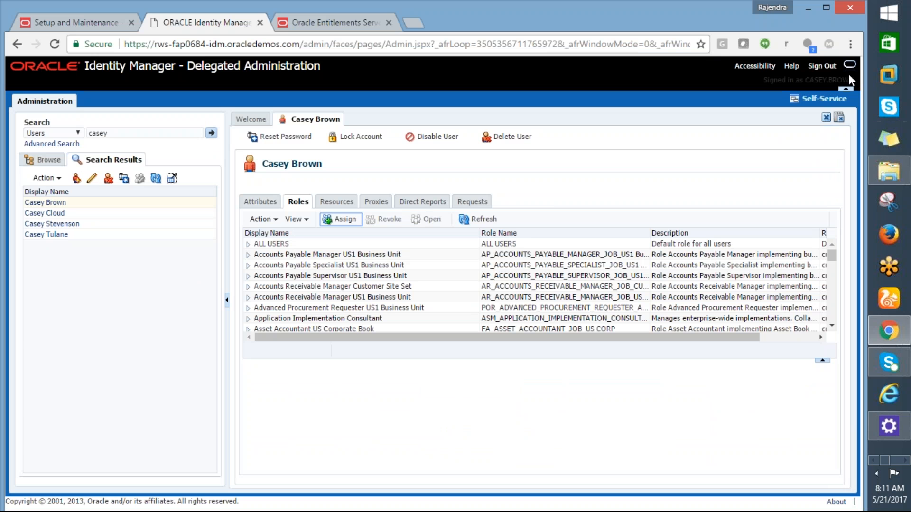
pyautogui.click(75, 22)
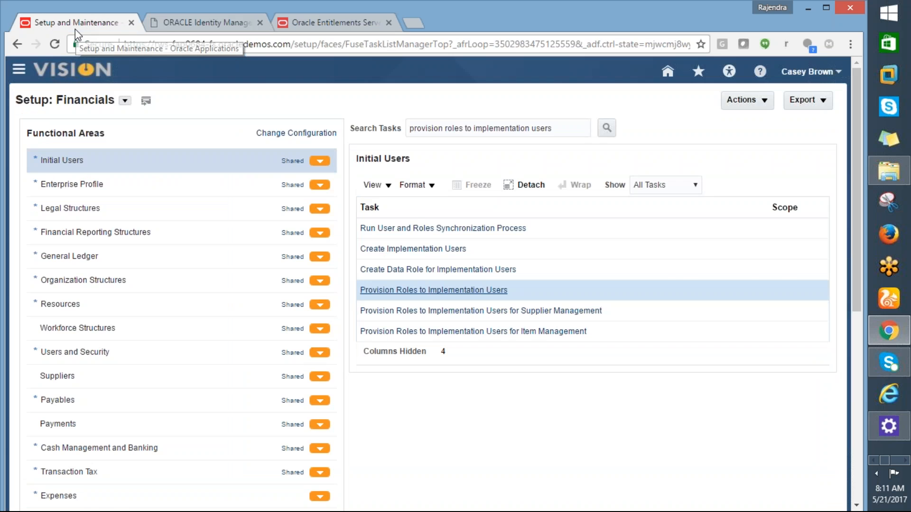
pyautogui.click(180, 27)
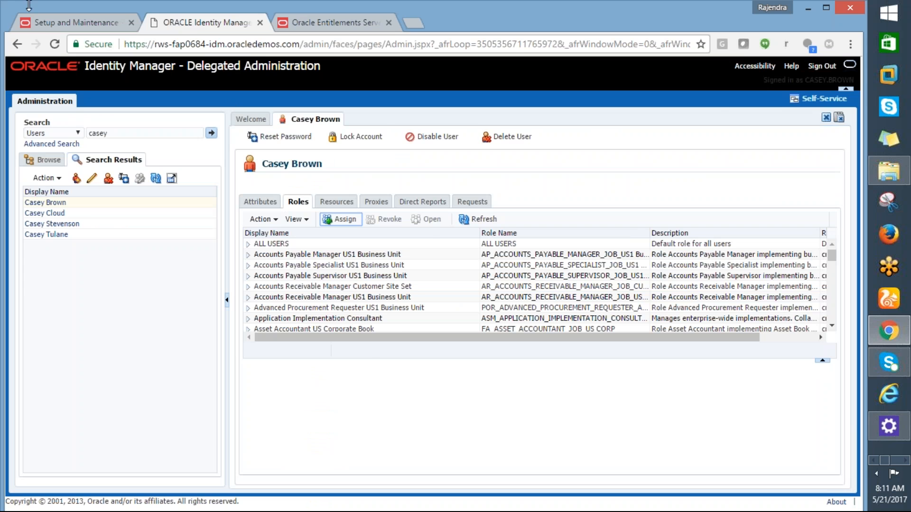
pyautogui.click(45, 24)
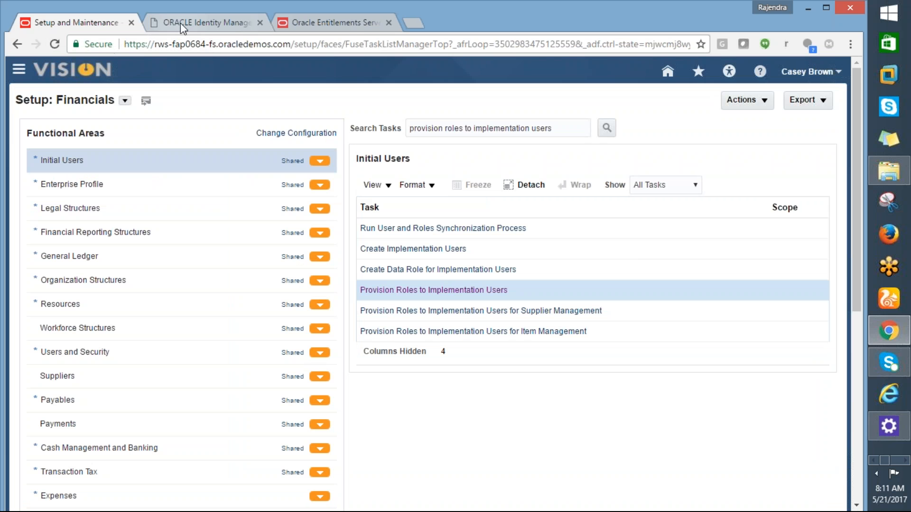
# - Switch to the Excel task list, go through the remaining tasks in A9 to A15 and copy "Enterprise Structure" from A15
pyautogui.hotkey('alt', 'Tab')
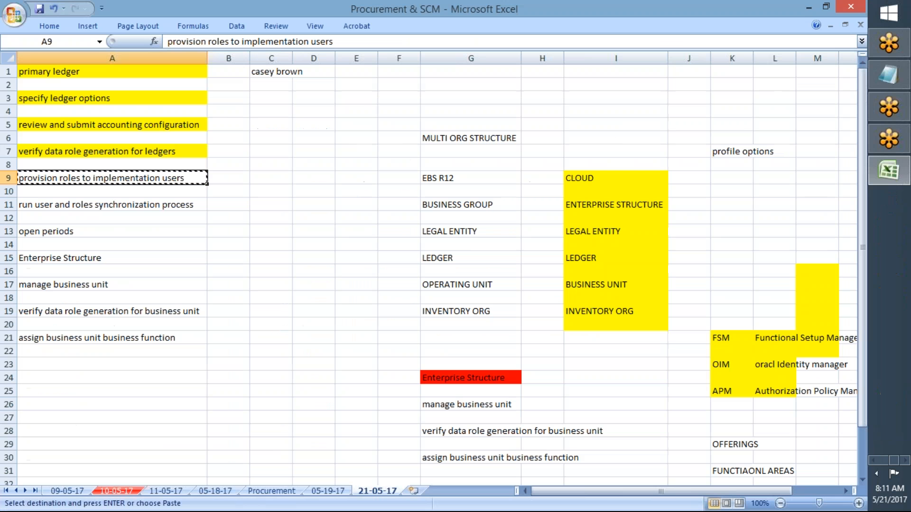
pyautogui.click(85, 208)
pyautogui.click(74, 178)
pyautogui.click(69, 208)
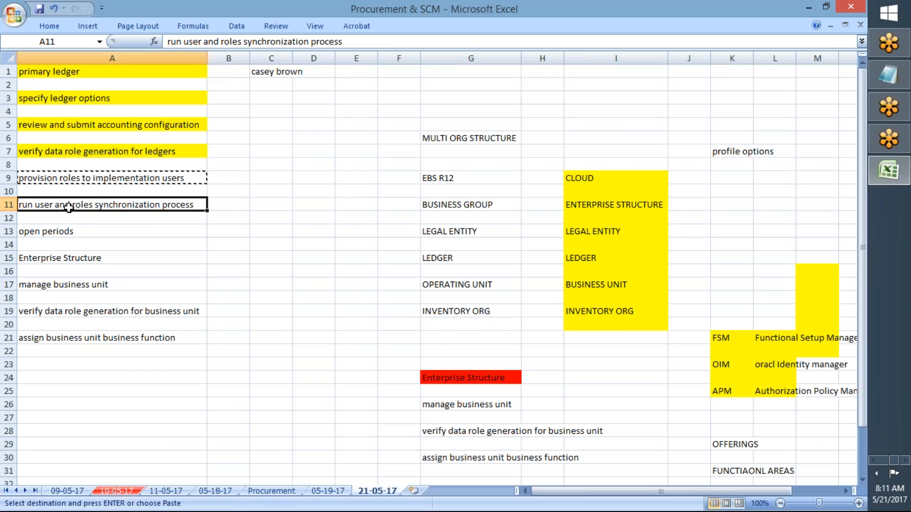
pyautogui.click(53, 231)
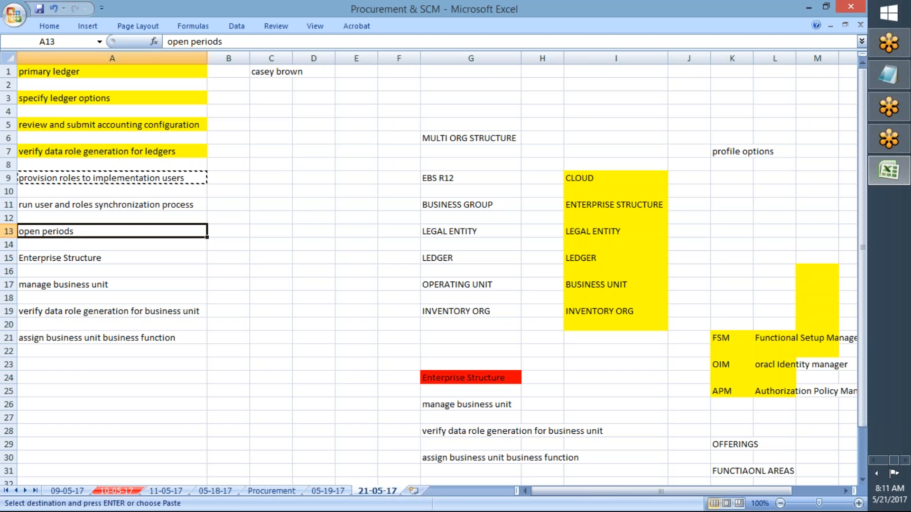
pyautogui.click(55, 259)
pyautogui.hotkey('ctrl', 'c')
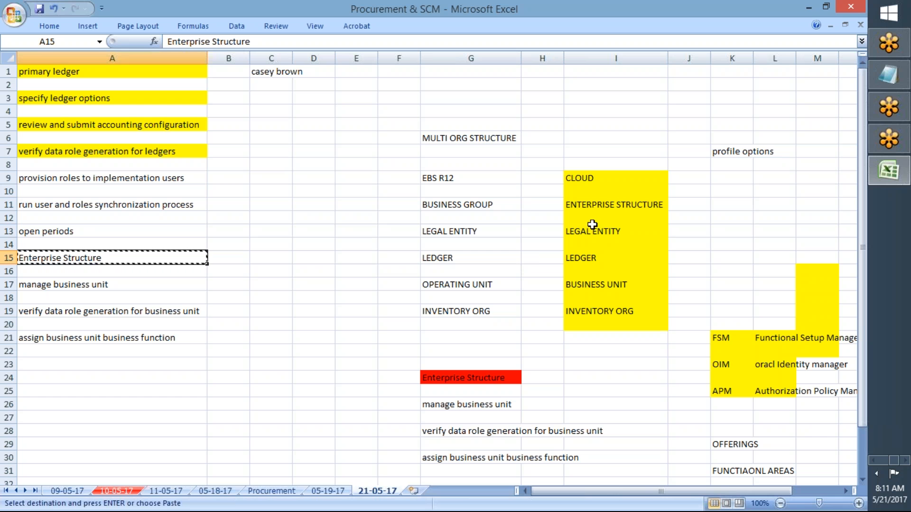
# - Apply green fill to the LEGAL ENTITY cell I13 in the multi-org structure list
pyautogui.click(591, 230)
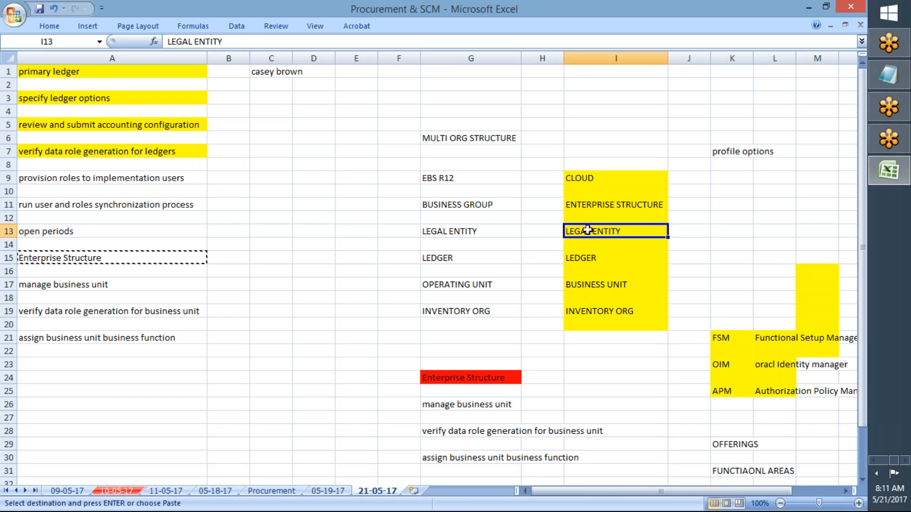
pyautogui.click(51, 26)
pyautogui.click(218, 68)
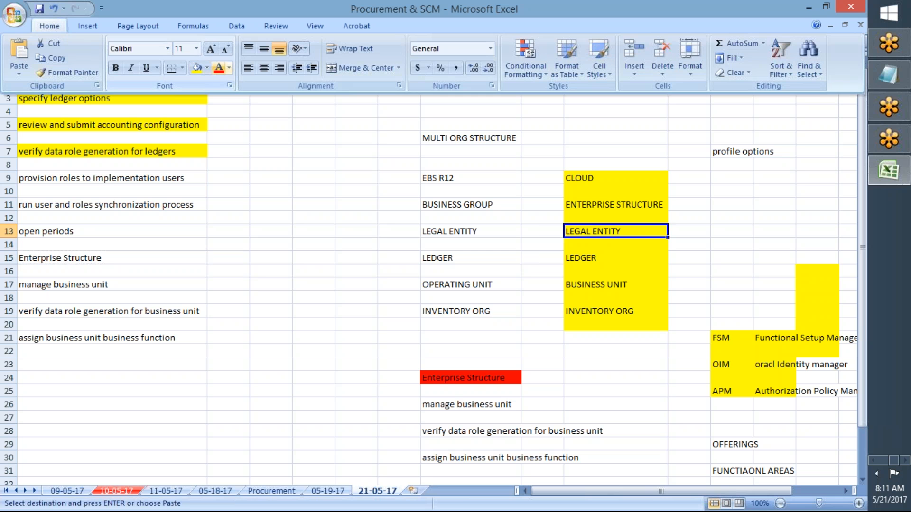
pyautogui.hotkey('ctrl', 'z')
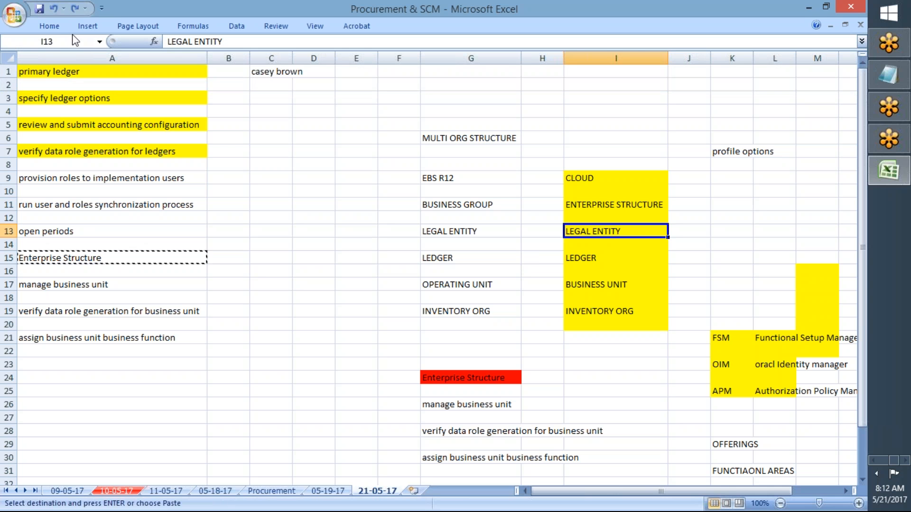
pyautogui.click(70, 27)
pyautogui.click(207, 69)
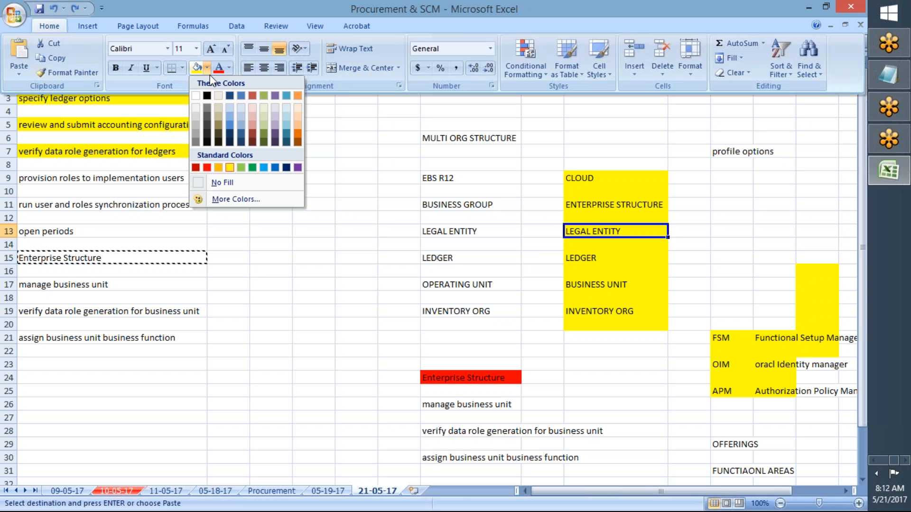
pyautogui.click(252, 168)
# - Apply the same green fill to the LEDGER cell I15 and the ENTERPRISE STRUCTURE cell I11
pyautogui.click(582, 270)
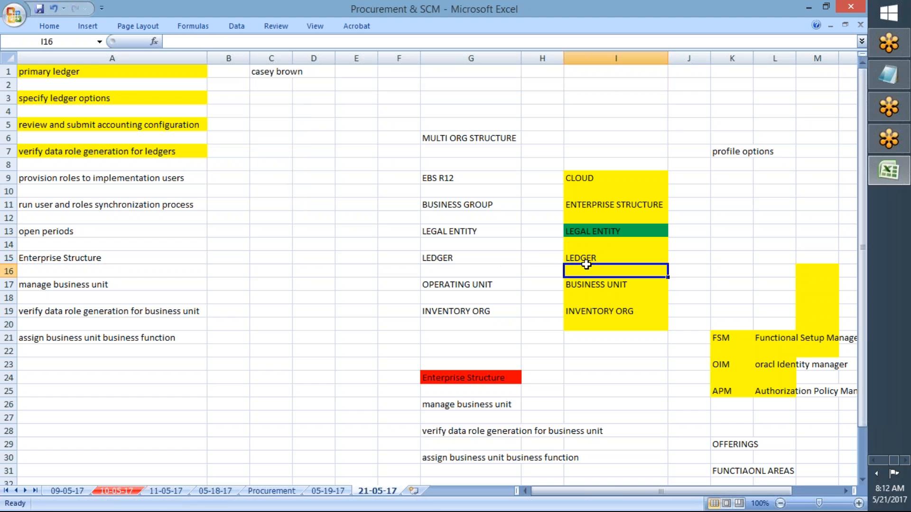
pyautogui.click(580, 258)
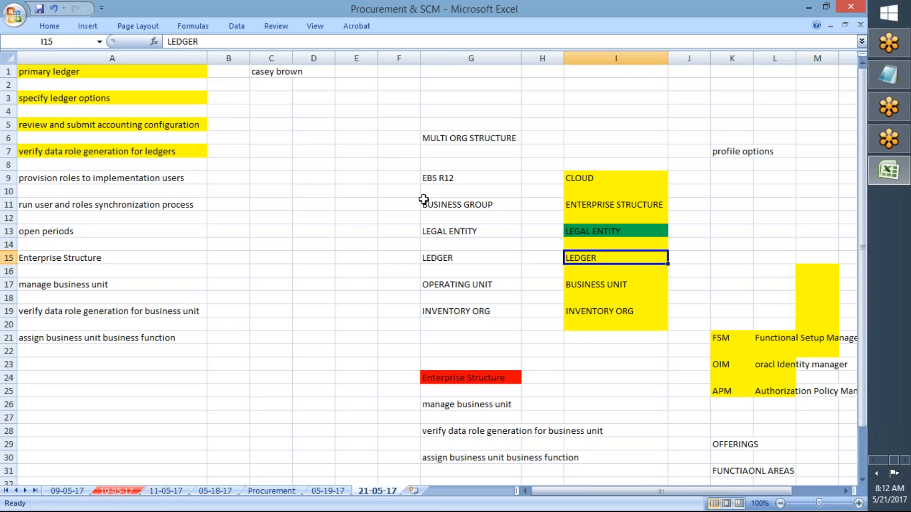
pyautogui.click(61, 27)
pyautogui.click(196, 68)
pyautogui.click(575, 213)
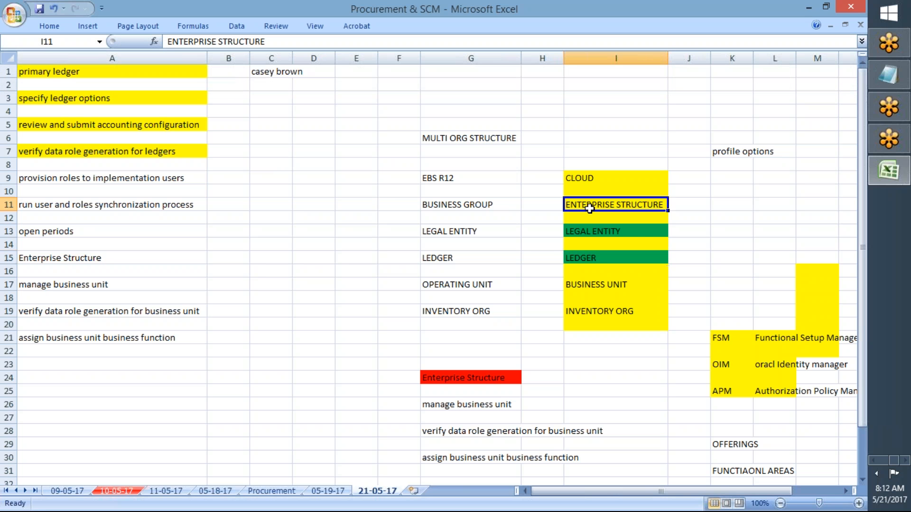
pyautogui.click(45, 27)
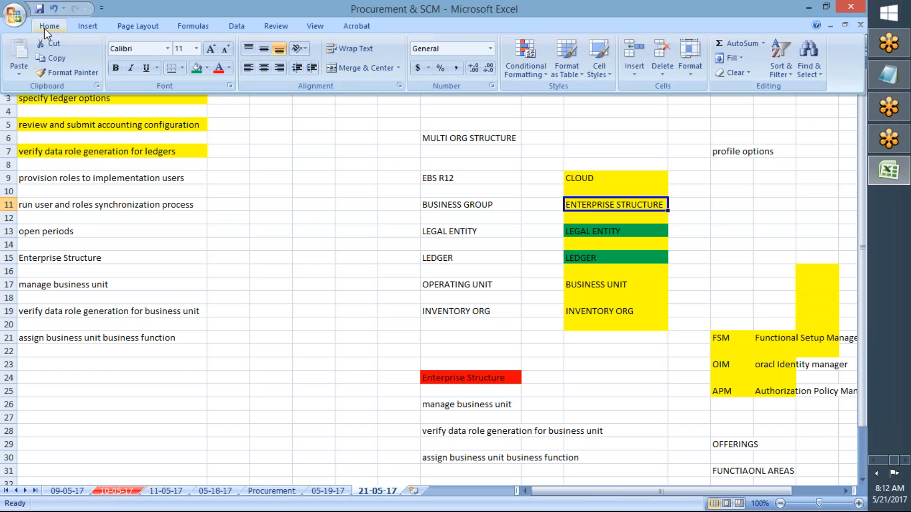
pyautogui.click(196, 68)
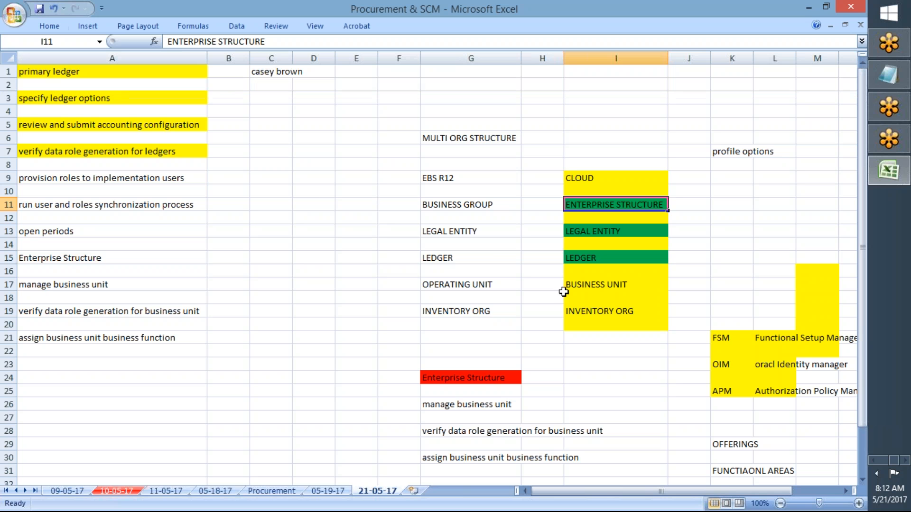
# - Switch to the Setup and Maintenance page in Chrome and replace the task search text with "%MANAGE%HCM%"
pyautogui.click(608, 284)
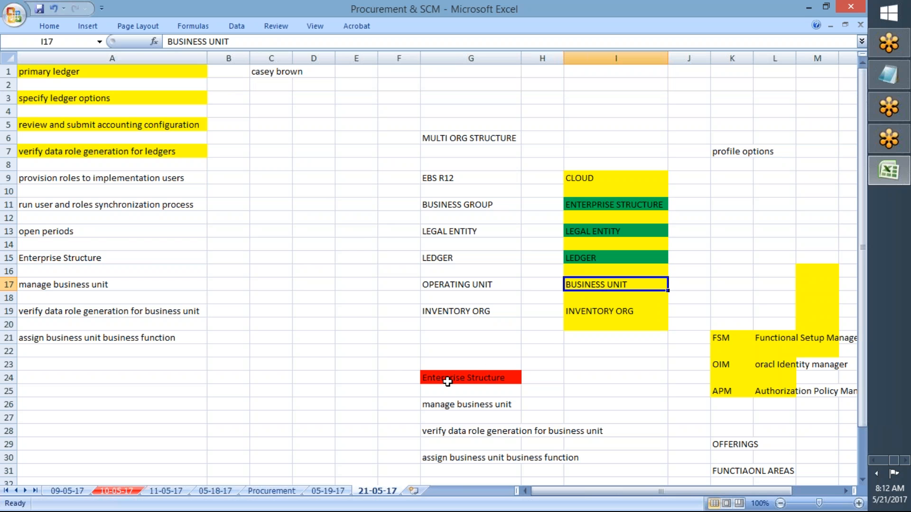
pyautogui.press('F4')
pyautogui.hotkey('alt', 'Tab')
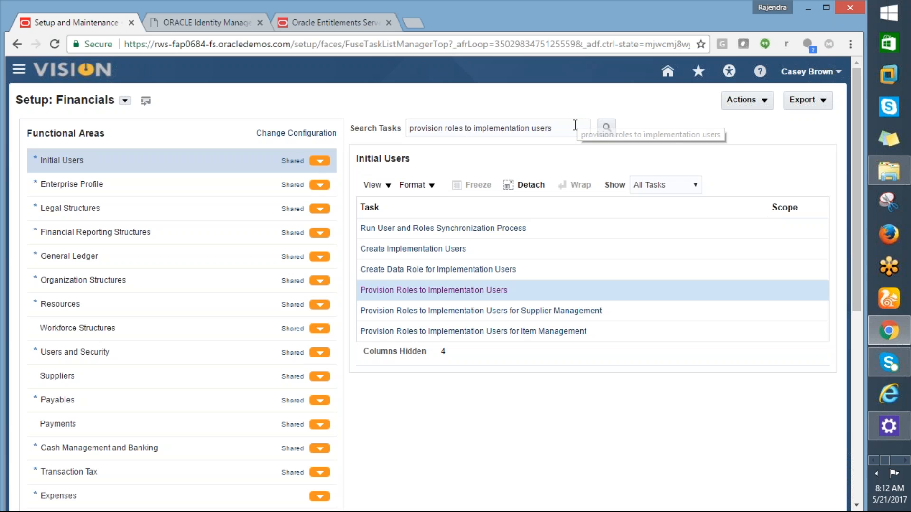
pyautogui.moveTo(575, 125); pyautogui.dragTo(408, 128)
pyautogui.write('%')
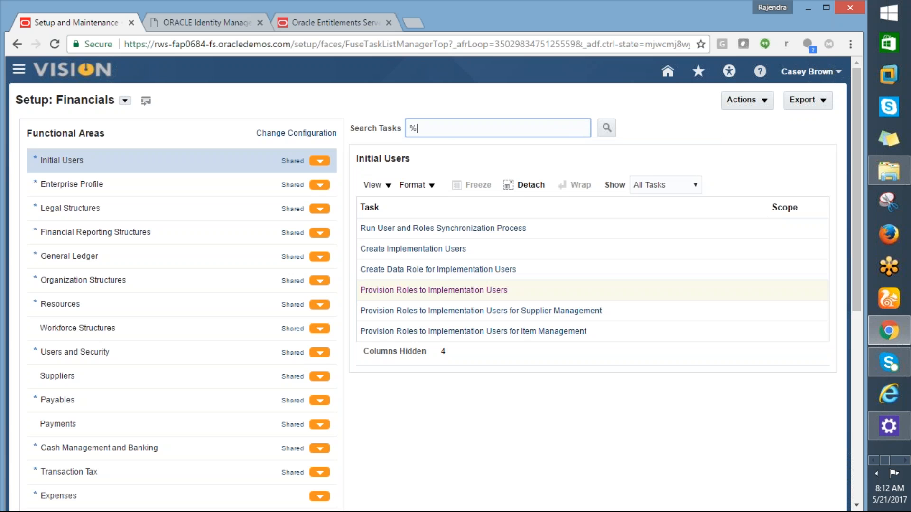
pyautogui.write('MANAGE%HCM%')
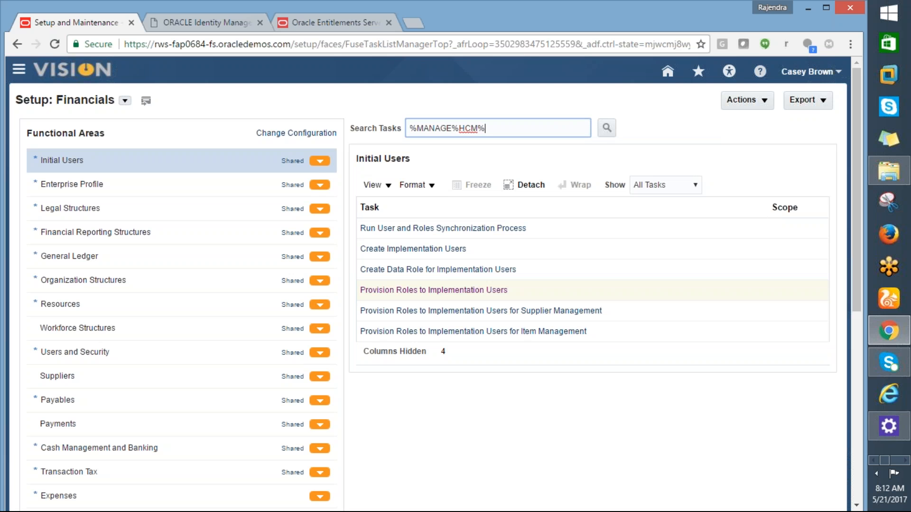
# - Change the task search text to "%MANAGE%ENTERPRISE%" and run the search
pyautogui.press('BackSpace')
pyautogui.press('BackSpace')
pyautogui.press('BackSpace')
pyautogui.press('BackSpace')
pyautogui.write('ENTERPRISE%')
pyautogui.click(607, 128)
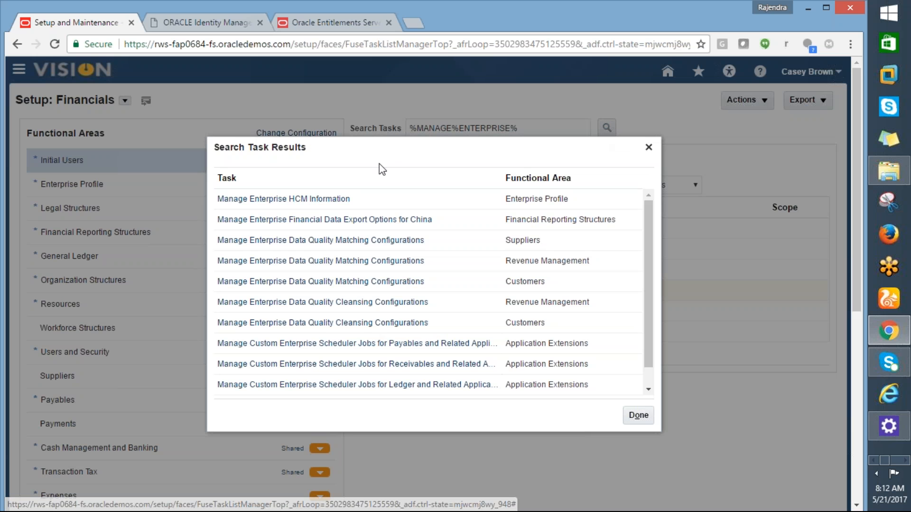
# - Open the Manage Enterprise HCM Information task and show the edit options for the 01 InFusion Corporation enterprise record
pyautogui.click(300, 200)
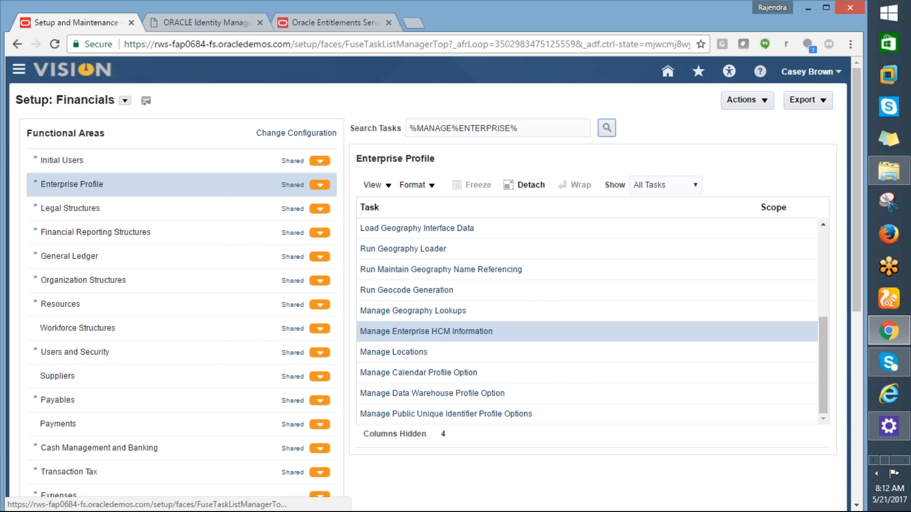
pyautogui.click(393, 334)
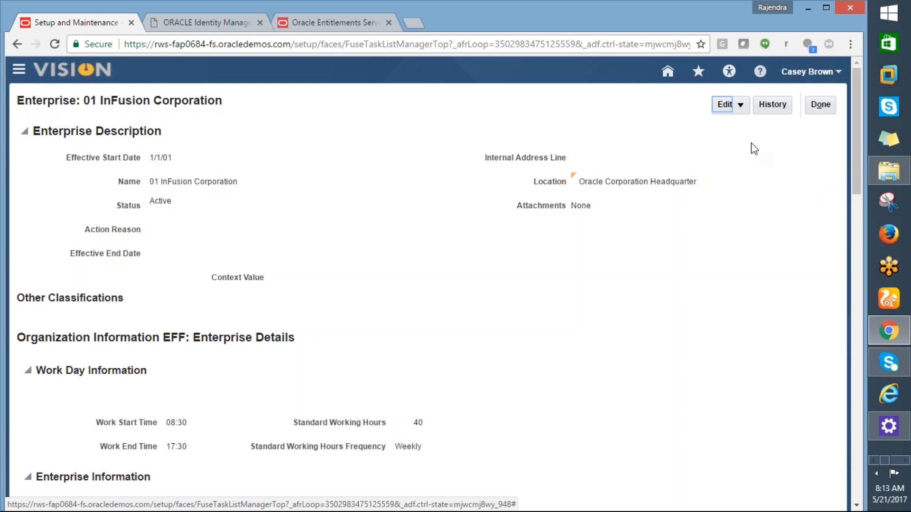
pyautogui.click(743, 106)
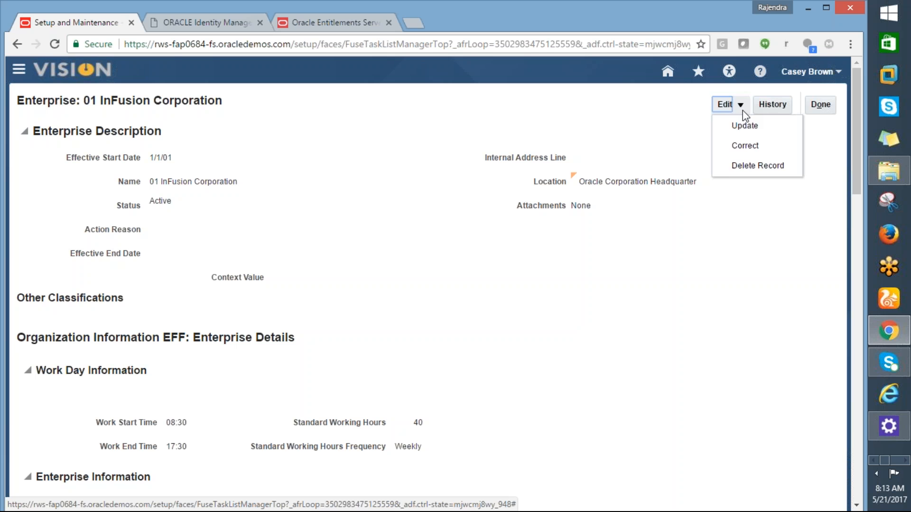
pyautogui.moveTo(856, 185)
pyautogui.mouseDown()
pyautogui.moveTo(864, 395)
pyautogui.moveTo(849, 191)
pyautogui.mouseUp()
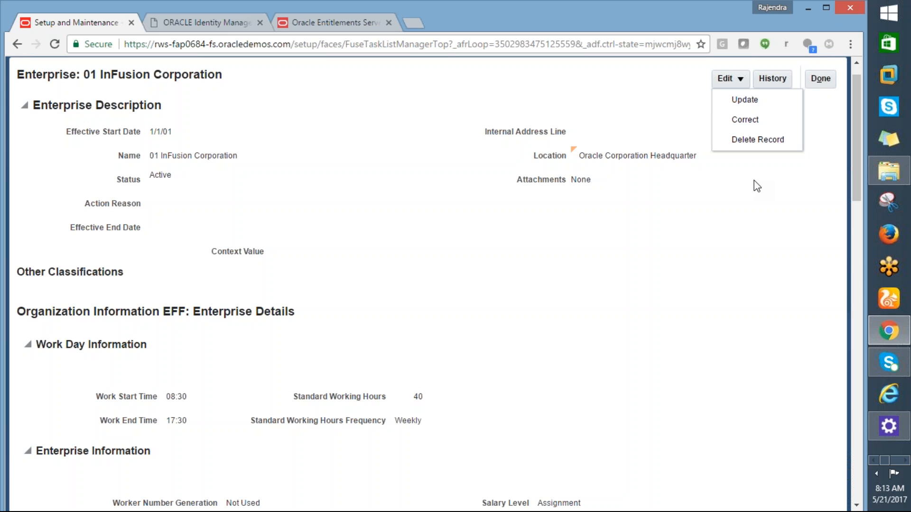
# - Switch to the Excel workbook and review the cloud structure cells from ENTERPRISE STRUCTURE down to BUSINESS UNIT
pyautogui.hotkey('alt', 'Tab')
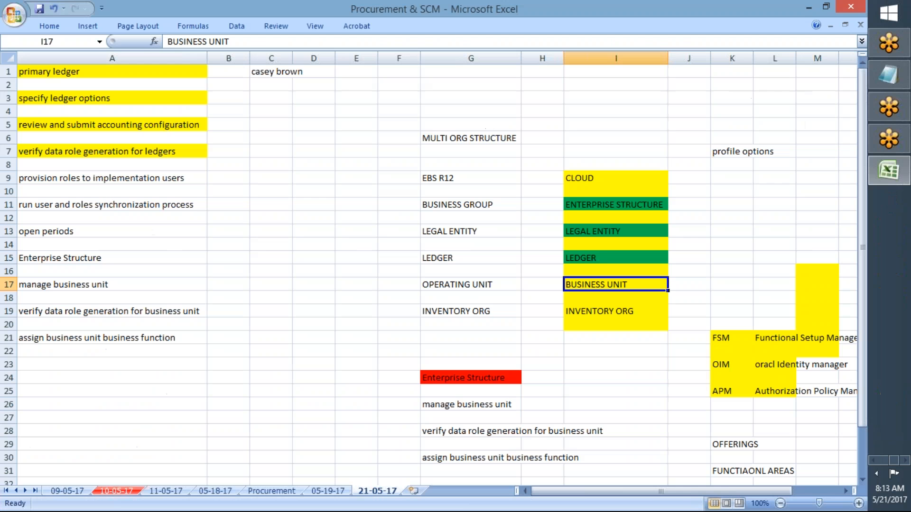
pyautogui.click(616, 205)
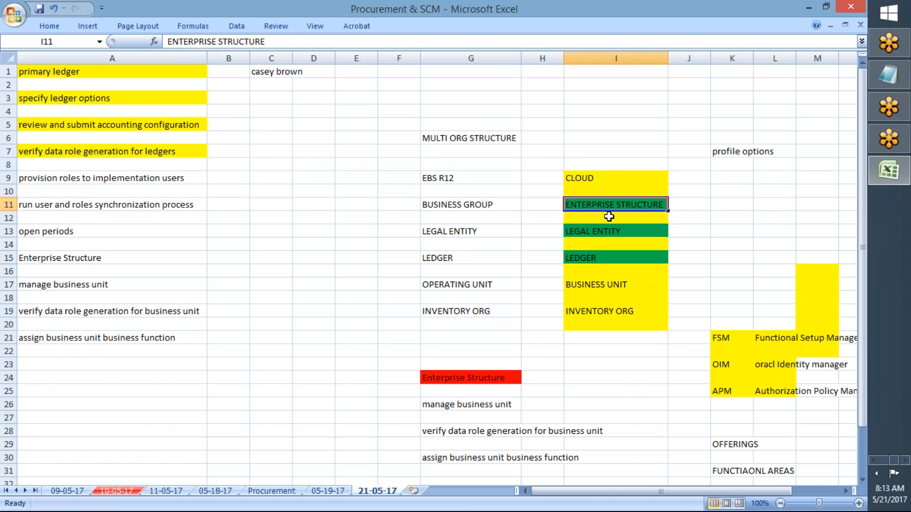
pyautogui.click(592, 232)
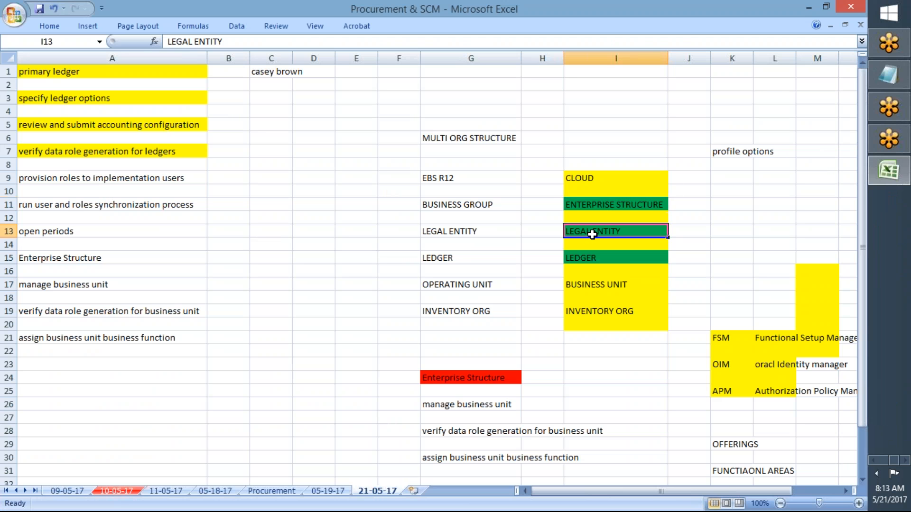
pyautogui.click(587, 257)
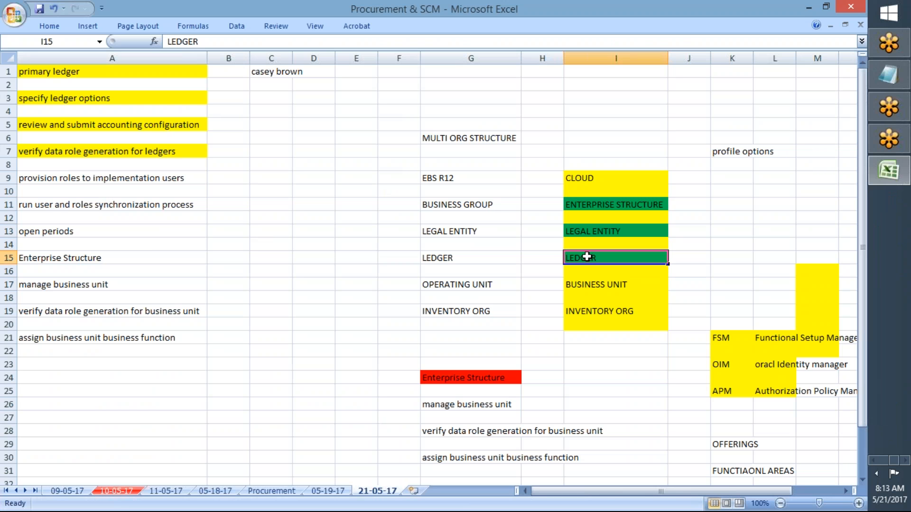
pyautogui.click(577, 285)
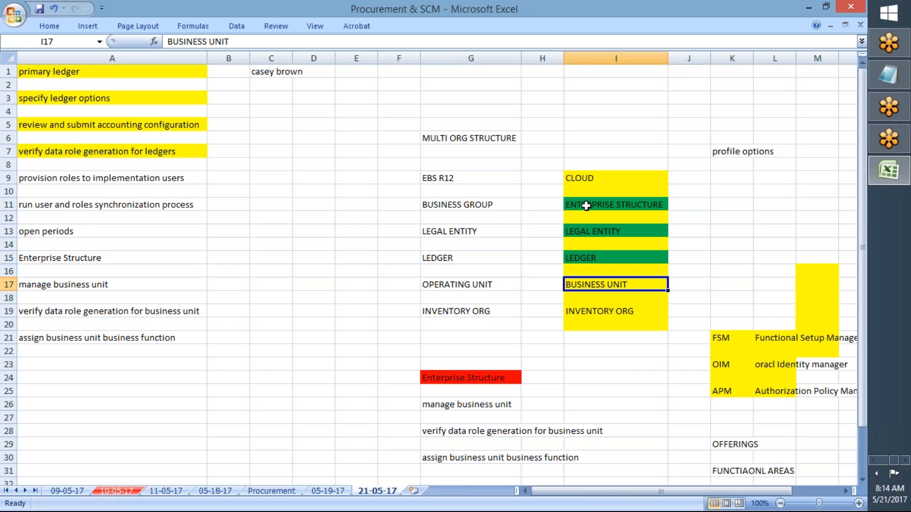
# - Enter "TCS GROUP" in cell L11 as the example for the enterprise structure row
pyautogui.click(747, 194)
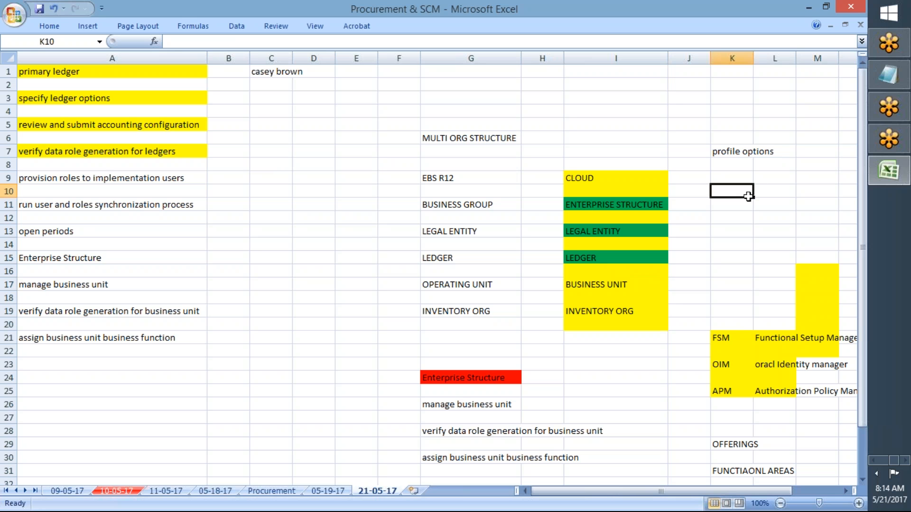
pyautogui.press('Right')
pyautogui.press('Right')
pyautogui.press('Right')
pyautogui.press('Left')
pyautogui.press('Left')
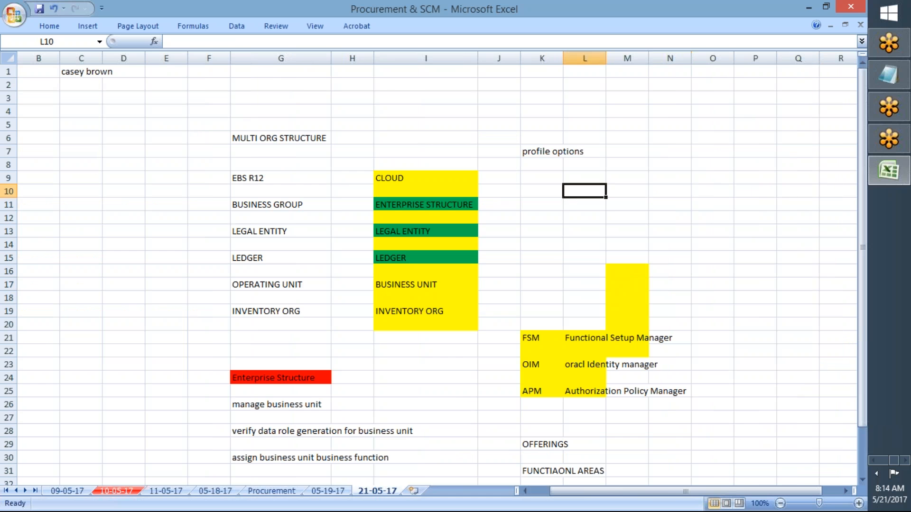
pyautogui.press('Left')
pyautogui.press('Down')
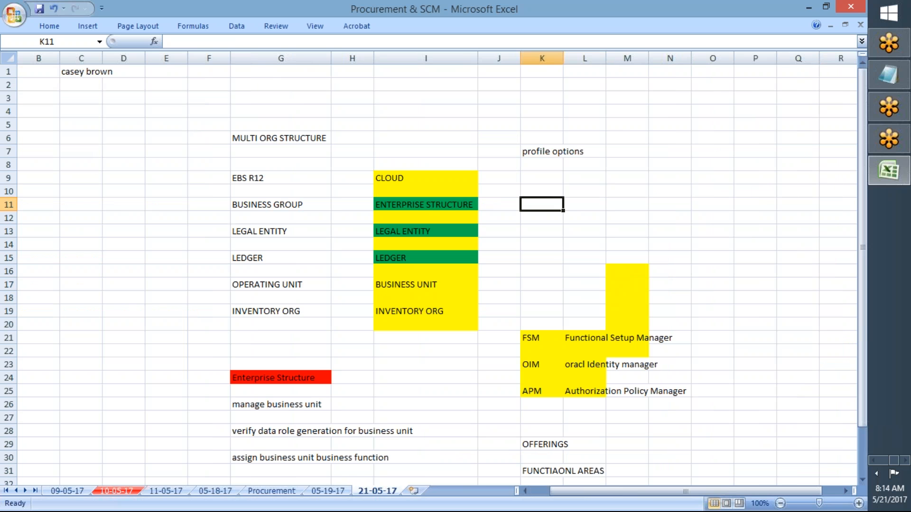
pyautogui.press('Right')
pyautogui.write('TCS GROUP')
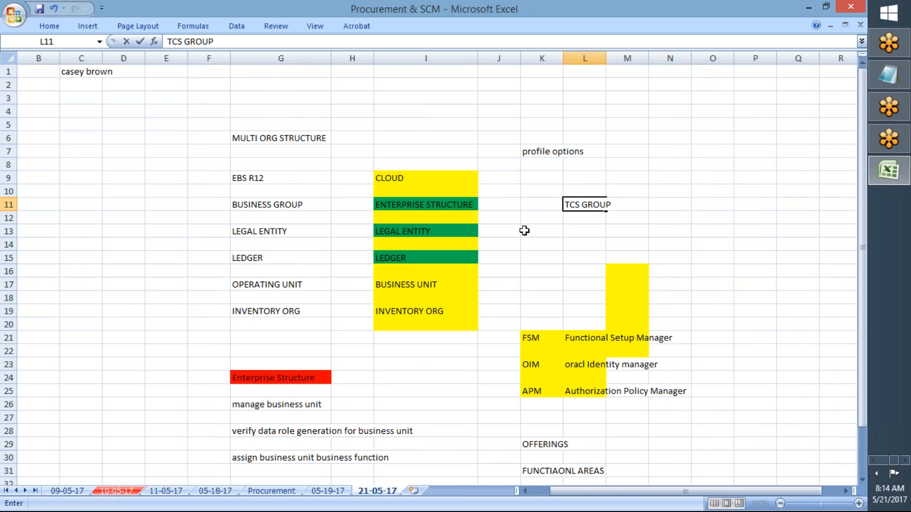
# - Enter the example legal entities "TCS LTD" in K13, "TCS CORP" in M13 and "TCS LLC" in O13
pyautogui.click(525, 230)
pyautogui.write('TCS LTD')
pyautogui.press('Tab')
pyautogui.press('Tab')
pyautogui.write('TCS OC')
pyautogui.press('BackSpace')
pyautogui.write('R')
pyautogui.press('BackSpace')
pyautogui.press('BackSpace')
pyautogui.write('CORP')
pyautogui.press('Tab')
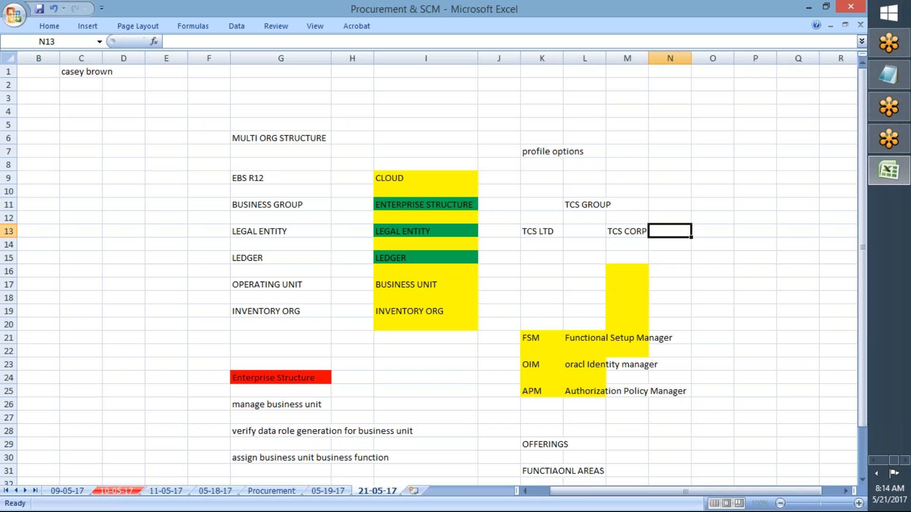
pyautogui.press('Tab')
pyautogui.write('TCS')
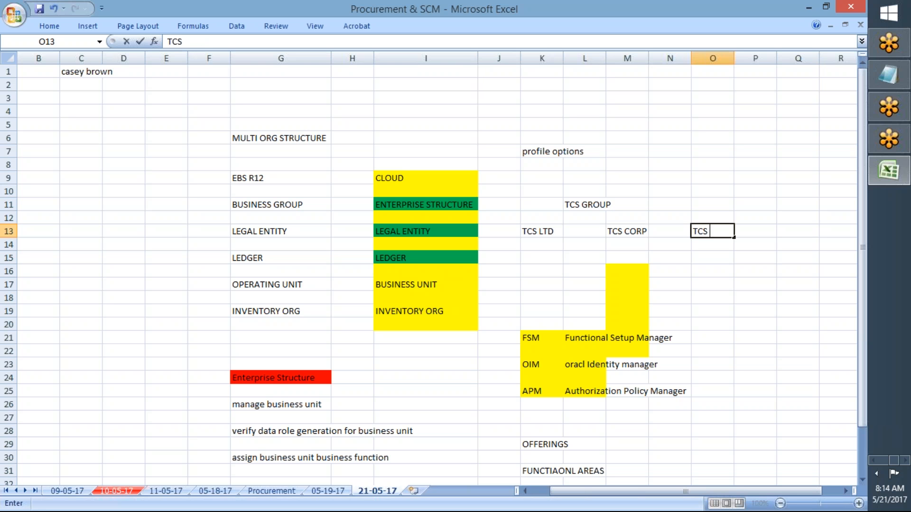
pyautogui.write(' LLC')
pyautogui.press('Return')
pyautogui.press('Return')
# - Enter "TCS INDIA LEDGER" in cell K15 as the example ledger under TCS LTD
pyautogui.write('T')
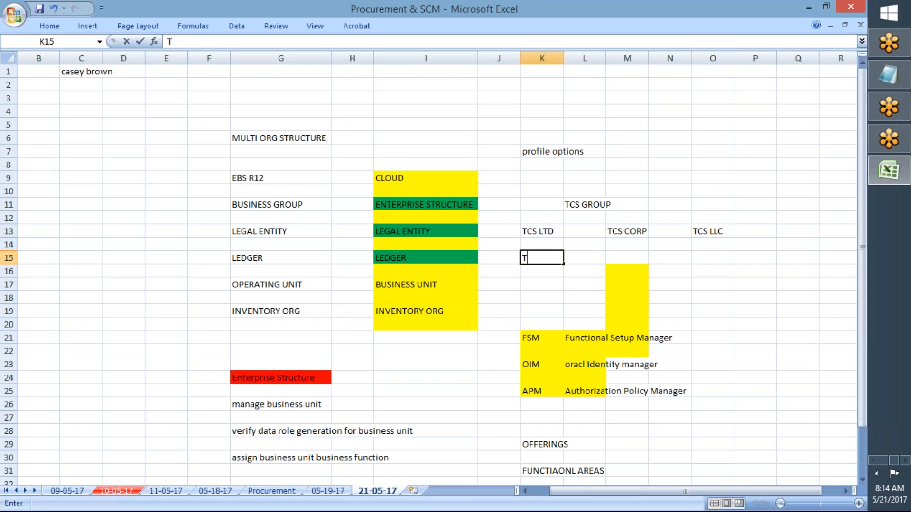
pyautogui.write('CS INDIA  LEDGER')
pyautogui.press('Tab')
pyautogui.press('Tab')
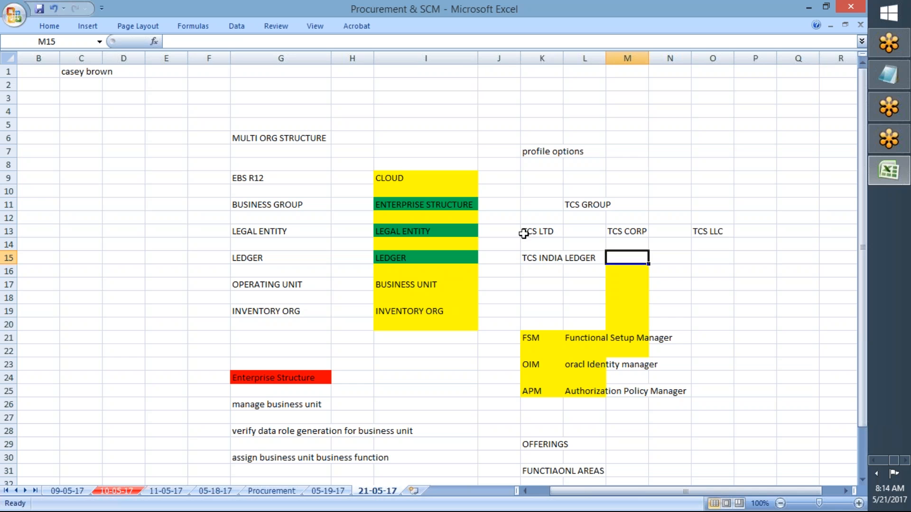
pyautogui.click(544, 295)
pyautogui.click(539, 284)
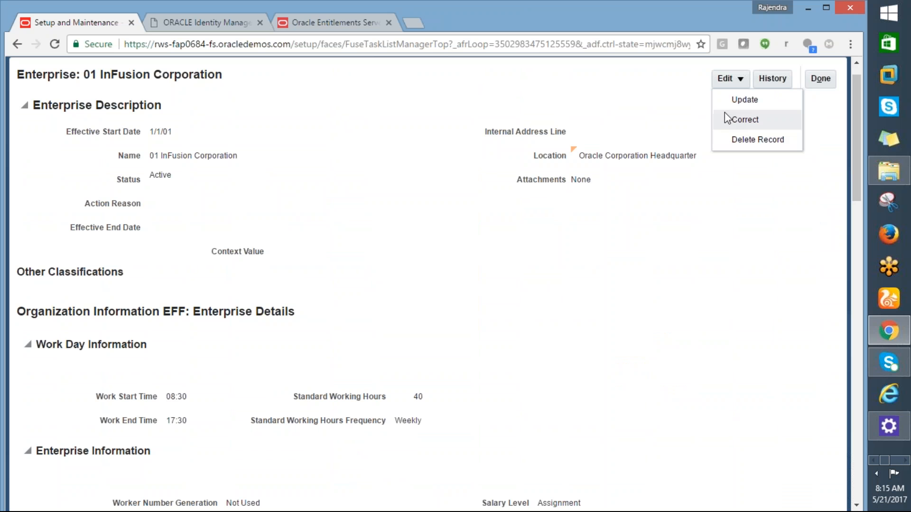
# - Switch to Chrome, close the enterprise record and reopen the Manage Enterprise HCM Information task
pyautogui.moveTo(856, 155); pyautogui.dragTo(855, 140)
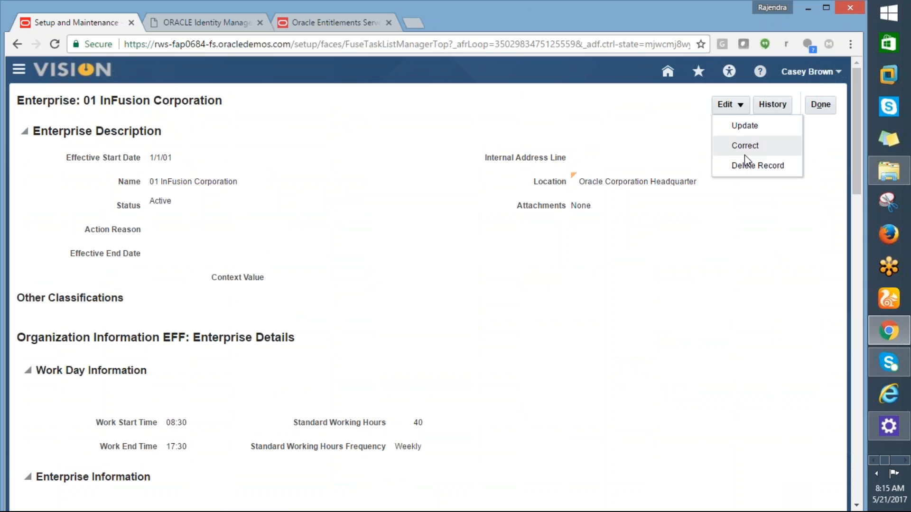
pyautogui.click(828, 110)
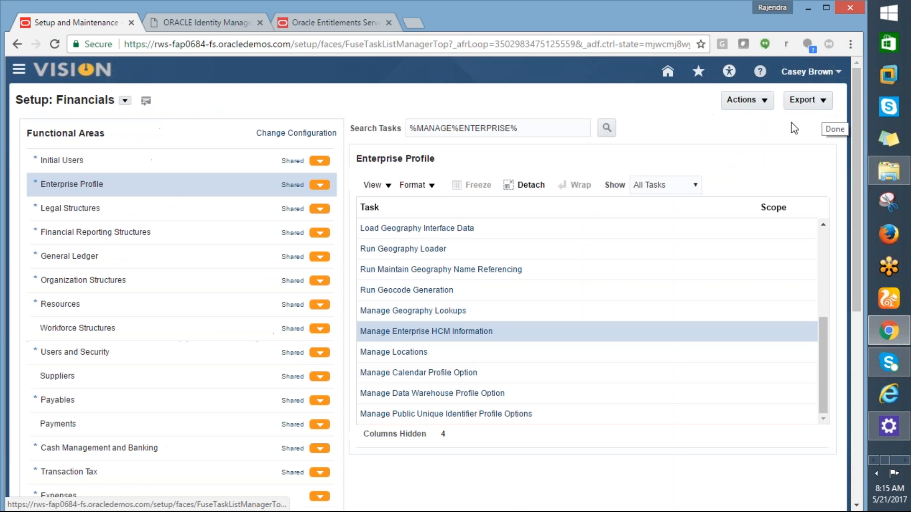
pyautogui.click(406, 332)
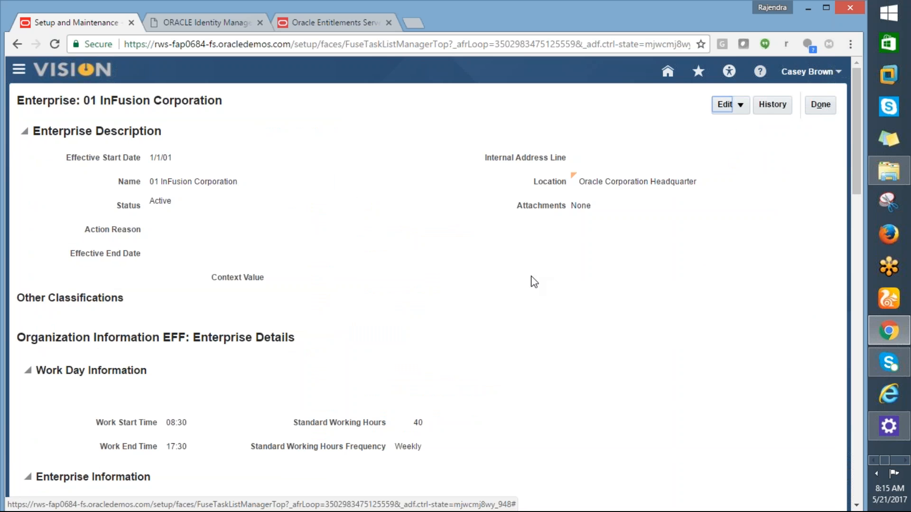
# - Update the 01 InFusion Corporation enterprise record with effective start date 5/21/17 and submit the request
pyautogui.moveTo(857, 194); pyautogui.dragTo(889, 242)
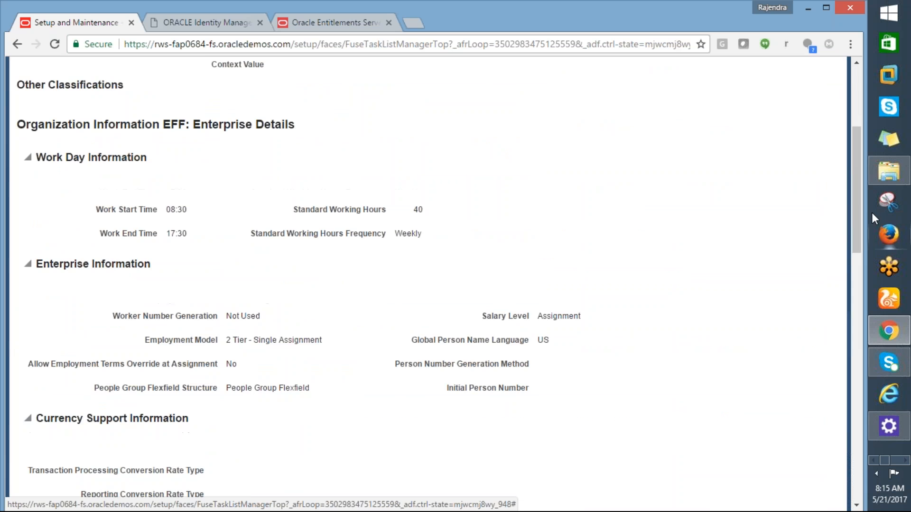
pyautogui.moveTo(861, 205); pyautogui.dragTo(867, 150)
pyautogui.click(745, 93)
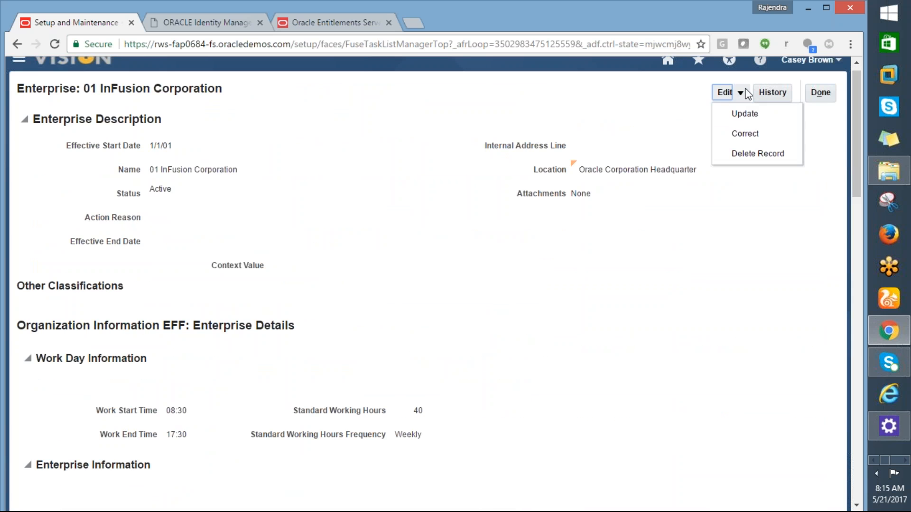
pyautogui.click(738, 116)
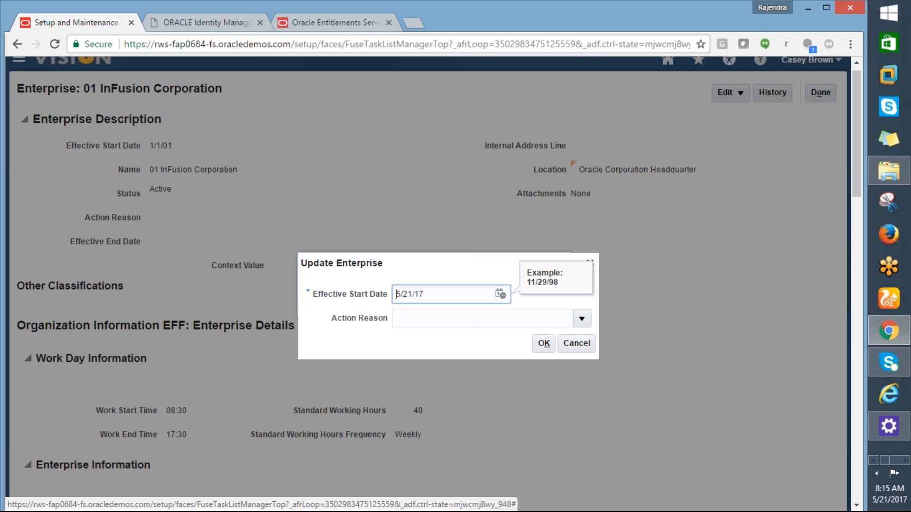
pyautogui.click(544, 346)
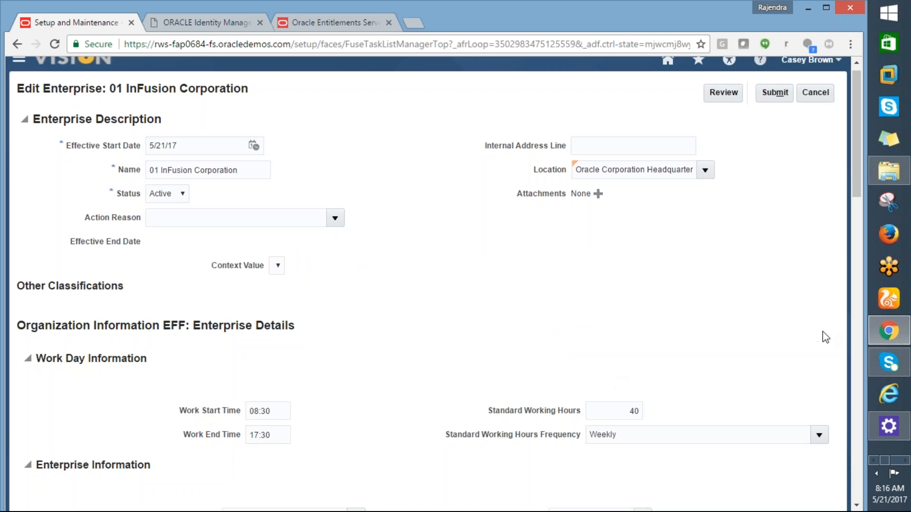
pyautogui.moveTo(866, 164); pyautogui.dragTo(870, 117)
pyautogui.click(768, 103)
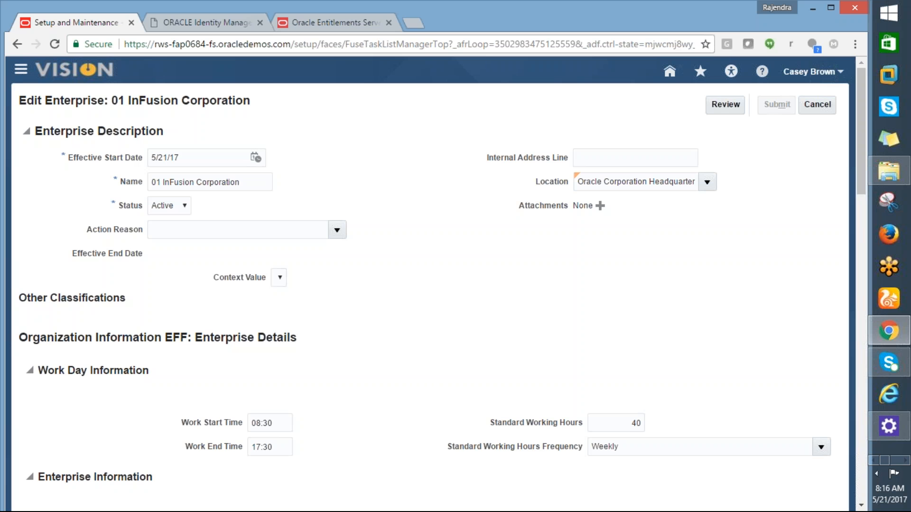
# - Switch to Excel and review the column A task list, from the ledger tasks to the business unit function assignment
pyautogui.hotkey('alt', 'Tab')
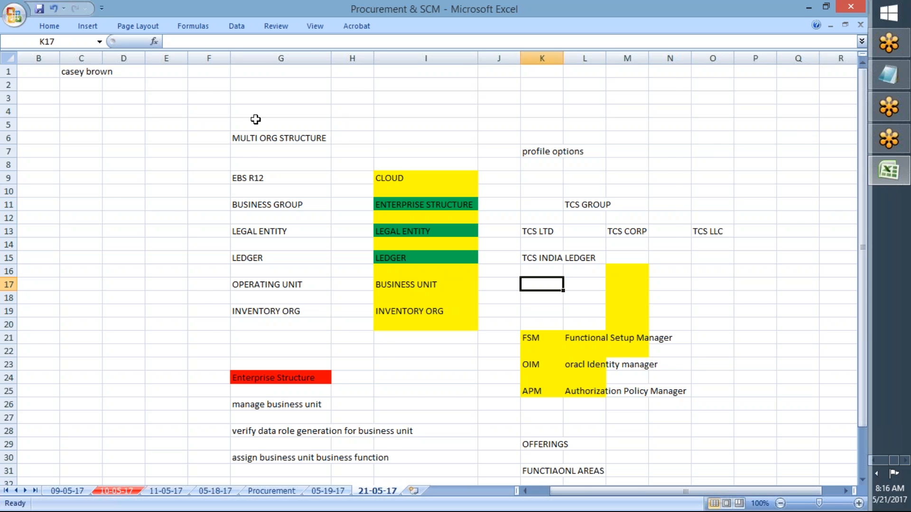
pyautogui.click(82, 98)
pyautogui.press('Left')
pyautogui.press('Left')
pyautogui.press('Down')
pyautogui.press('Down')
pyautogui.press('Down')
pyautogui.press('Down')
pyautogui.press('Down')
pyautogui.press('Down')
pyautogui.press('Down')
pyautogui.press('Down')
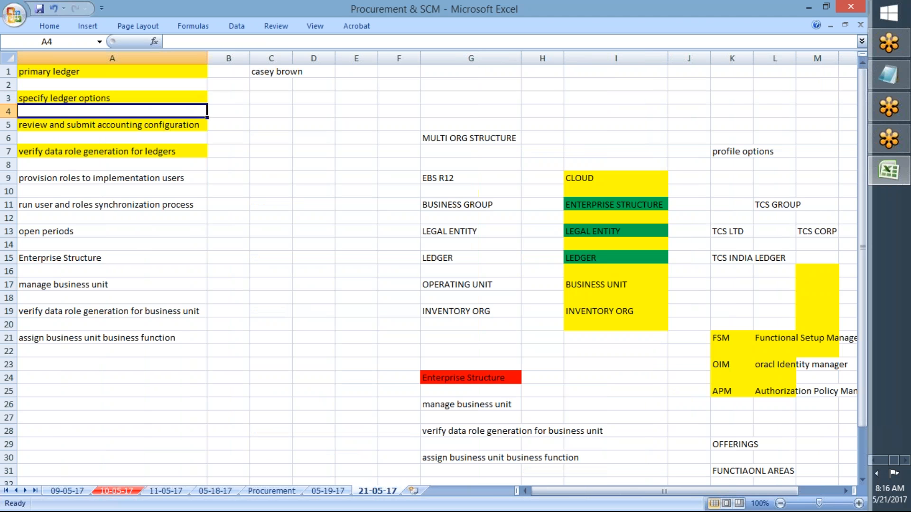
pyautogui.press('Down')
pyautogui.press('Down')
pyautogui.press('Down')
pyautogui.press('Down')
pyautogui.press('Down')
pyautogui.press('Down')
pyautogui.press('Down')
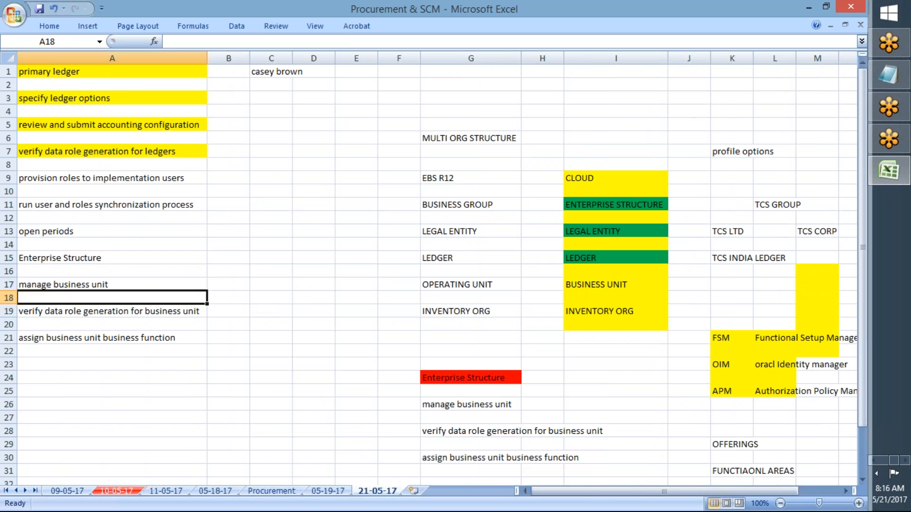
pyautogui.press('Up')
pyautogui.press('Up')
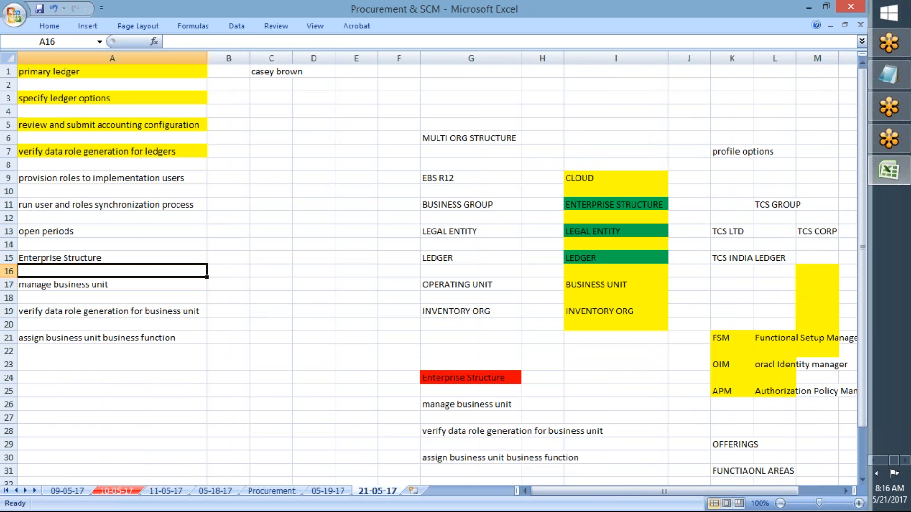
pyautogui.press('Down')
pyautogui.press('Up')
pyautogui.press('Up')
pyautogui.press('Up')
pyautogui.press('Up')
pyautogui.press('Up')
pyautogui.press('Up')
pyautogui.press('Up')
pyautogui.press('Up')
pyautogui.press('Down')
pyautogui.press('Down')
pyautogui.press('Down')
pyautogui.press('Down')
pyautogui.press('Down')
pyautogui.press('Down')
pyautogui.press('Down')
pyautogui.press('Down')
pyautogui.press('Down')
pyautogui.press('Down')
pyautogui.press('Down')
pyautogui.press('Down')
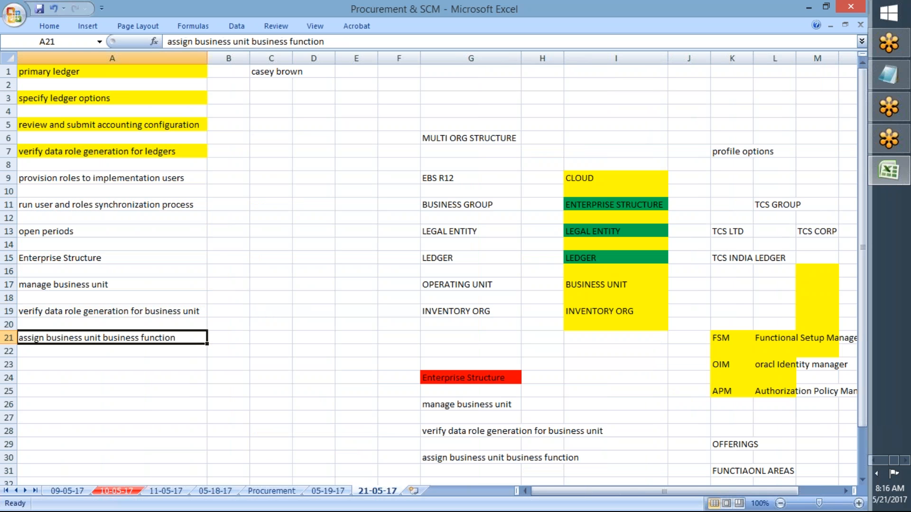
pyautogui.press('Up')
pyautogui.press('Down')
pyautogui.press('Down')
pyautogui.press('Up')
pyautogui.press('Up')
pyautogui.press('Up')
pyautogui.press('Down')
pyautogui.press('Down')
pyautogui.press('Down')
pyautogui.press('Up')
pyautogui.press('Up')
pyautogui.press('Up')
pyautogui.press('Down')
pyautogui.press('Down')
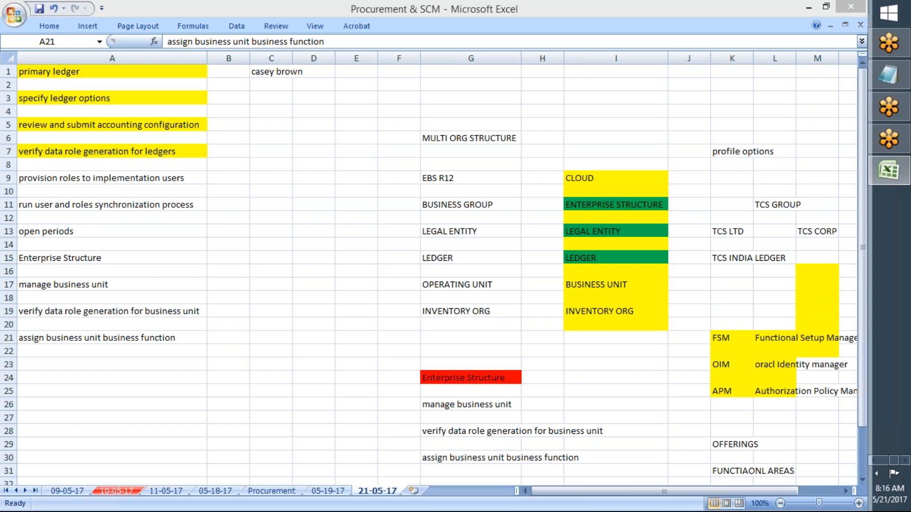
# - Switch back to Chrome, confirm the enterprise update submission and return to the Setup: Financials task list
pyautogui.hotkey('alt', 'Tab')
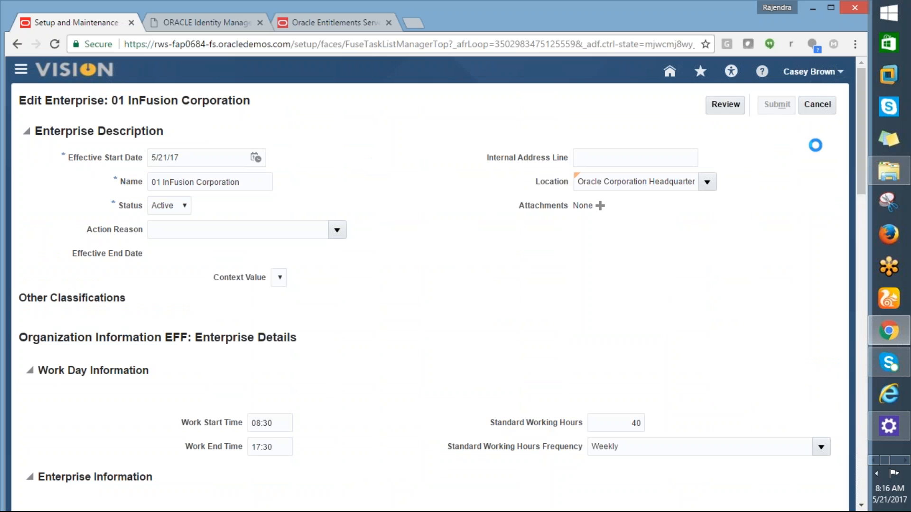
pyautogui.click(814, 107)
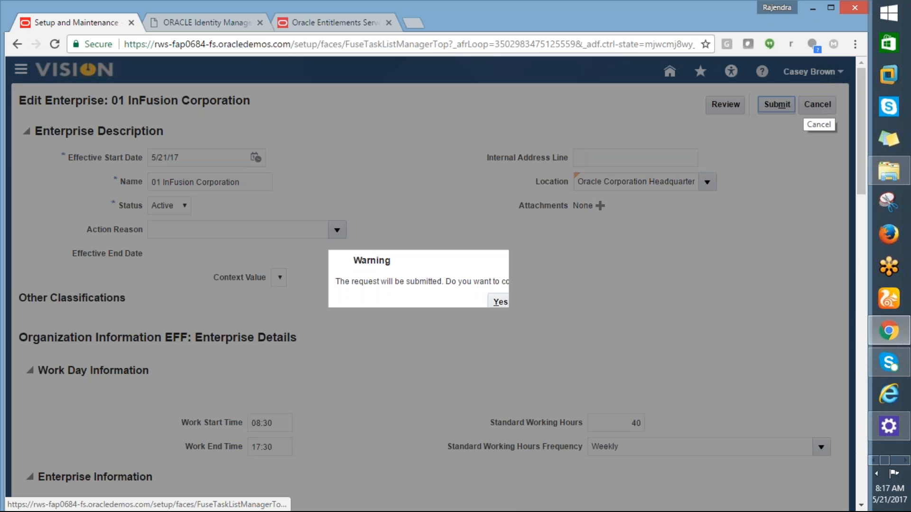
pyautogui.click(501, 305)
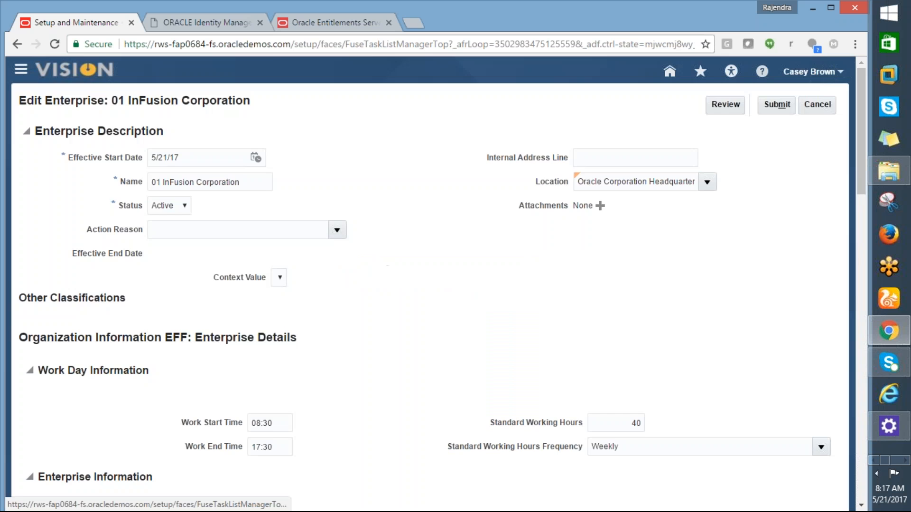
pyautogui.click(469, 304)
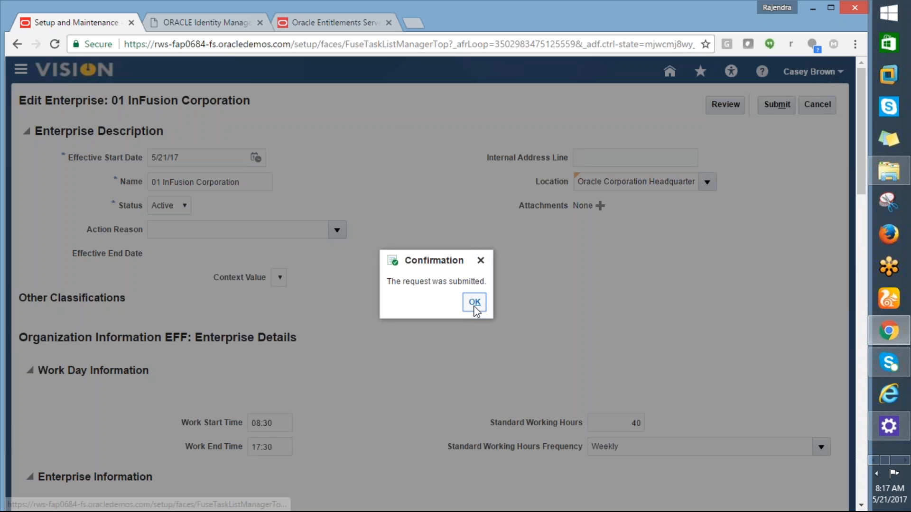
pyautogui.click(474, 307)
pyautogui.click(824, 106)
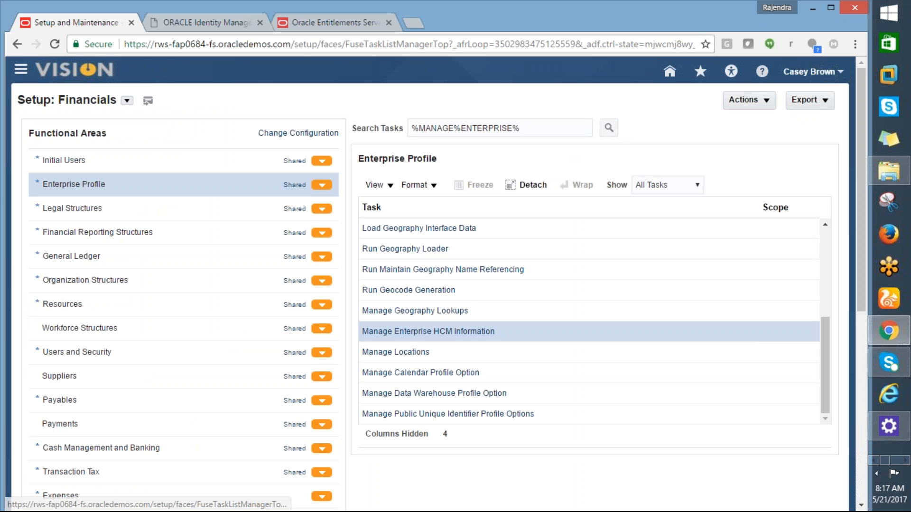
# - Search the setup tasks for "%MANAGE%ENTERPRISE%" again and look through the task results
pyautogui.click(608, 128)
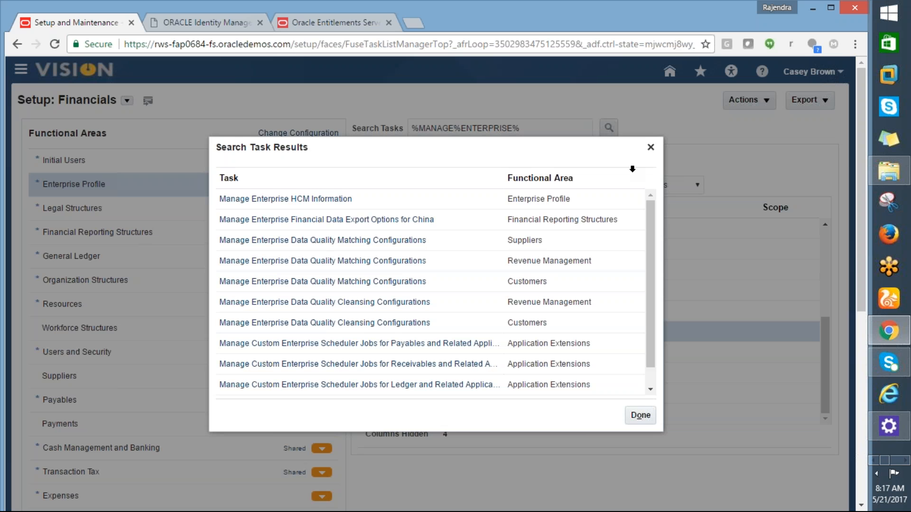
pyautogui.moveTo(648, 229); pyautogui.dragTo(635, 176)
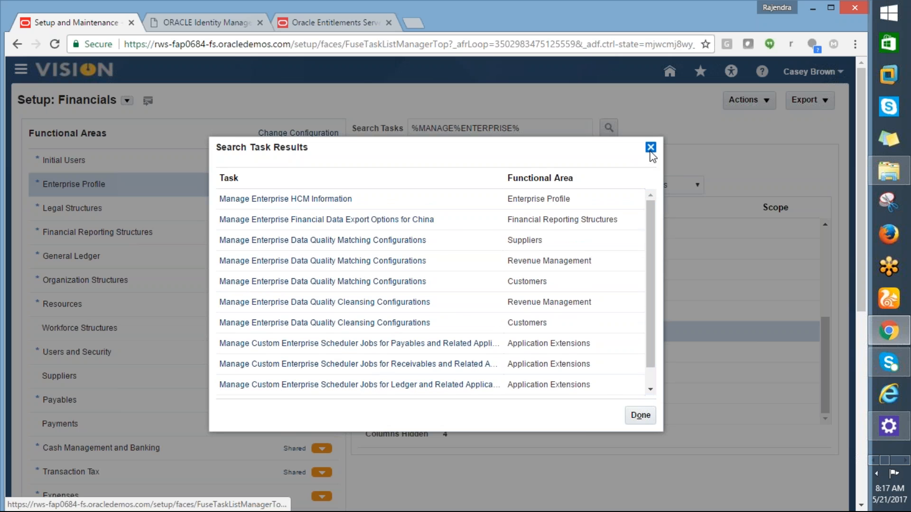
# - Close the task search results, switch to Excel and fill the Enterprise Structure cell A15 with yellow
pyautogui.click(650, 148)
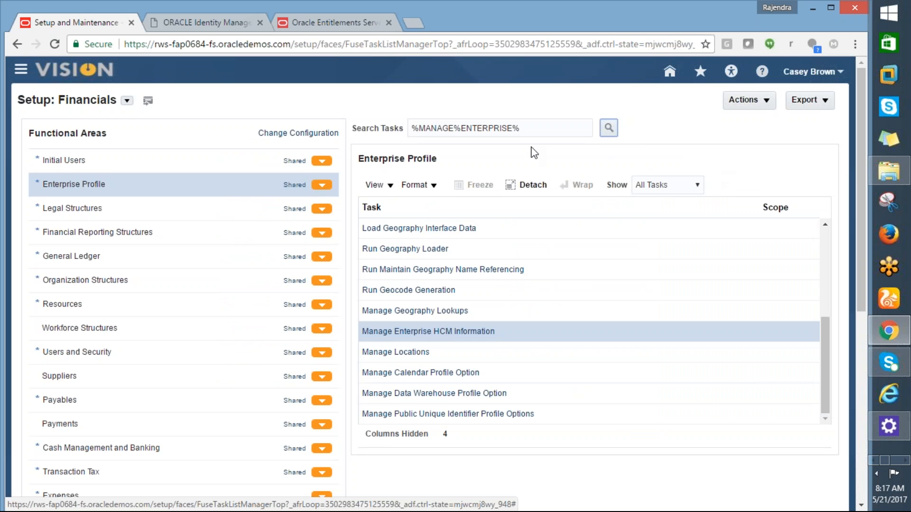
pyautogui.hotkey('alt', 'Tab')
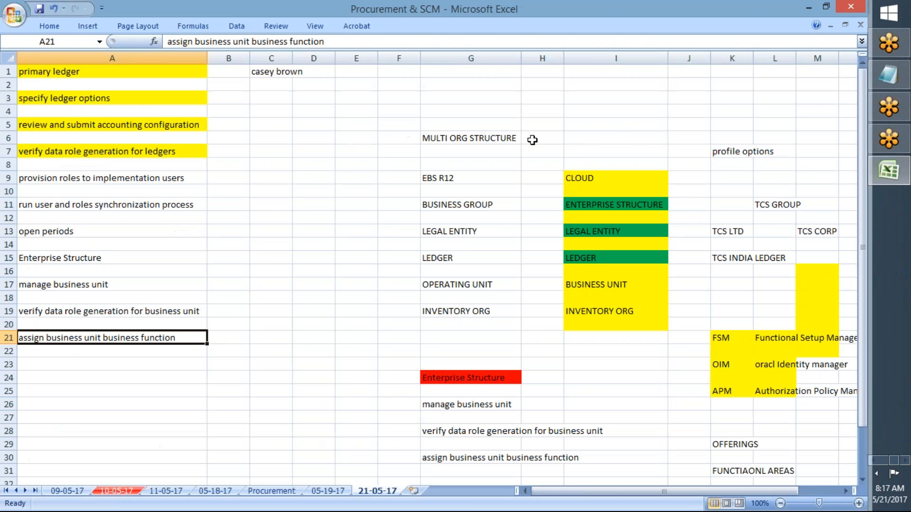
pyautogui.click(69, 259)
pyautogui.click(52, 26)
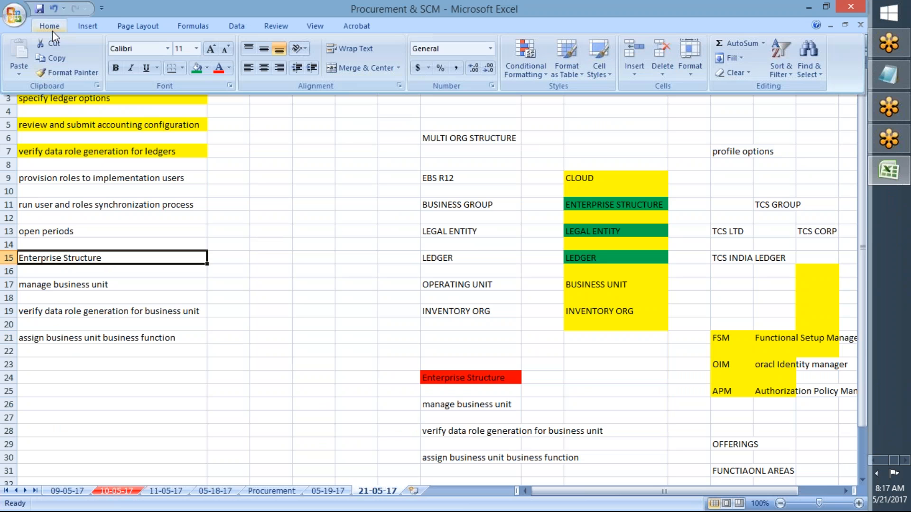
pyautogui.click(205, 68)
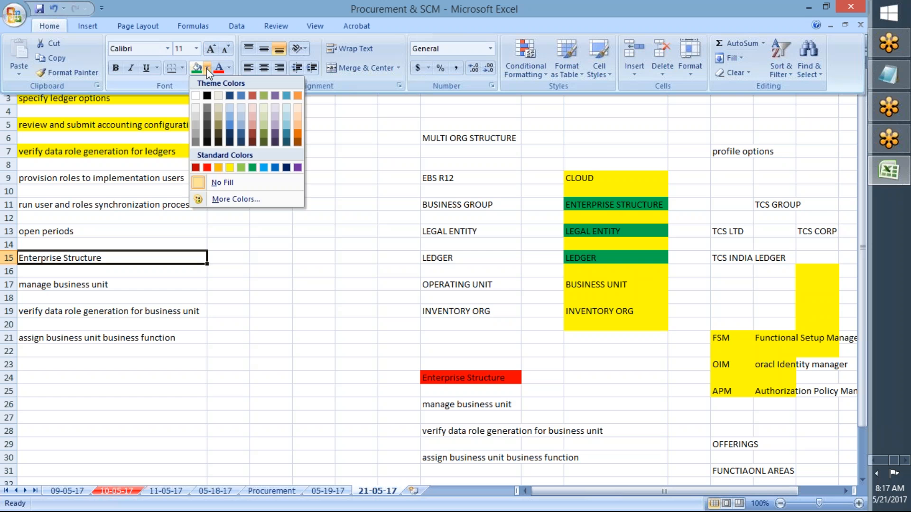
pyautogui.click(229, 168)
# - Copy "manage business unit" from cell A17, switch to Chrome and paste it as the Search Tasks text
pyautogui.click(112, 284)
pyautogui.hotkey('ctrl', 'c')
pyautogui.hotkey('alt', 'Tab')
pyautogui.moveTo(539, 128); pyautogui.dragTo(412, 129)
pyautogui.hotkey('ctrl', 'v')
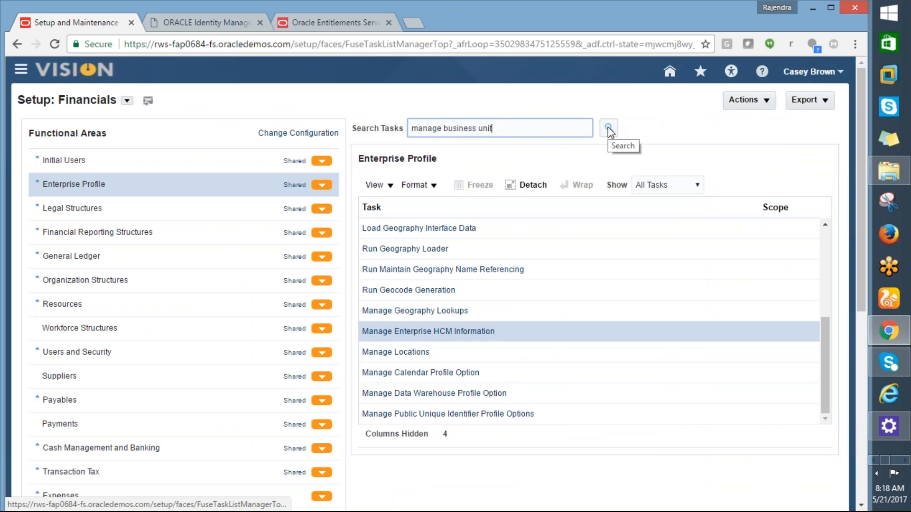
pyautogui.hotkey('ctrl', 'a')
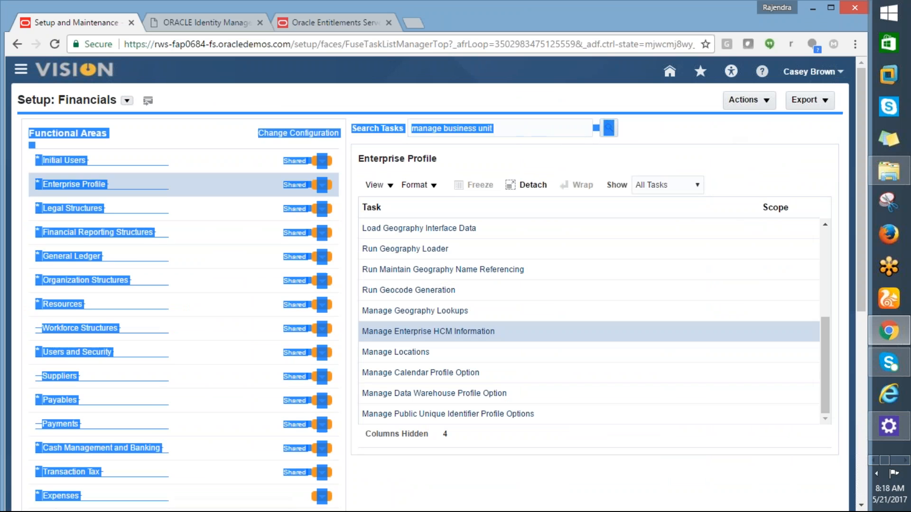
pyautogui.click(749, 129)
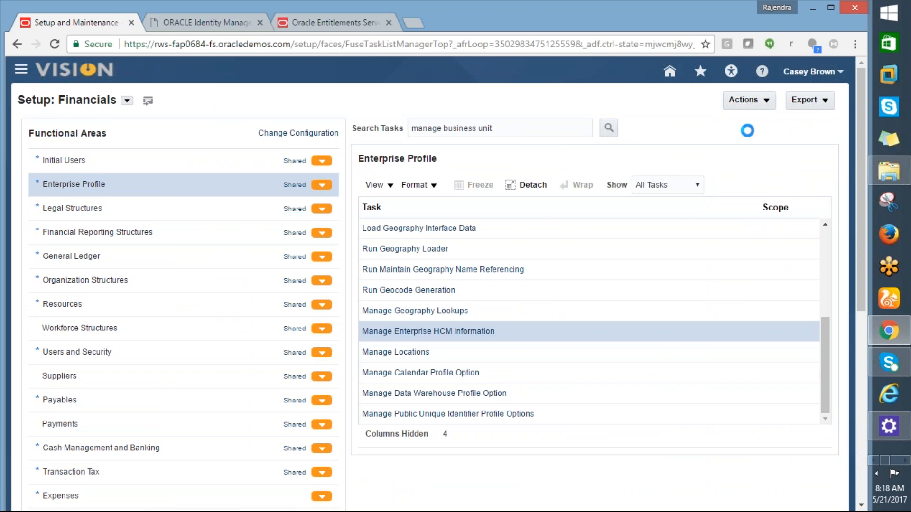
# - Go to the main Setup and Maintenance page and select the Procurement offering
pyautogui.click(839, 76)
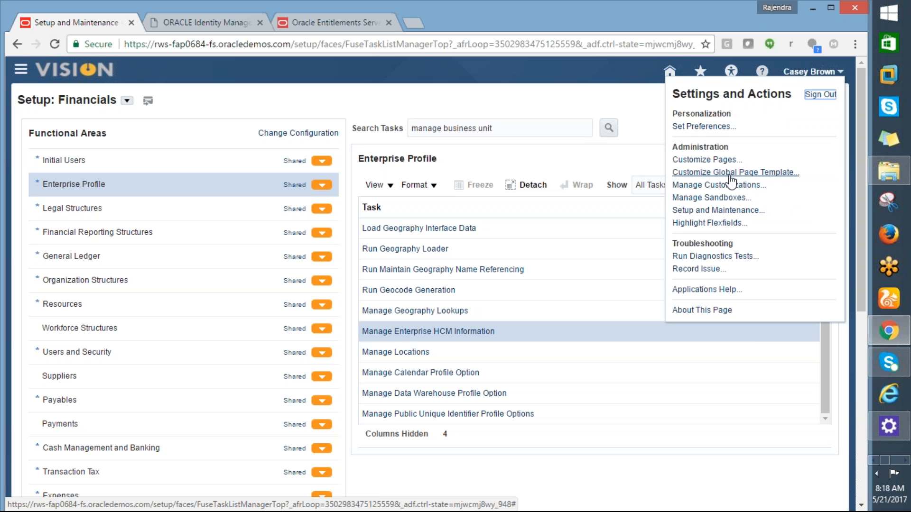
pyautogui.click(702, 210)
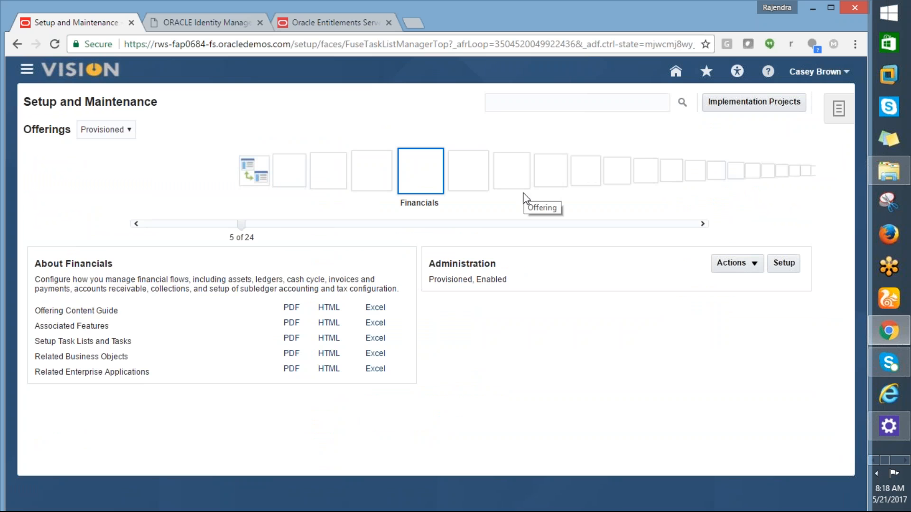
pyautogui.click(467, 173)
pyautogui.click(474, 174)
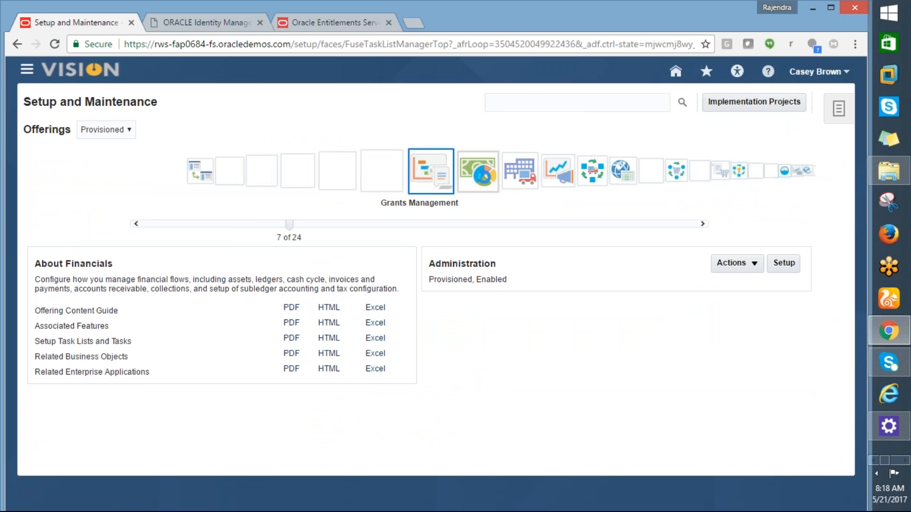
pyautogui.click(477, 175)
pyautogui.click(480, 176)
pyautogui.click(478, 176)
pyautogui.click(470, 175)
pyautogui.click(469, 173)
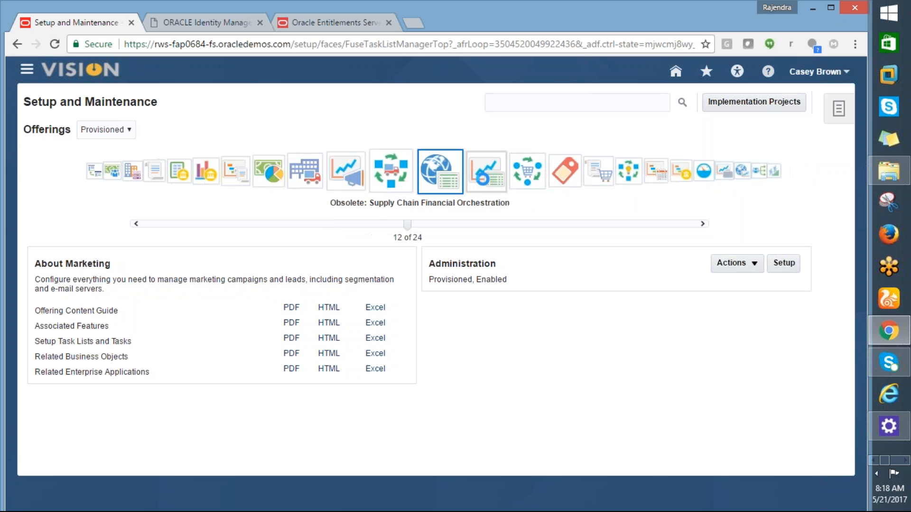
pyautogui.click(472, 173)
pyautogui.click(471, 173)
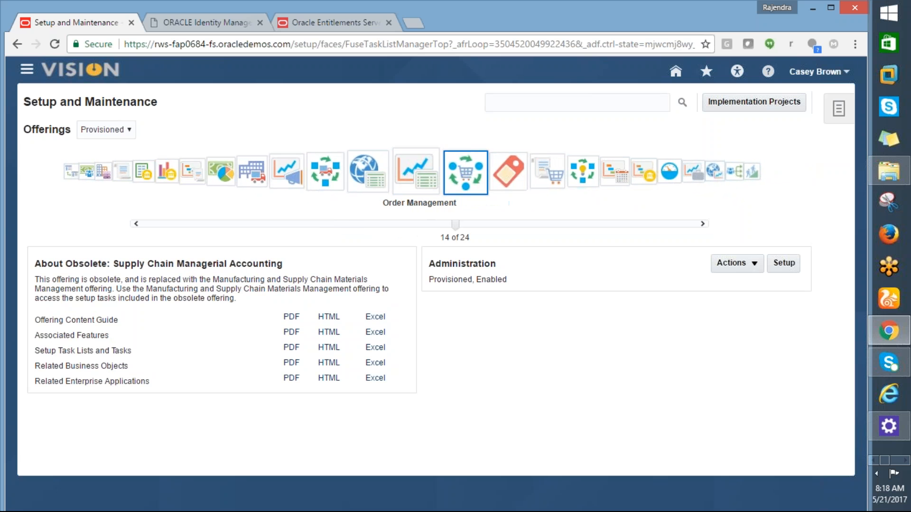
pyautogui.click(469, 178)
pyautogui.click(470, 175)
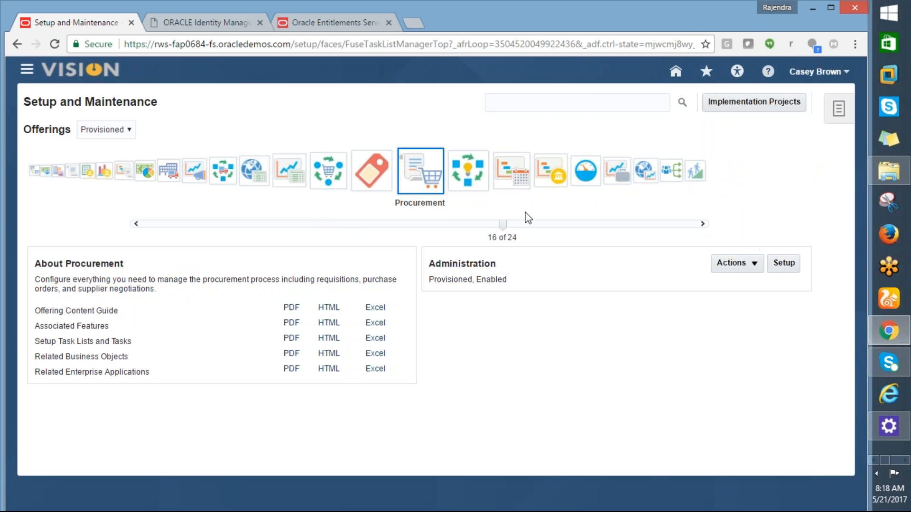
# - Search Setup and Maintenance for "manage business unit" and open the Manage Business Unit task
pyautogui.click(498, 104)
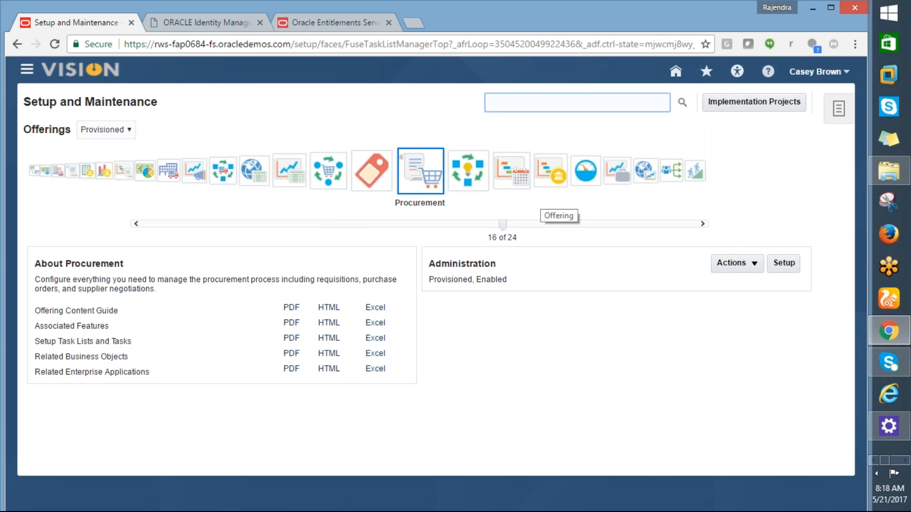
pyautogui.hotkey('ctrl', 'v')
pyautogui.tripleClick(681, 103)
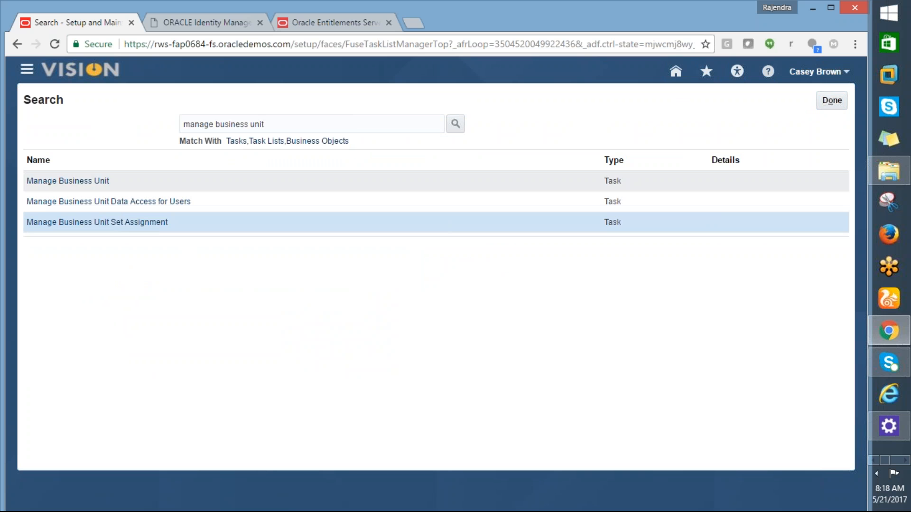
pyautogui.click(55, 182)
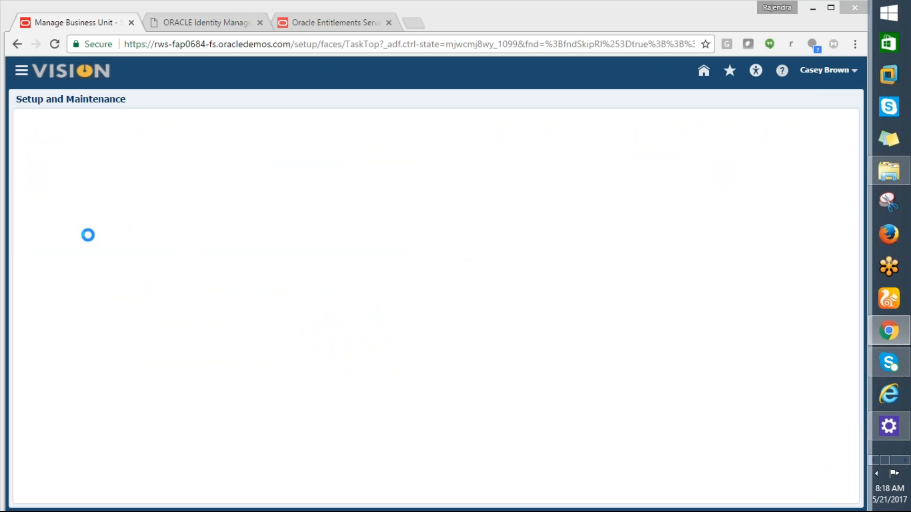
# - Switch to Excel and fill the manage business unit cell A17 with yellow
pyautogui.hotkey('alt', 'Tab')
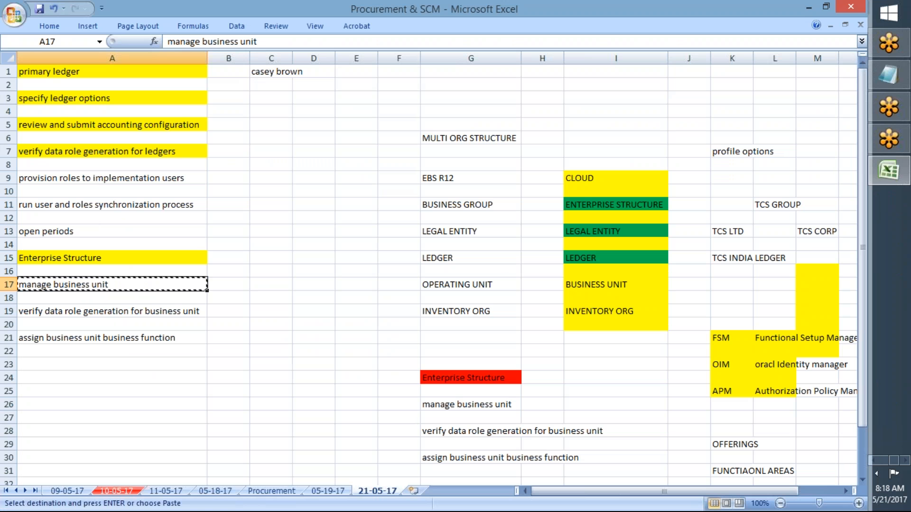
pyautogui.click(38, 26)
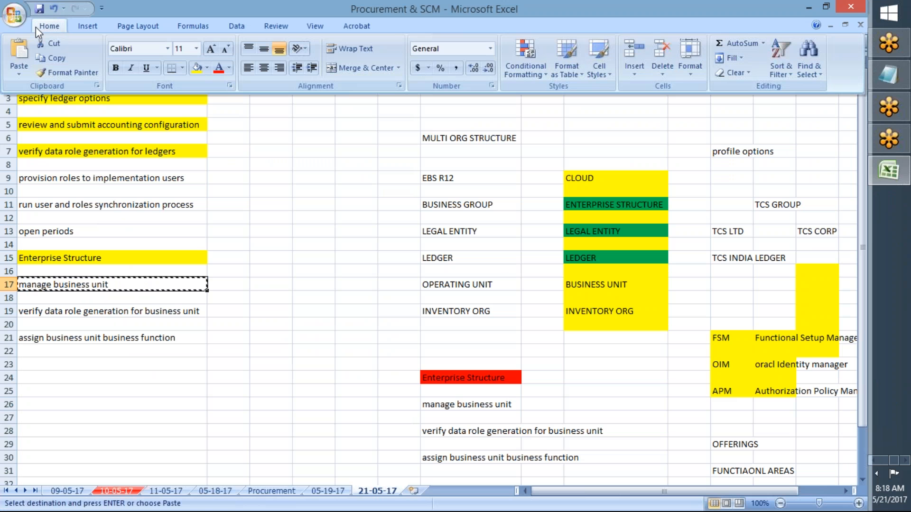
pyautogui.click(197, 67)
pyautogui.click(289, 233)
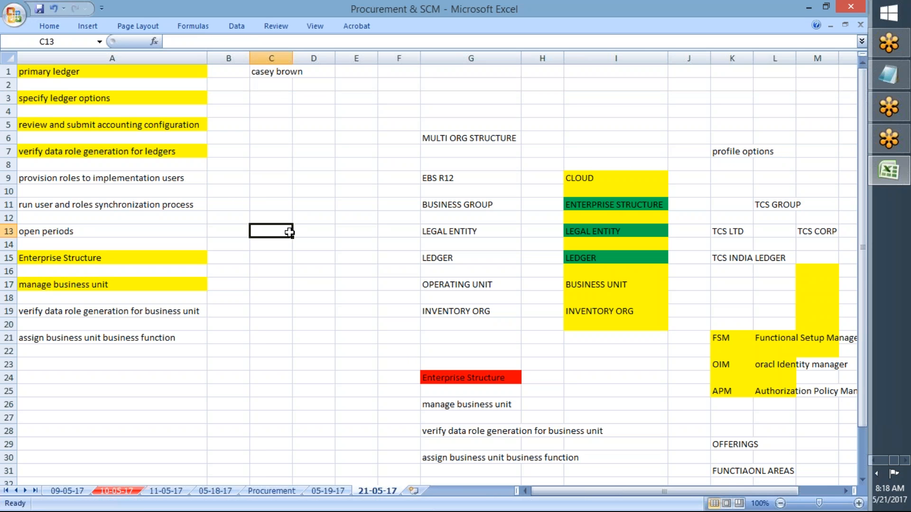
# - Switch back to Chrome, start creating a business unit and enter the name AMD_BUSINESS UNIT
pyautogui.hotkey('alt', 'Tab')
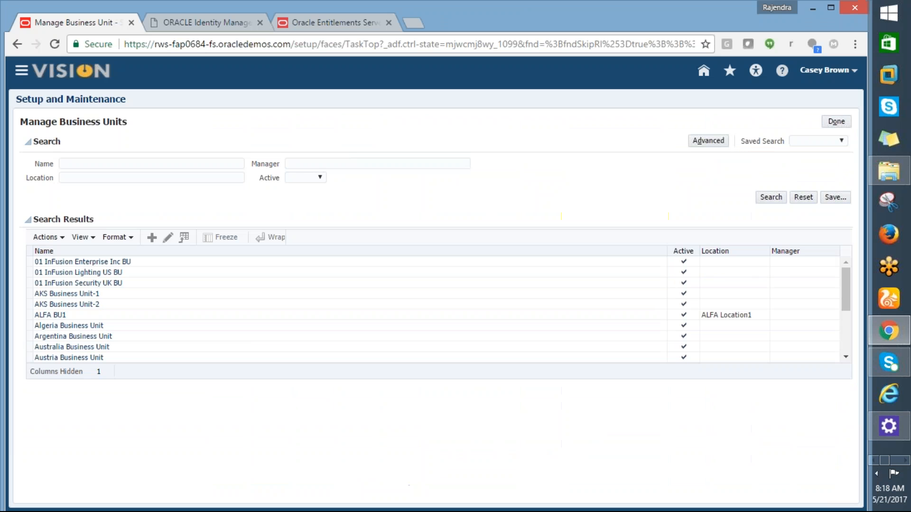
pyautogui.click(151, 238)
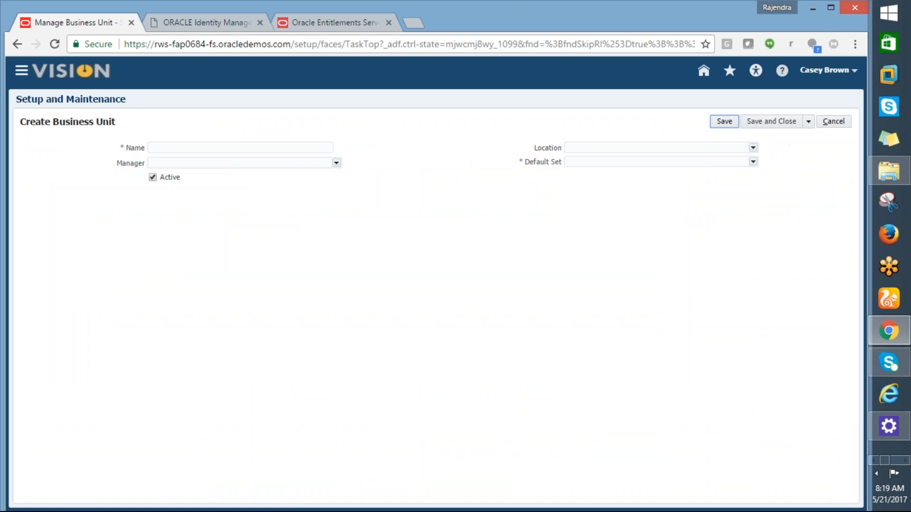
pyautogui.click(188, 146)
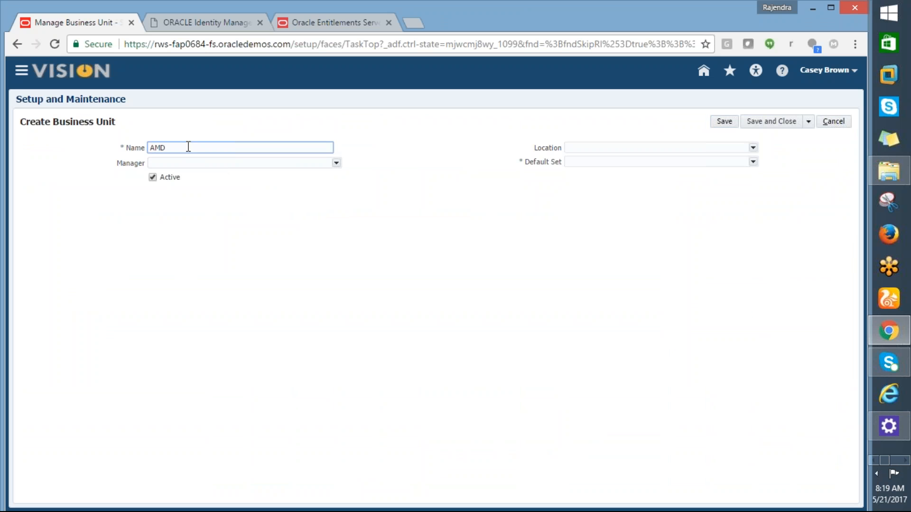
pyautogui.write('AMD_BS')
pyautogui.write('INESS UUNIT')
pyautogui.write('IT')
pyautogui.press('Tab')
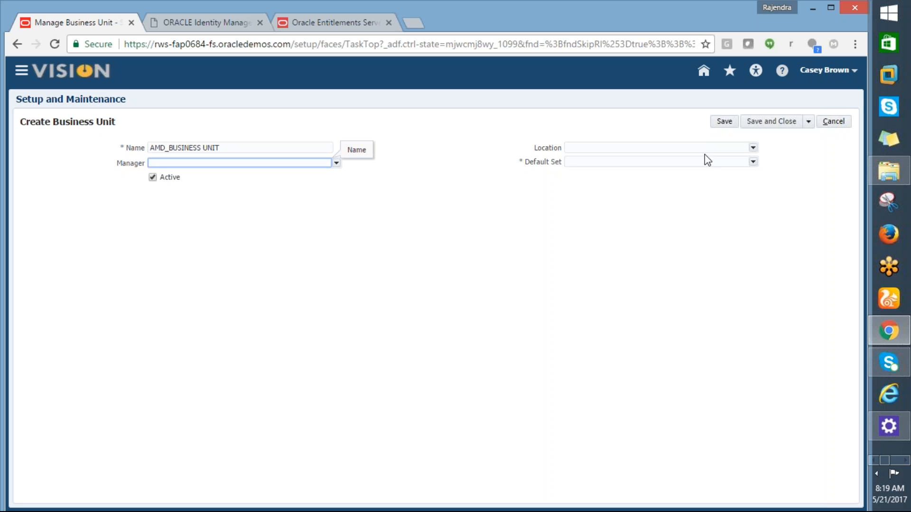
pyautogui.click(749, 162)
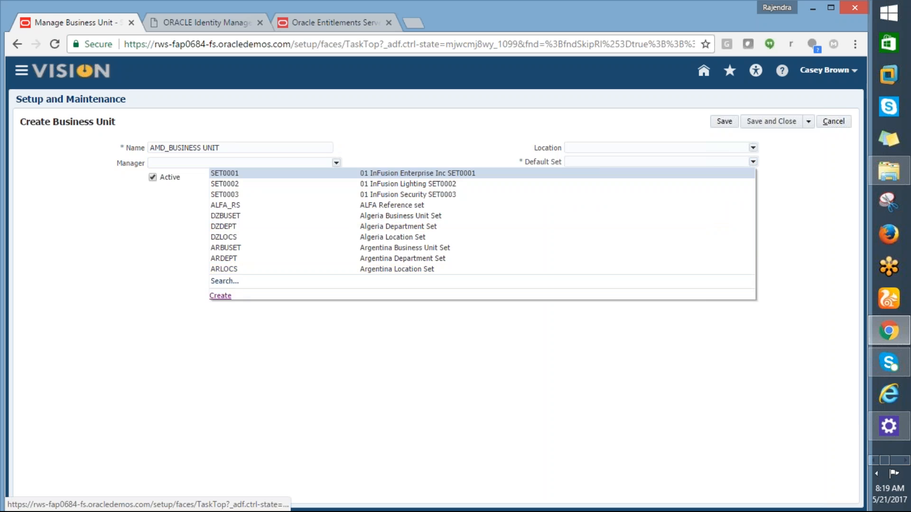
pyautogui.click(228, 296)
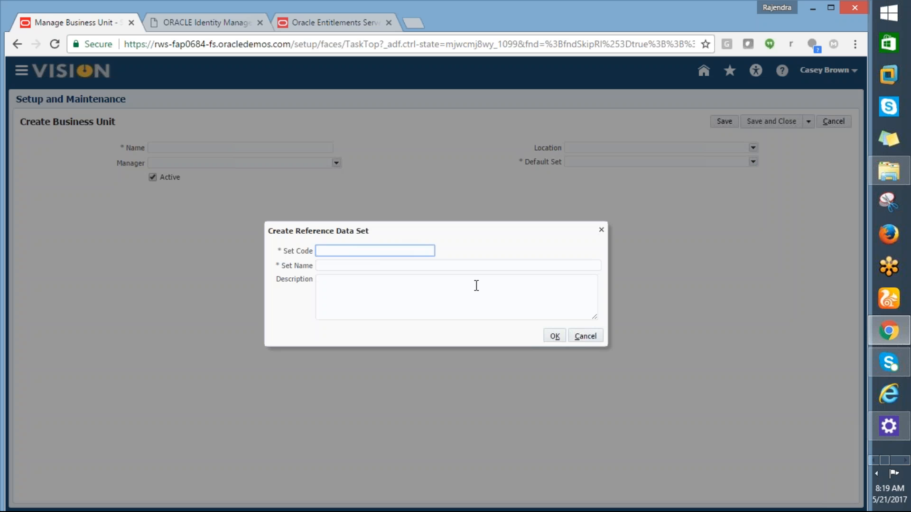
pyautogui.click(579, 338)
# - Search the reference data sets for code COMMON and assign it as the business unit's default set
pyautogui.click(752, 162)
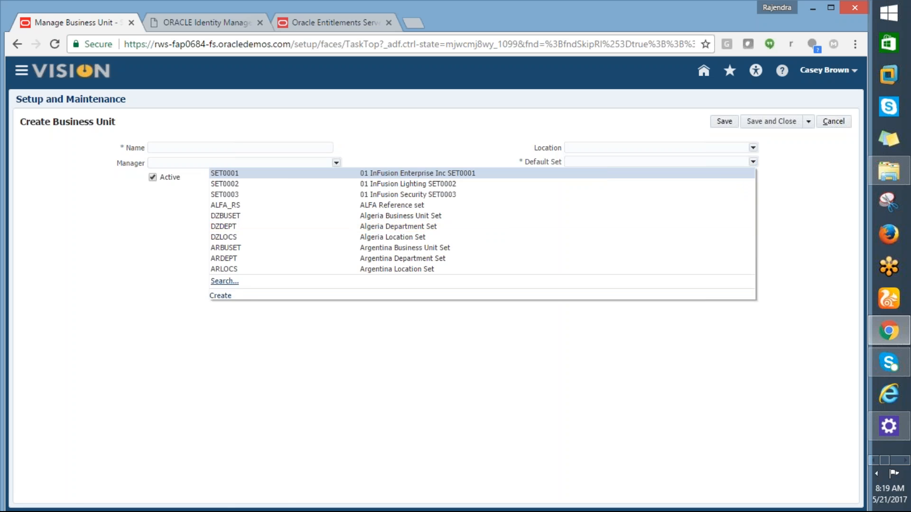
pyautogui.click(221, 295)
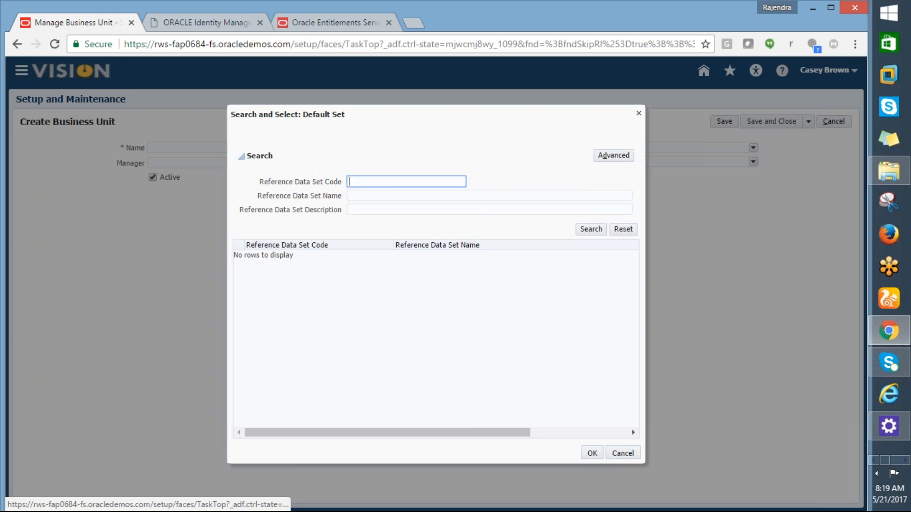
pyautogui.write('COMMON')
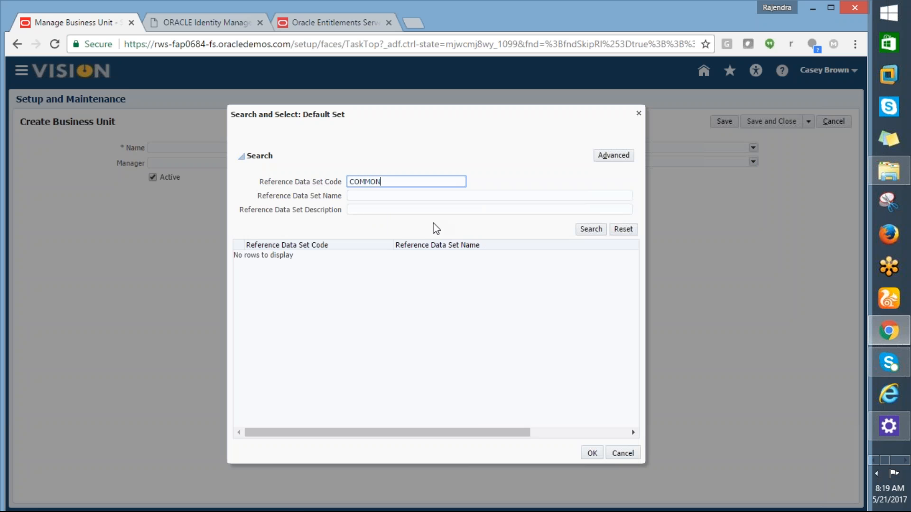
pyautogui.click(583, 231)
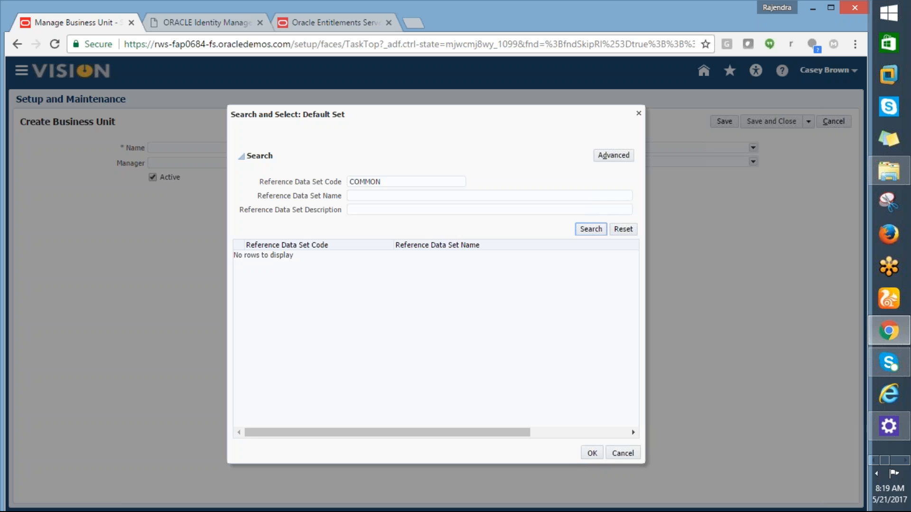
pyautogui.click(441, 257)
pyautogui.click(593, 453)
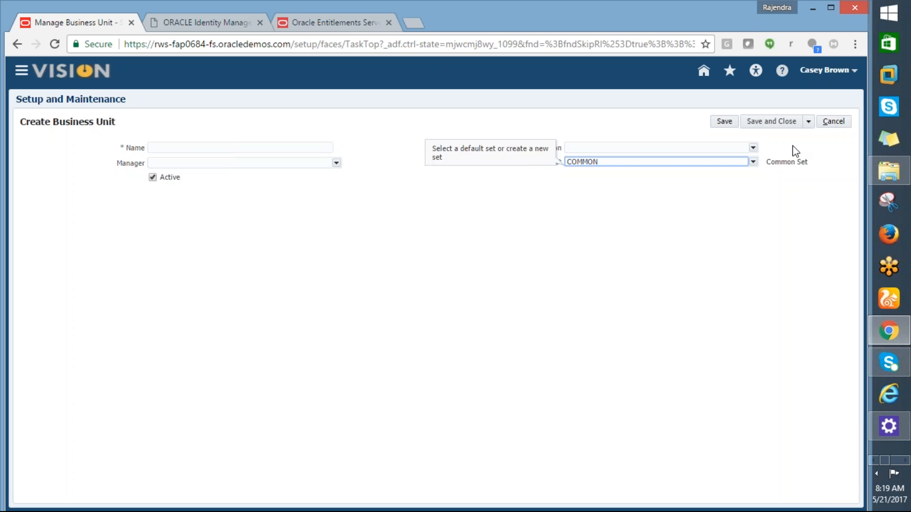
# - Try to search for a location named %MAIN% for the business unit and cancel the business unit's creation
pyautogui.click(752, 147)
pyautogui.click(753, 149)
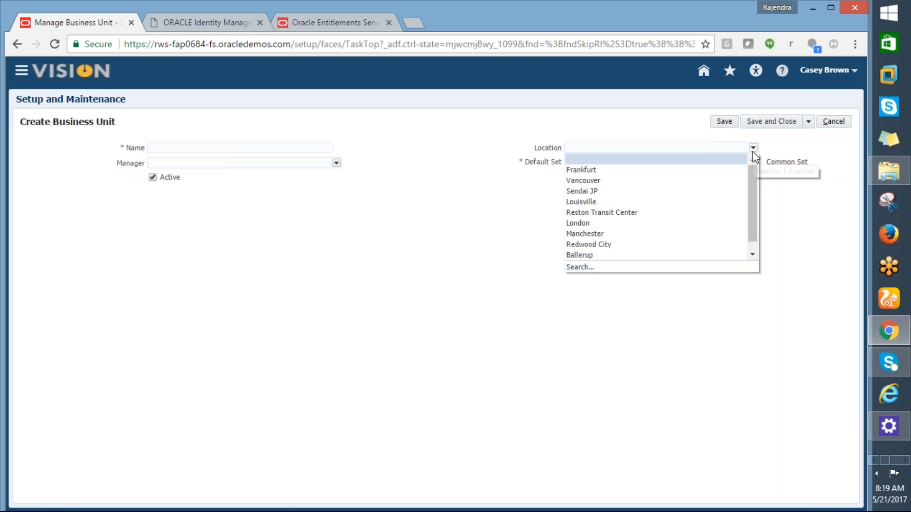
pyautogui.click(664, 224)
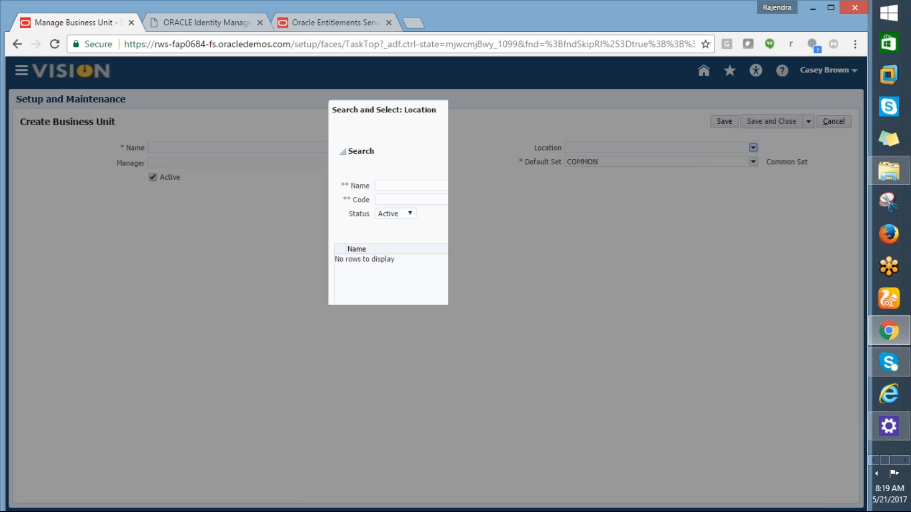
pyautogui.click(410, 186)
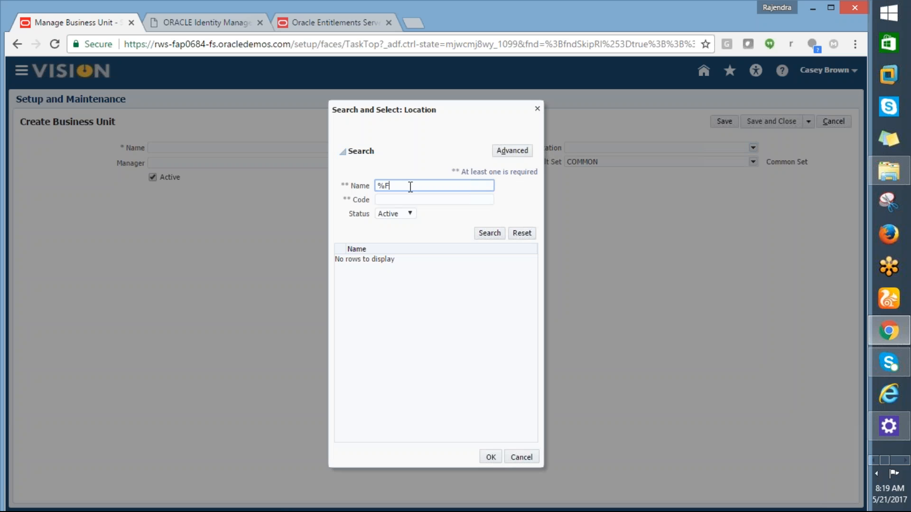
pyautogui.write('%MAIN%')
pyautogui.click(489, 233)
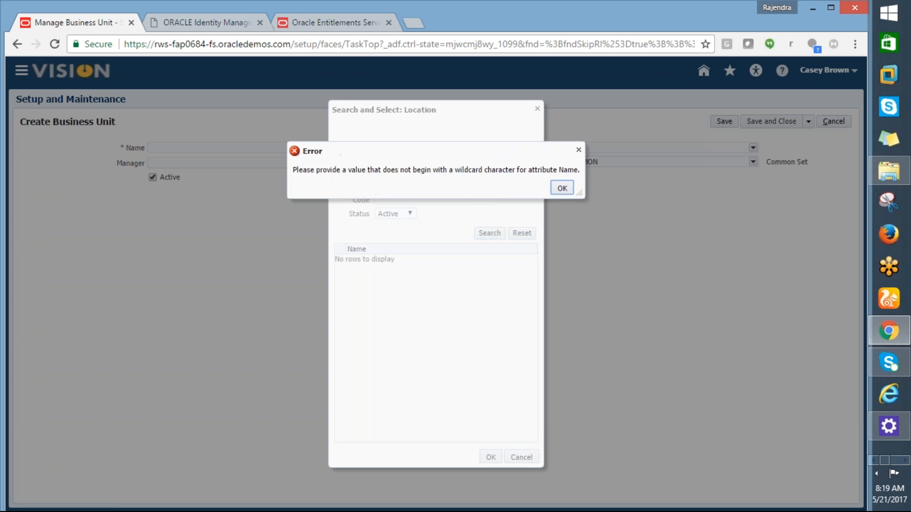
pyautogui.click(561, 188)
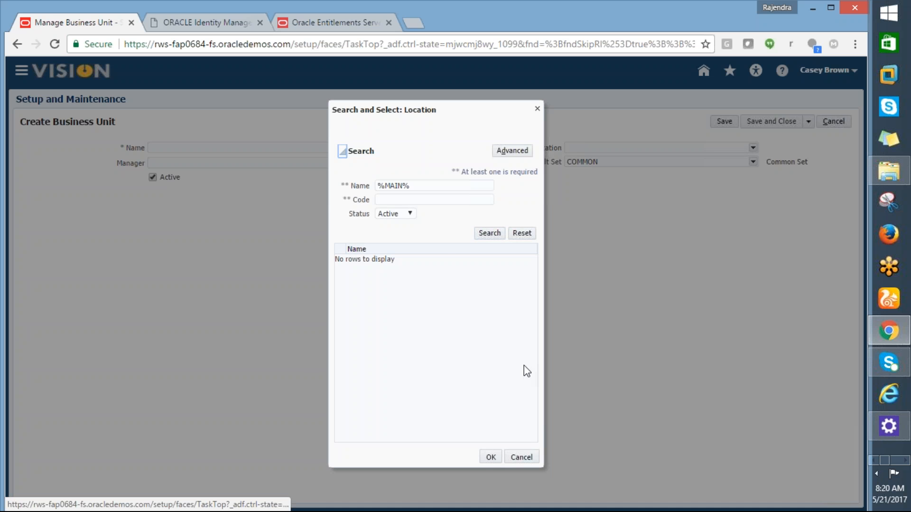
pyautogui.click(521, 457)
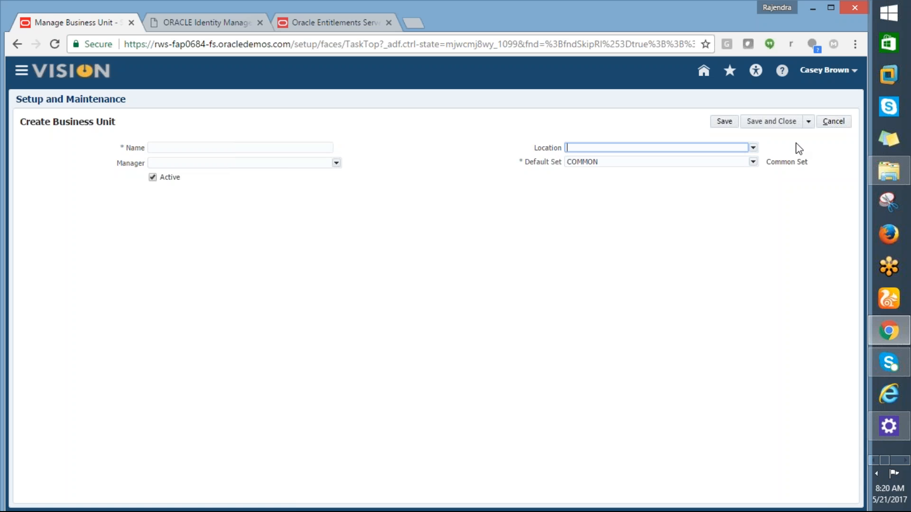
pyautogui.click(831, 125)
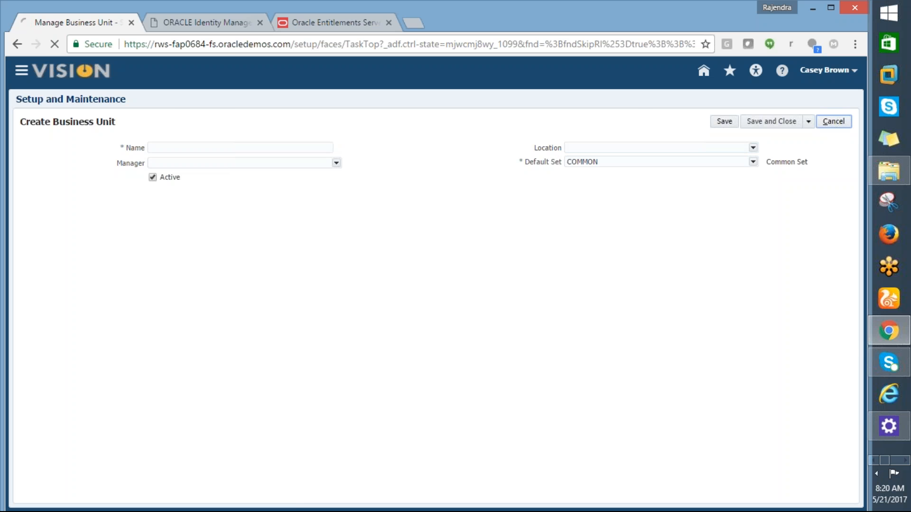
# - Check the task list in Excel, search Setup and Maintenance in Chrome for MANAGE LOCATION and open the Manage Locations task
pyautogui.hotkey('alt', 'Tab')
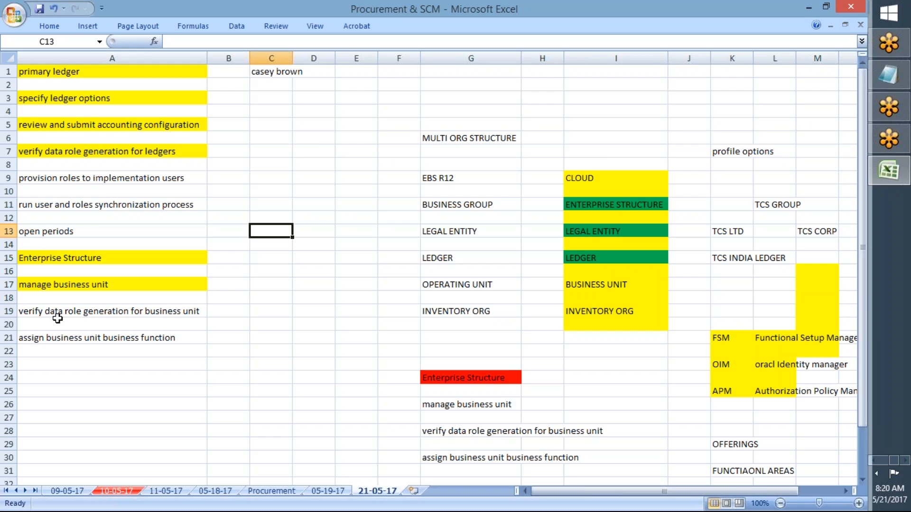
pyautogui.hotkey('alt', 'Tab')
pyautogui.moveTo(273, 124); pyautogui.dragTo(182, 144)
pyautogui.write('MANAGE LOCATION')
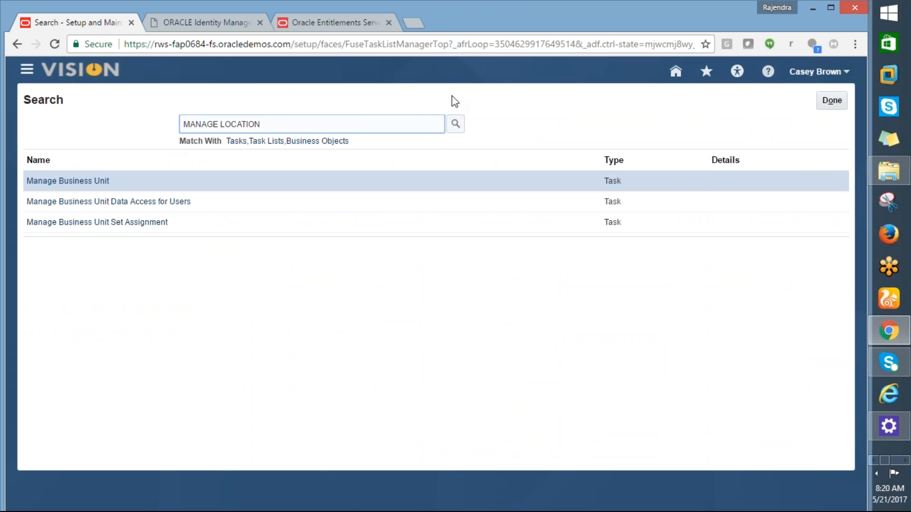
pyautogui.click(455, 124)
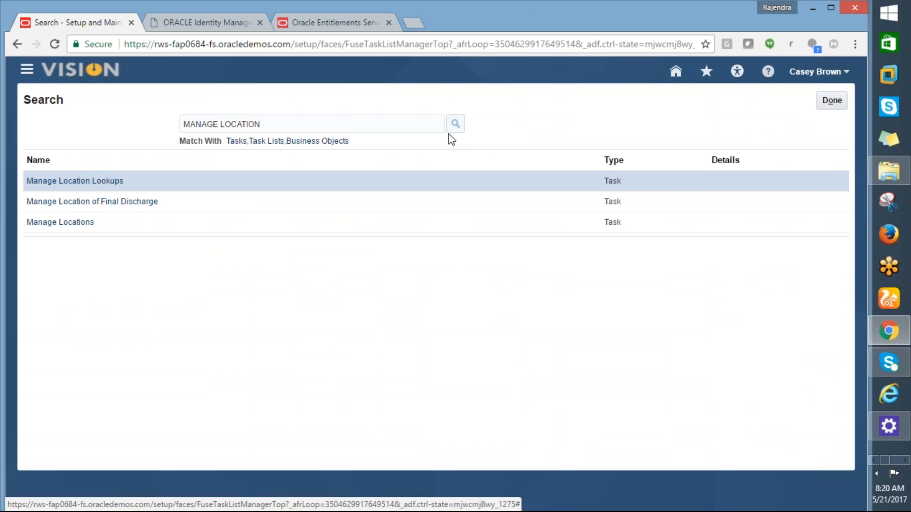
pyautogui.click(67, 223)
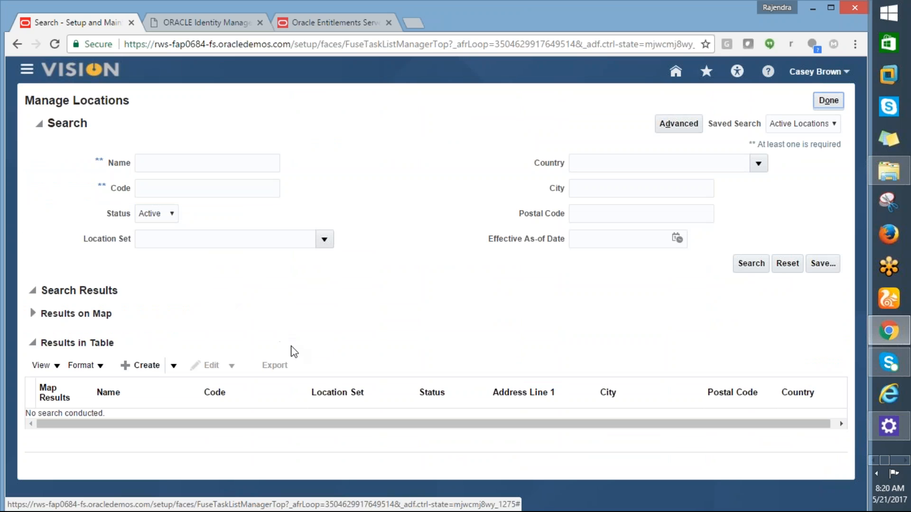
# - Start creating a location and enter AMD_LOACTION as both its name and its code
pyautogui.click(150, 370)
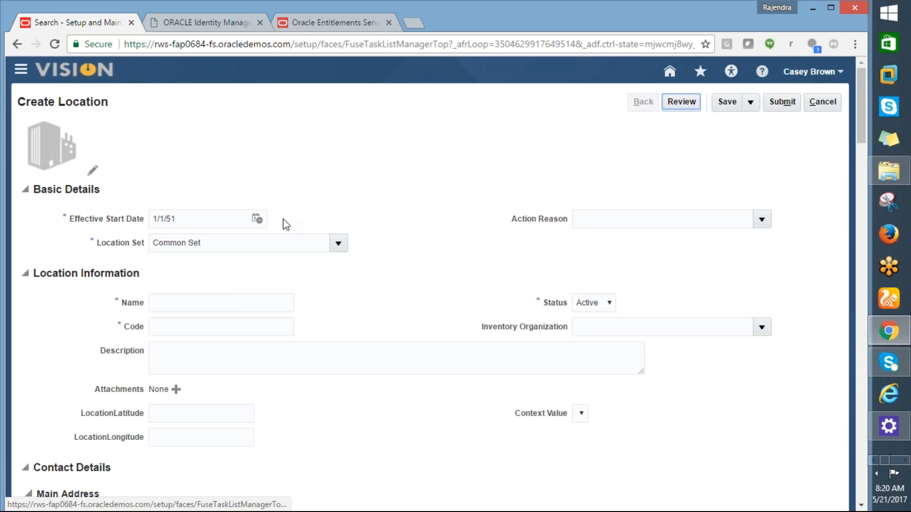
pyautogui.click(221, 301)
pyautogui.write('AMD_LOACTION')
pyautogui.press('Tab')
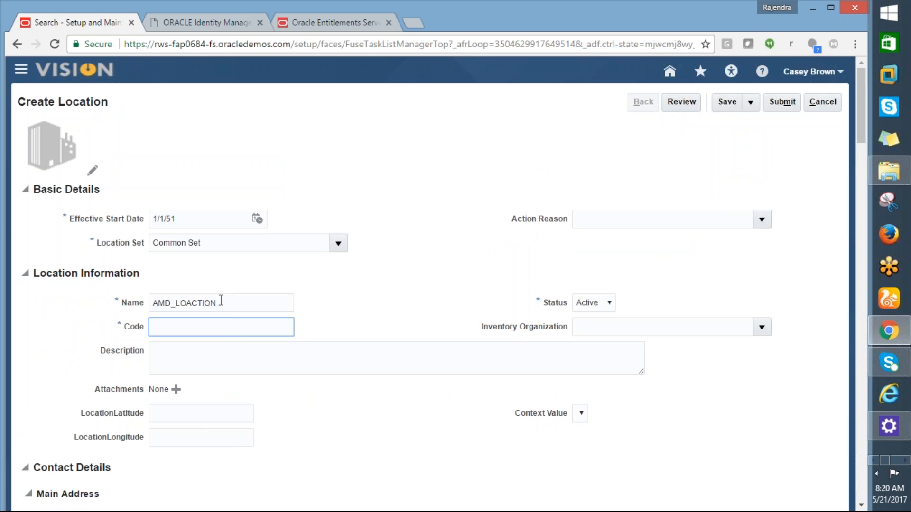
pyautogui.hotkey('shift', 'Tab')
pyautogui.hotkey('ctrl', 'c')
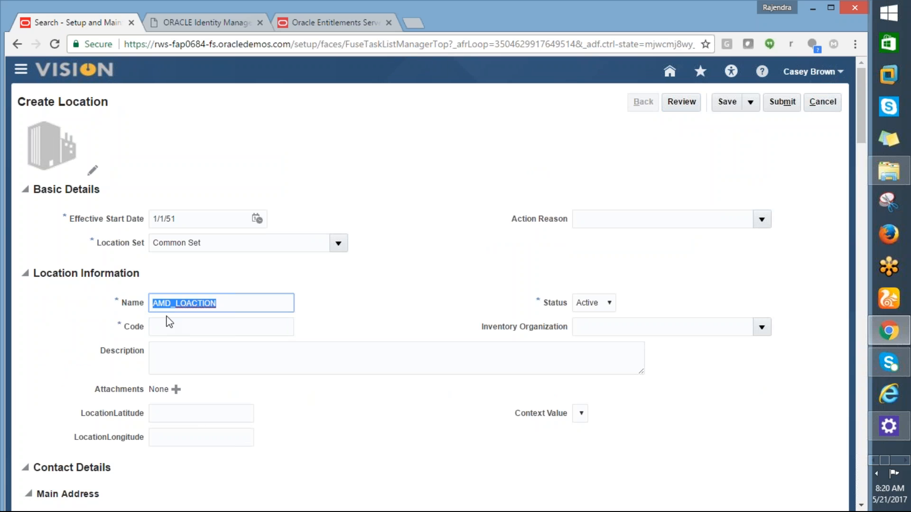
pyautogui.click(179, 327)
pyautogui.hotkey('ctrl', 'v')
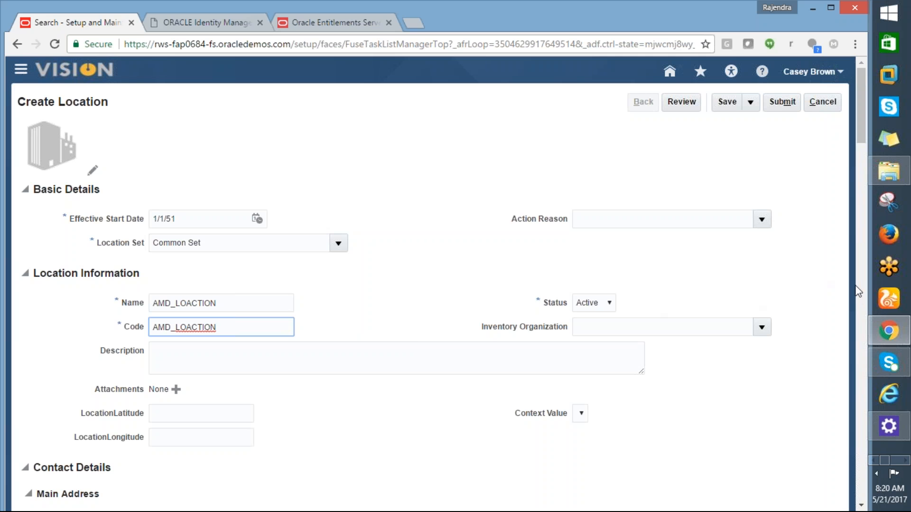
# - Enter the location's street address in Address Line 1 of the main address
pyautogui.moveTo(861, 140); pyautogui.dragTo(862, 199)
pyautogui.click(203, 204)
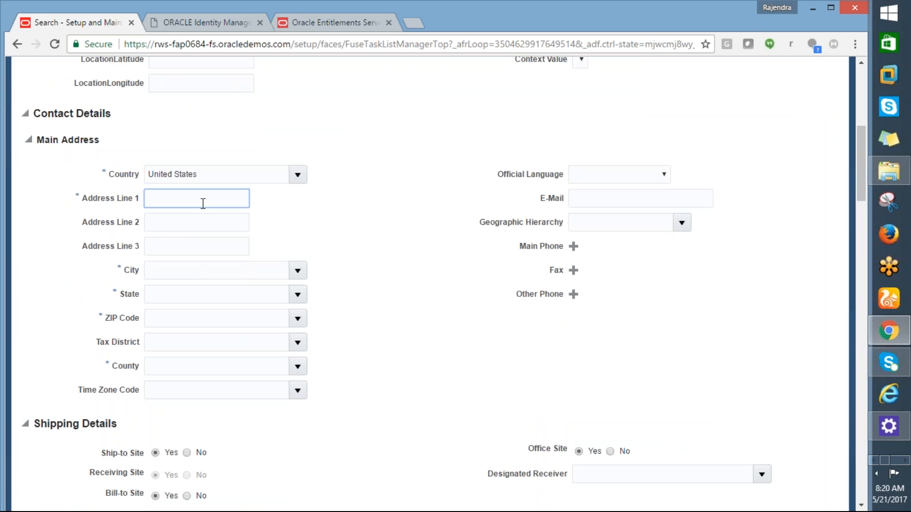
pyautogui.write('500 MAIN STREET')
pyautogui.press('Tab')
# - Open the city search for the main address and search geographies for New%
pyautogui.click(271, 270)
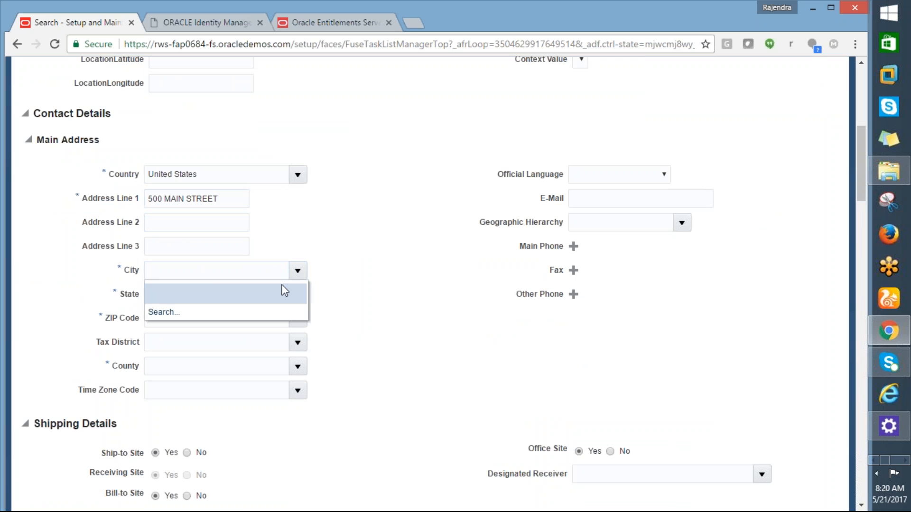
pyautogui.click(164, 314)
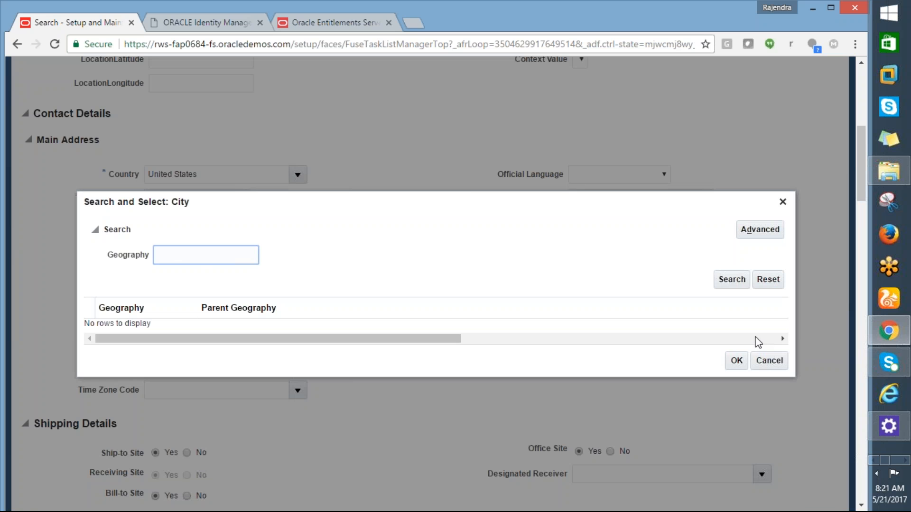
pyautogui.write('New')
pyautogui.write('^')
pyautogui.write('%')
pyautogui.click(732, 280)
pyautogui.click(718, 285)
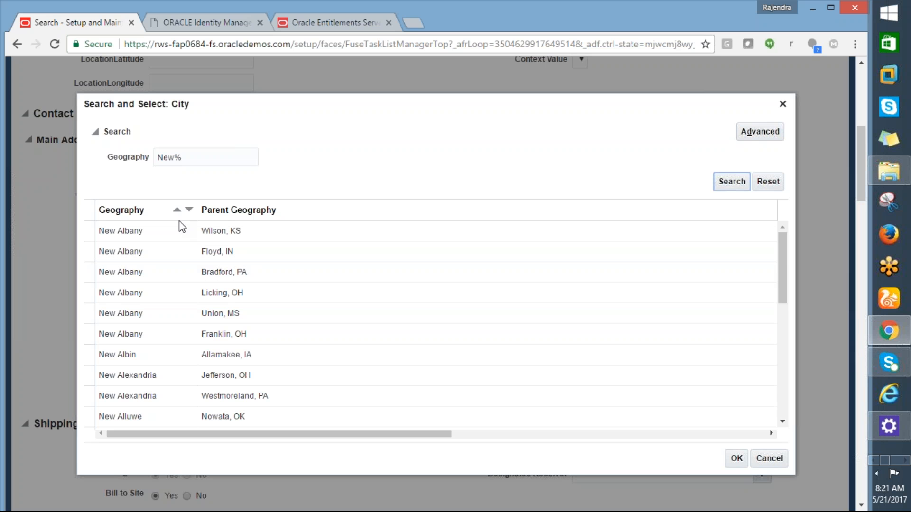
# - Refine the city search to New%York% and assign New York, NY as the address's city
pyautogui.click(188, 158)
pyautogui.write('Yo')
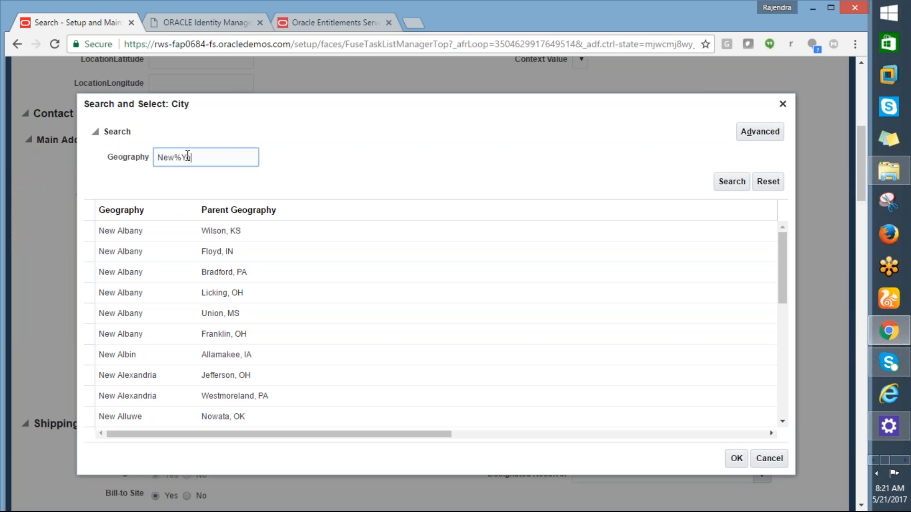
pyautogui.write('rk%')
pyautogui.click(731, 182)
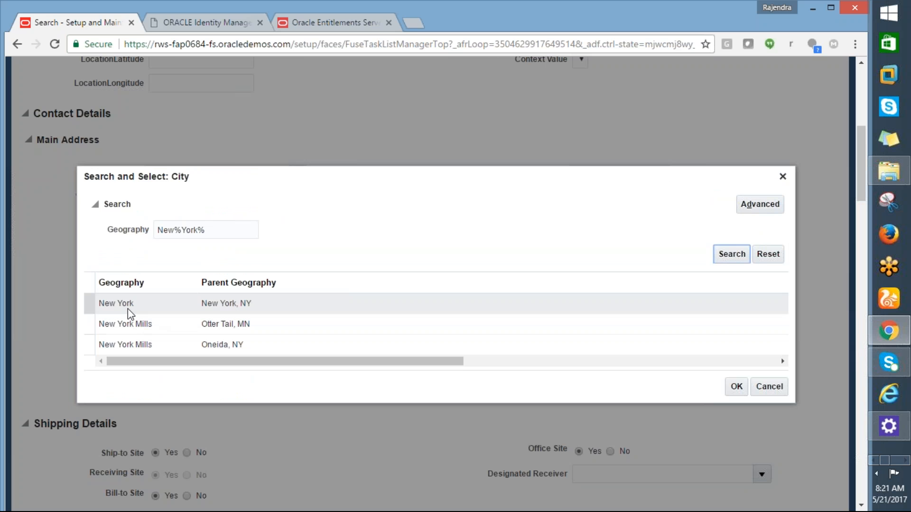
pyautogui.click(127, 309)
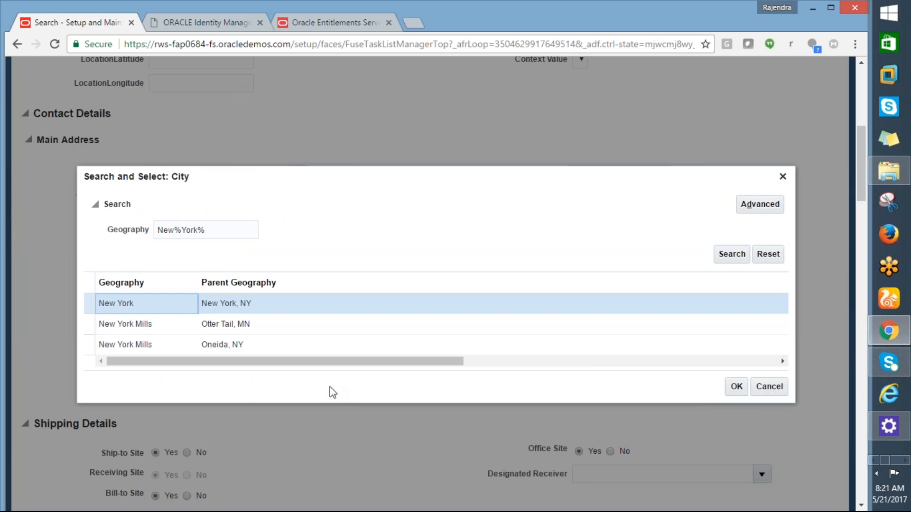
pyautogui.click(735, 388)
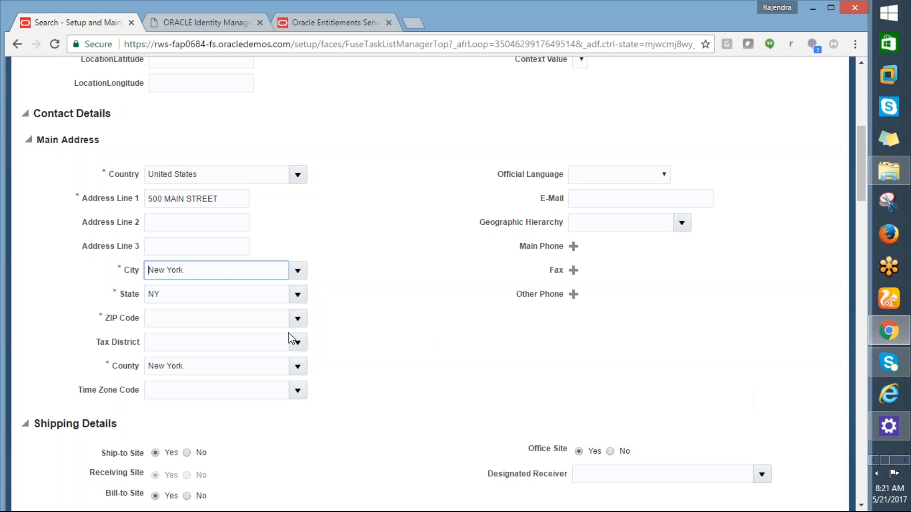
# - Search the ZIP codes without a filter, look through the list for a New York entry and cancel the search
pyautogui.click(298, 318)
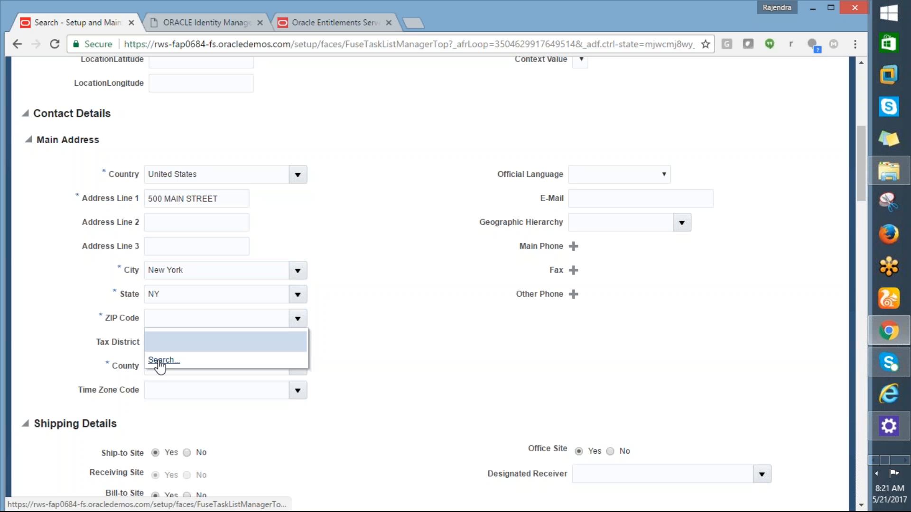
pyautogui.click(164, 360)
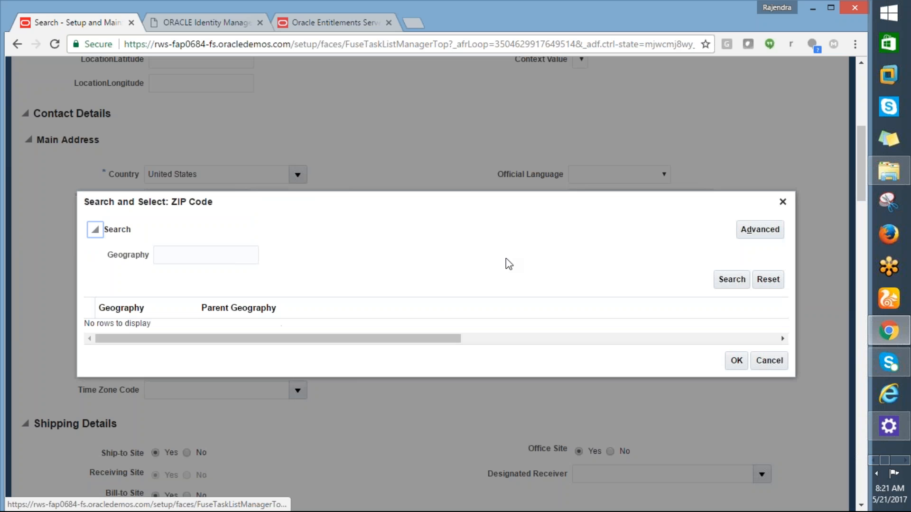
pyautogui.click(717, 282)
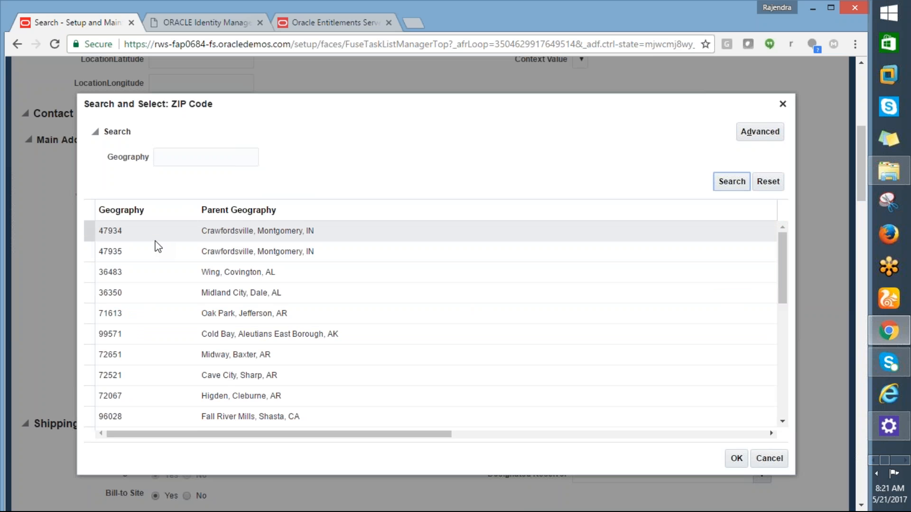
pyautogui.moveTo(783, 281); pyautogui.dragTo(793, 374)
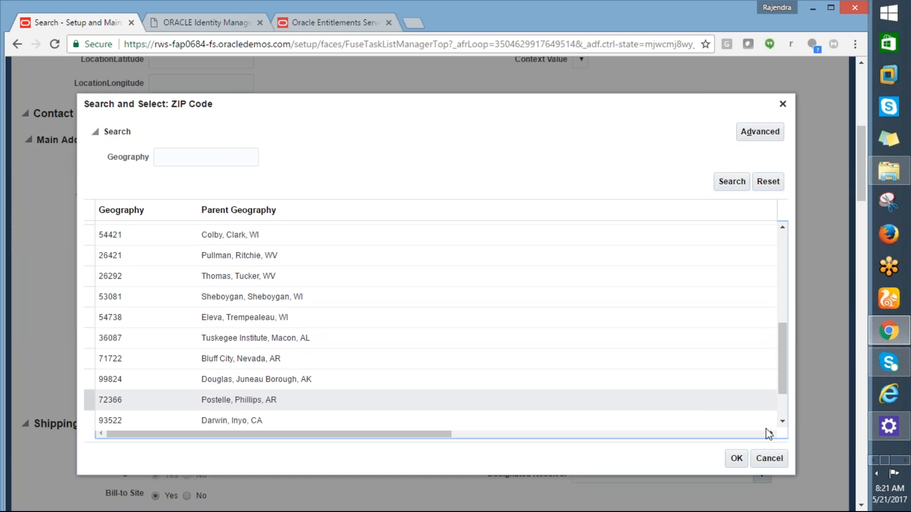
pyautogui.click(769, 458)
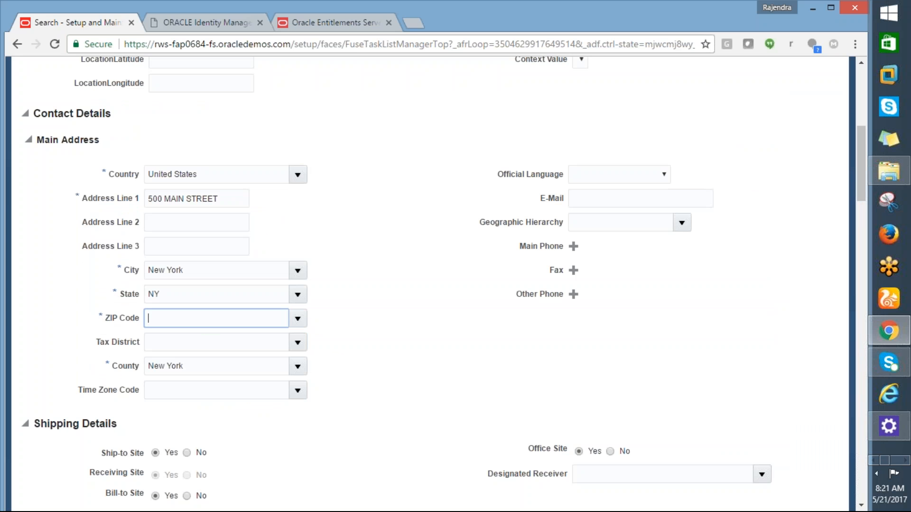
# - Search the ZIP code geographies for New%York%, close the search without a selection and return to the address's city
pyautogui.click(297, 319)
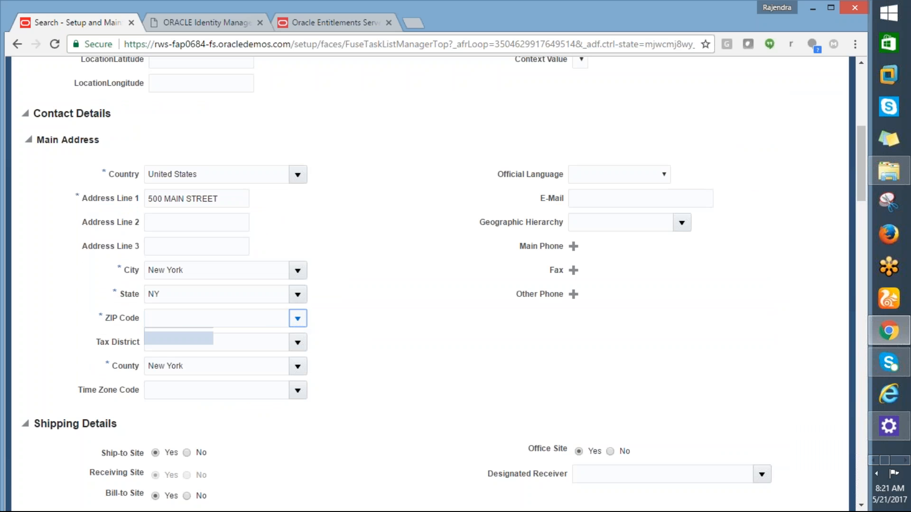
pyautogui.click(166, 360)
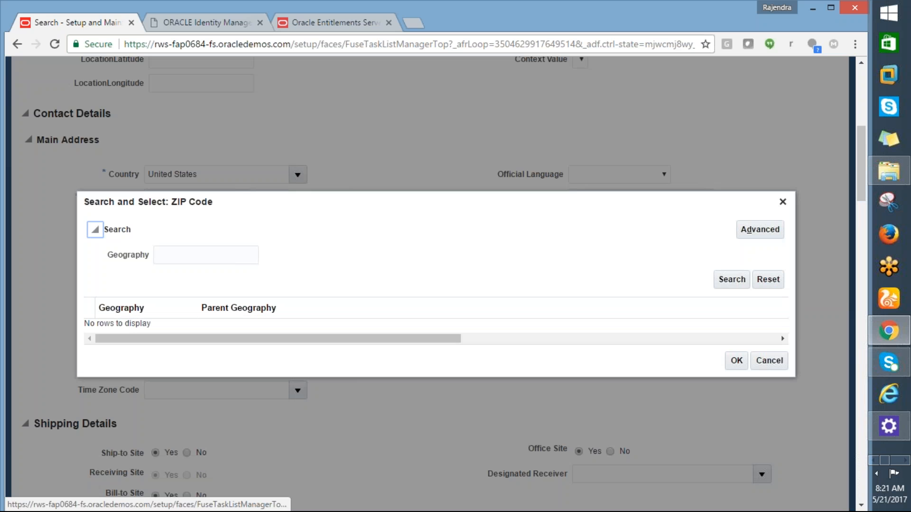
pyautogui.click(179, 251)
pyautogui.write('NE')
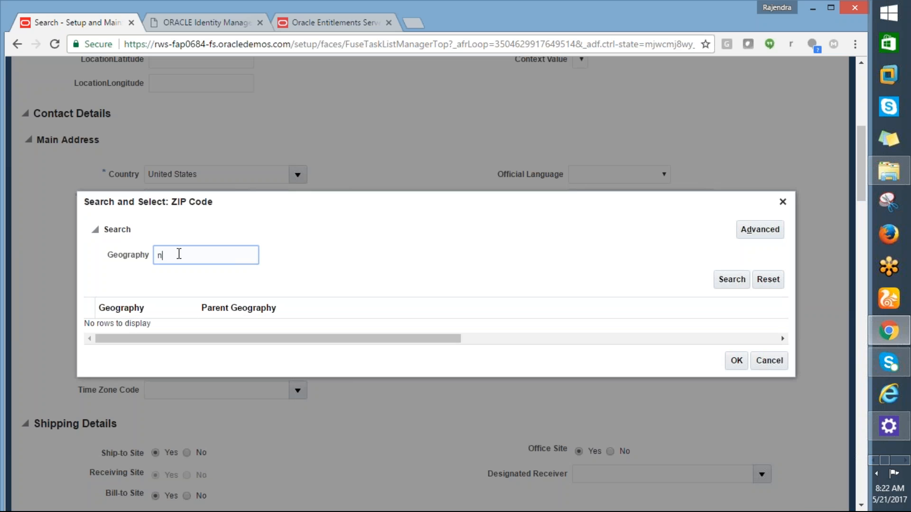
pyautogui.write('ew')
pyautogui.write('%y')
pyautogui.press('BackSpace')
pyautogui.write('York%')
pyautogui.click(728, 282)
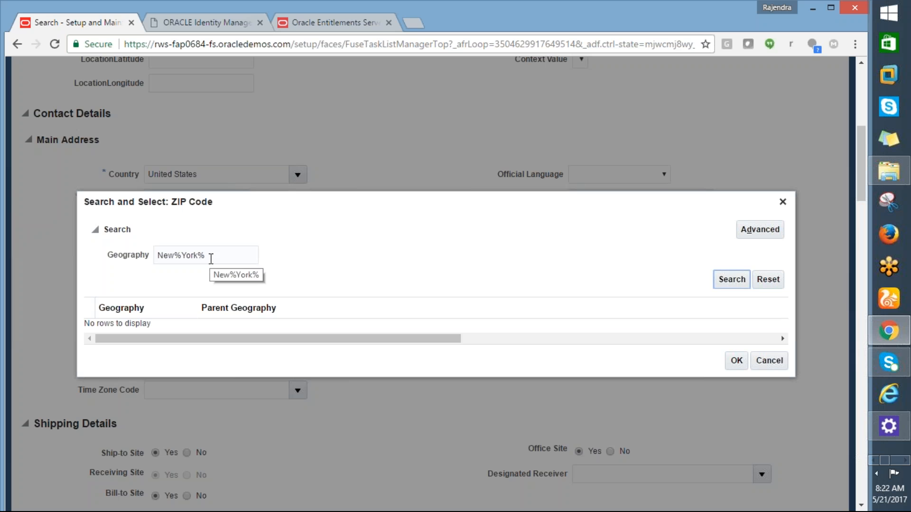
pyautogui.click(730, 278)
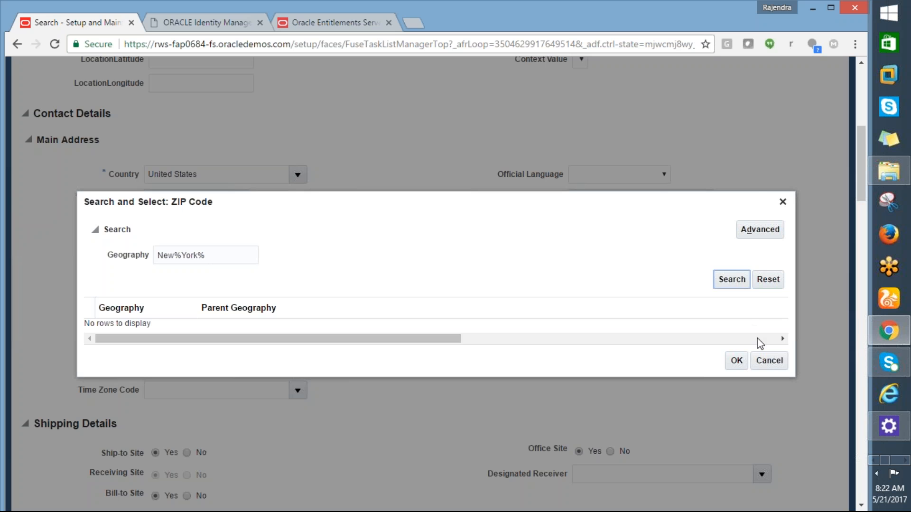
pyautogui.click(768, 360)
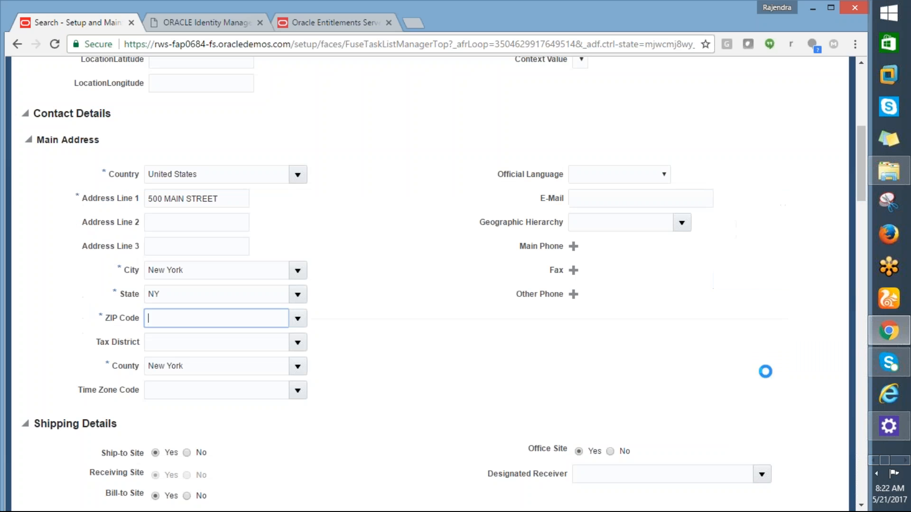
pyautogui.click(202, 271)
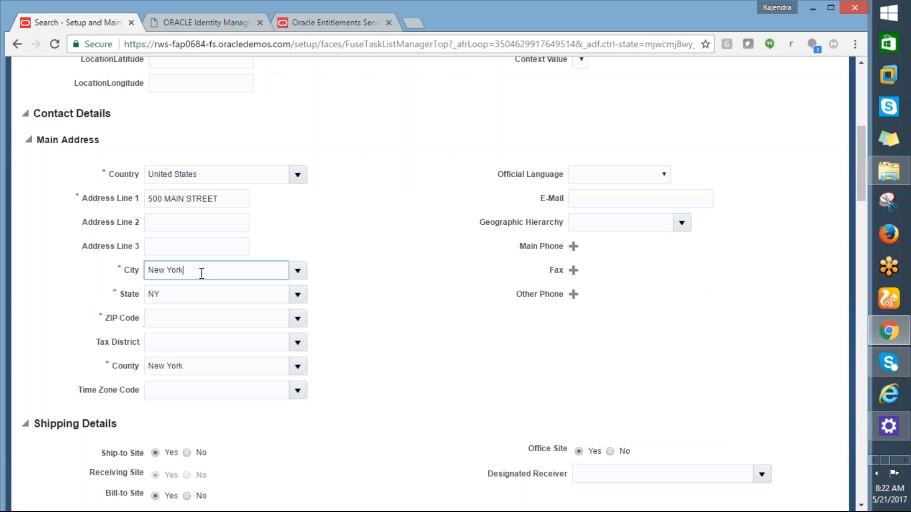
# - Clear the city and state of the main address and reopen the city search
pyautogui.press('BackSpace')
pyautogui.press('BackSpace')
pyautogui.press('BackSpace')
pyautogui.press('BackSpace')
pyautogui.press('BackSpace')
pyautogui.press('BackSpace')
pyautogui.press('BackSpace')
pyautogui.press('BackSpace')
pyautogui.press('Tab')
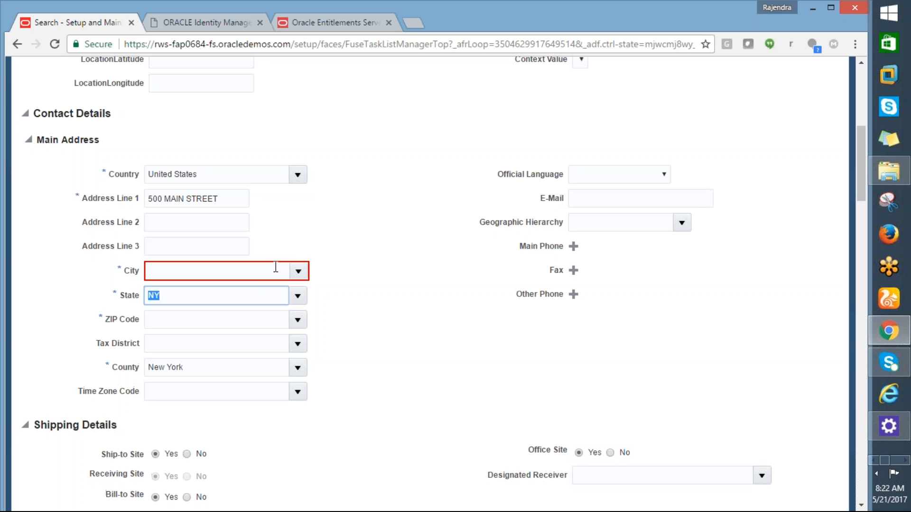
pyautogui.press('BackSpace')
pyautogui.click(298, 270)
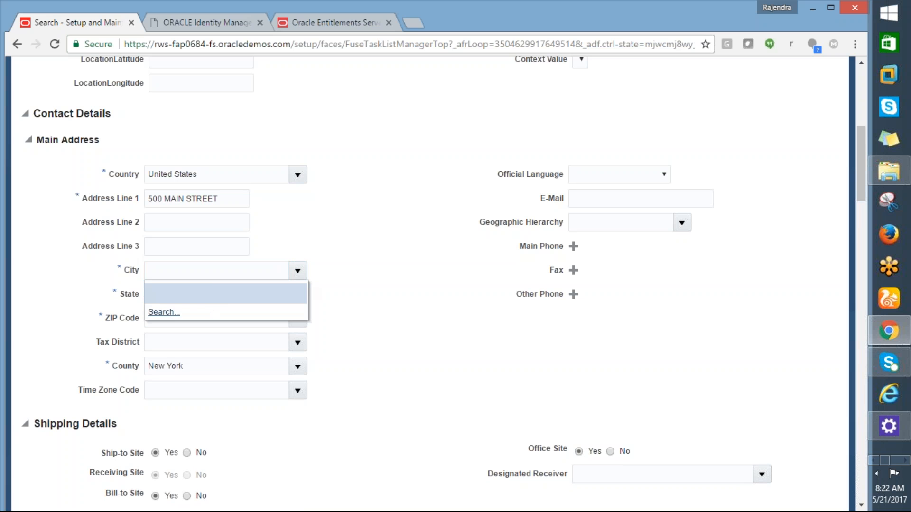
pyautogui.click(161, 312)
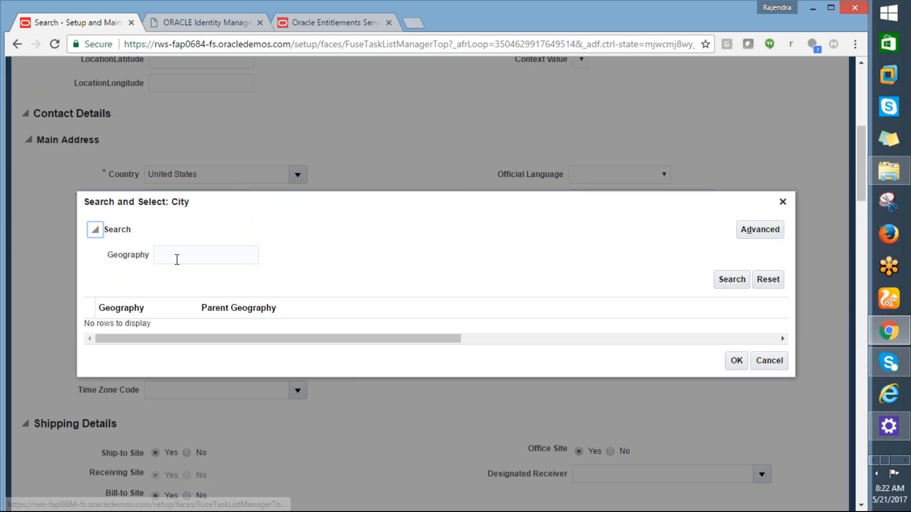
# - Search the city geographies for %New%York% and assign New York, NY as the address's city
pyautogui.click(205, 260)
pyautogui.write('%N')
pyautogui.press('BackSpace')
pyautogui.write('New%y')
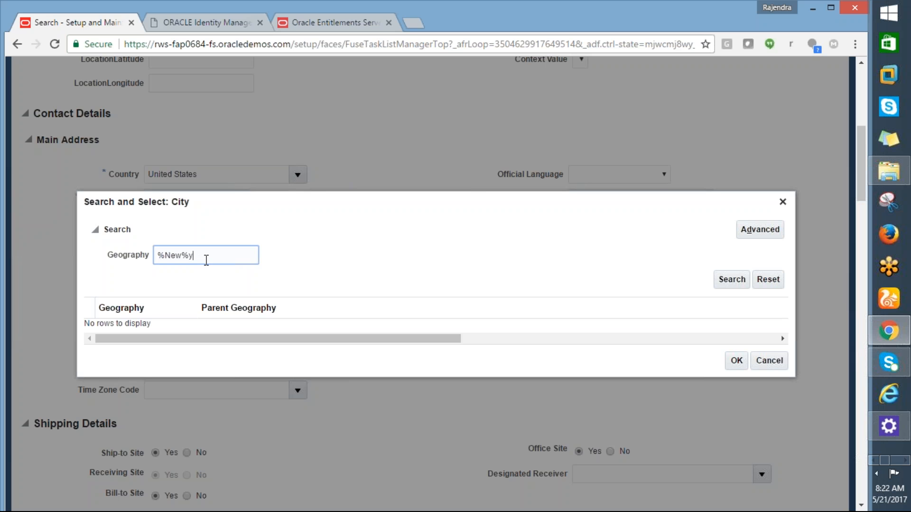
pyautogui.press('BackSpace')
pyautogui.write('York%')
pyautogui.click(733, 281)
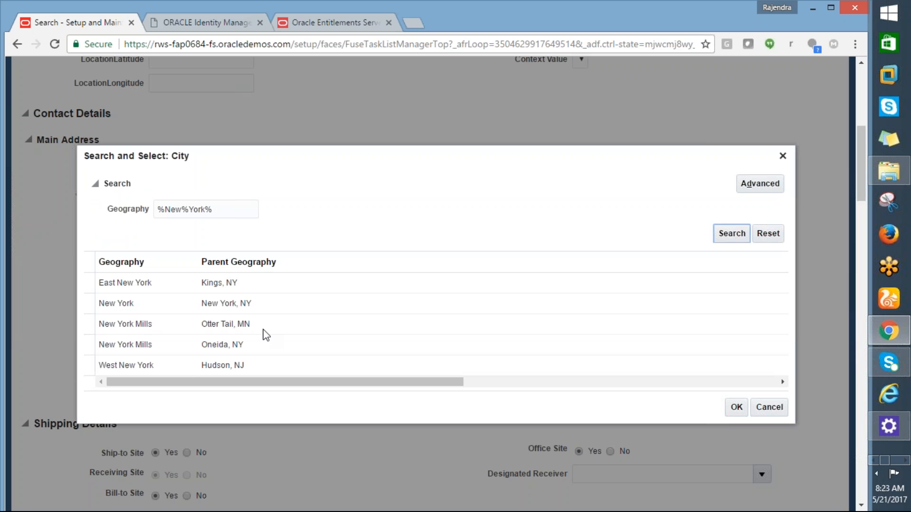
pyautogui.click(160, 307)
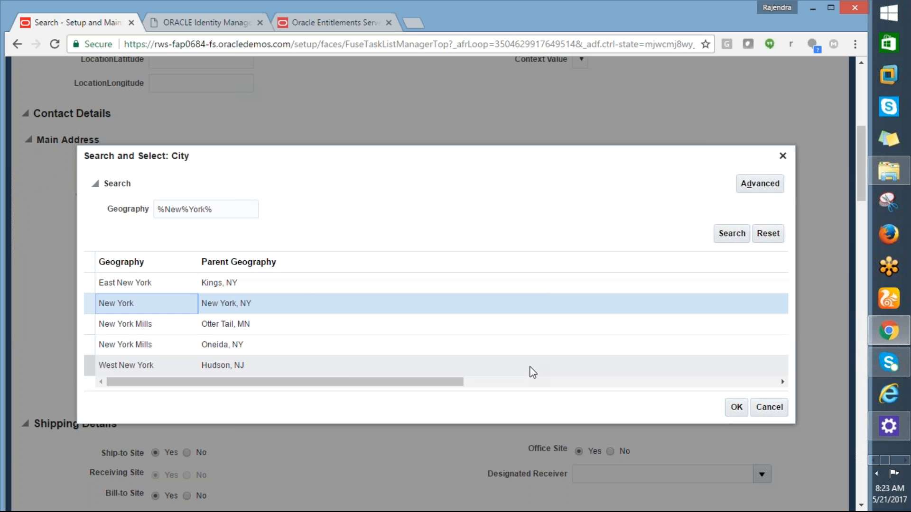
pyautogui.click(737, 408)
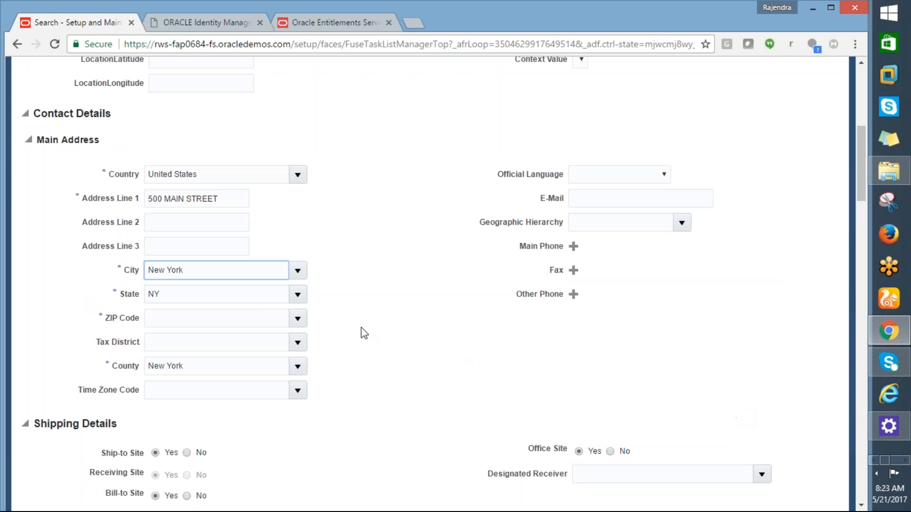
# - Set the ZIP code to 10001 using the Manhattan, New York, NY entry
pyautogui.click(258, 312)
pyautogui.write('10001')
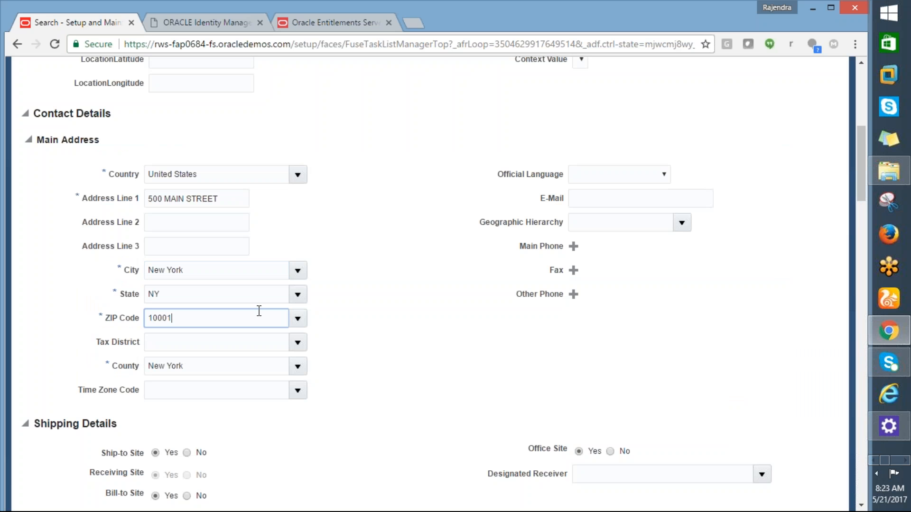
pyautogui.press('Tab')
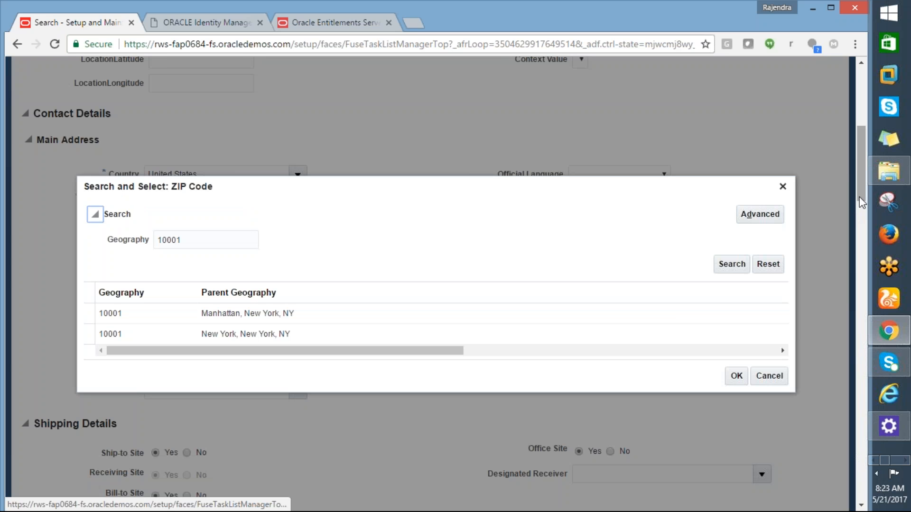
pyautogui.click(249, 316)
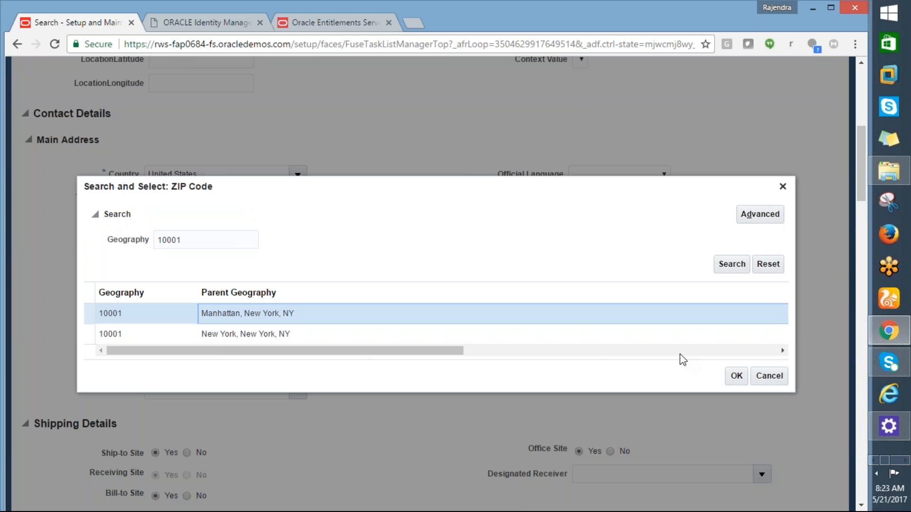
pyautogui.click(735, 377)
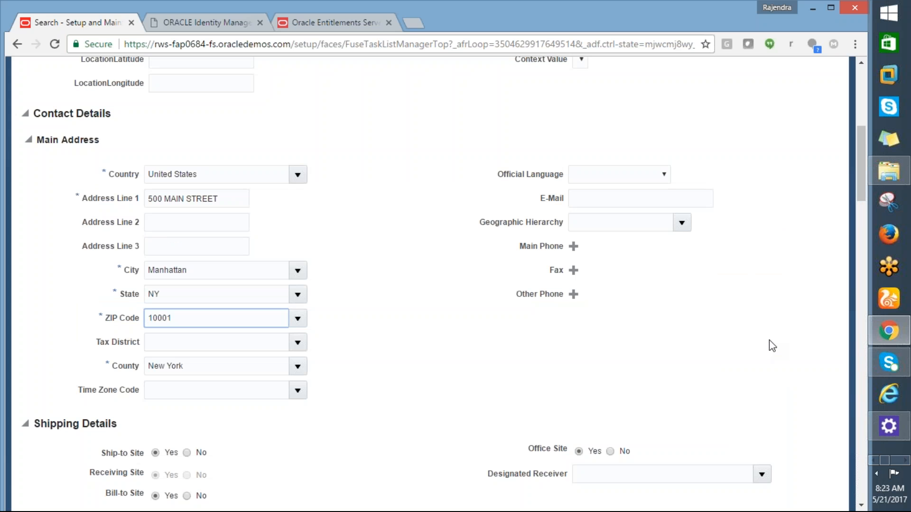
# - Save the AMD_LOACTION location and submit the request
pyautogui.scroll(4, 854, 142)
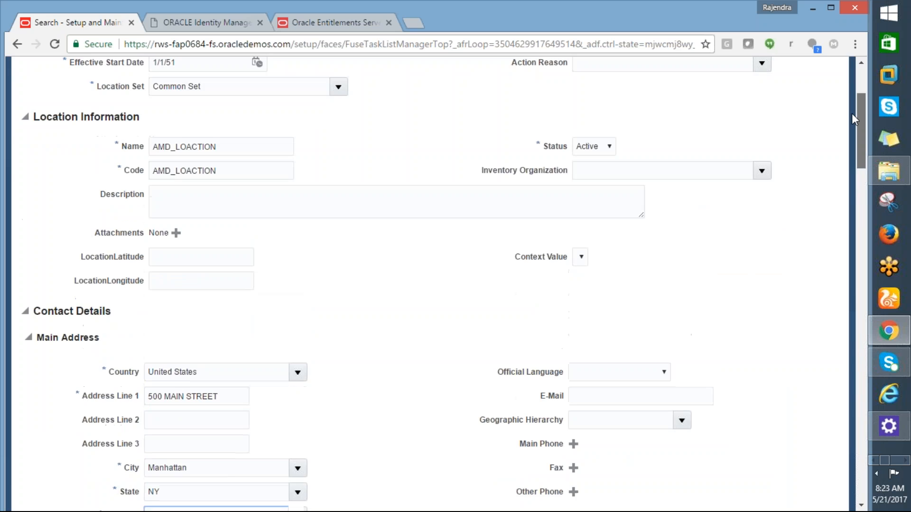
pyautogui.scroll(3, 852, 119)
pyautogui.click(728, 103)
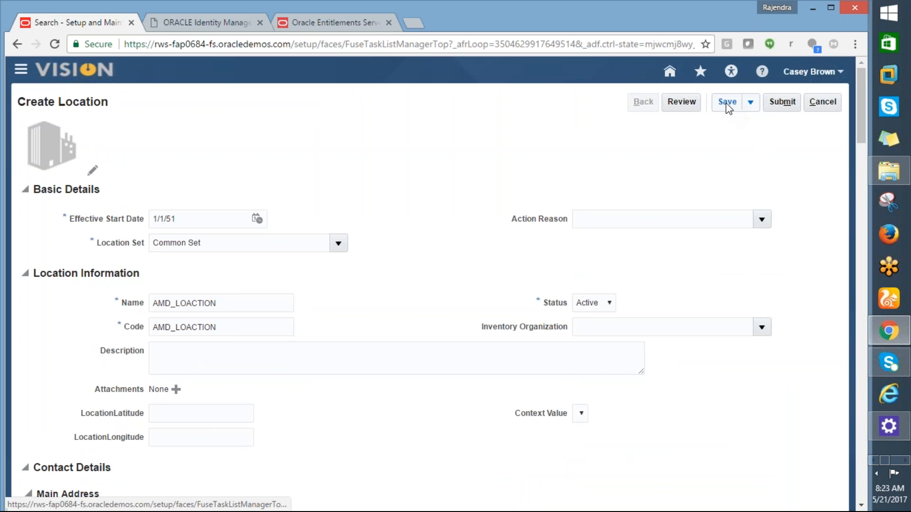
pyautogui.click(728, 103)
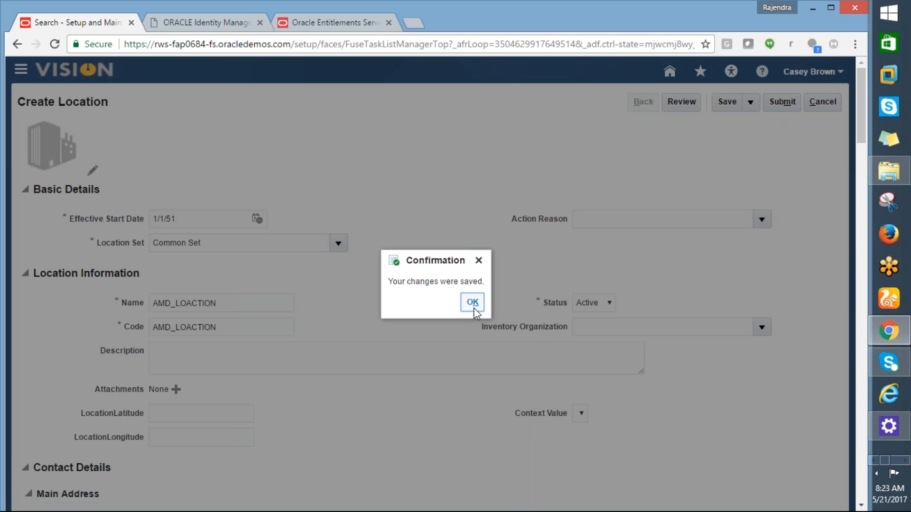
pyautogui.click(473, 302)
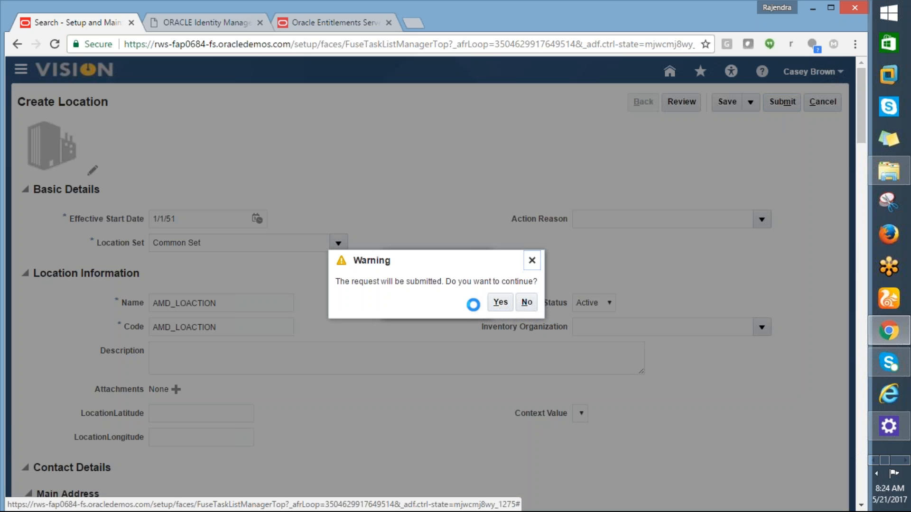
pyautogui.click(495, 305)
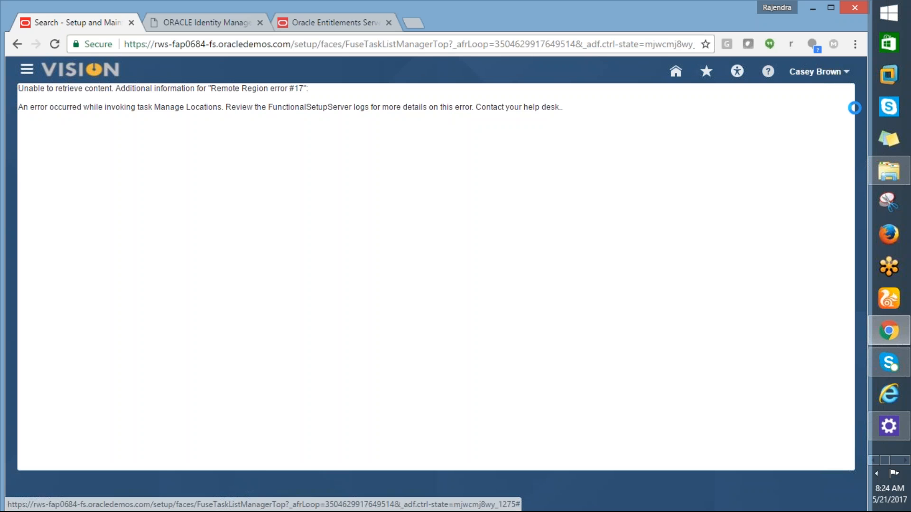
# - Return to Setup and Maintenance and select the Financials offering
pyautogui.click(825, 72)
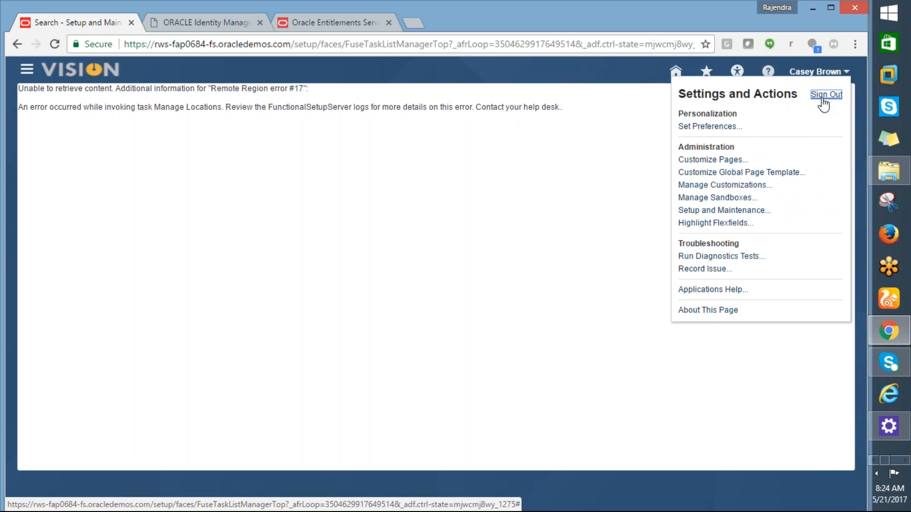
pyautogui.click(614, 169)
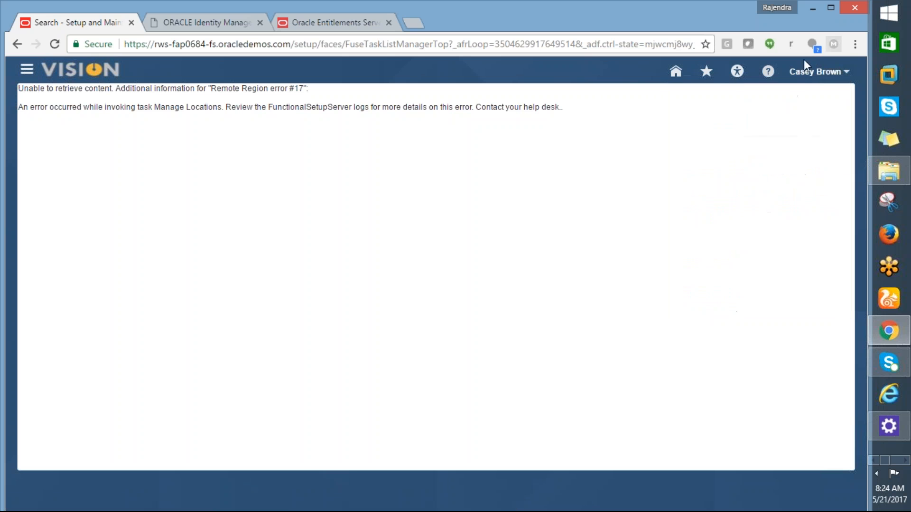
pyautogui.click(844, 72)
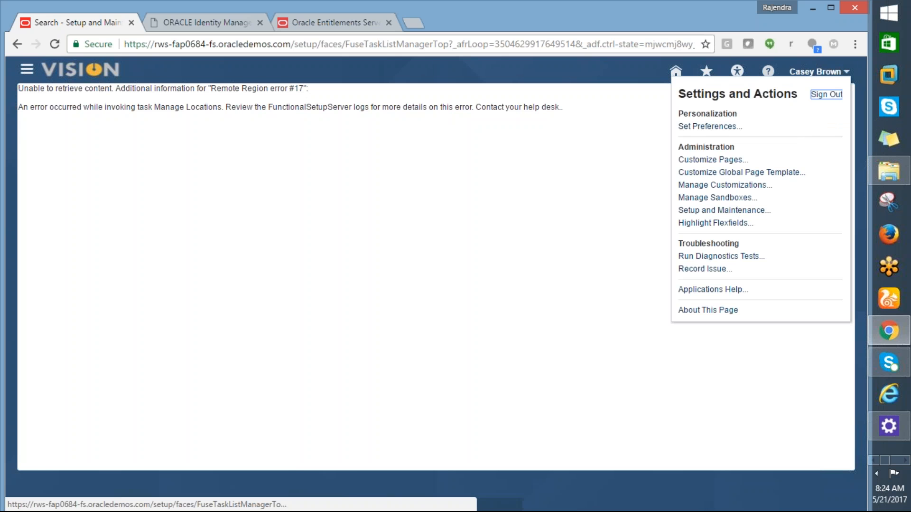
pyautogui.click(712, 211)
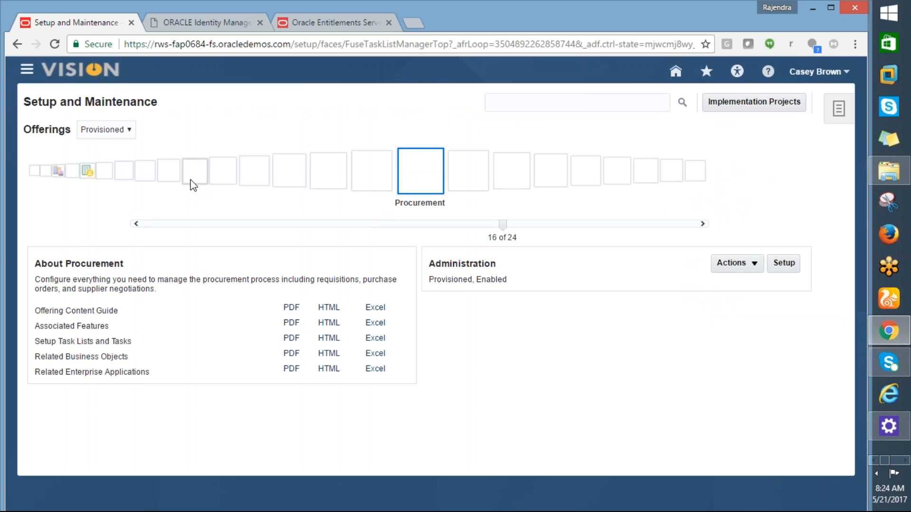
pyautogui.click(138, 177)
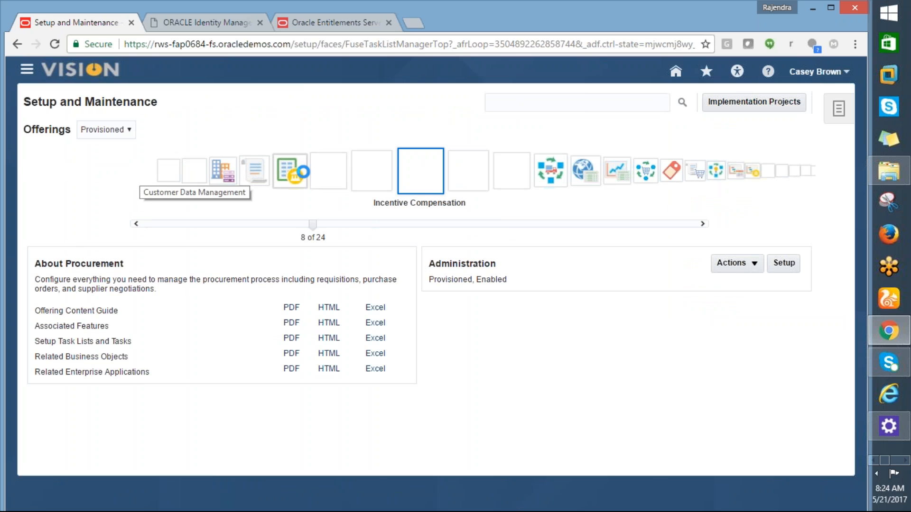
pyautogui.click(314, 183)
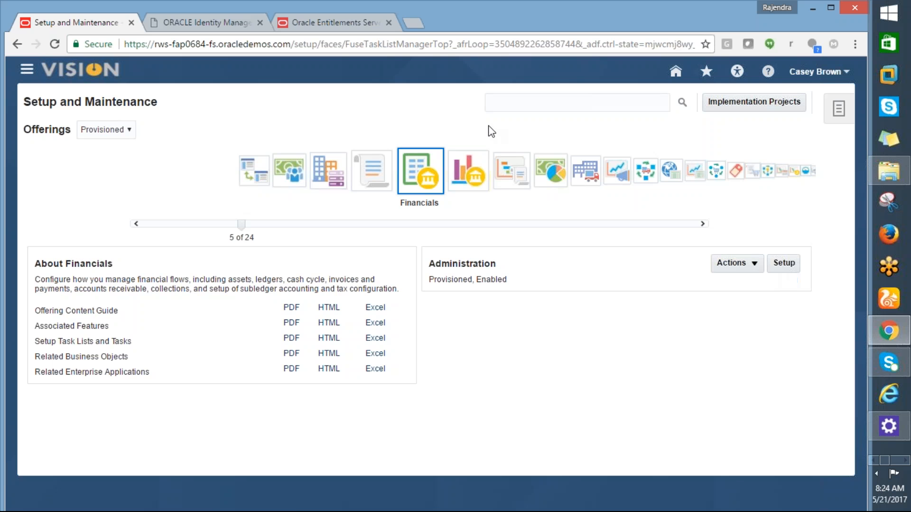
# - Search the setup tasks for manage%location% and open the Manage Locations task
pyautogui.click(501, 104)
pyautogui.write('ma')
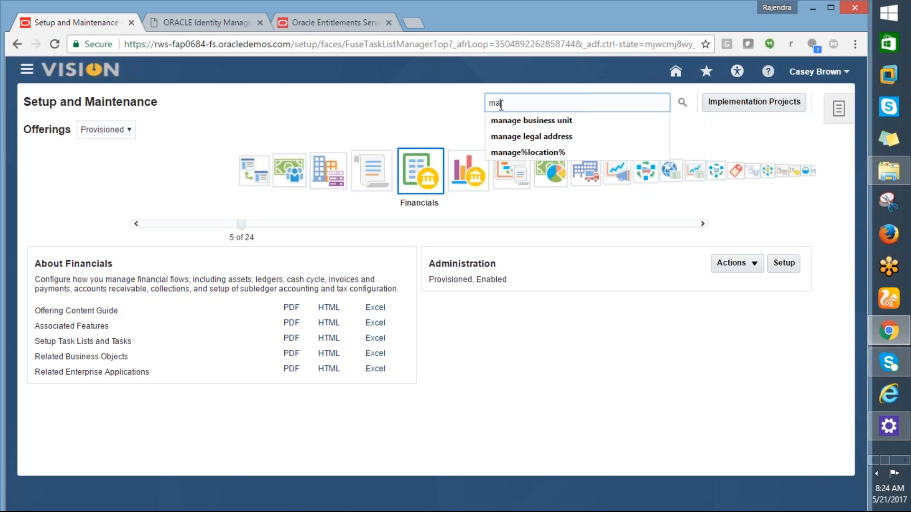
pyautogui.write('nage%')
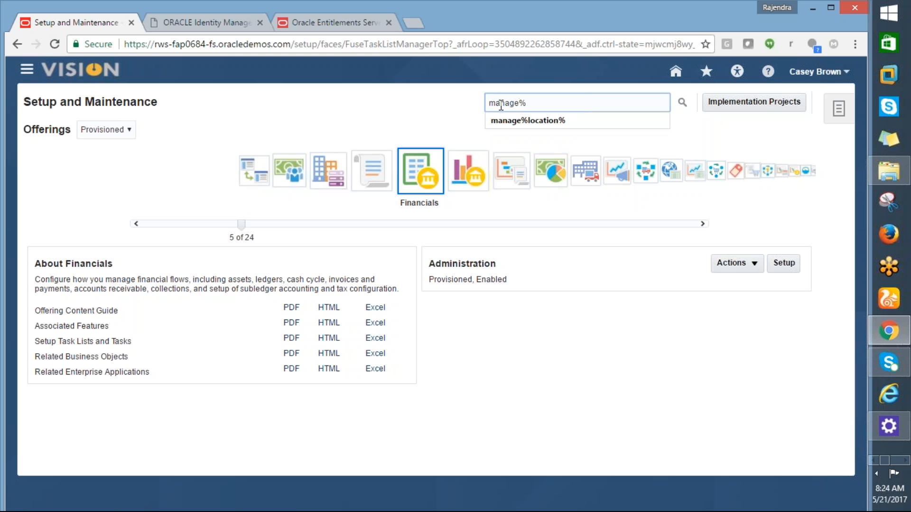
pyautogui.write('location%')
pyautogui.click(683, 103)
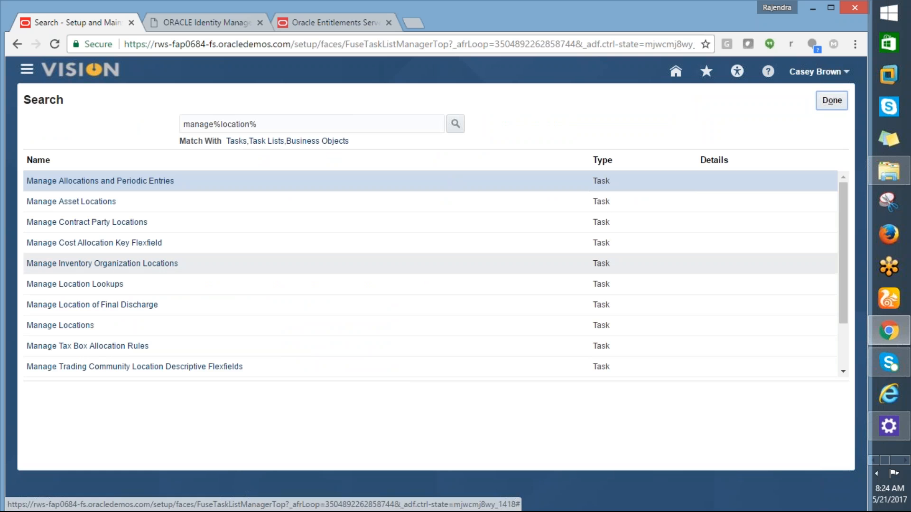
pyautogui.click(53, 326)
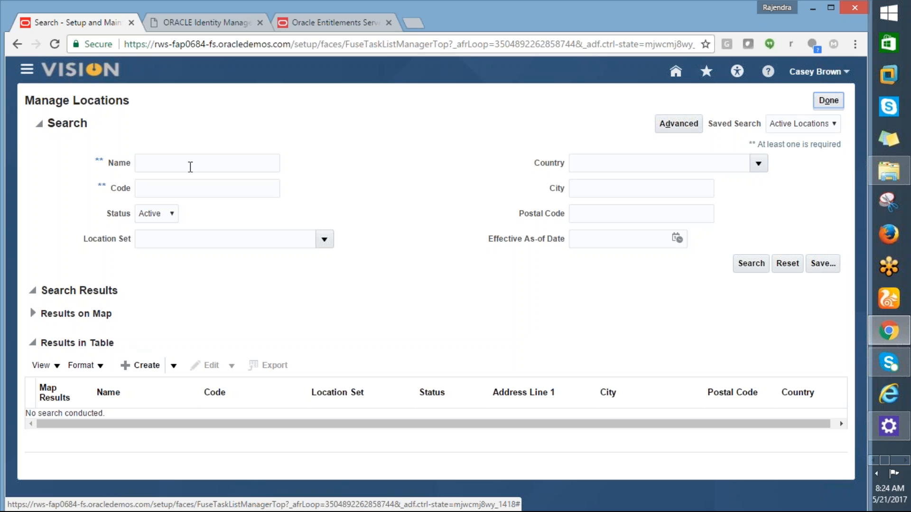
# - Search the active locations for names matching AMD%
pyautogui.click(172, 168)
pyautogui.write('ffam')
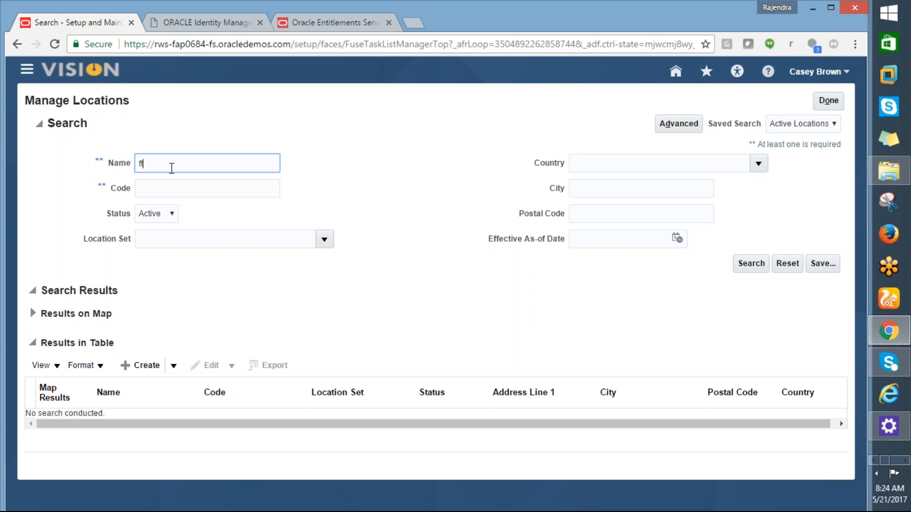
pyautogui.press('BackSpace')
pyautogui.press('BackSpace')
pyautogui.press('BackSpace')
pyautogui.write('A')
pyautogui.press('BackSpace')
pyautogui.press('BackSpace')
pyautogui.write('AMD%')
pyautogui.click(748, 261)
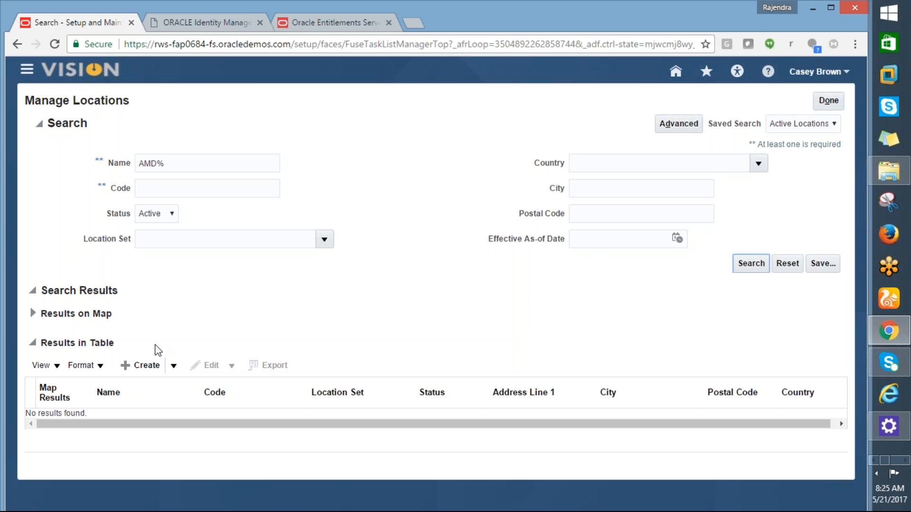
# - Try to search the locations by the name %AMD%
pyautogui.click(139, 165)
pyautogui.write('%')
pyautogui.click(738, 265)
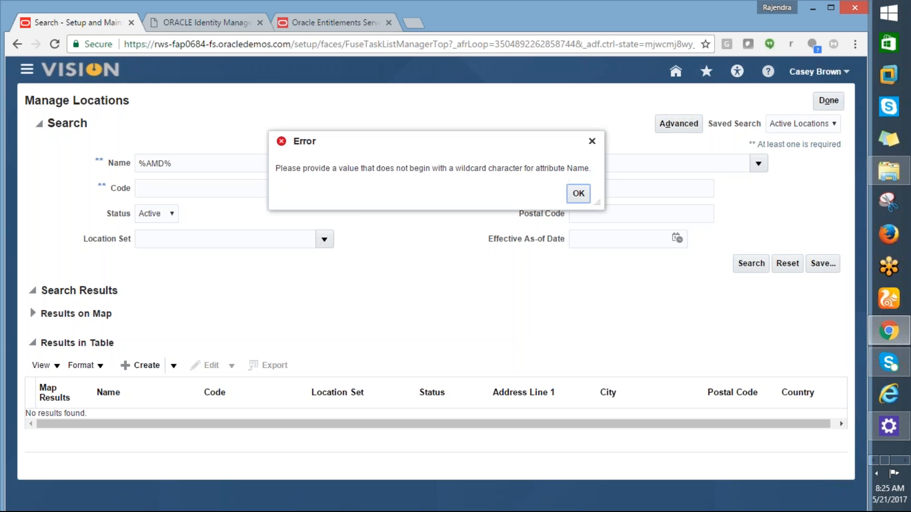
pyautogui.click(576, 195)
# - Clear the name criterion from the location search and start creating a new location
pyautogui.click(188, 164)
pyautogui.moveTo(172, 163); pyautogui.dragTo(139, 163)
pyautogui.press('BackSpace')
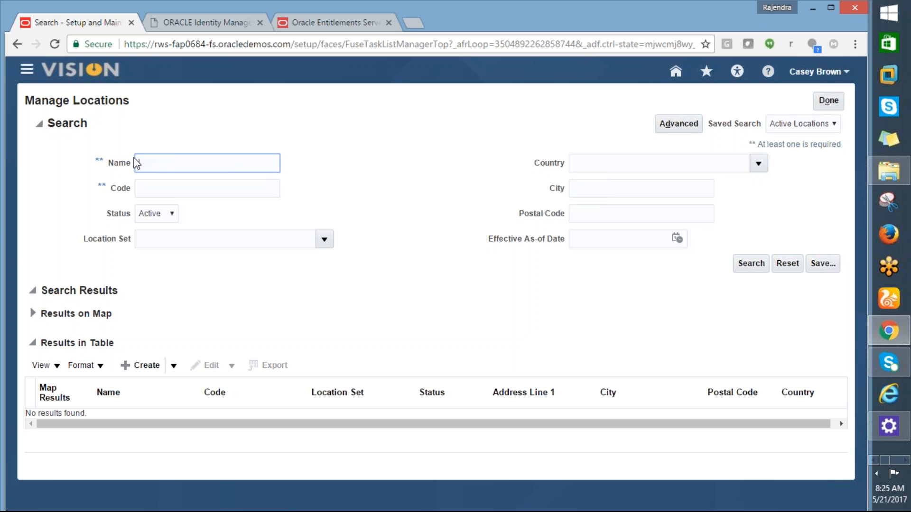
pyautogui.click(140, 365)
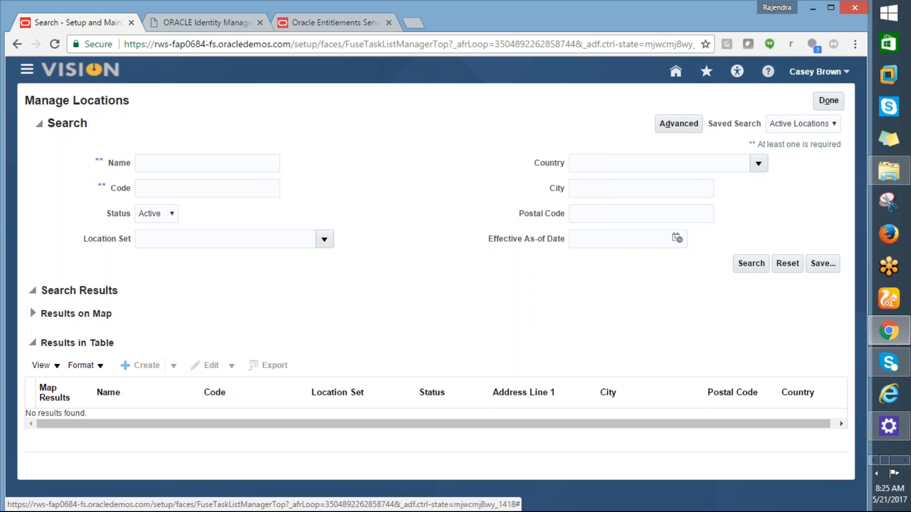
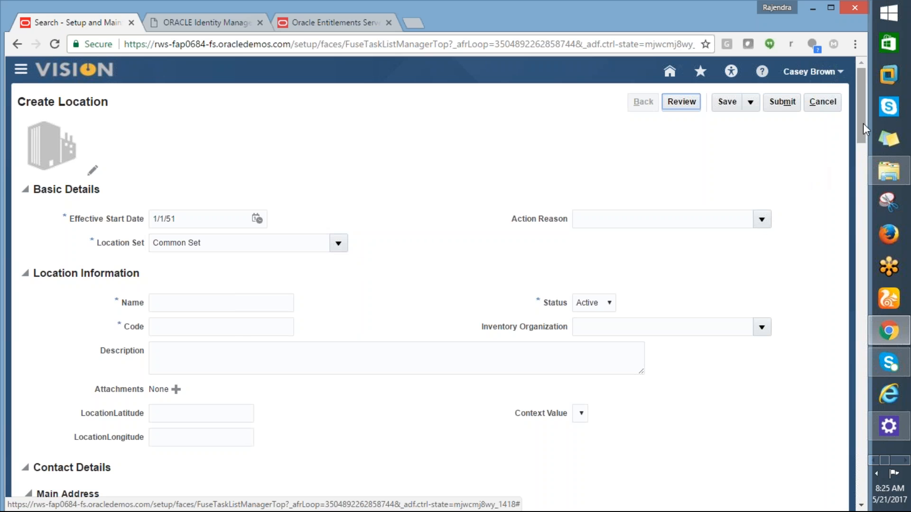
# - Enter AMD_LOCATION as both the name and the code of the new location
pyautogui.moveTo(857, 124)
pyautogui.mouseDown()
pyautogui.moveTo(858, 135)
pyautogui.moveTo(853, 121)
pyautogui.mouseUp()
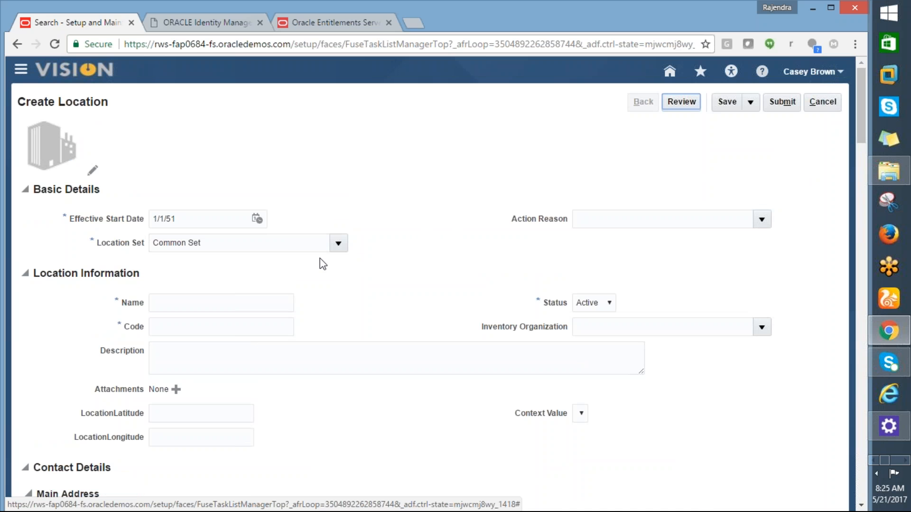
pyautogui.click(167, 306)
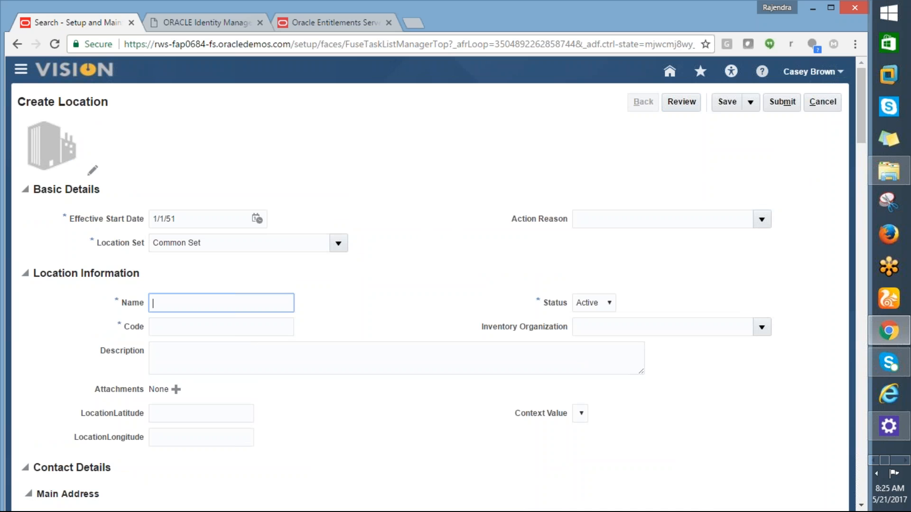
pyautogui.write('AMD')
pyautogui.write('_LOCATION')
pyautogui.press('Tab')
pyautogui.hotkey('shift', 'Tab')
pyautogui.hotkey('ctrl', 'c')
pyautogui.press('Tab')
pyautogui.hotkey('ctrl', 'v')
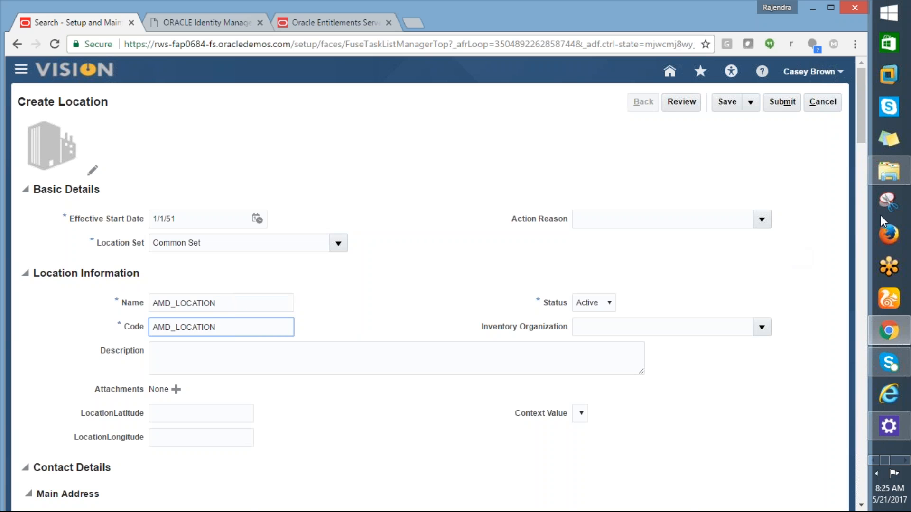
# - Fill in the main address with the street in Address Line 1 and New York as the city
pyautogui.moveTo(861, 134); pyautogui.dragTo(861, 184)
pyautogui.click(178, 246)
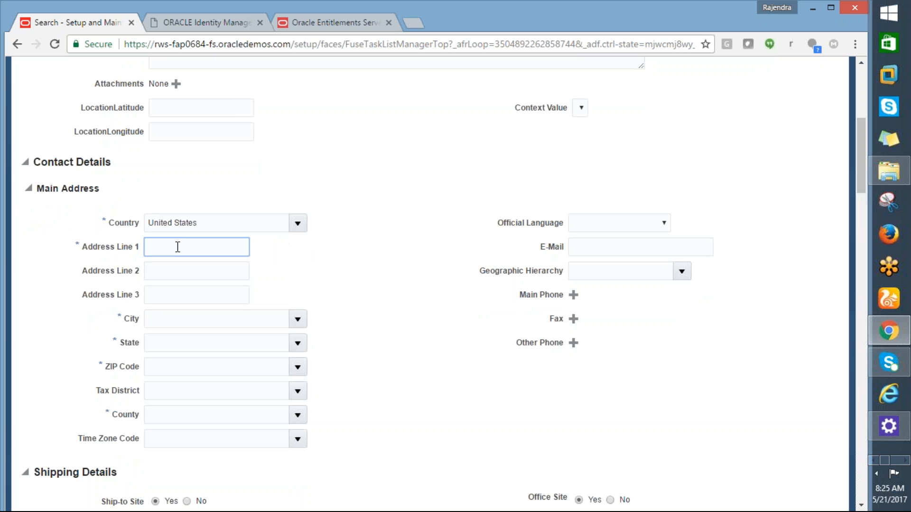
pyautogui.write('500 MIAN S')
pyautogui.press('BackSpace')
pyautogui.press('BackSpace')
pyautogui.press('BackSpace')
pyautogui.write('AIN STREET')
pyautogui.click(184, 321)
pyautogui.write('Ne')
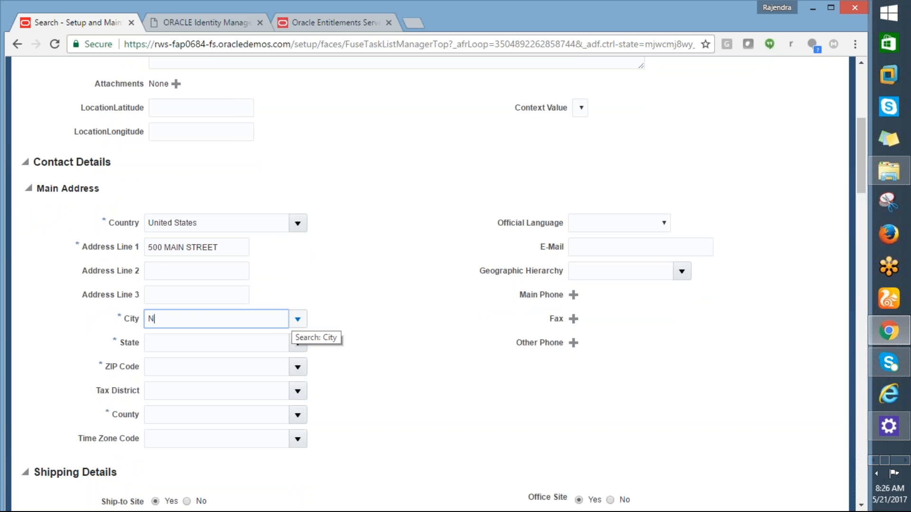
pyautogui.write('w York')
pyautogui.press('Tab')
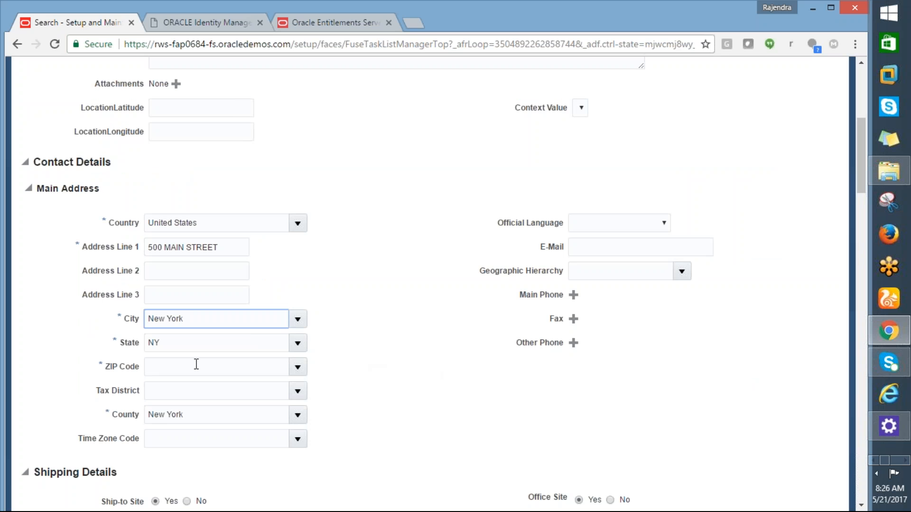
# - Set the ZIP code to 10001, picking the entry whose parent geography is New York, New York, NY
pyautogui.click(195, 365)
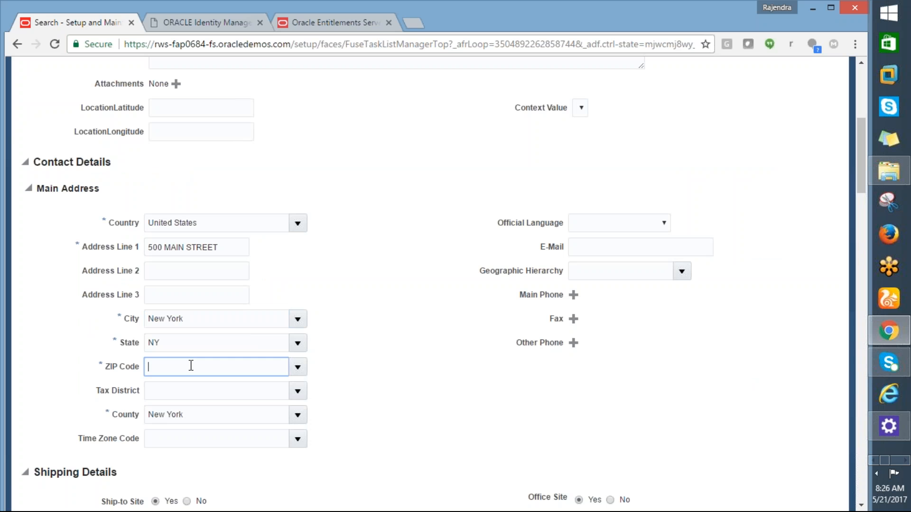
pyautogui.write('10001')
pyautogui.press('Tab')
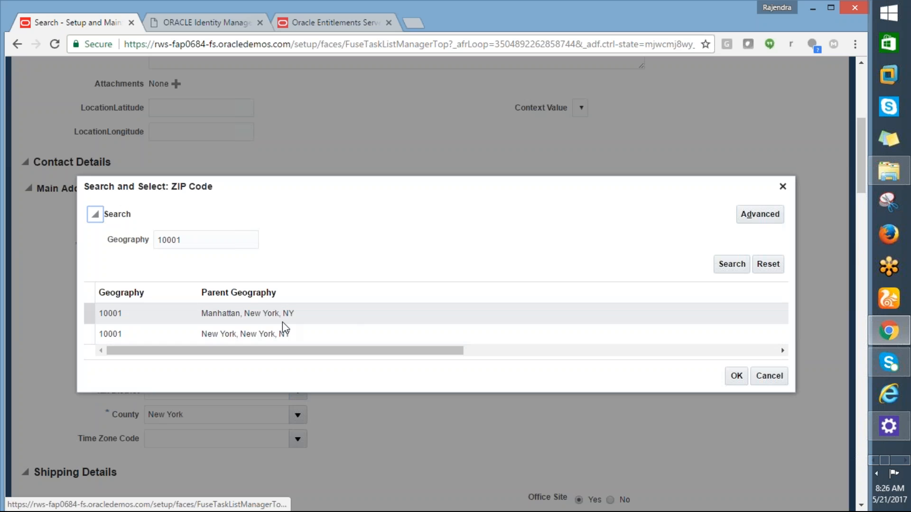
pyautogui.click(263, 334)
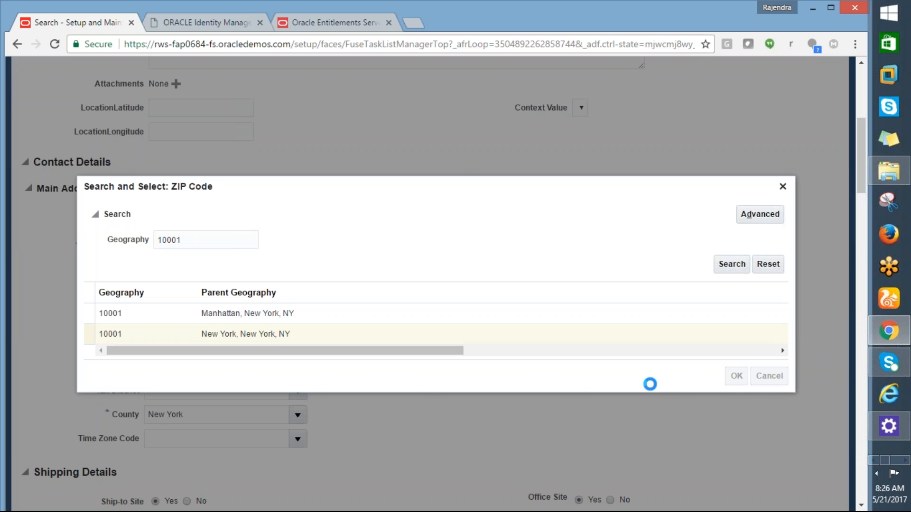
pyautogui.click(737, 377)
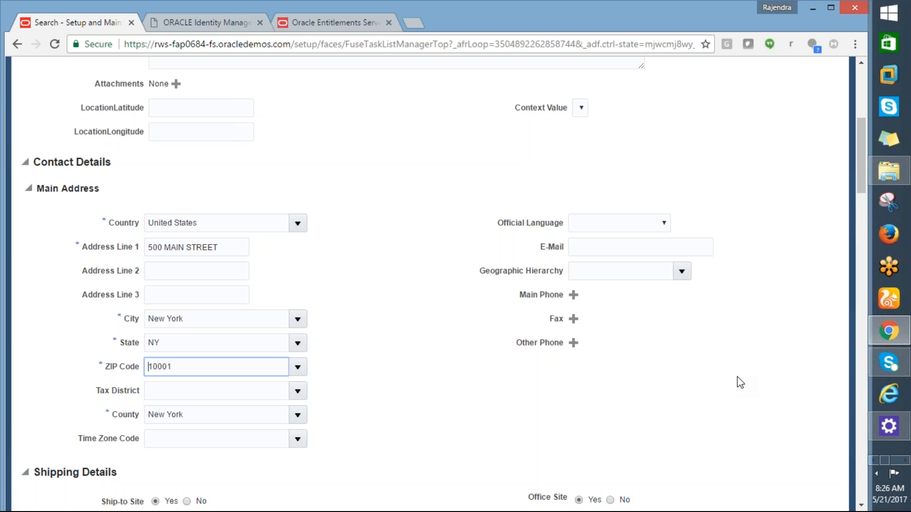
# - Save the new location and submit it, confirming the submission
pyautogui.moveTo(863, 190)
pyautogui.mouseDown()
pyautogui.moveTo(861, 229)
pyautogui.moveTo(862, 190)
pyautogui.mouseUp()
pyautogui.moveTo(858, 127); pyautogui.dragTo(855, 75)
pyautogui.click(724, 105)
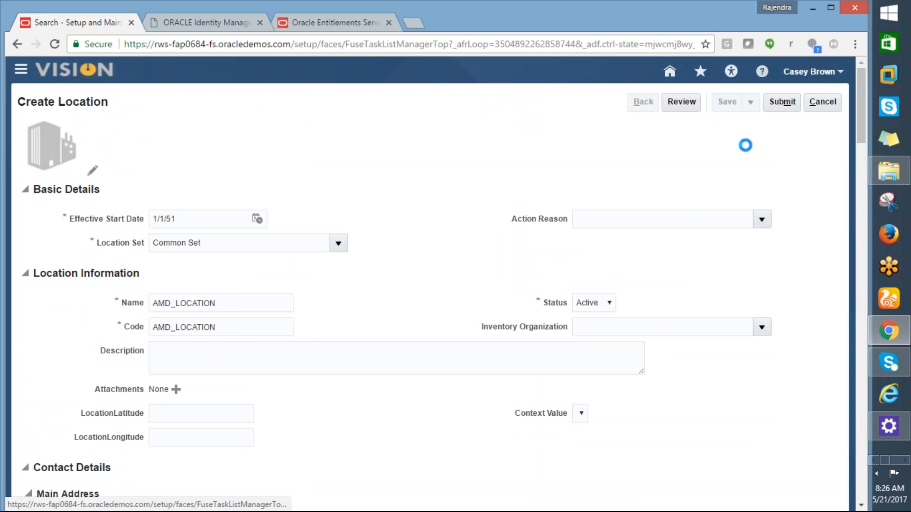
pyautogui.click(778, 104)
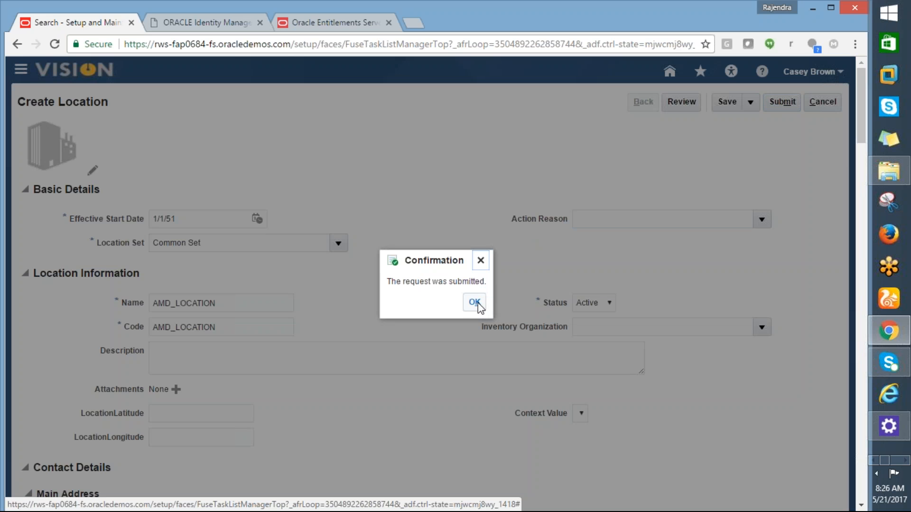
pyautogui.click(479, 302)
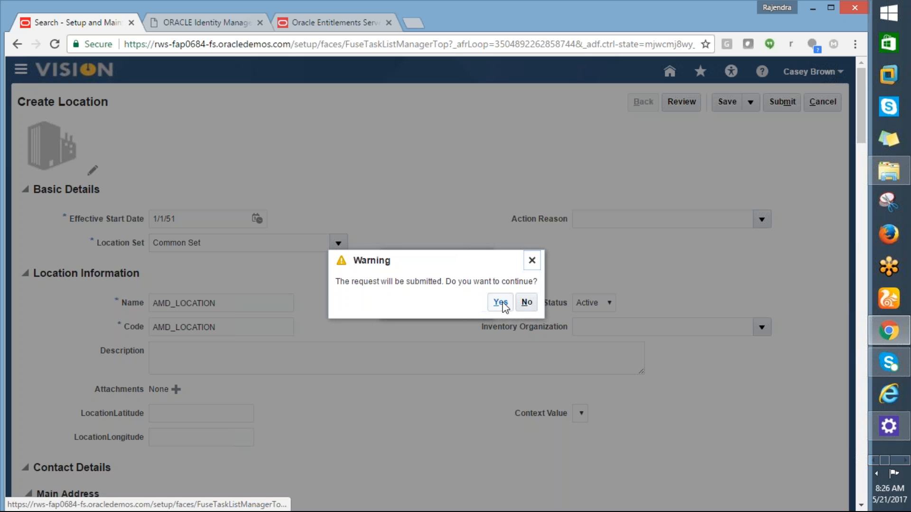
pyautogui.click(502, 302)
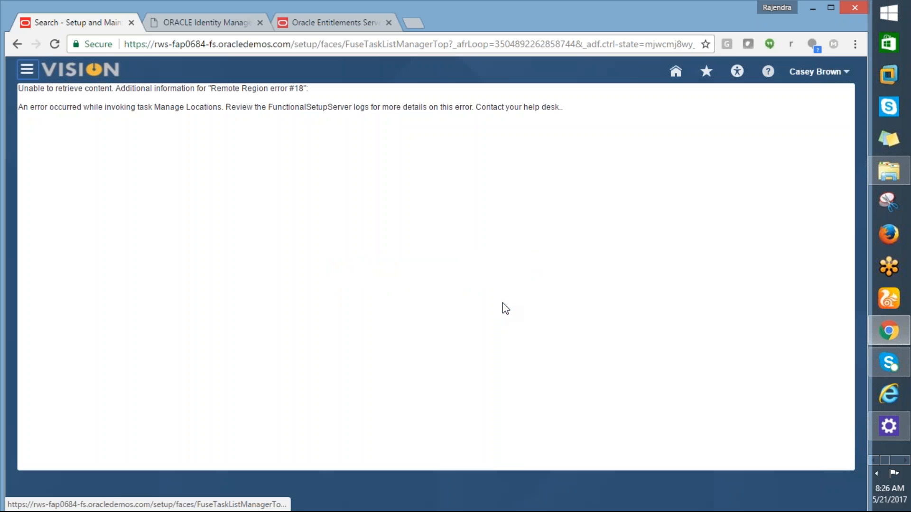
# - Sign out of the current account
pyautogui.click(846, 74)
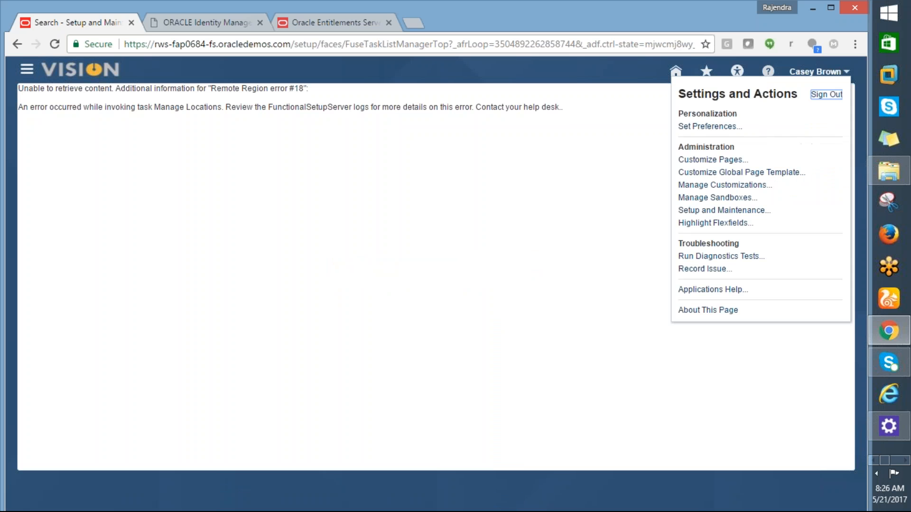
pyautogui.click(835, 95)
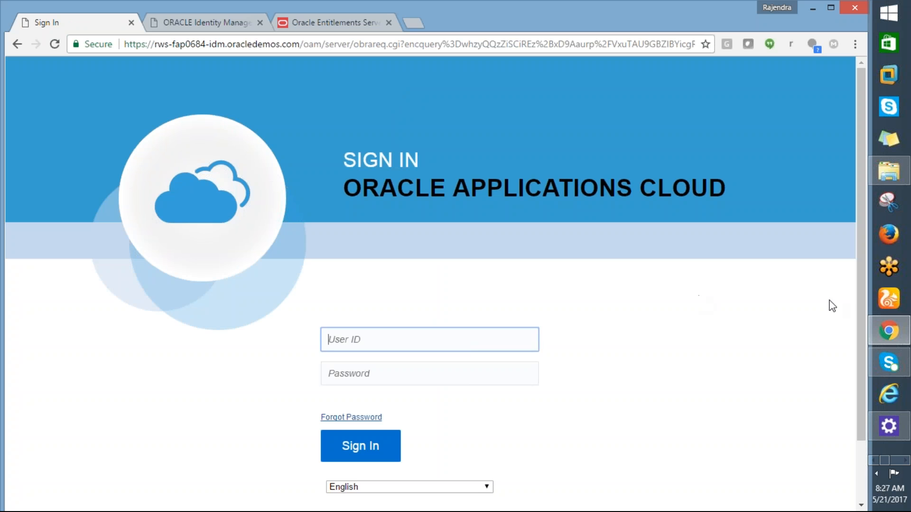
pyautogui.moveTo(856, 309); pyautogui.dragTo(865, 340)
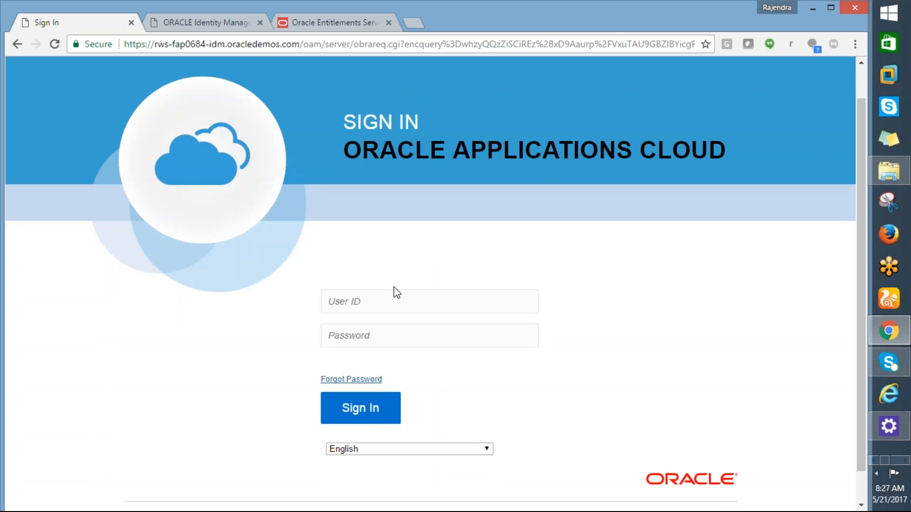
# - Copy the procurement manager's user name from the Login text file in the Fusion folder and enter it as the sign-in user ID
pyautogui.click(322, 304)
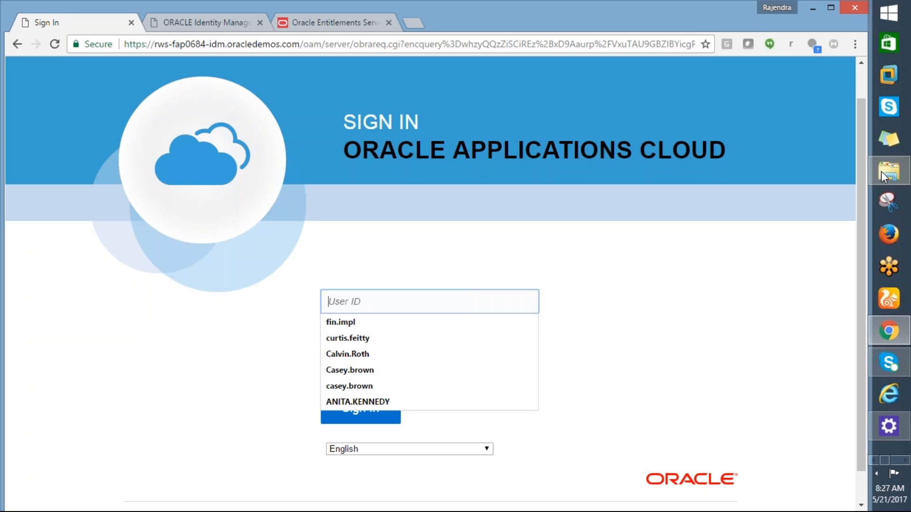
pyautogui.moveTo(886, 178)
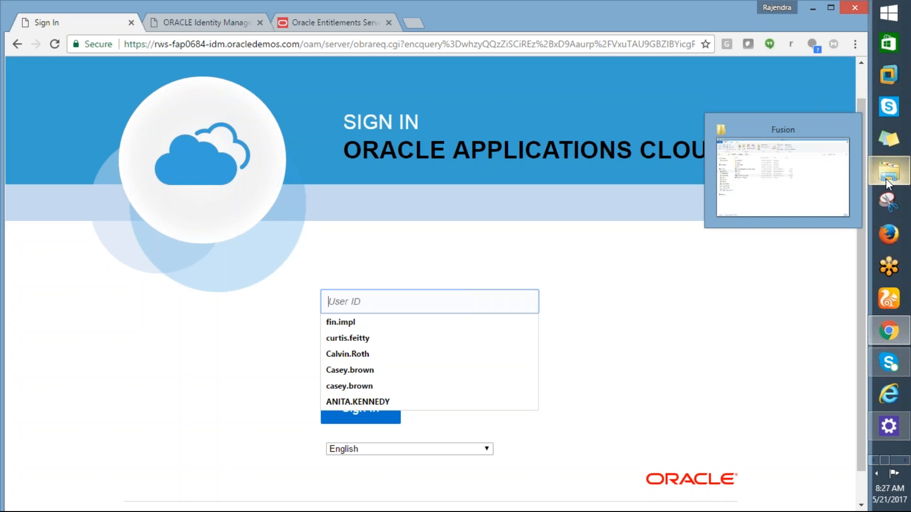
pyautogui.click(812, 178)
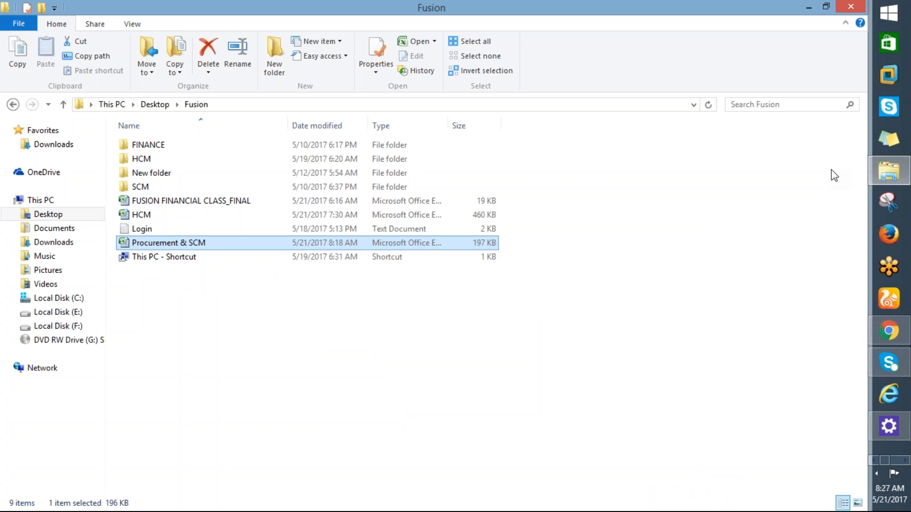
pyautogui.doubleClick(146, 231)
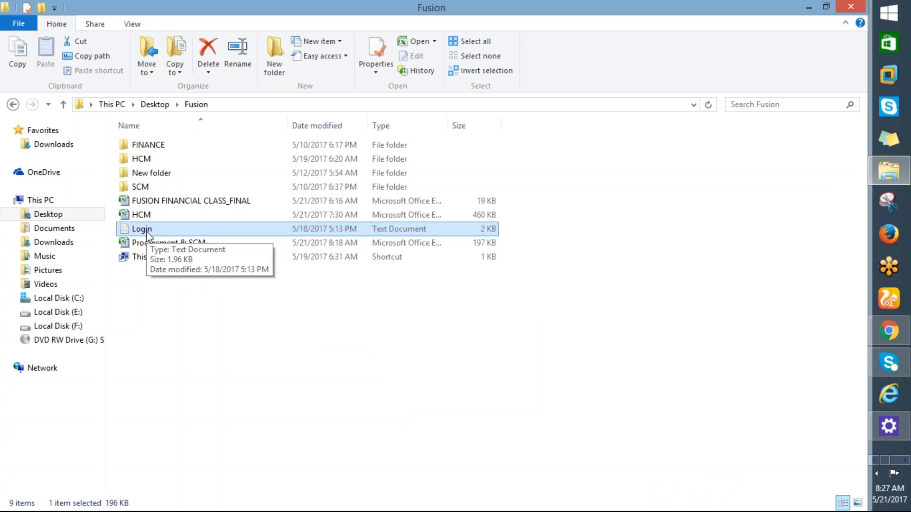
pyautogui.moveTo(678, 71); pyautogui.dragTo(703, 58)
pyautogui.click(703, 49)
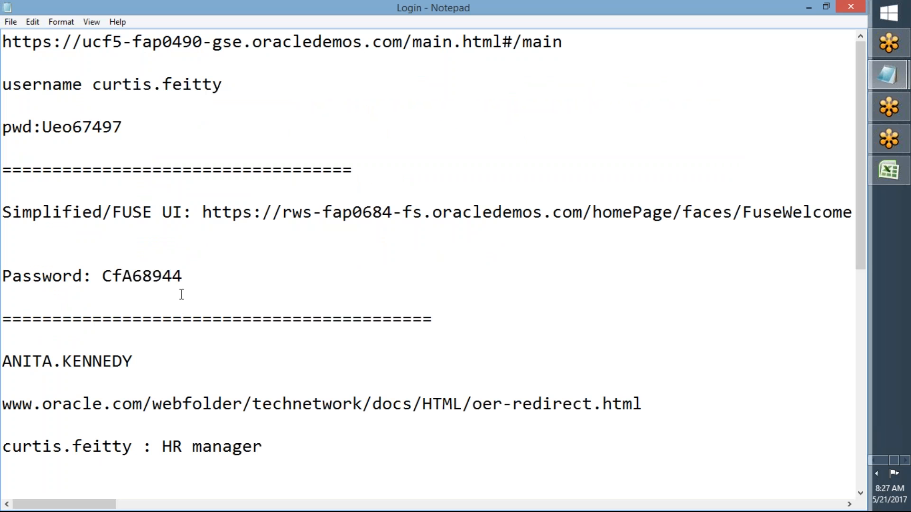
pyautogui.moveTo(181, 293); pyautogui.dragTo(242, 404)
pyautogui.moveTo(859, 209); pyautogui.dragTo(859, 287)
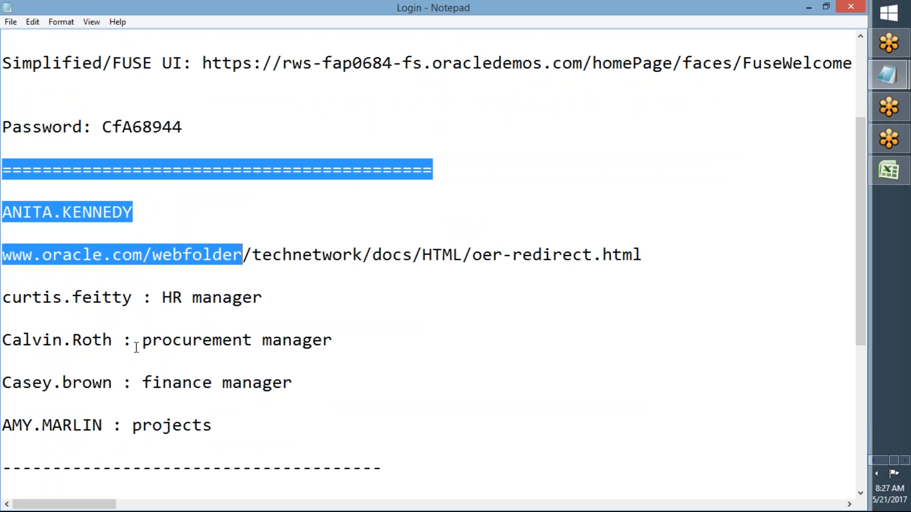
pyautogui.moveTo(112, 340); pyautogui.dragTo(7, 330)
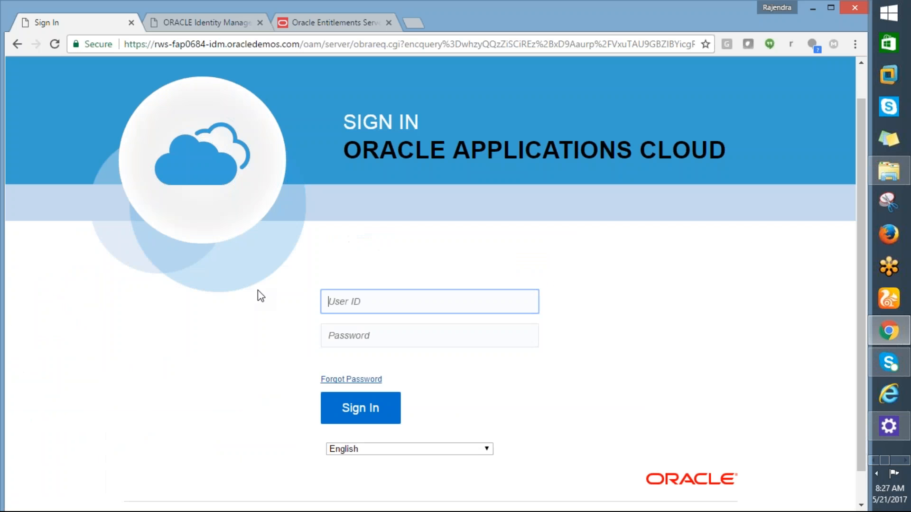
pyautogui.write('Calvin.Roth')
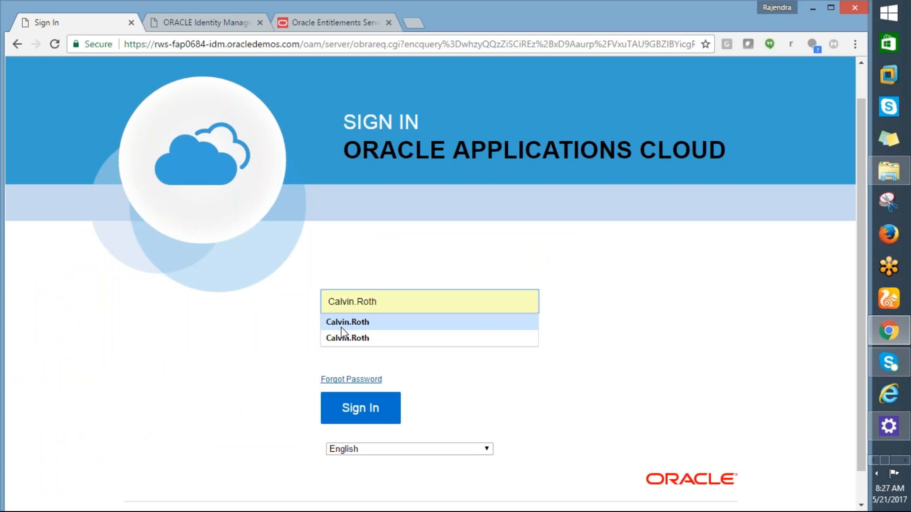
pyautogui.click(350, 344)
# - Copy the account password from the Login text file into the password field and sign in
pyautogui.hotkey('alt', 'Tab')
pyautogui.hotkey('alt', 'Tab')
pyautogui.click(223, 270)
pyautogui.moveTo(183, 127); pyautogui.dragTo(107, 133)
pyautogui.hotkey('alt', 'Tab')
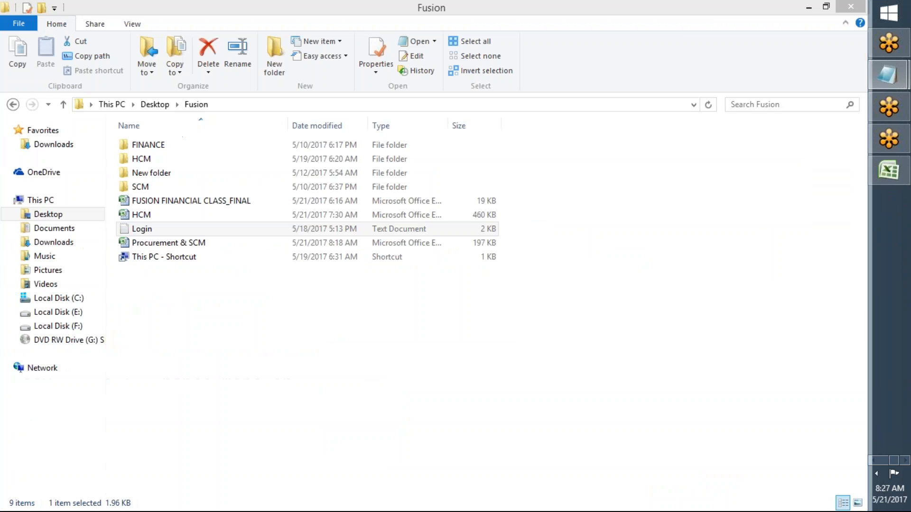
pyautogui.hotkey('alt', 'Tab')
pyautogui.hotkey('alt', 'Tab')
pyautogui.hotkey('ctrl', 'v')
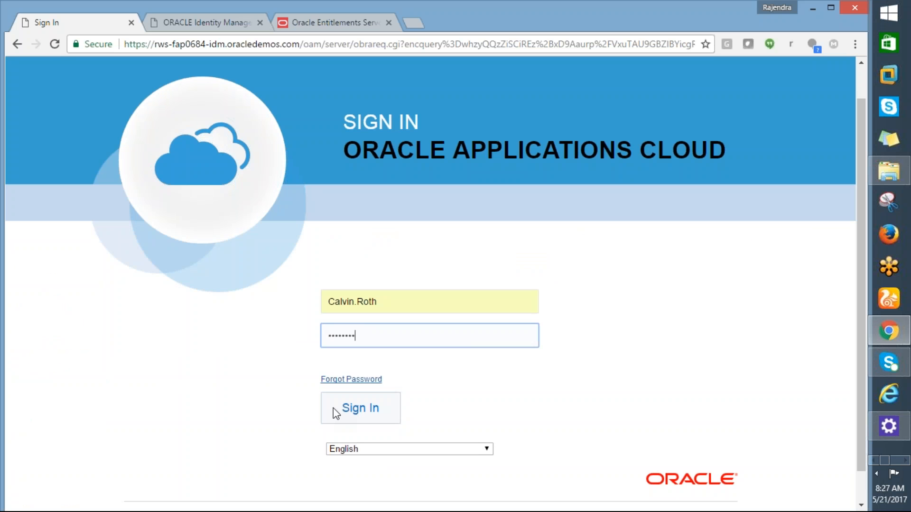
pyautogui.click(336, 407)
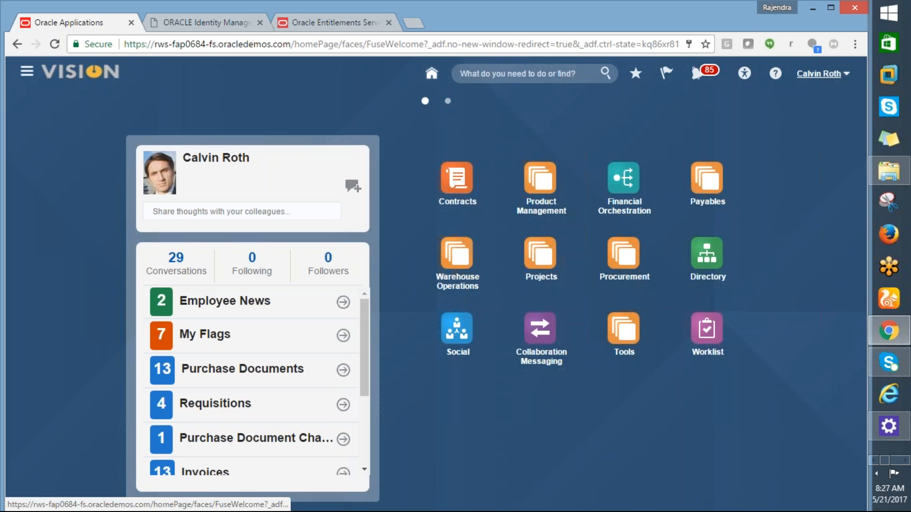
# - Open Setup and Maintenance from the procurement manager's account
pyautogui.click(819, 74)
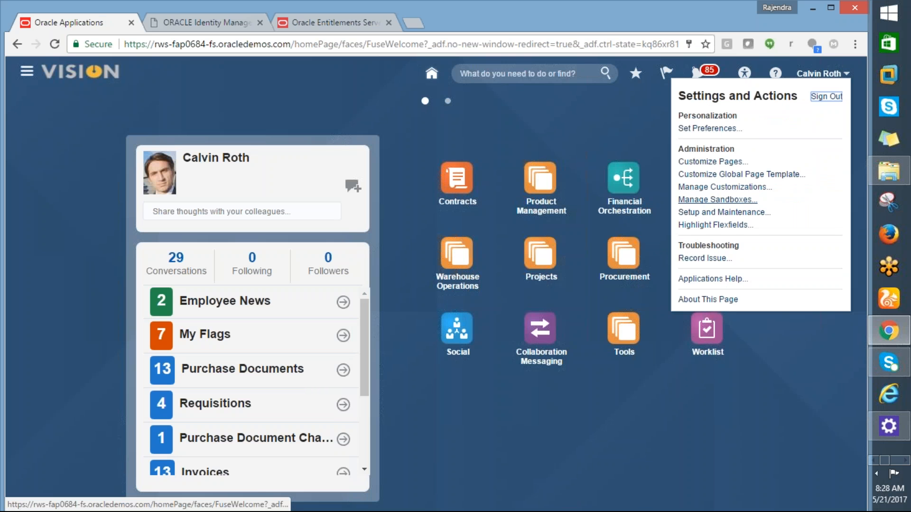
pyautogui.click(724, 212)
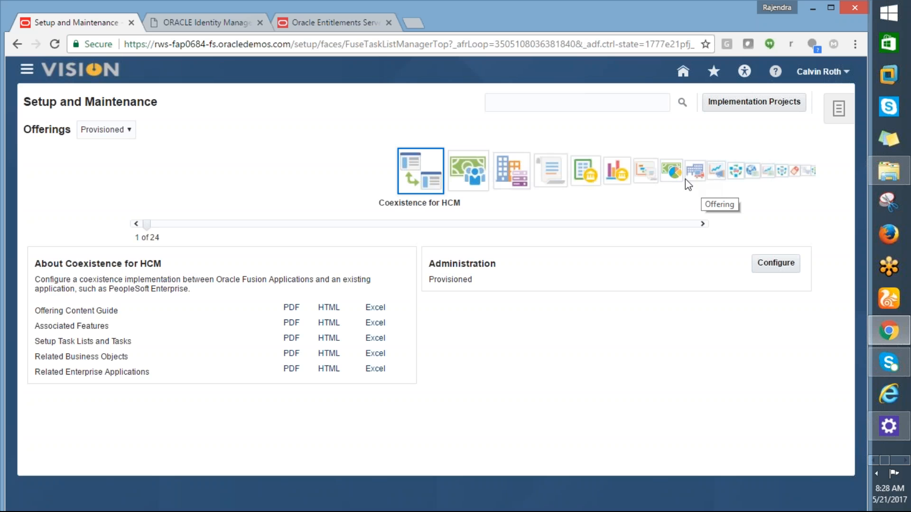
# - Browse through the provisioned setup offerings as far as the Procurement offering
pyautogui.click(556, 181)
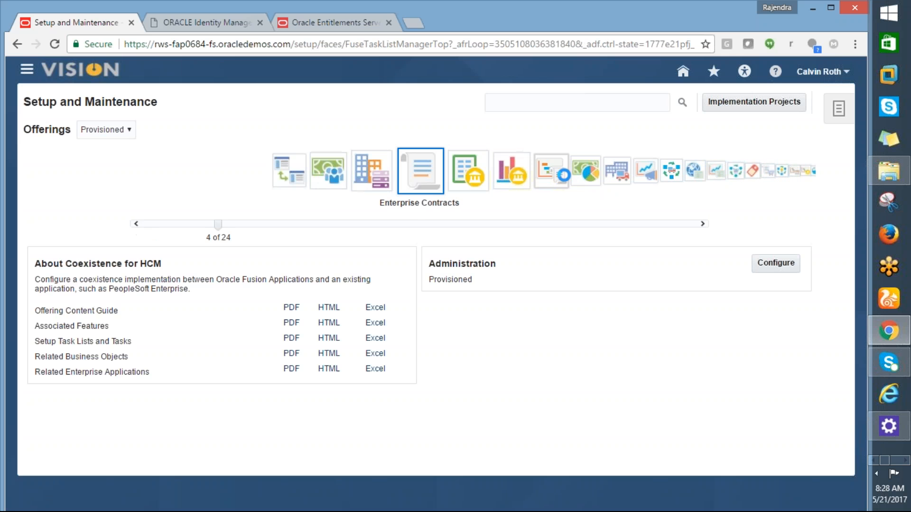
pyautogui.click(463, 185)
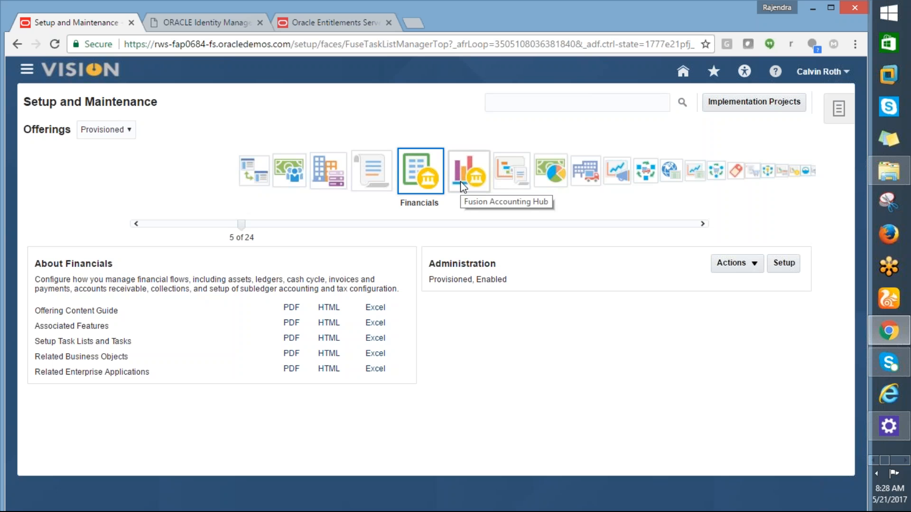
pyautogui.click(463, 186)
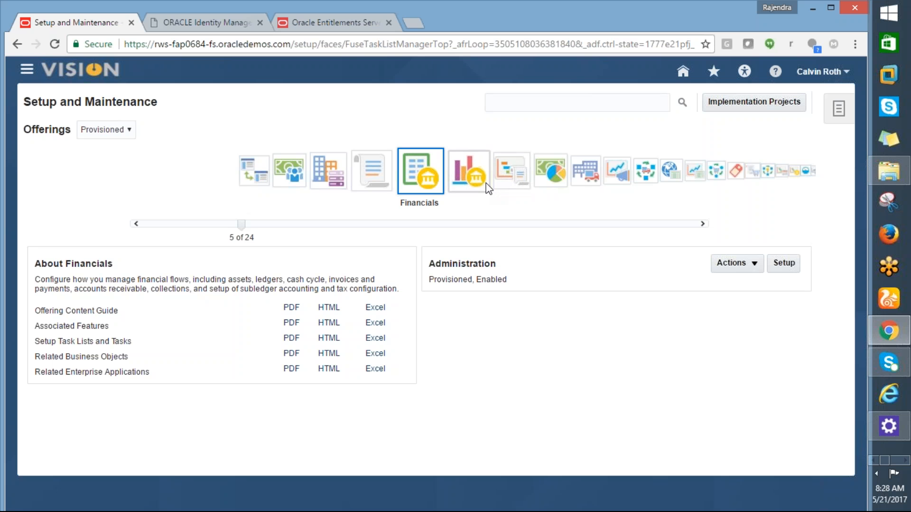
pyautogui.click(472, 187)
pyautogui.click(472, 187)
pyautogui.click(470, 183)
pyautogui.click(469, 183)
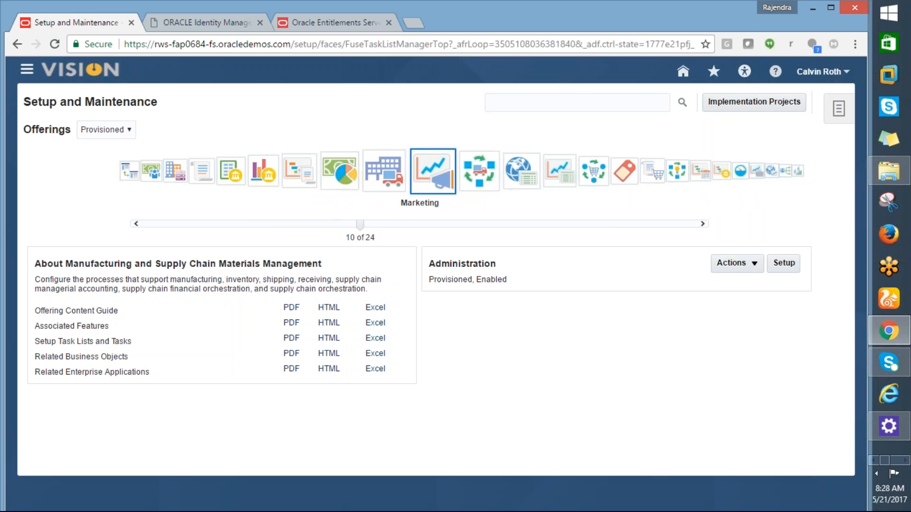
pyautogui.click(470, 184)
pyautogui.click(469, 183)
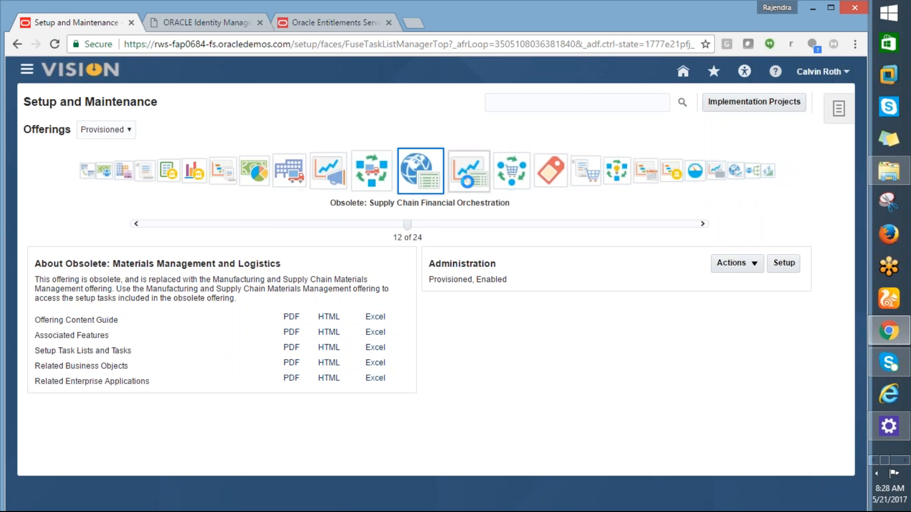
pyautogui.click(470, 183)
pyautogui.click(470, 183)
pyautogui.click(470, 183)
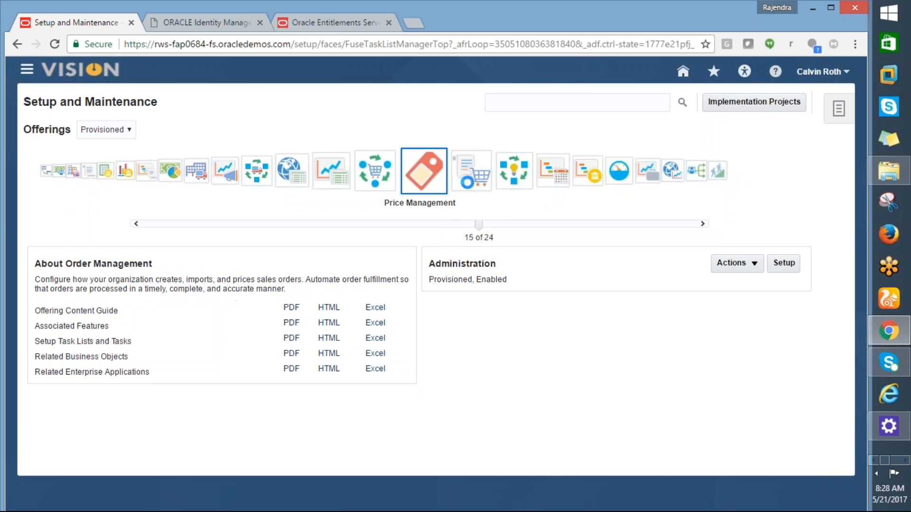
pyautogui.click(470, 183)
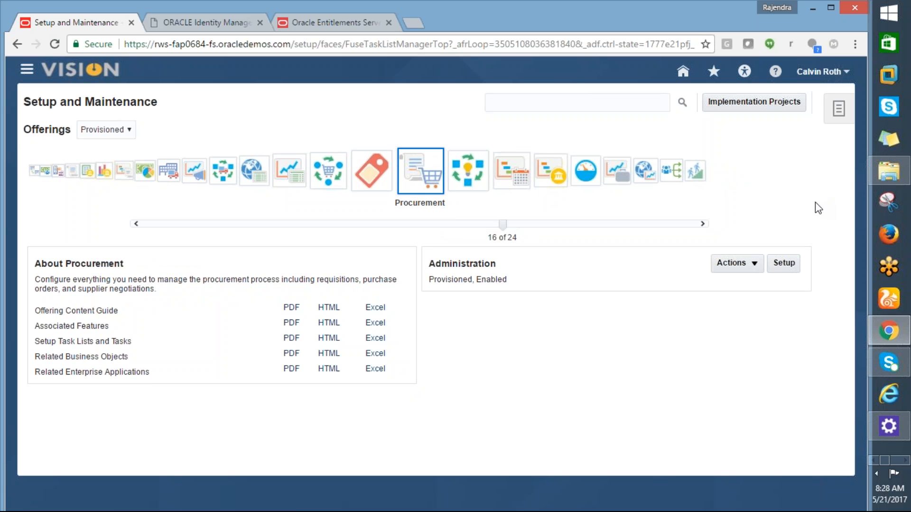
# - Search the setup tasks for %manage%location% and open the Manage Locations task
pyautogui.click(535, 101)
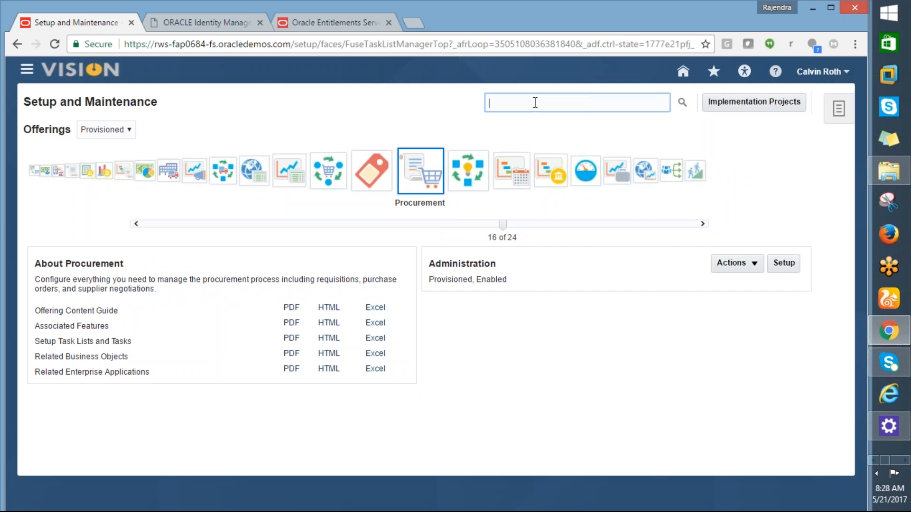
pyautogui.write('%manage%')
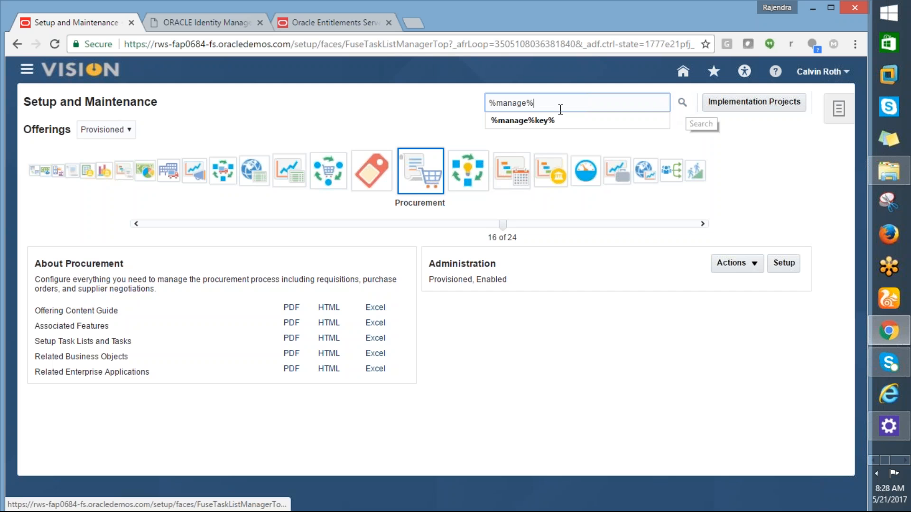
pyautogui.write('location%')
pyautogui.click(681, 102)
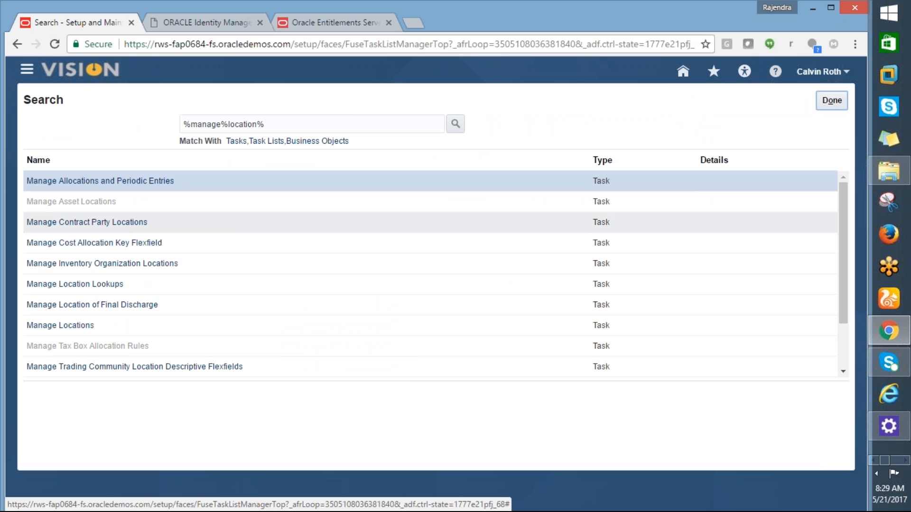
pyautogui.click(61, 327)
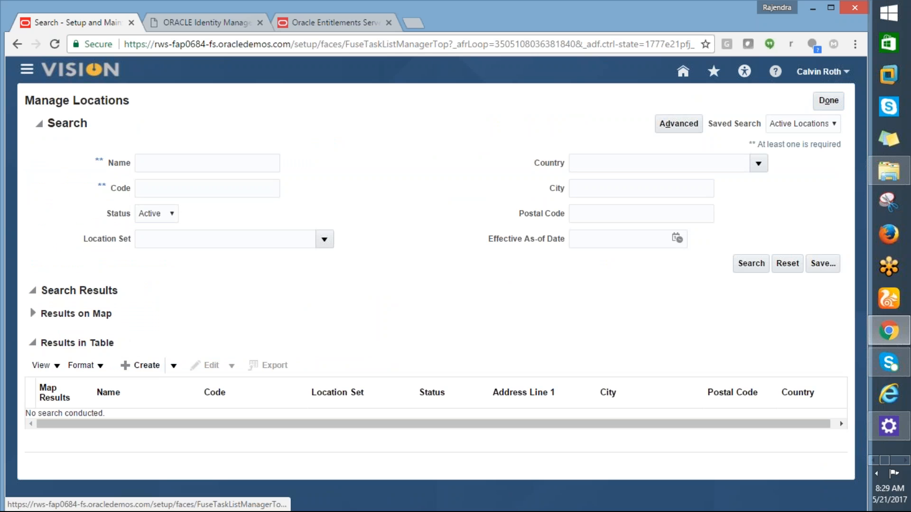
# - Start a new location and set both its name and its code to AMD_LOCATION_NEW
pyautogui.click(137, 366)
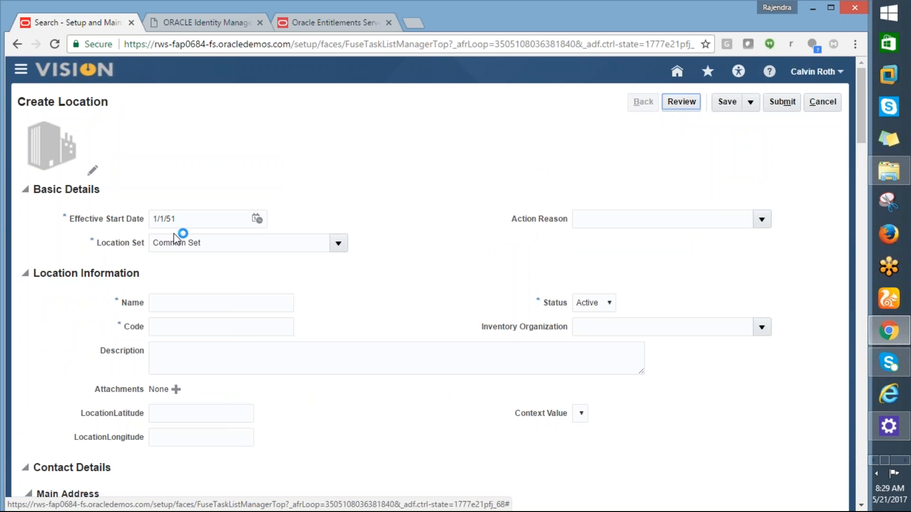
pyautogui.click(172, 300)
pyautogui.write('AMD')
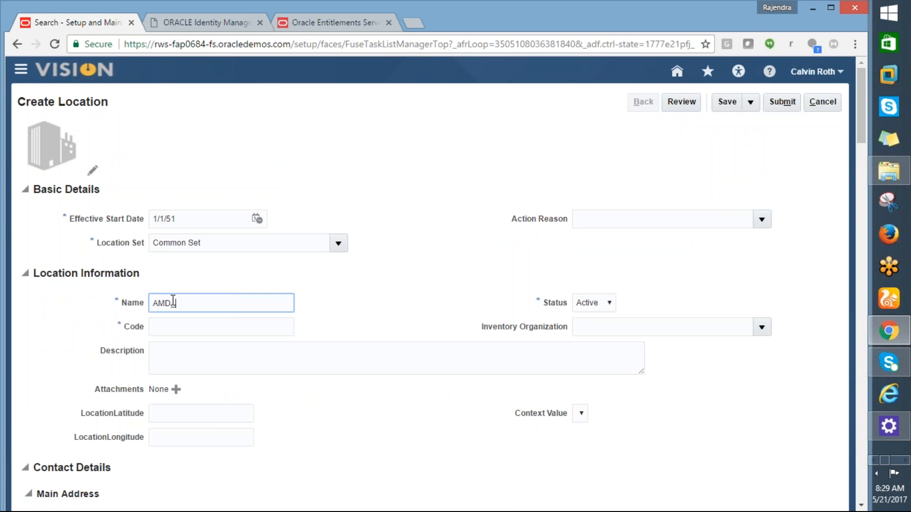
pyautogui.write('_LOCATION')
pyautogui.press('Tab')
pyautogui.click(219, 303)
pyautogui.write('_NEW')
pyautogui.moveTo(252, 308); pyautogui.dragTo(156, 305)
pyautogui.hotkey('ctrl', 'c')
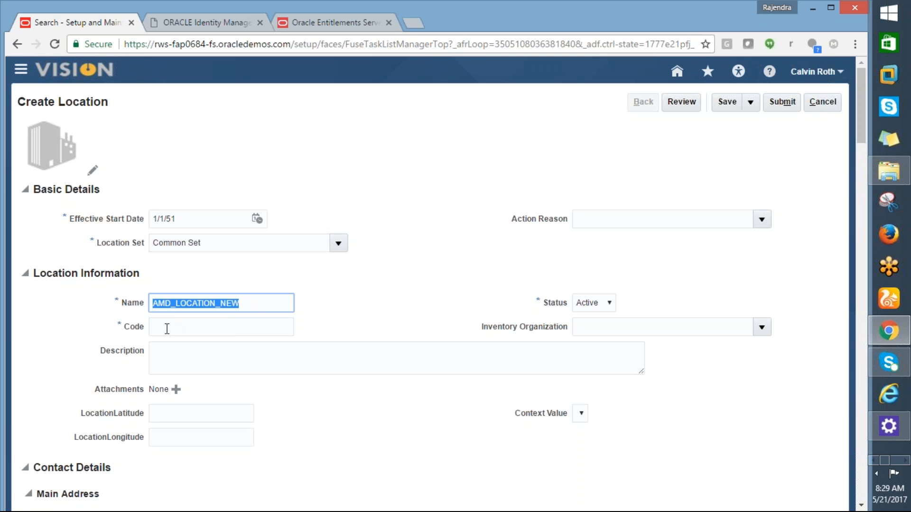
pyautogui.press('Tab')
pyautogui.hotkey('ctrl', 'v')
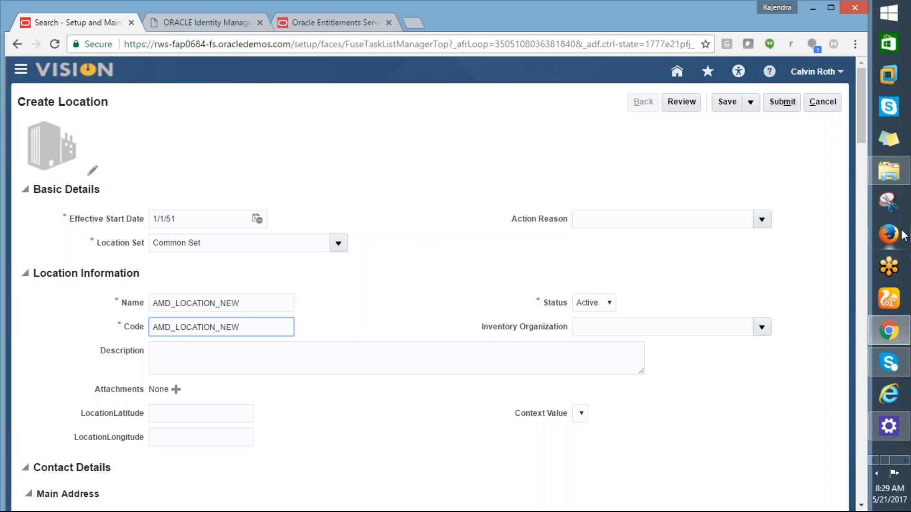
# - Enter the street address in Address Line 1 of the location's main address
pyautogui.moveTo(864, 98); pyautogui.dragTo(864, 156)
pyautogui.click(160, 202)
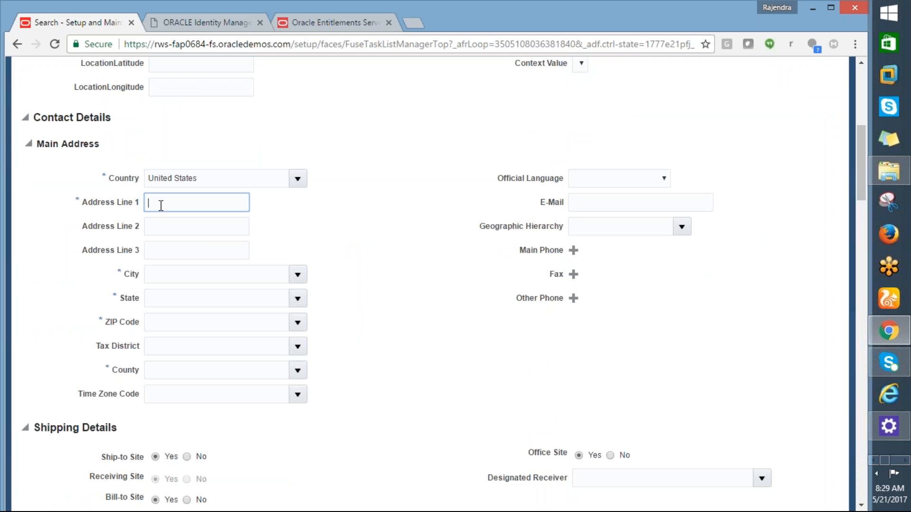
pyautogui.write('3')
pyautogui.write('00-1')
pyautogui.press('BackSpace')
pyautogui.press('BackSpace')
pyautogui.press('BackSpace')
pyautogui.press('BackSpace')
pyautogui.write('01 MAIN STREET')
# - Set the main address's city to New York, choosing the New York, NY match, and its state to NY
pyautogui.click(168, 274)
pyautogui.write('New Y')
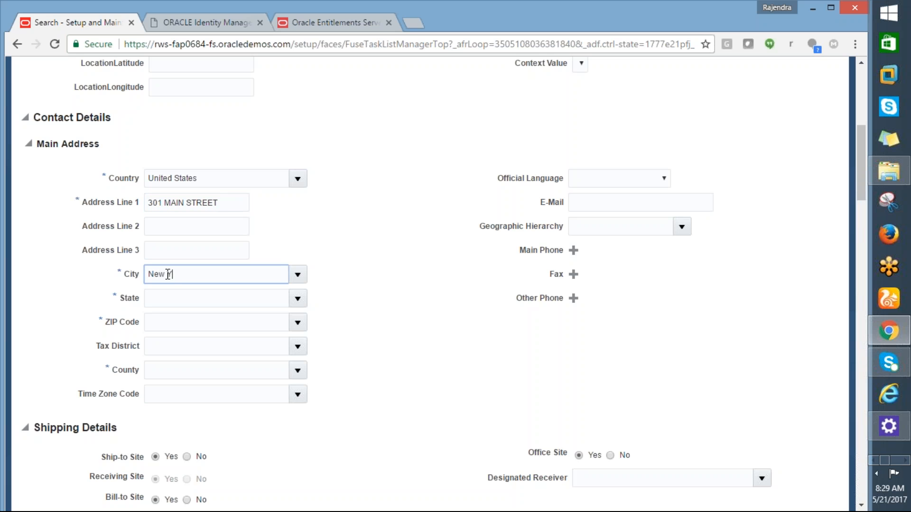
pyautogui.write('ork')
pyautogui.press('Tab')
pyautogui.moveTo(180, 275); pyautogui.dragTo(193, 277)
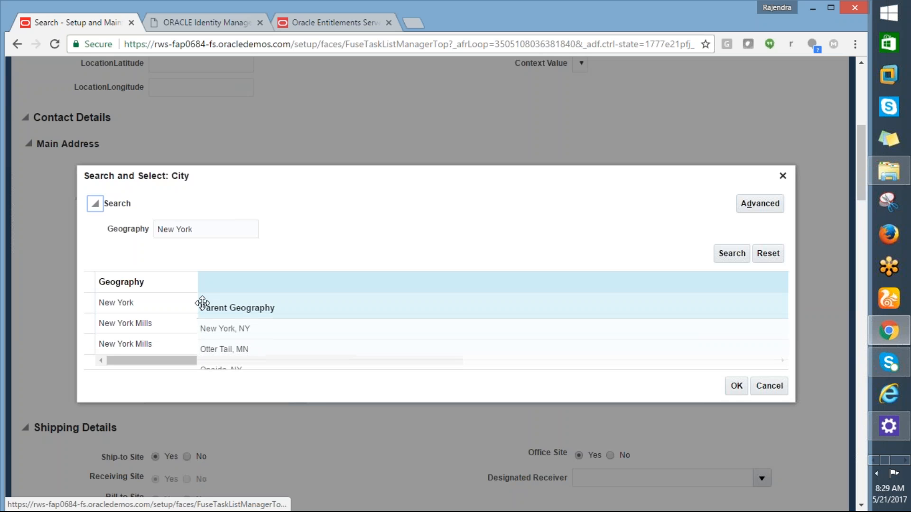
pyautogui.doubleClick(209, 305)
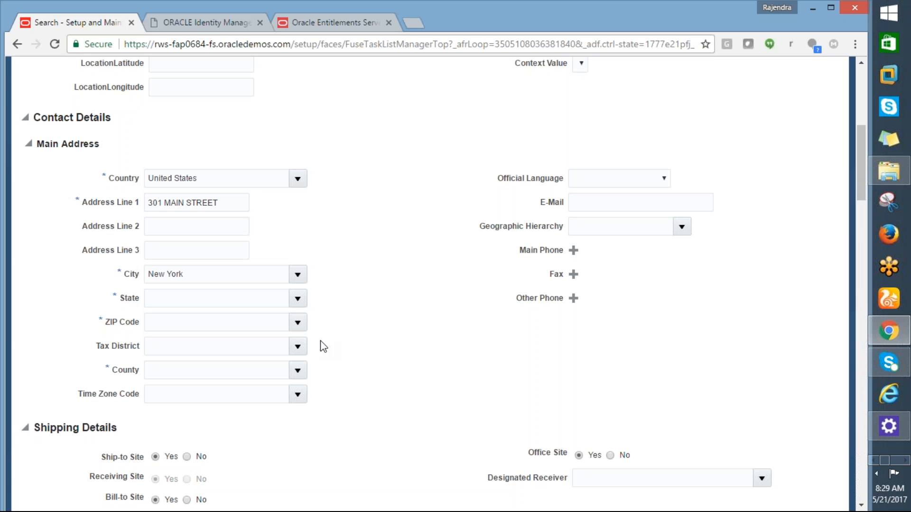
pyautogui.click(258, 291)
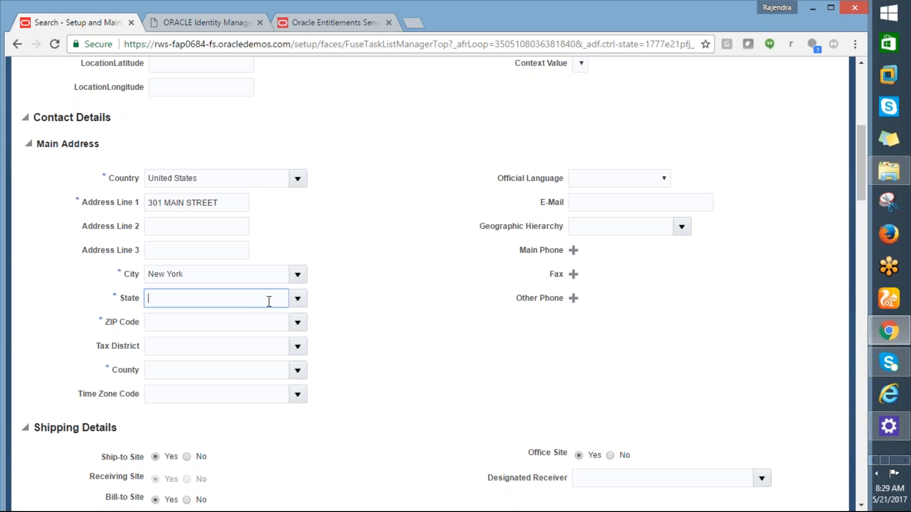
pyautogui.write('NY')
pyautogui.press('Tab')
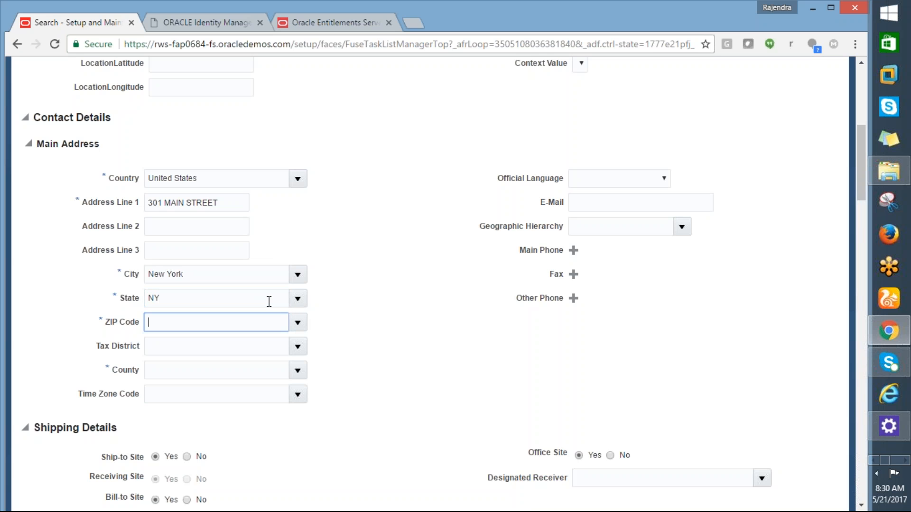
pyautogui.write('10001')
pyautogui.press('Tab')
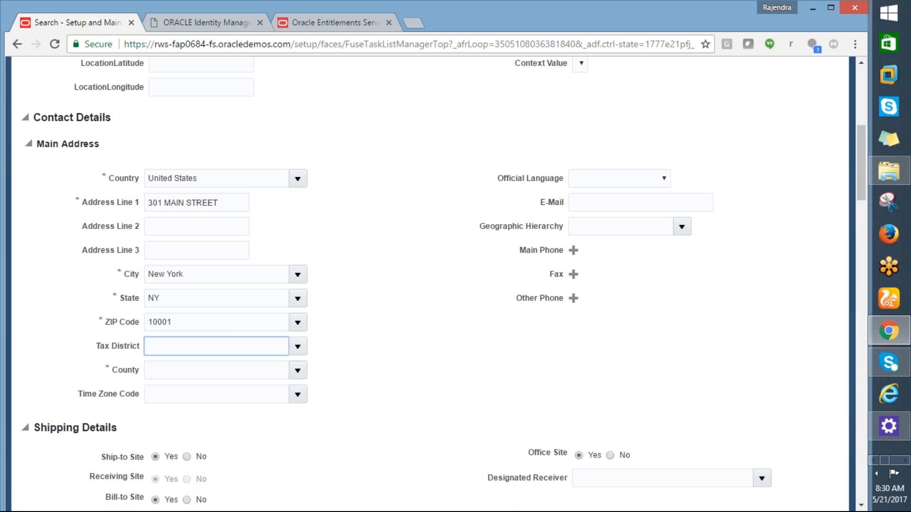
pyautogui.click(220, 371)
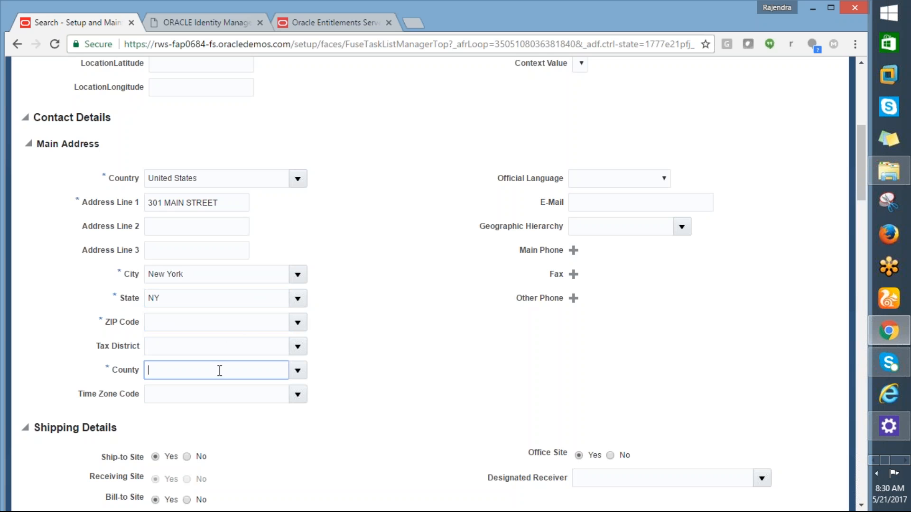
pyautogui.click(250, 326)
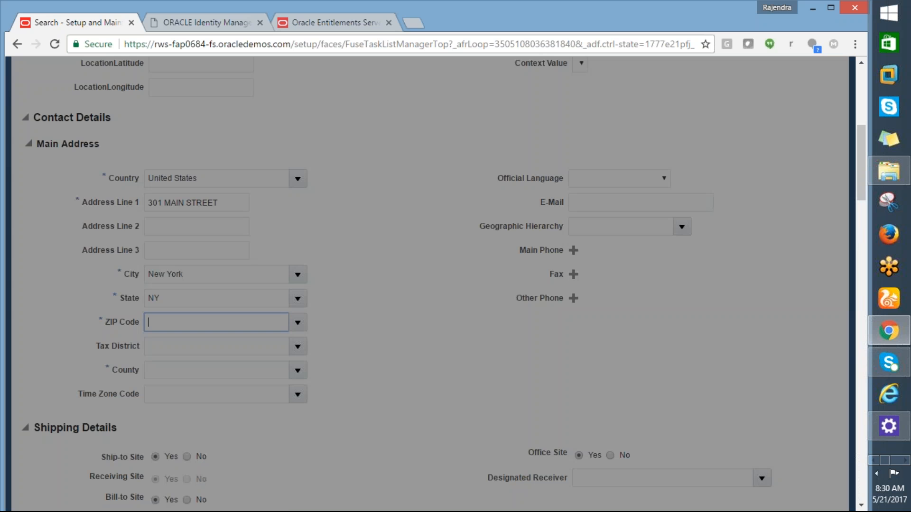
pyautogui.click(217, 259)
pyautogui.press('Escape')
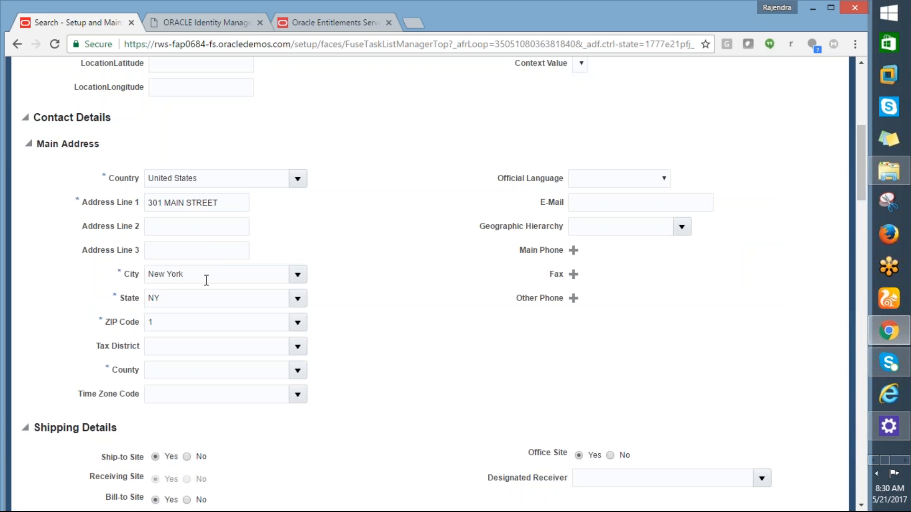
# - Enter the main address's ZIP code and select its Manhattan, New York, NY match
pyautogui.click(187, 319)
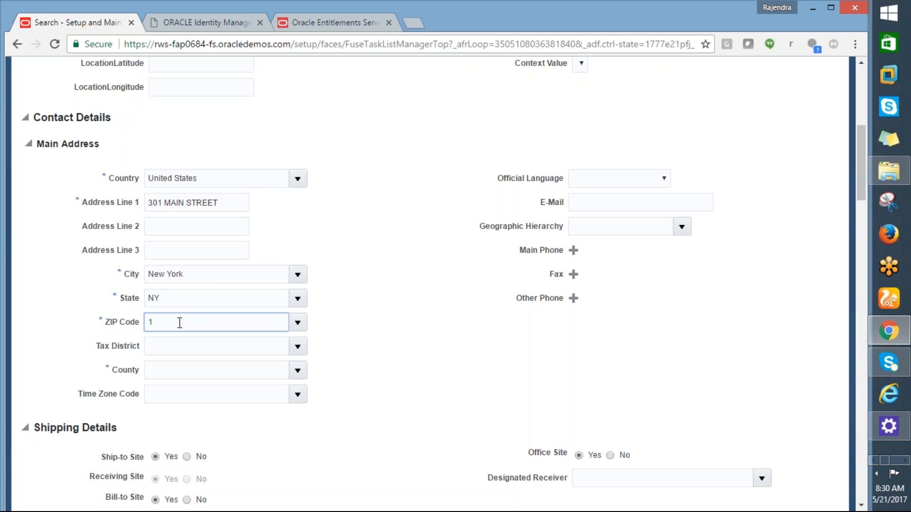
pyautogui.write('0001')
pyautogui.press('Tab')
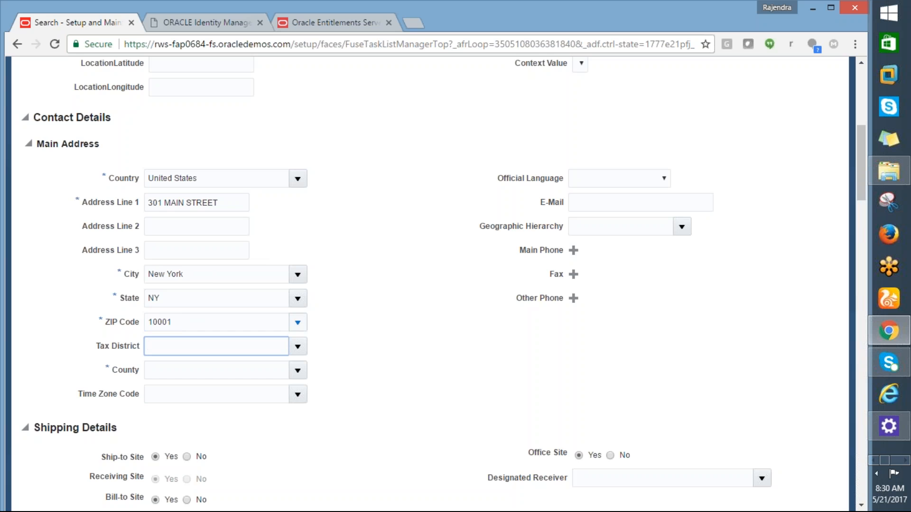
pyautogui.click(298, 322)
pyautogui.click(240, 314)
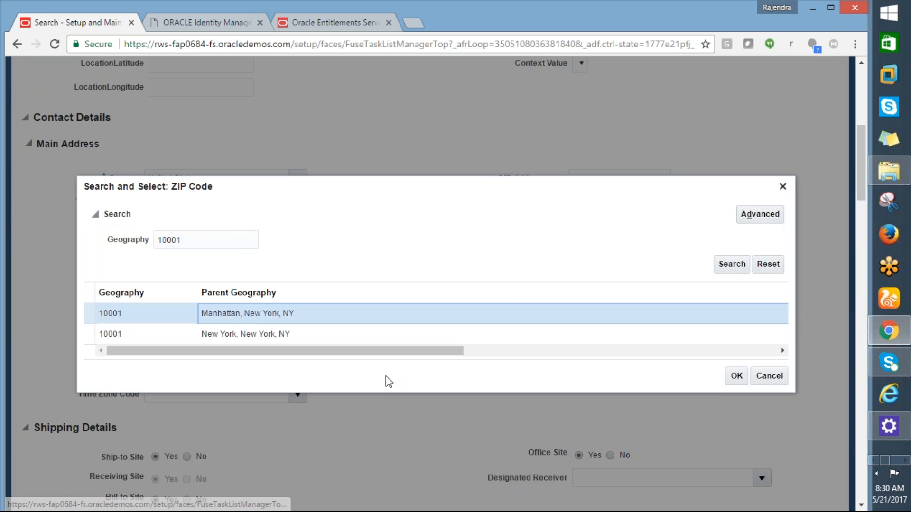
pyautogui.click(737, 377)
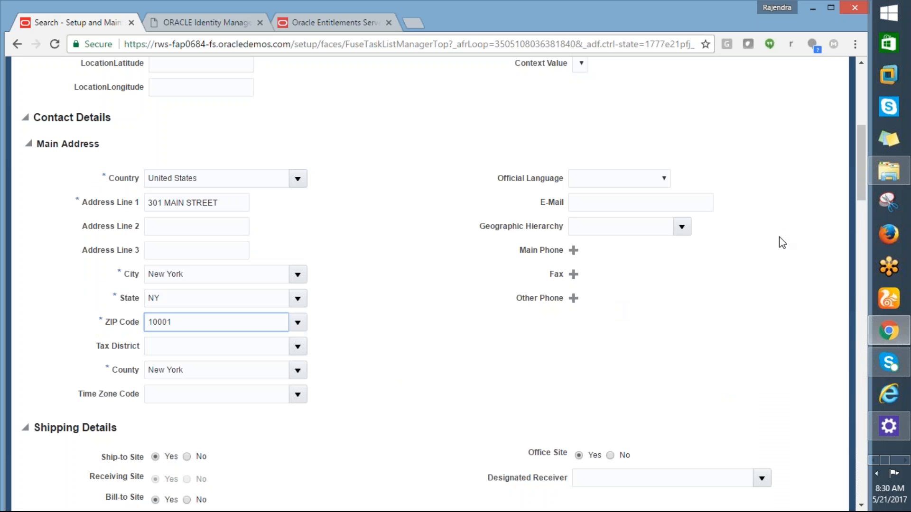
# - Save the new location and try to submit it
pyautogui.moveTo(864, 161); pyautogui.dragTo(852, 107)
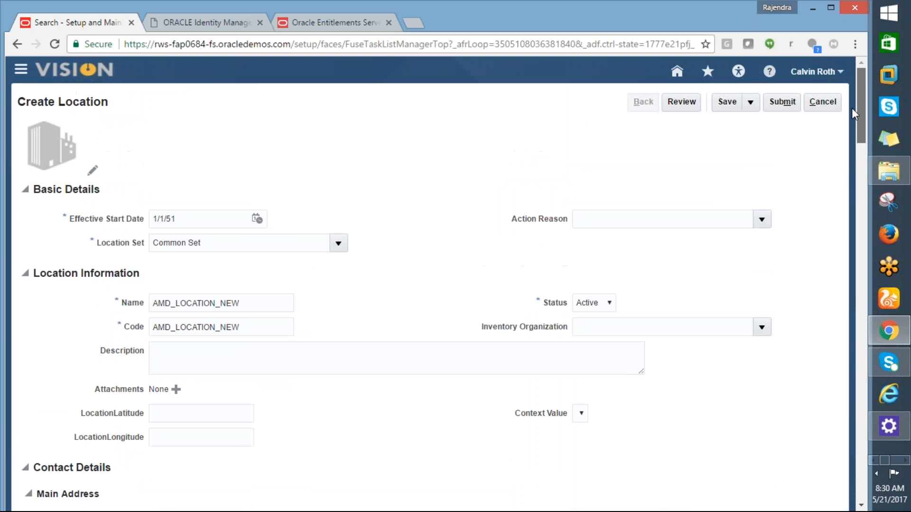
pyautogui.click(727, 102)
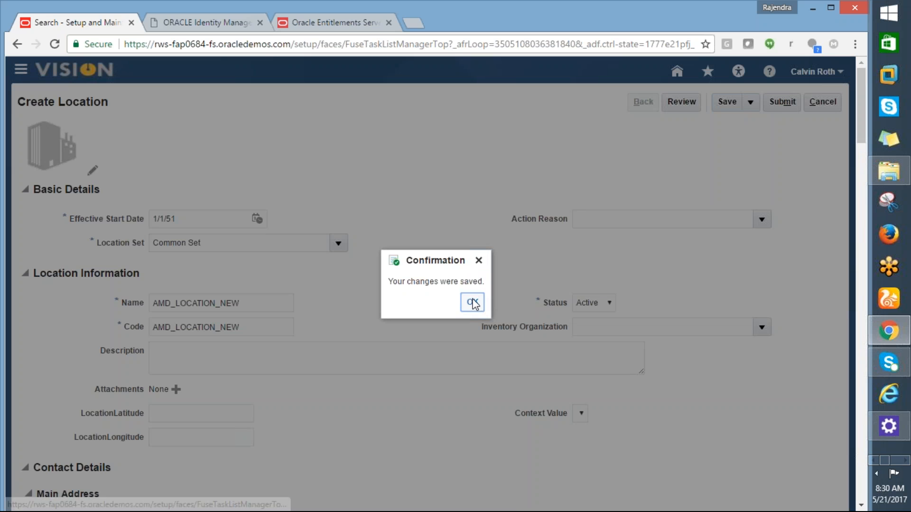
pyautogui.click(473, 303)
pyautogui.click(783, 102)
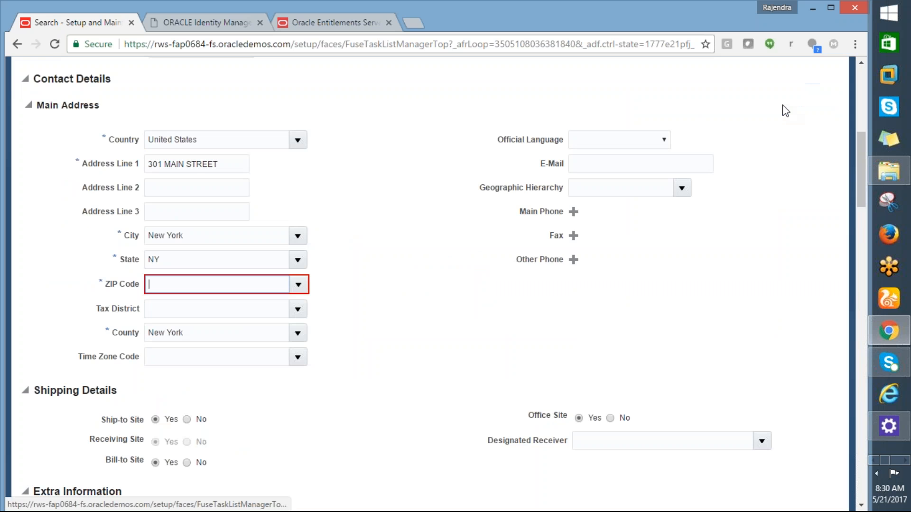
# - Re-enter the required ZIP code in the main address and accept the Manhattan, New York, NY geography for it
pyautogui.click(261, 287)
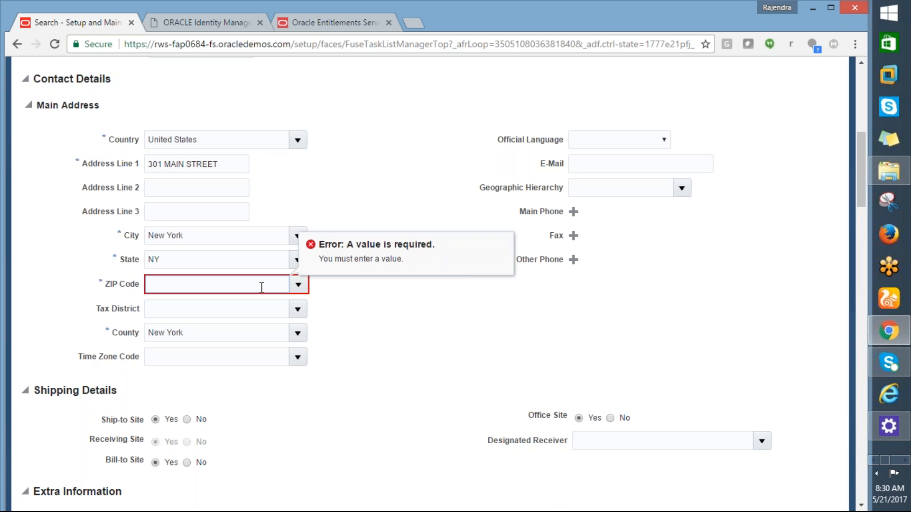
pyautogui.write('10001')
pyautogui.press('Tab')
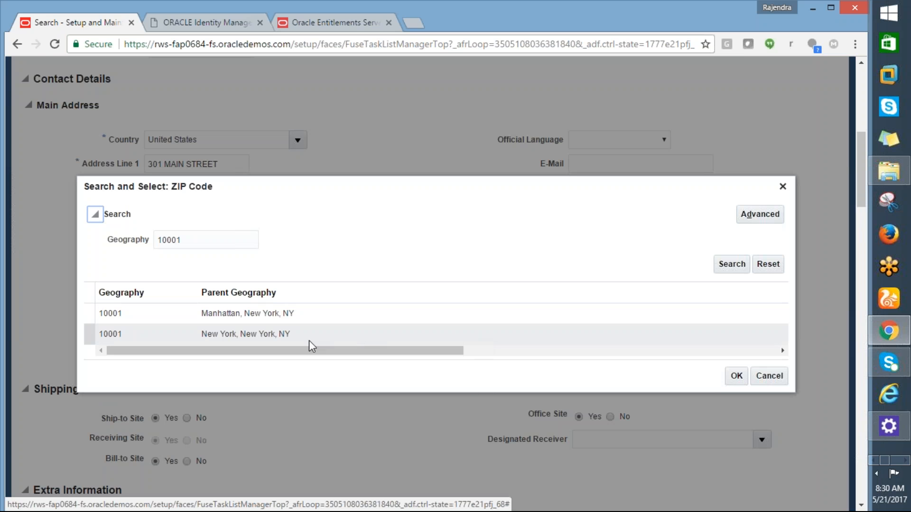
pyautogui.click(302, 321)
pyautogui.click(737, 377)
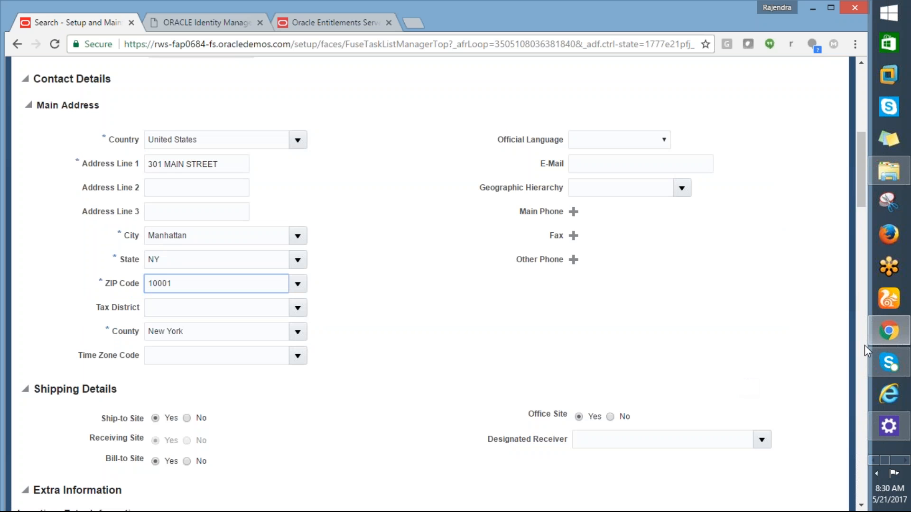
# - Save location AMD_LOCATION_NEW again, submit the creation request and confirm the submission
pyautogui.moveTo(861, 186); pyautogui.dragTo(841, 88)
pyautogui.click(728, 101)
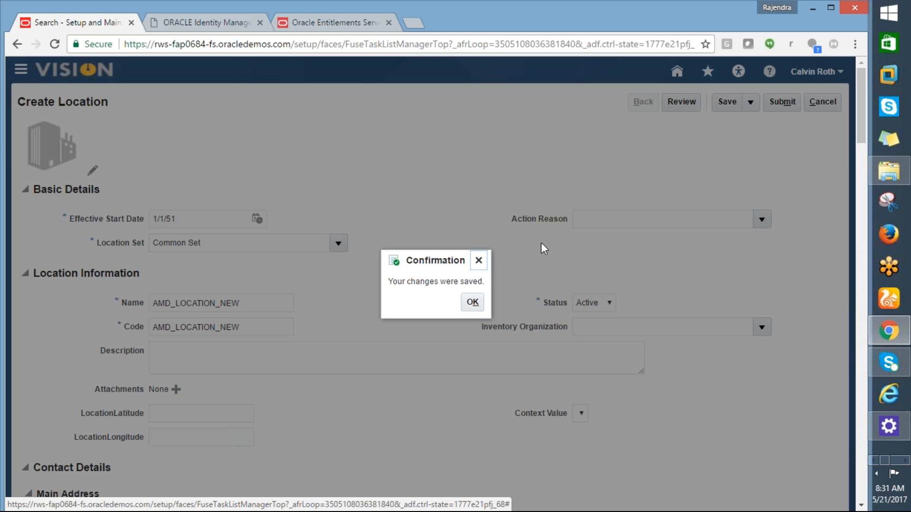
pyautogui.click(472, 304)
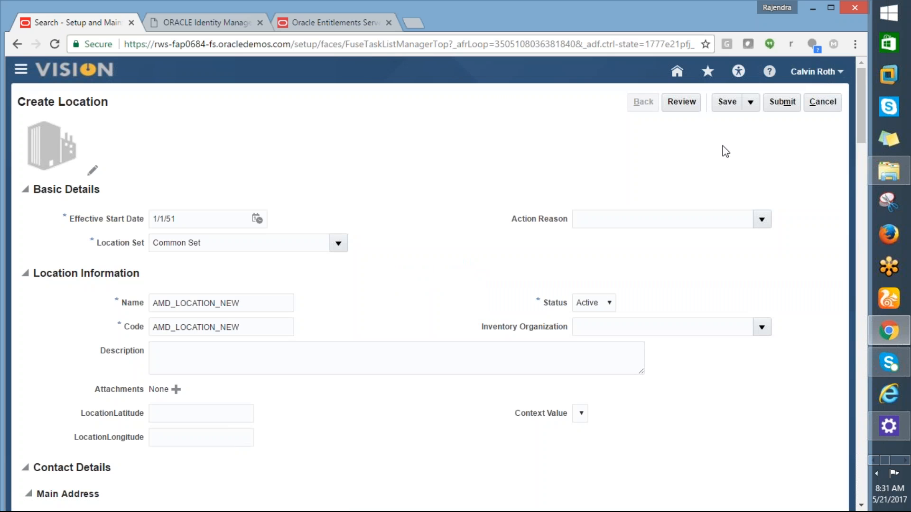
pyautogui.click(784, 102)
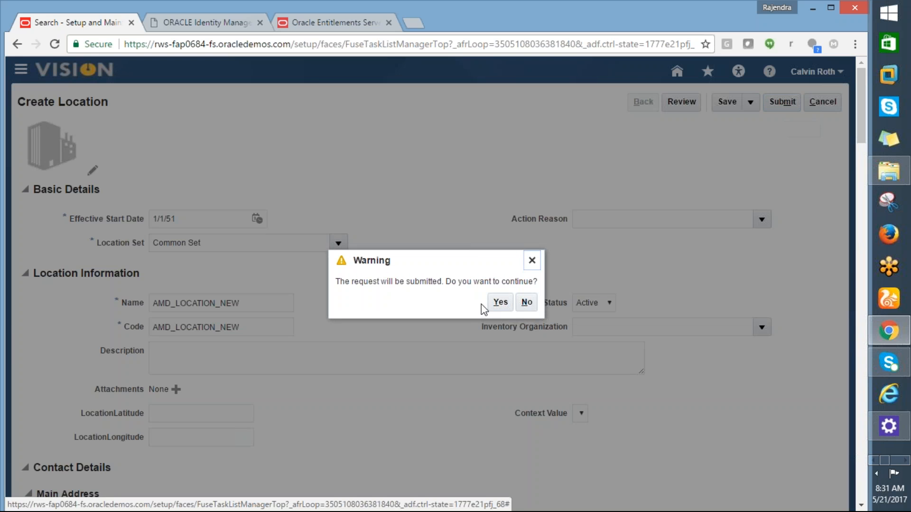
pyautogui.click(500, 301)
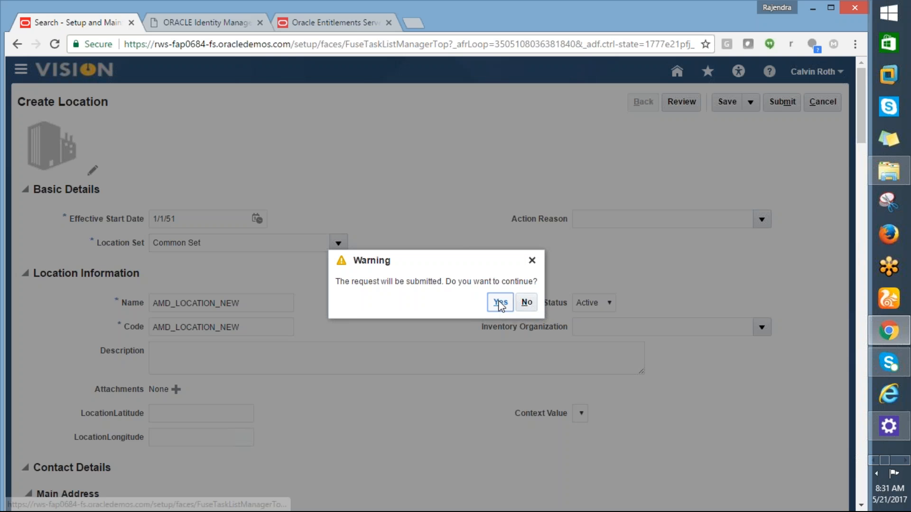
pyautogui.click(500, 303)
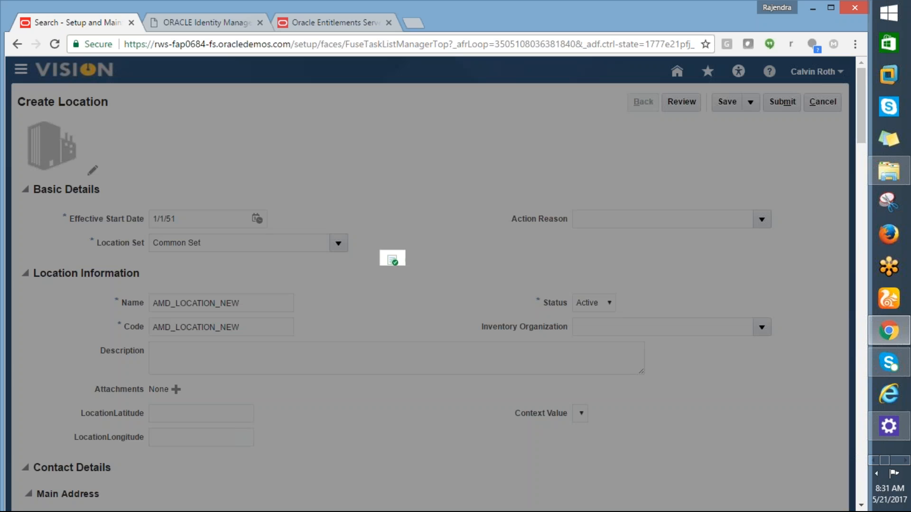
pyautogui.click(475, 302)
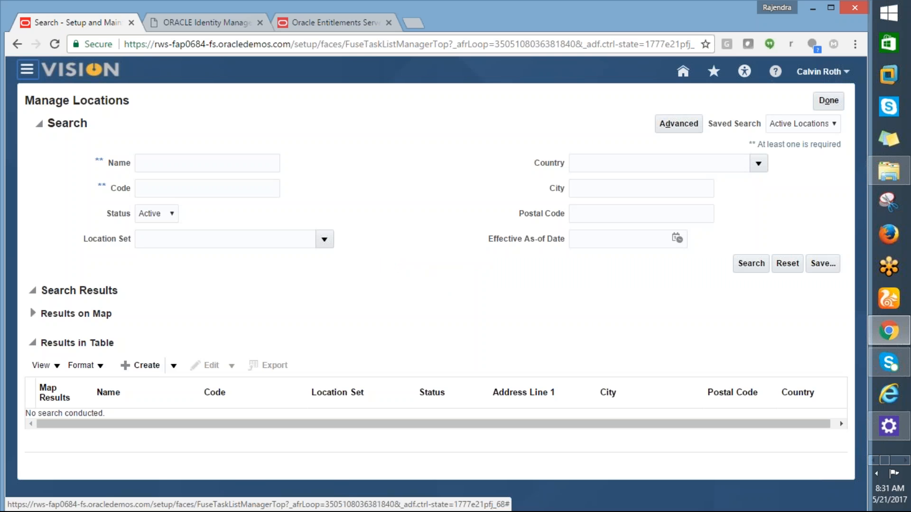
# - Return to the home page and check the recent notifications for the AMD_LOCATION_NEW location request
pyautogui.click(683, 71)
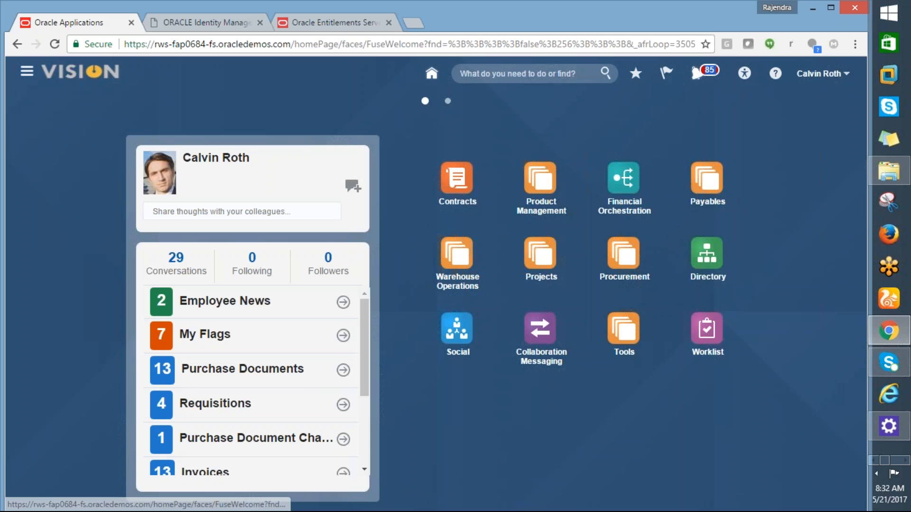
pyautogui.click(698, 75)
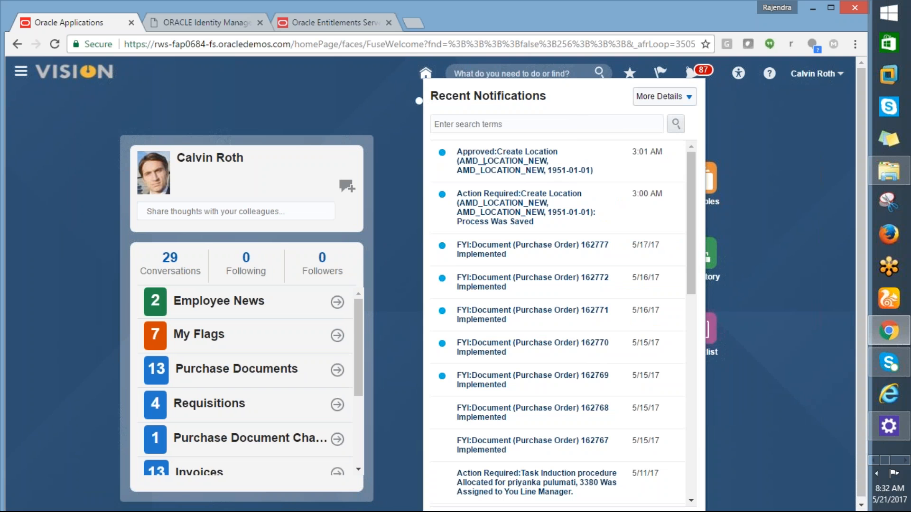
pyautogui.click(318, 94)
# - Switch to the Procurement & SCM workbook in Excel and enter MANAGE LOCATION in cell B16 of sheet 21-05-17
pyautogui.hotkey('alt', 'Tab')
pyautogui.press('alt')
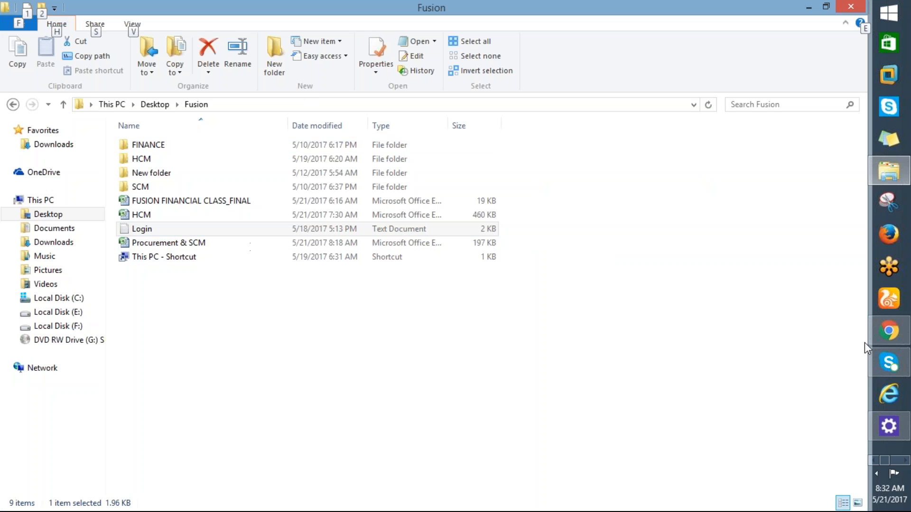
pyautogui.click(875, 462)
pyautogui.click(902, 460)
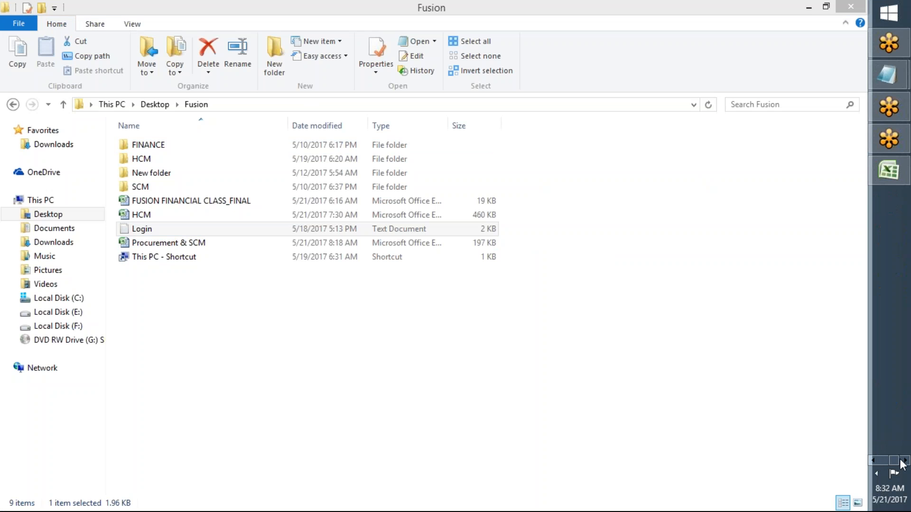
pyautogui.click(896, 174)
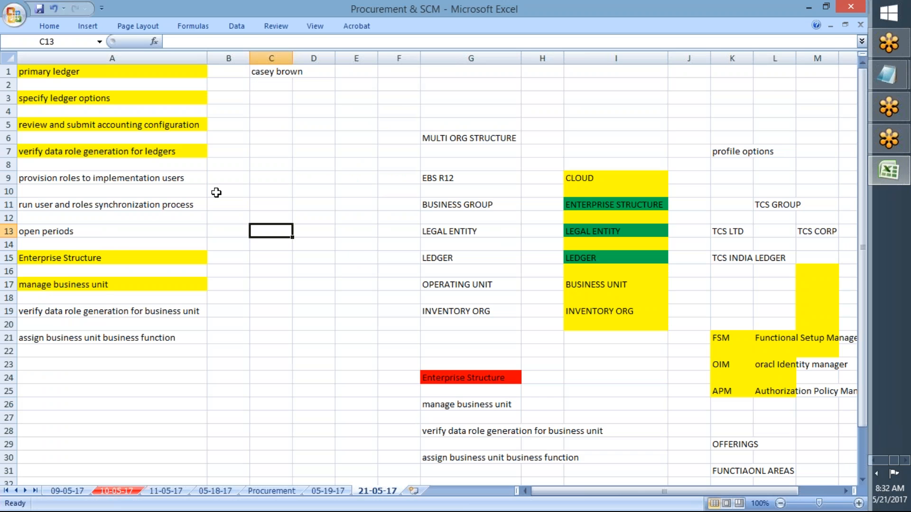
pyautogui.click(68, 296)
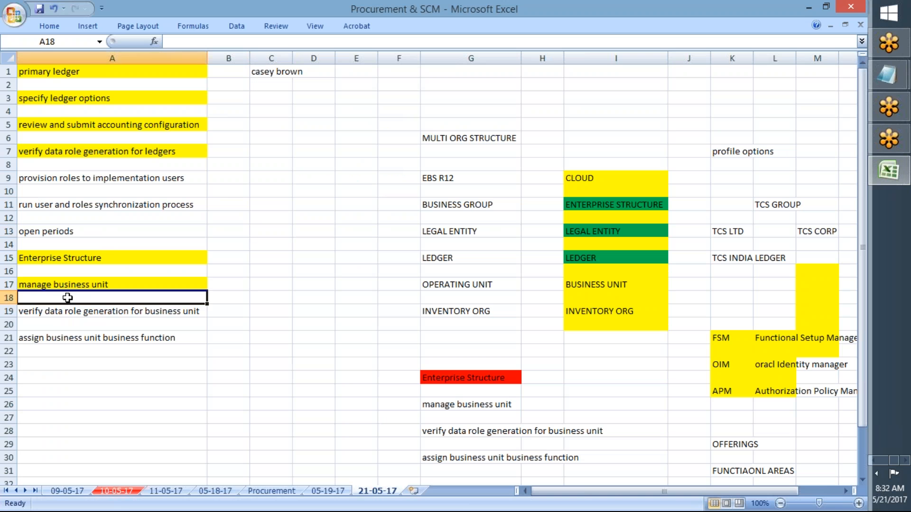
pyautogui.click(226, 270)
pyautogui.write('M')
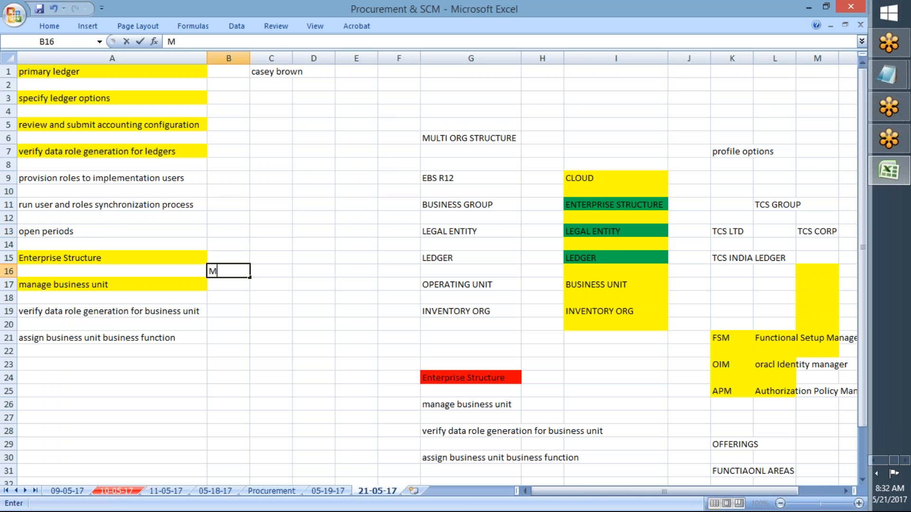
pyautogui.write('ANAGE LOCATION')
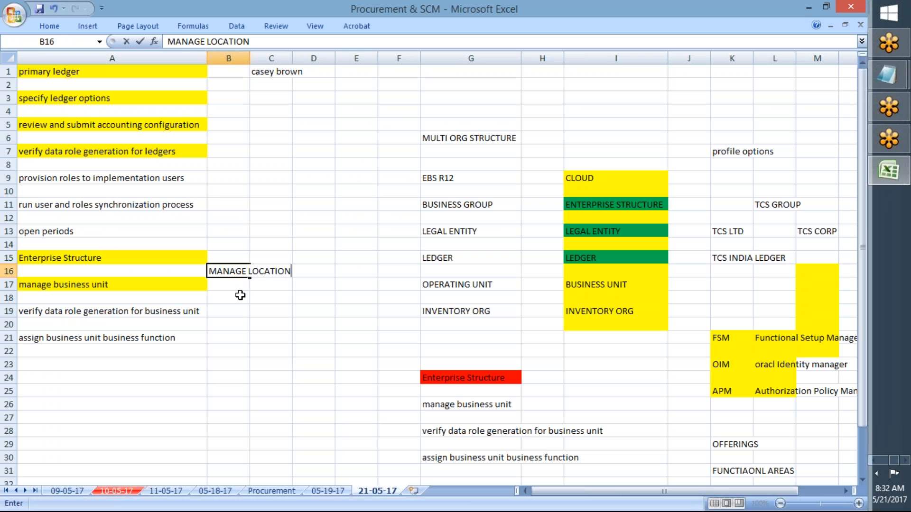
pyautogui.press('Return')
# - Fill the MANAGE LOCATION cell B16 with yellow to mark the task as covered
pyautogui.click(236, 273)
pyautogui.click(50, 25)
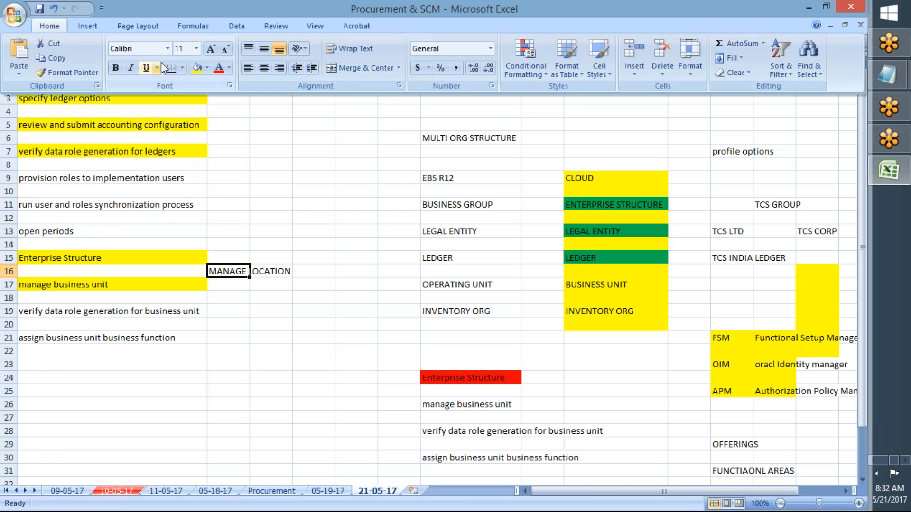
pyautogui.click(193, 67)
# - Remove the yellow fill from the "manage business unit" task in cell A17
pyautogui.click(114, 284)
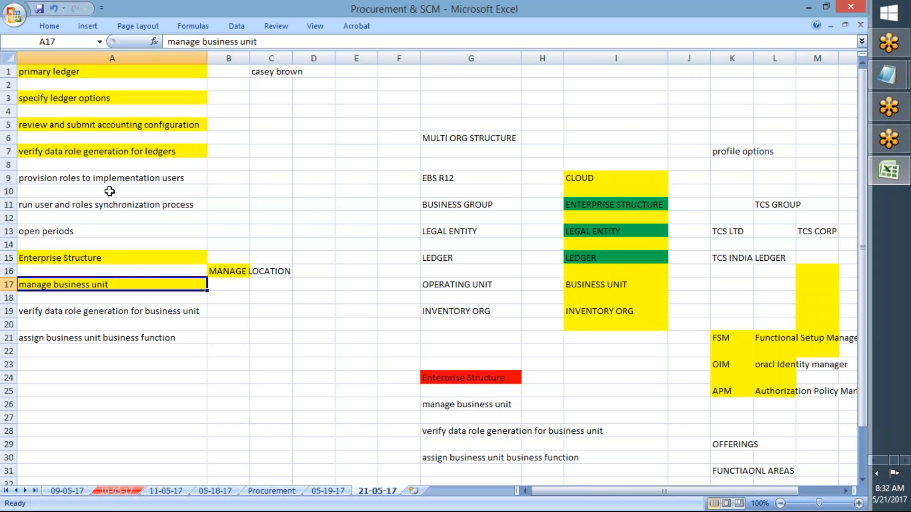
pyautogui.click(48, 29)
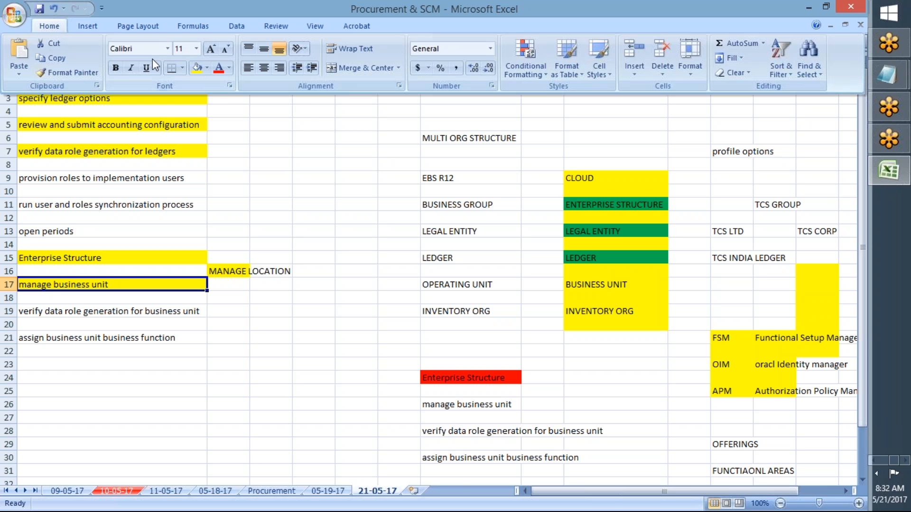
pyautogui.click(207, 68)
pyautogui.click(228, 184)
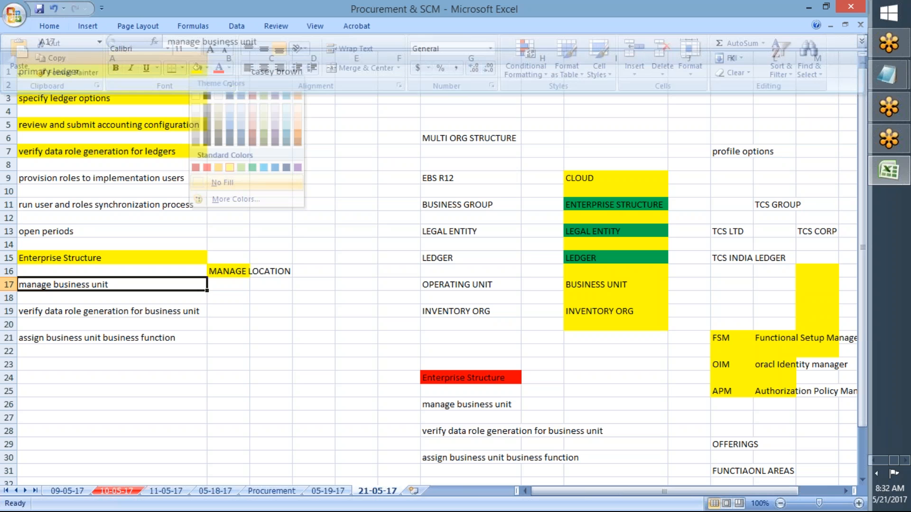
pyautogui.click(271, 338)
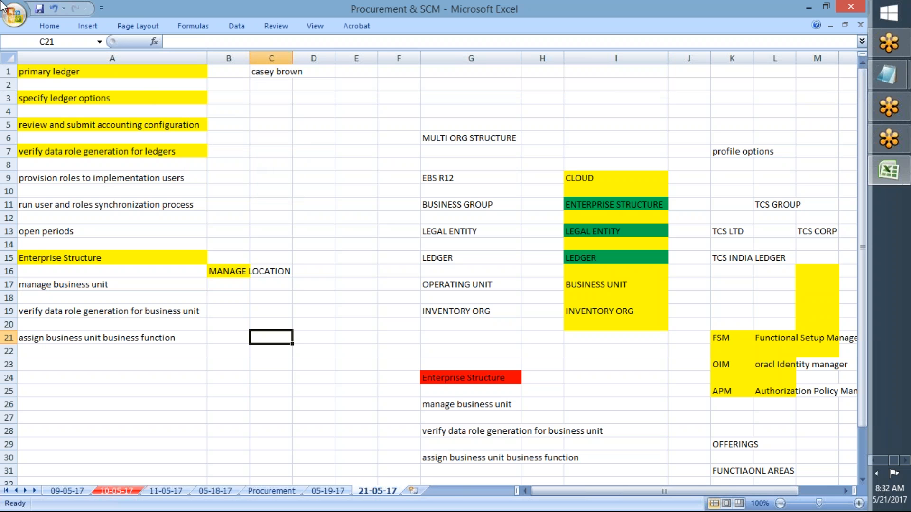
# - Close the Procurement & SCM workbook
pyautogui.click(14, 15)
pyautogui.click(102, 180)
pyautogui.click(369, 170)
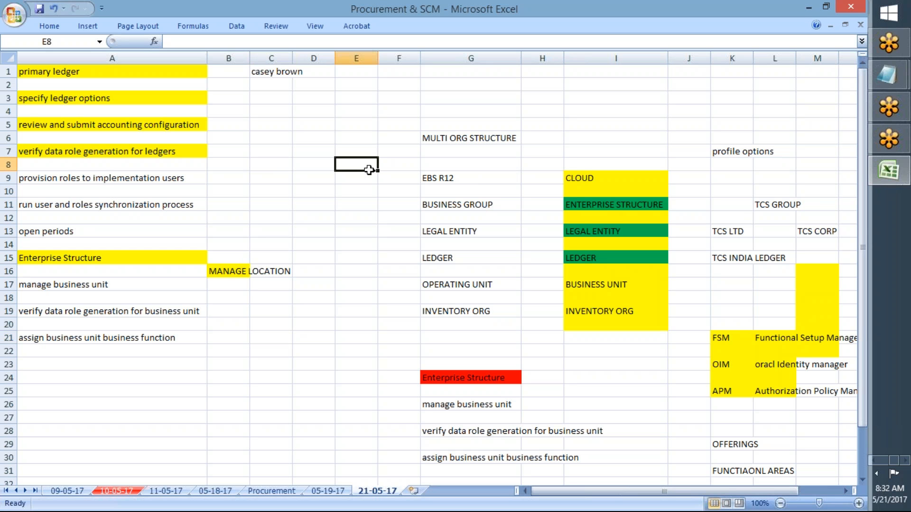
pyautogui.click(310, 150)
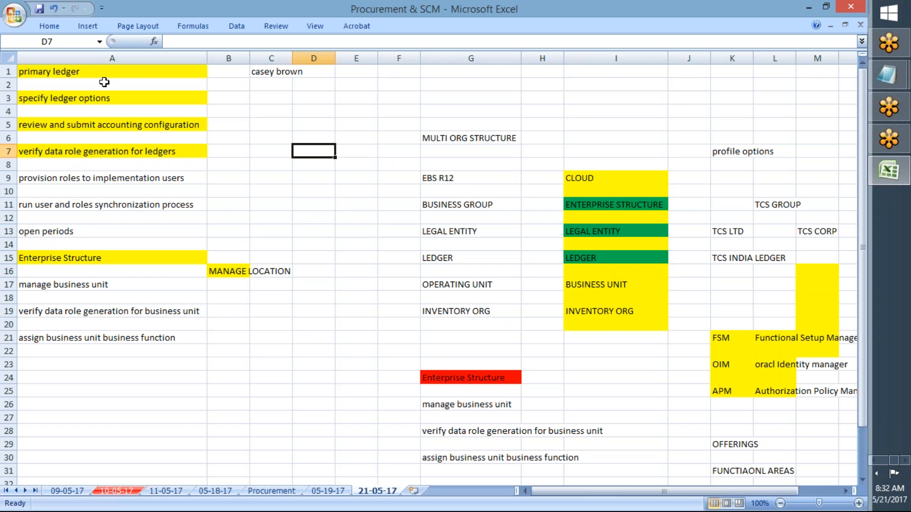
pyautogui.click(10, 17)
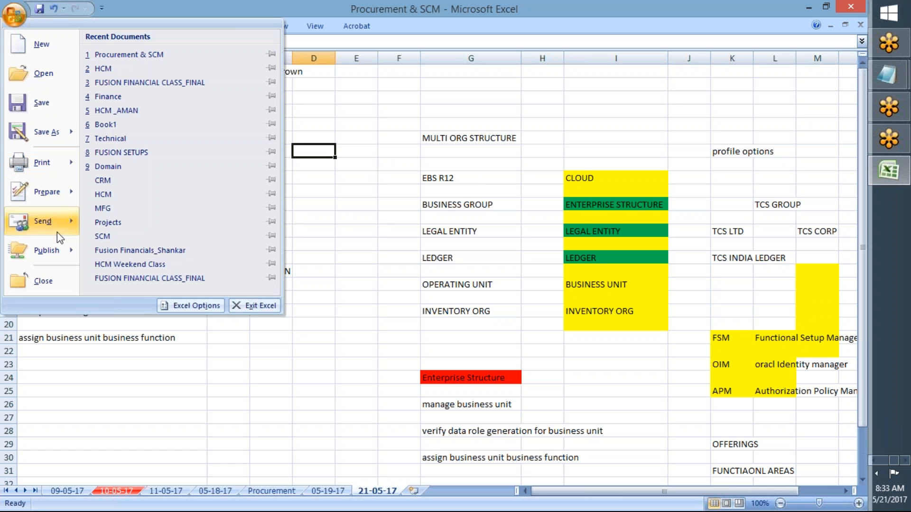
pyautogui.click(34, 281)
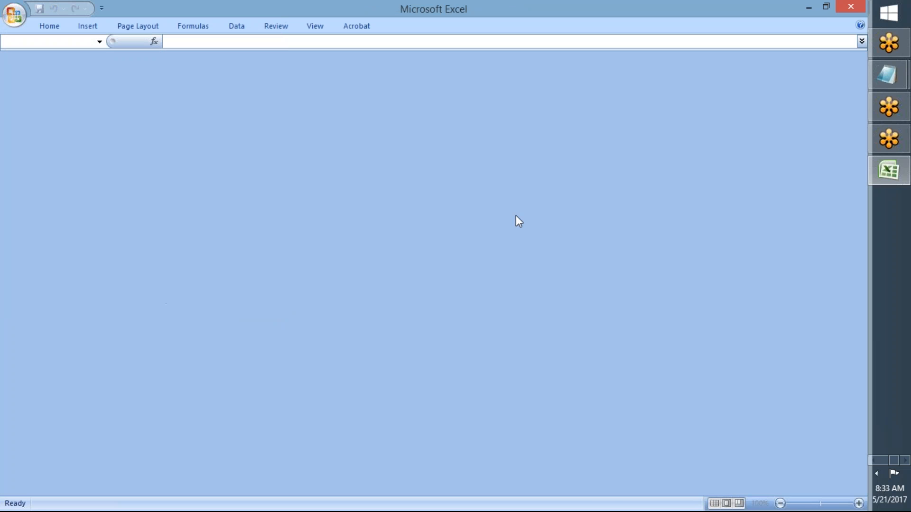
pyautogui.click(860, 30)
pyautogui.click(458, 284)
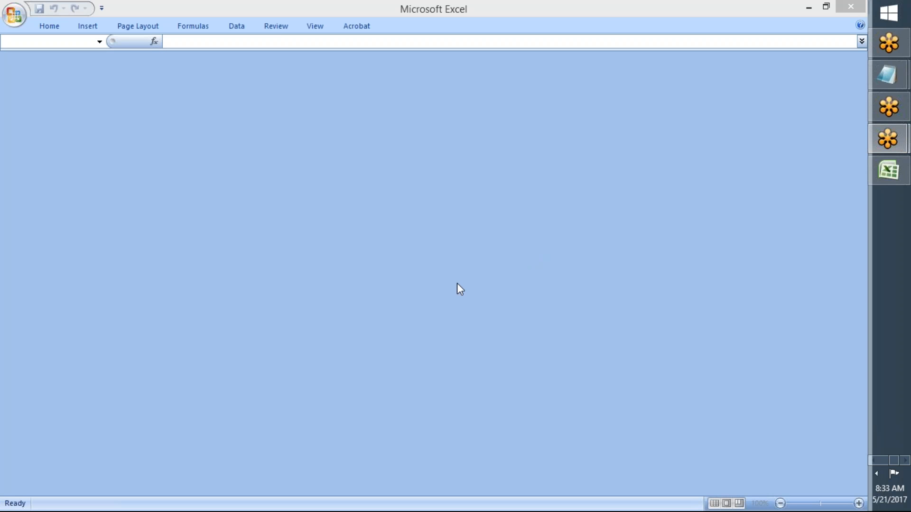